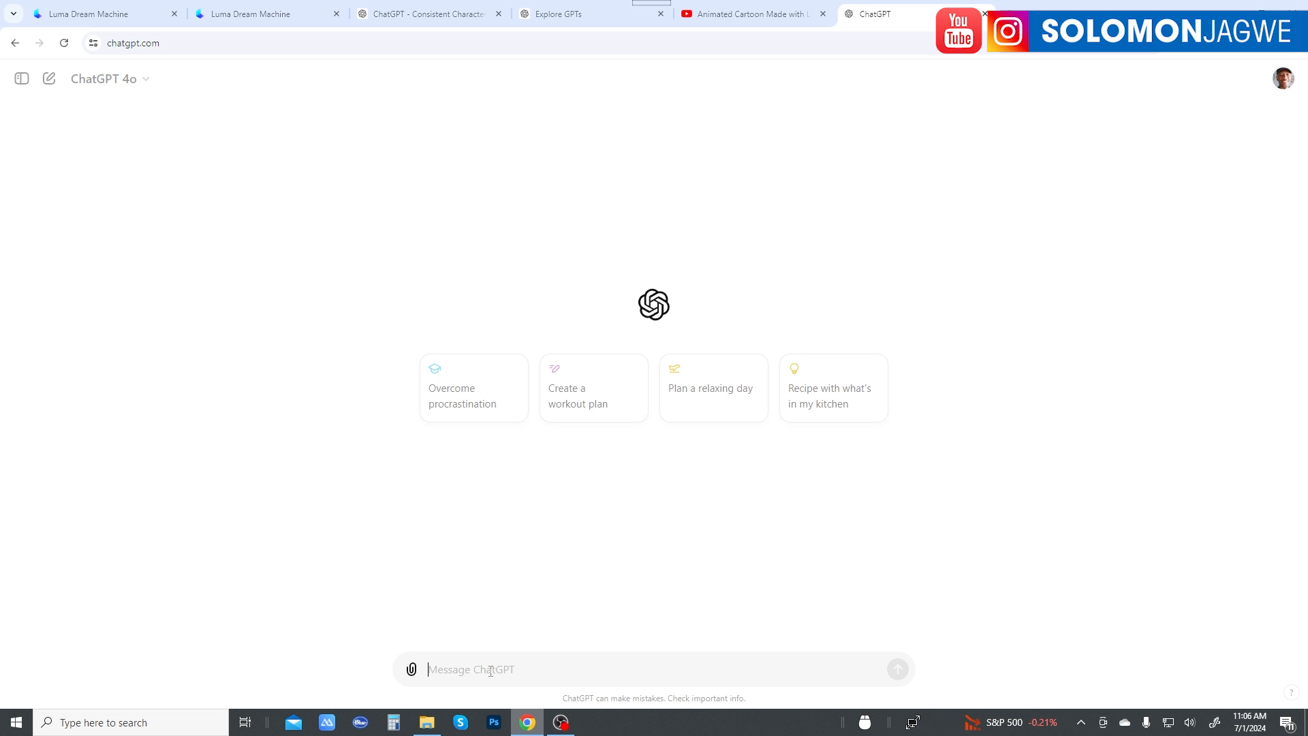
Step: Ask ChatGPT to "Write a short story of a blind mouse that went into the city for a job"
type("Write a short story")
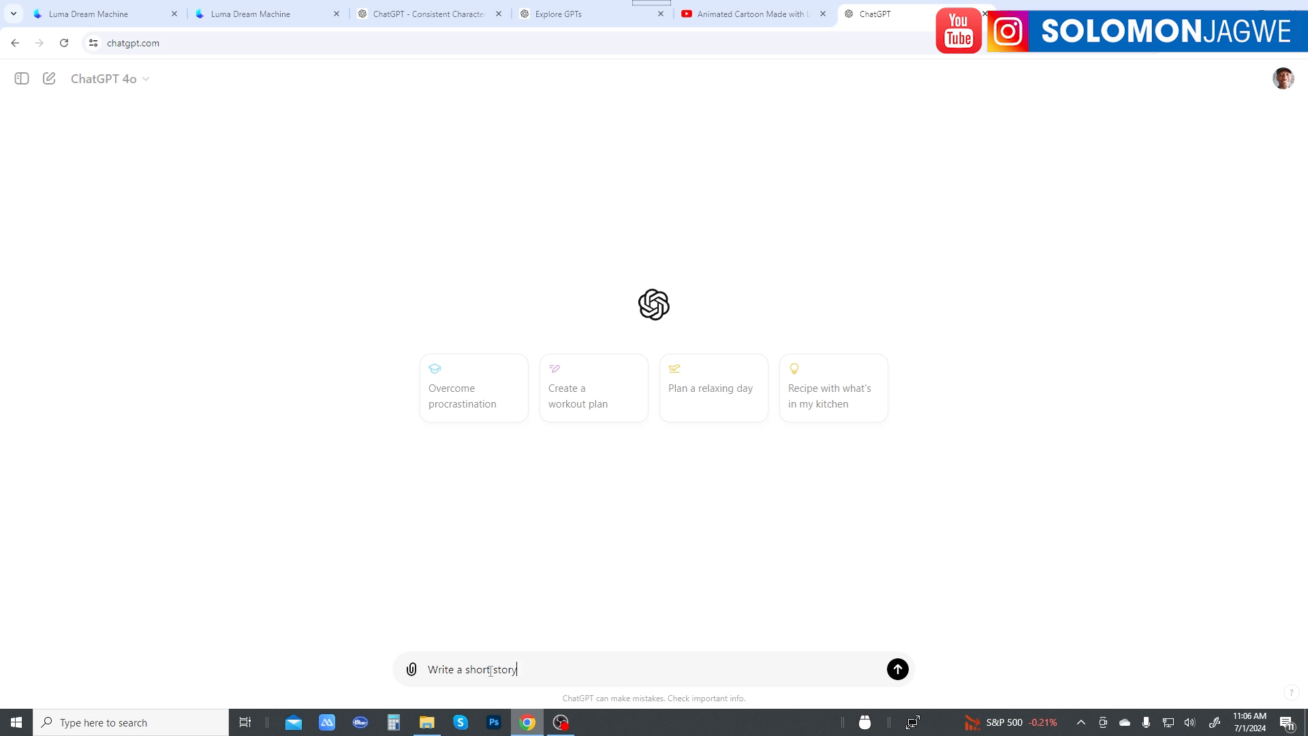
type(" of a blind mouse that went into the ")
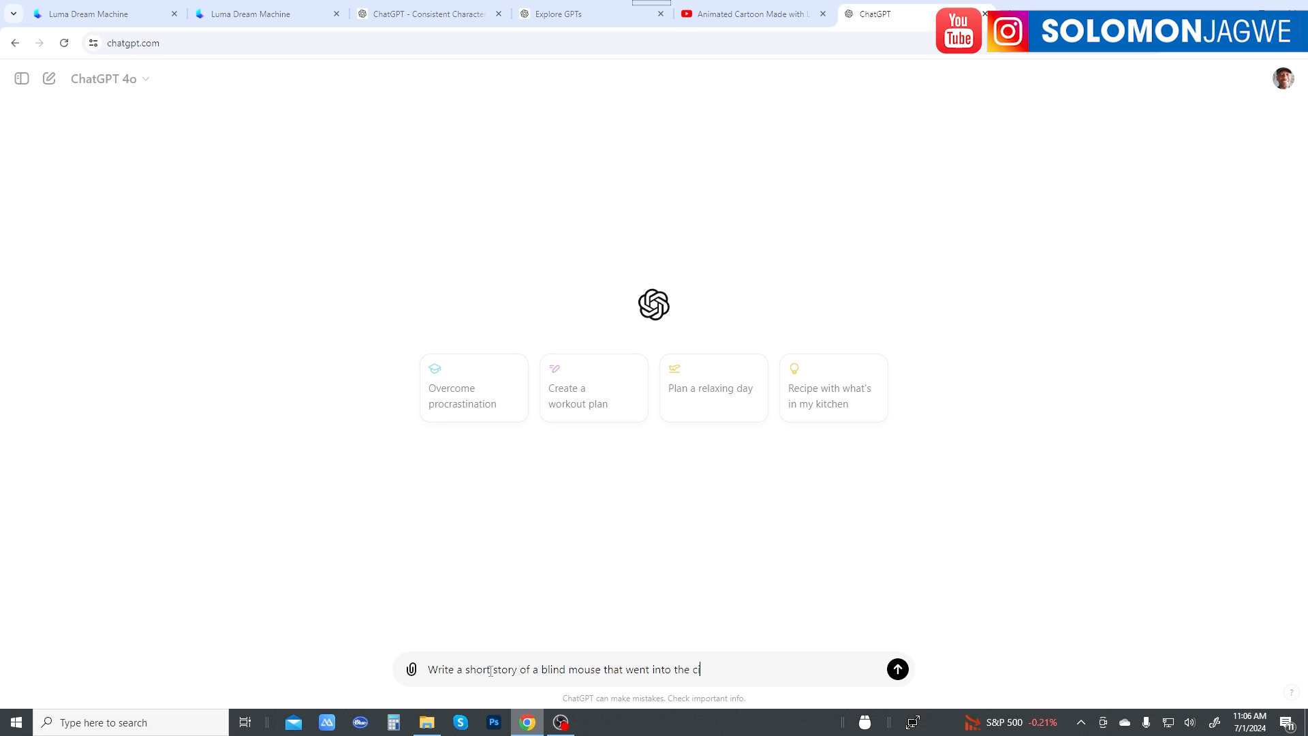
type("city for a job")
key("Return")
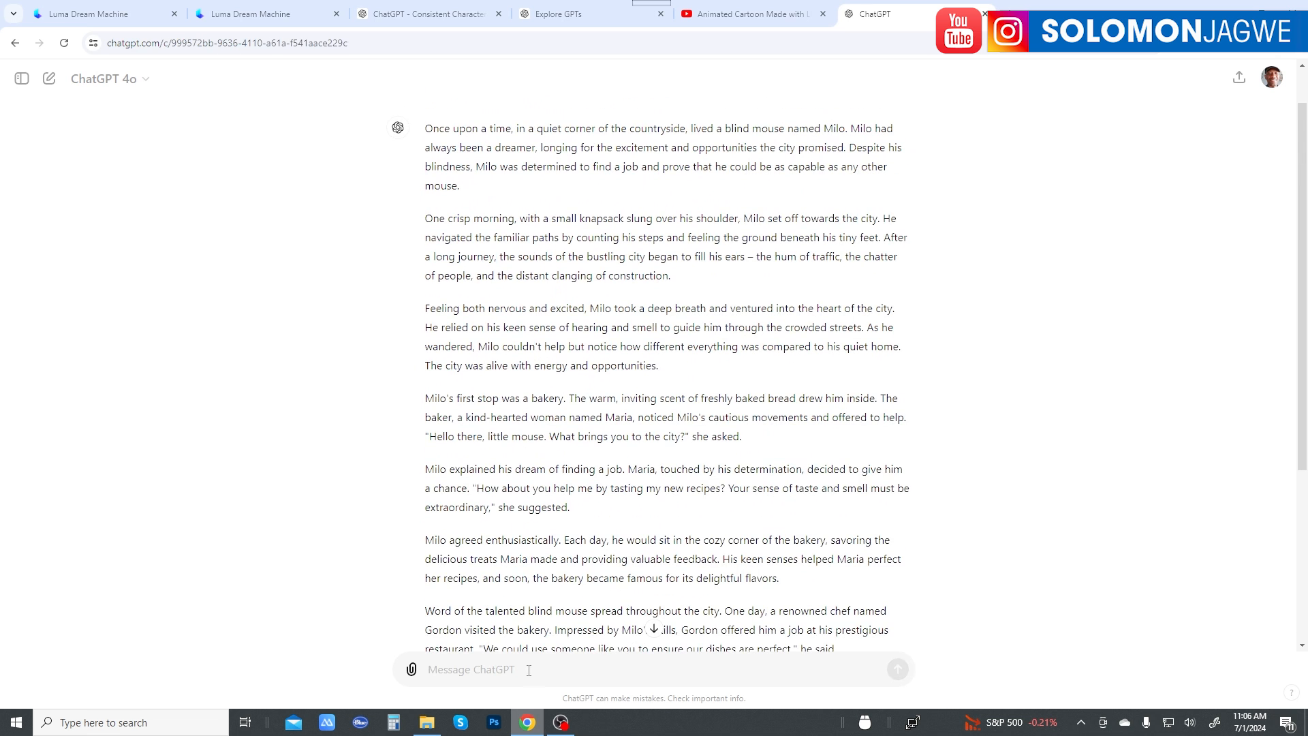
Step: Read through the generated blind mouse story from the opening paragraph to its ending
scroll(618, 474, "up", 1)
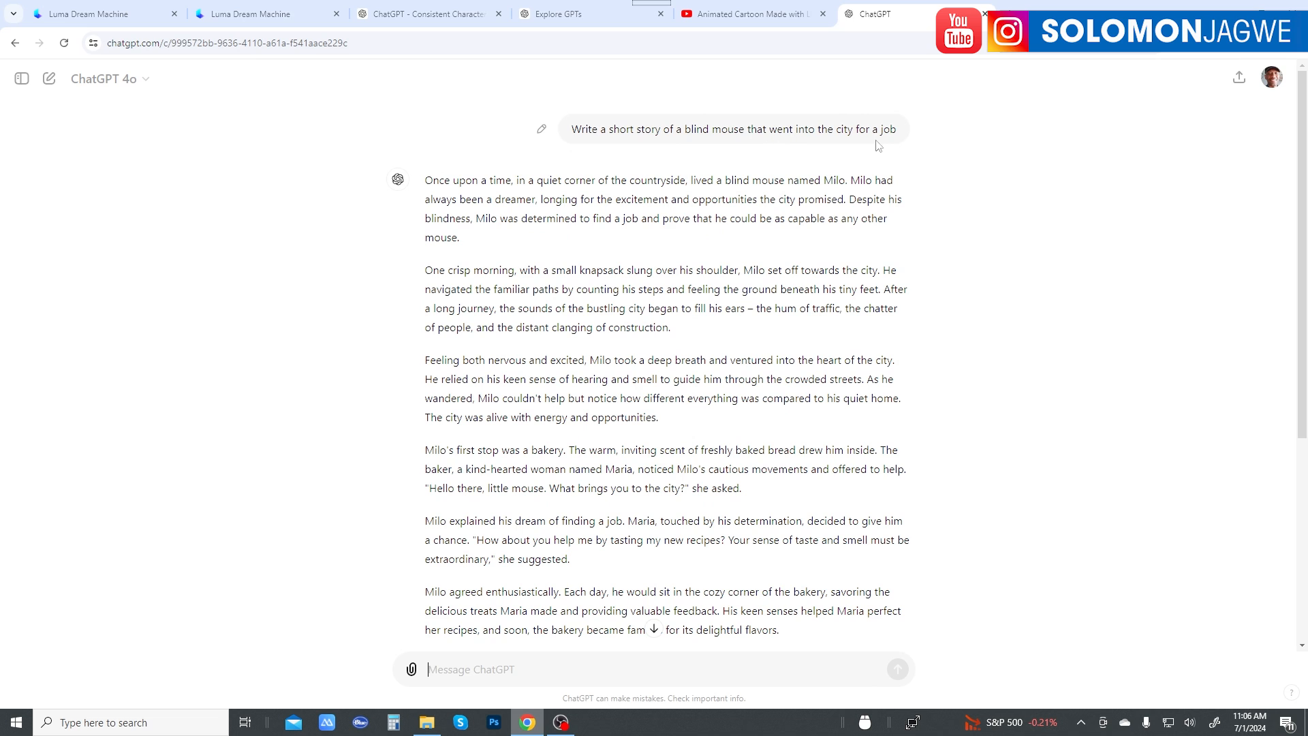
scroll(933, 272, "down", 4)
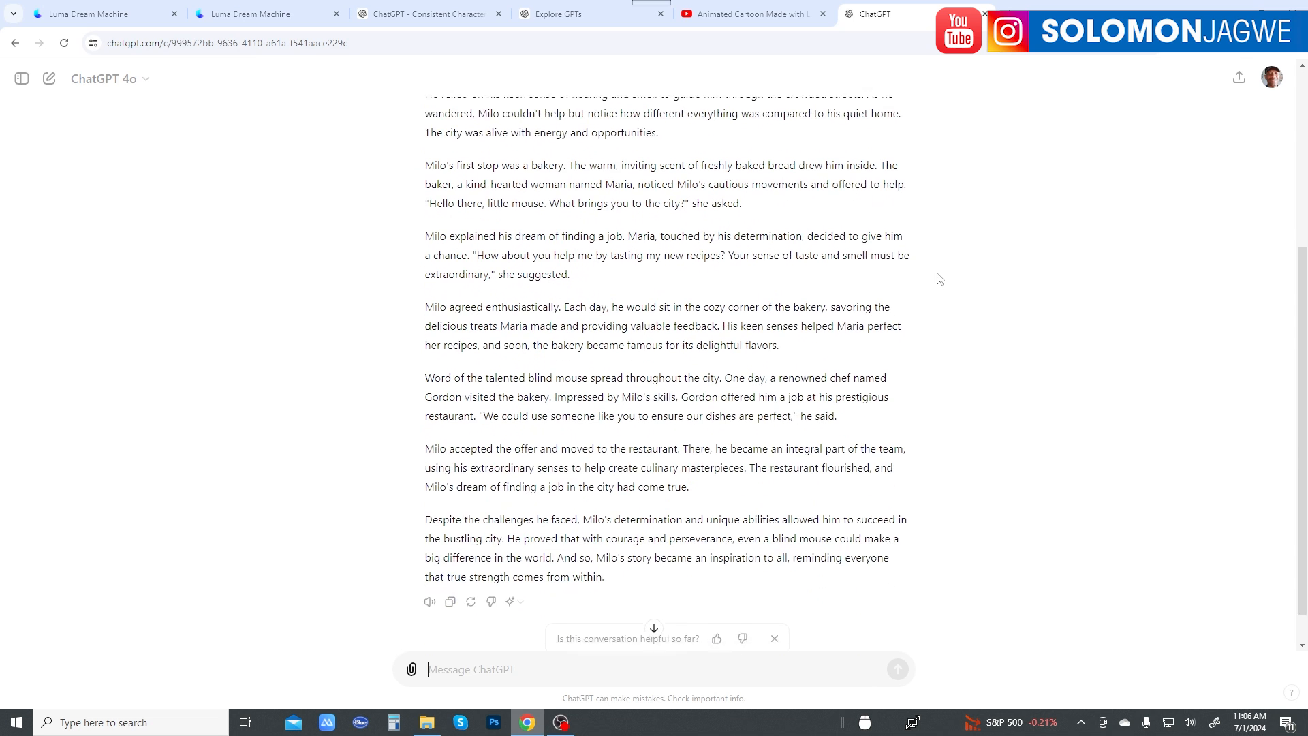
scroll(928, 275, "up", 4)
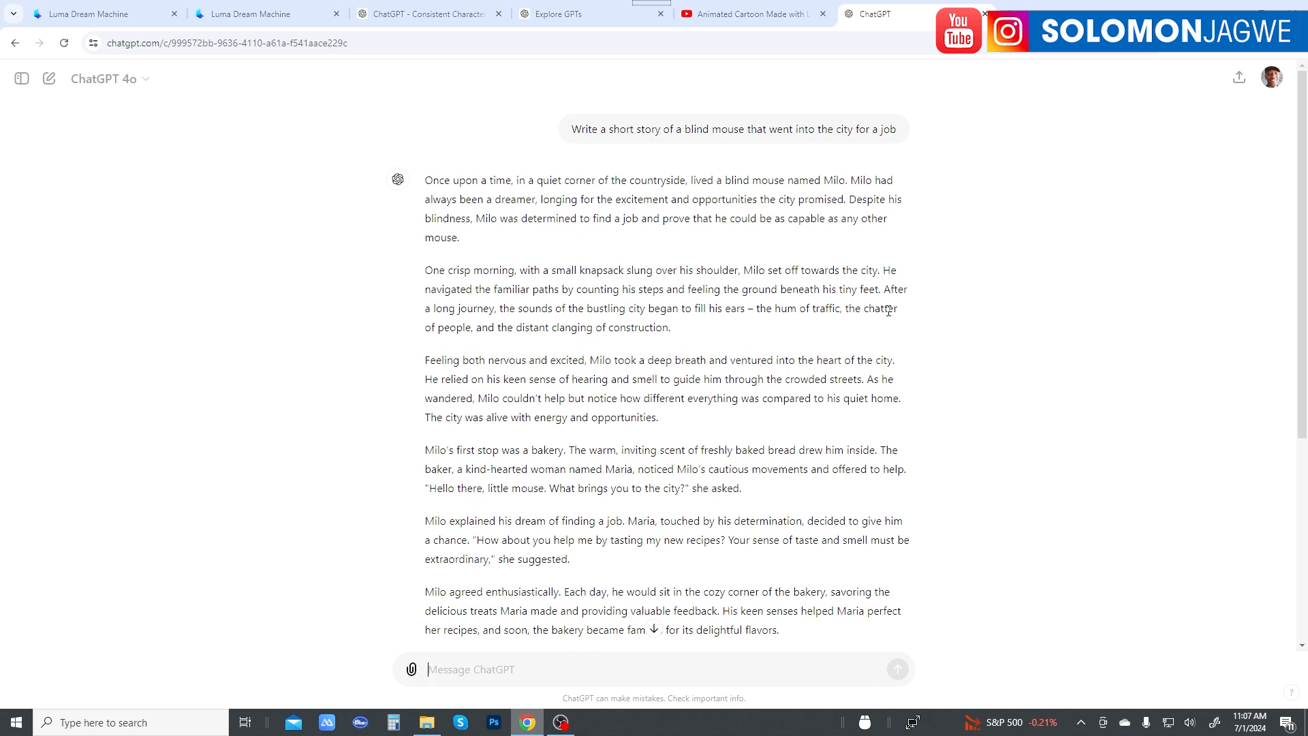
scroll(889, 311, "down", 1)
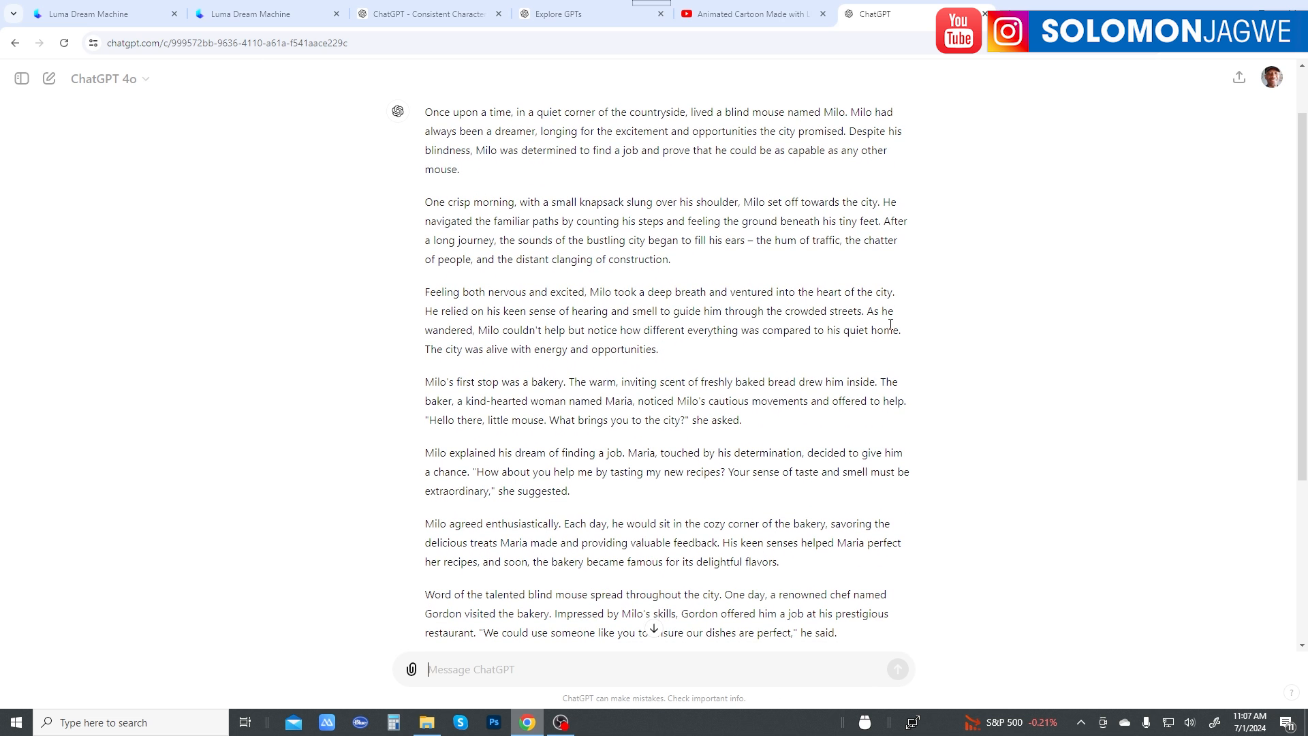
scroll(890, 325, "down", 3)
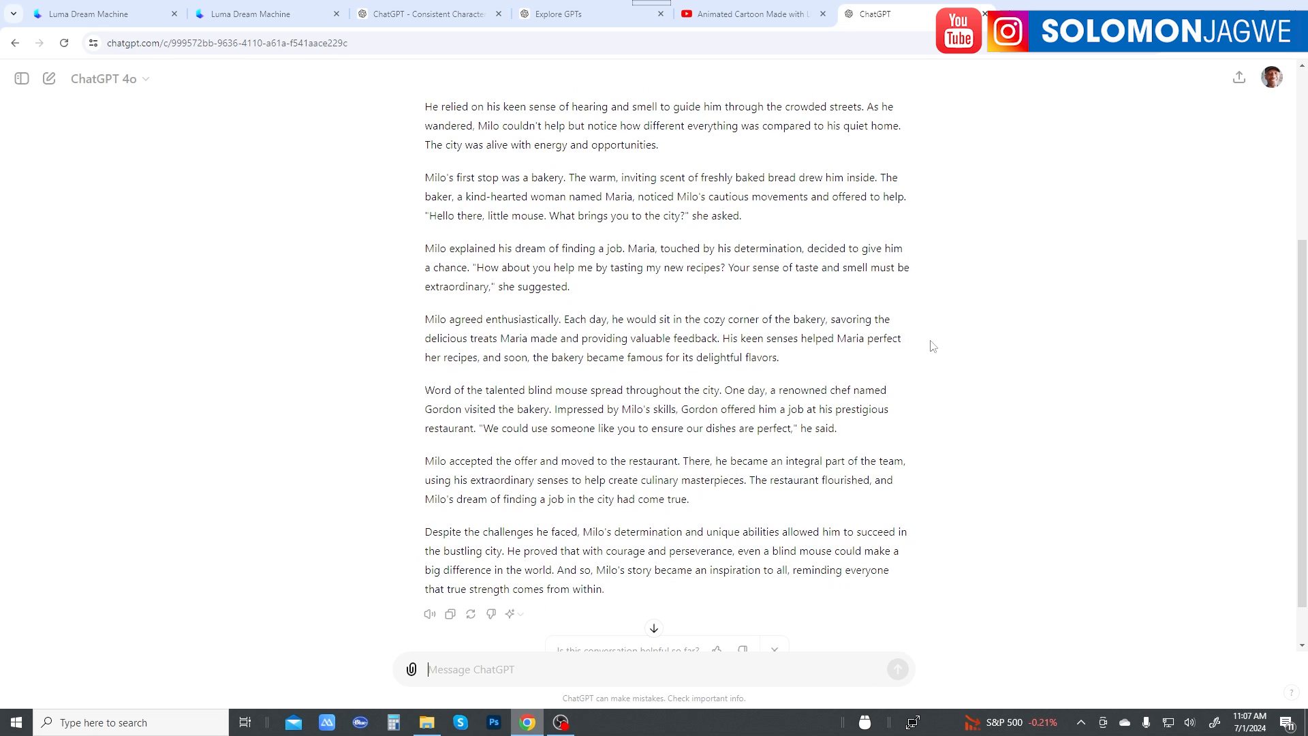
scroll(942, 361, "down", 1)
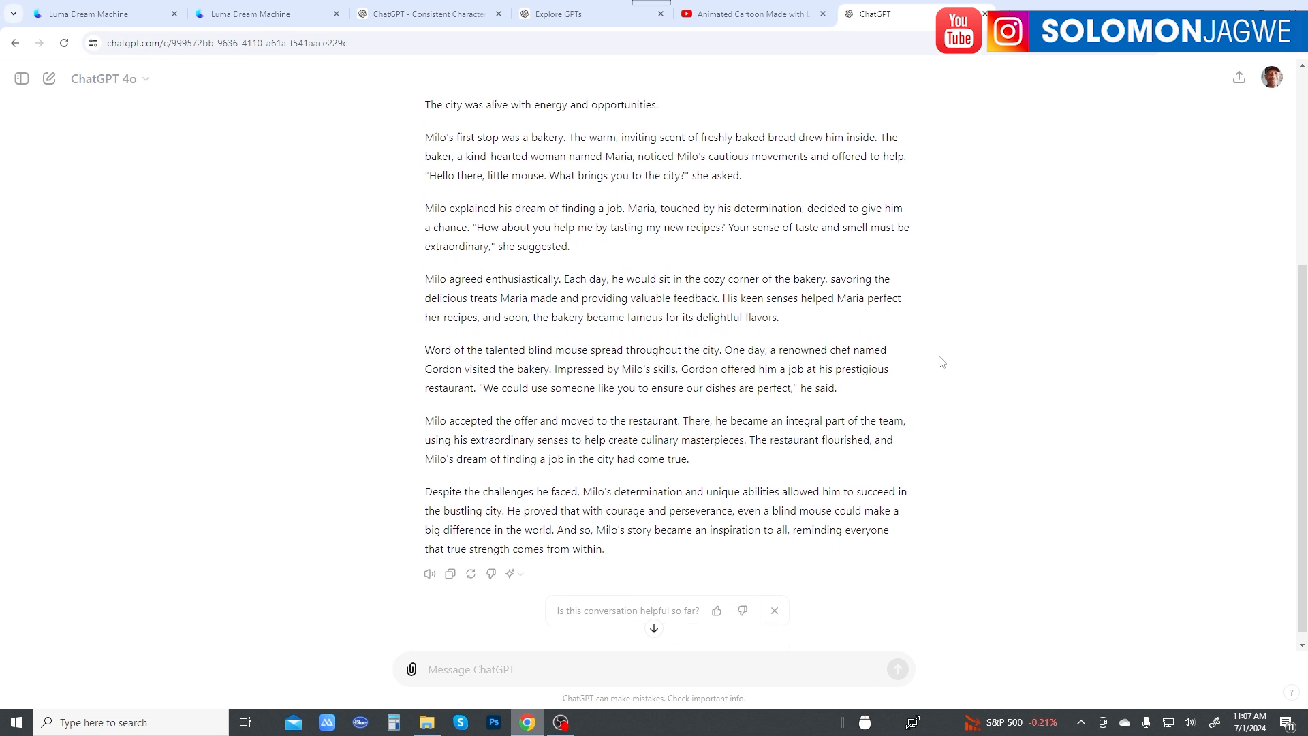
scroll(942, 361, "up", 5)
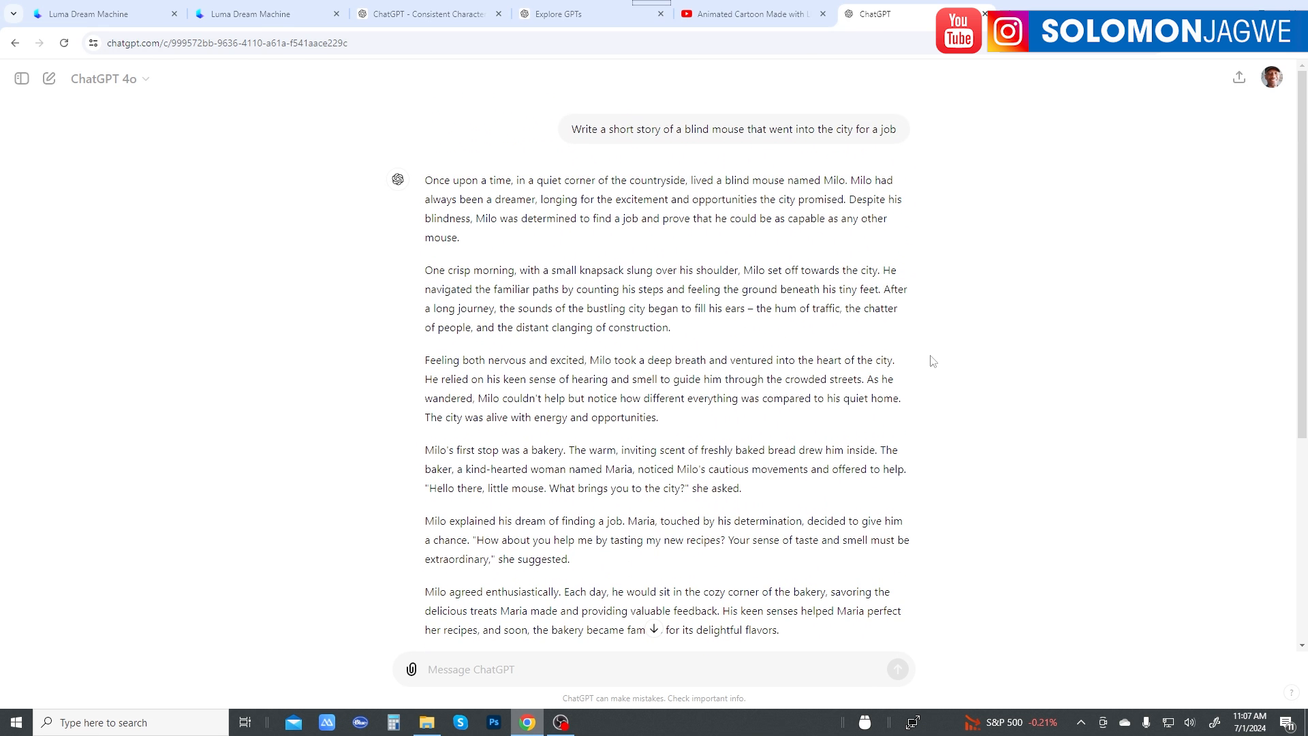
Step: View Luma Dream Machine's home page and creations gallery, and return to the ChatGPT story chat
left_click(91, 19)
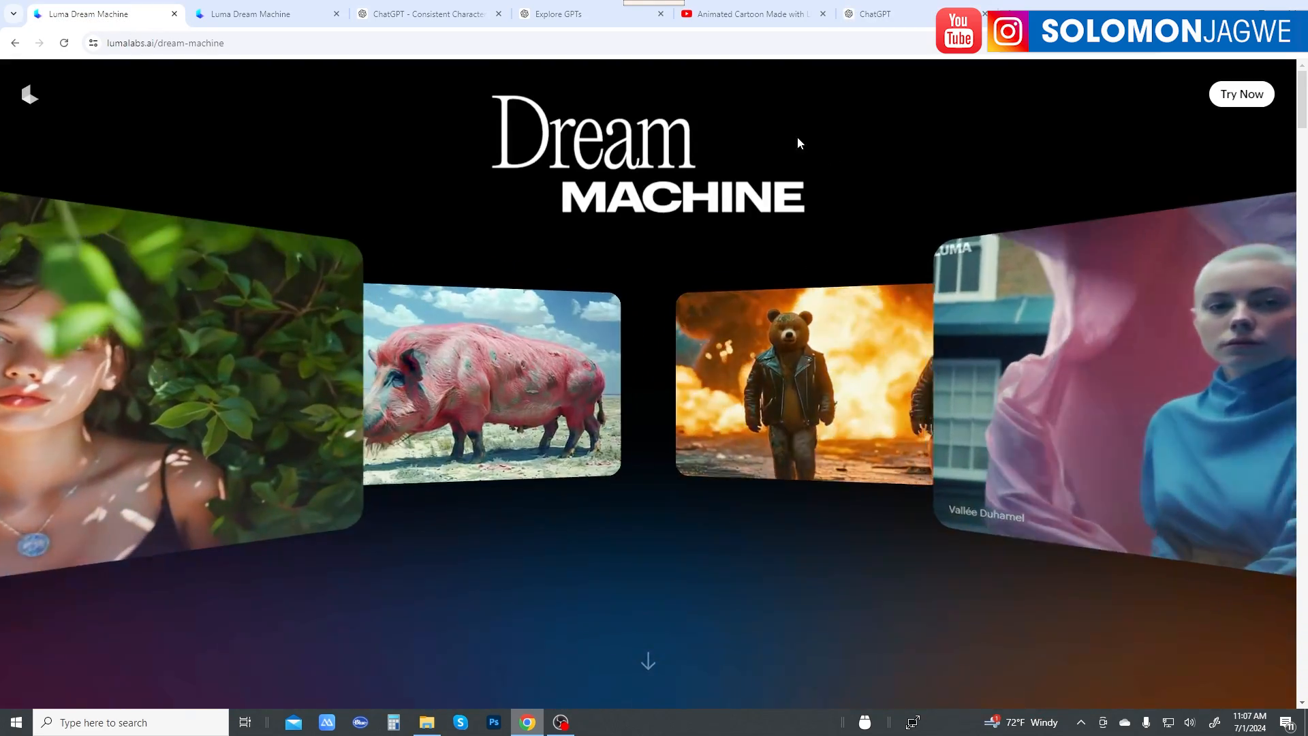
left_click(251, 14)
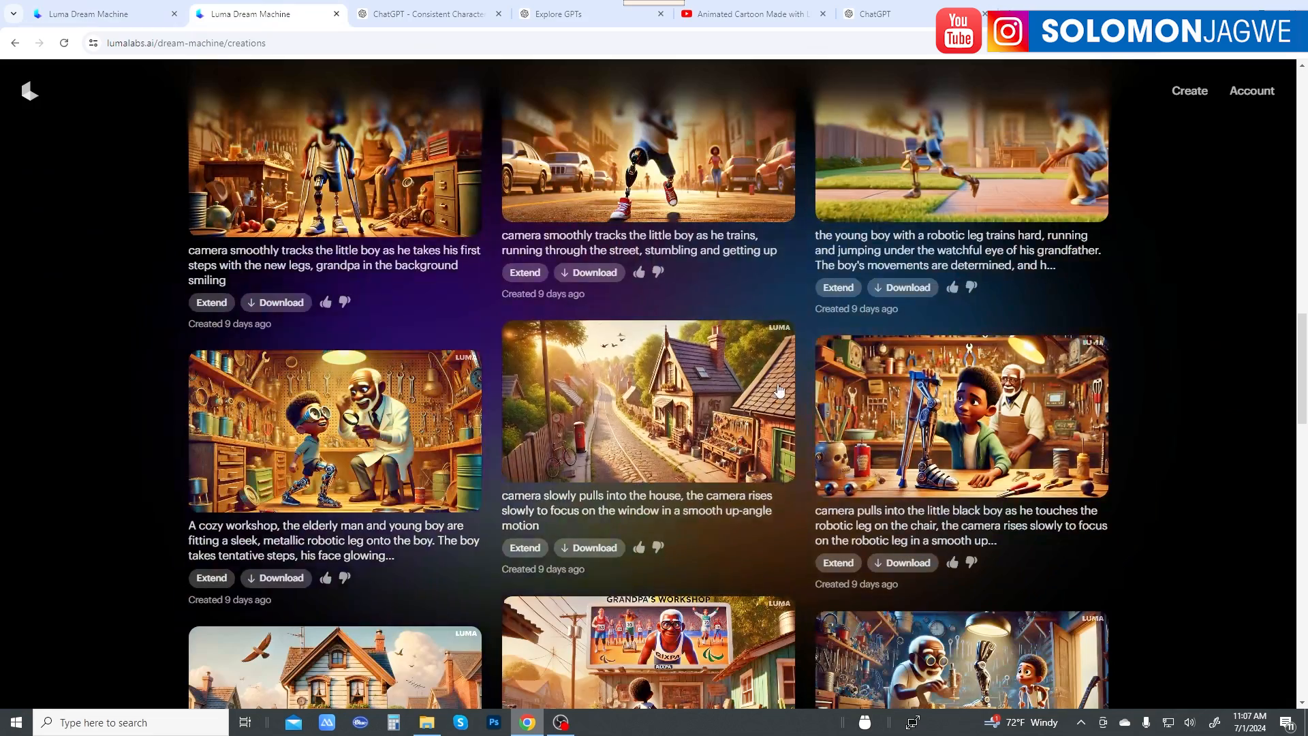
scroll(780, 386, "up", 3)
left_click(879, 15)
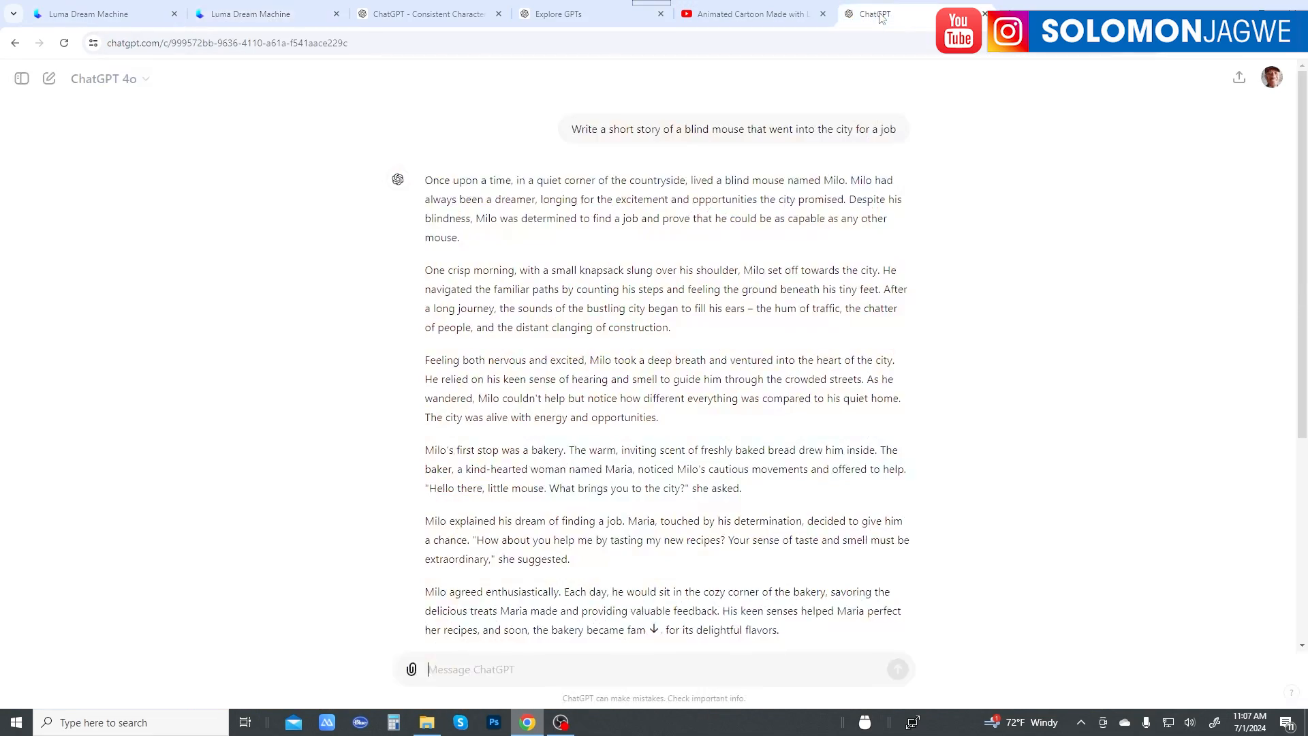
Step: Review the paragraphs of the mouse story again for scenes that could be turned into images
scroll(824, 419, "down", 4)
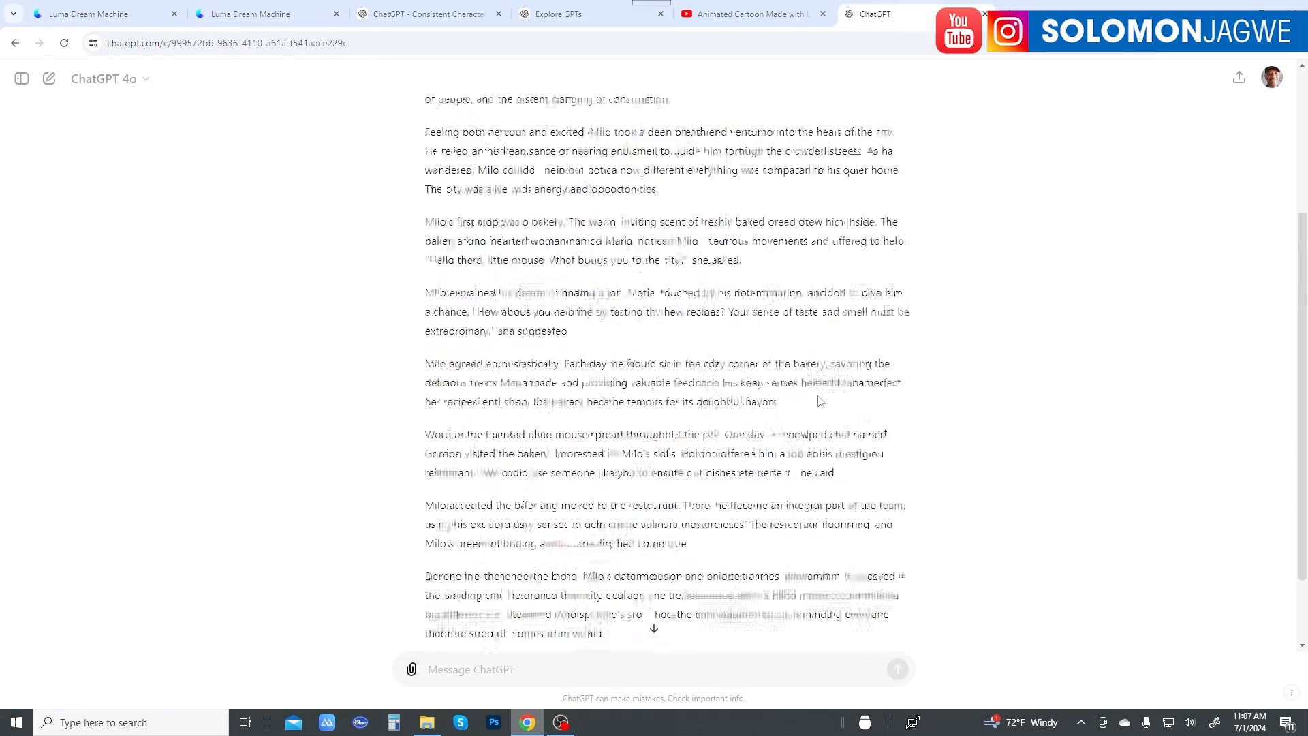
scroll(819, 396, "up", 3)
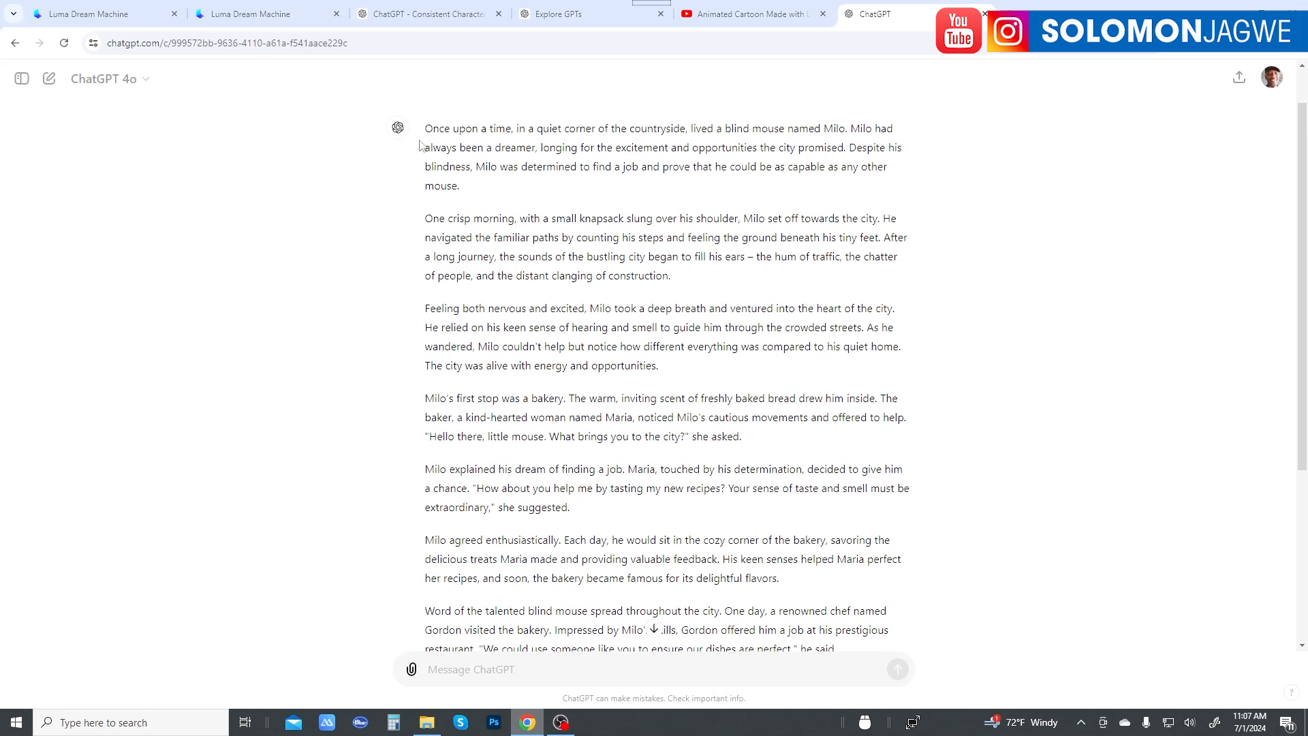
scroll(671, 272, "down", 4)
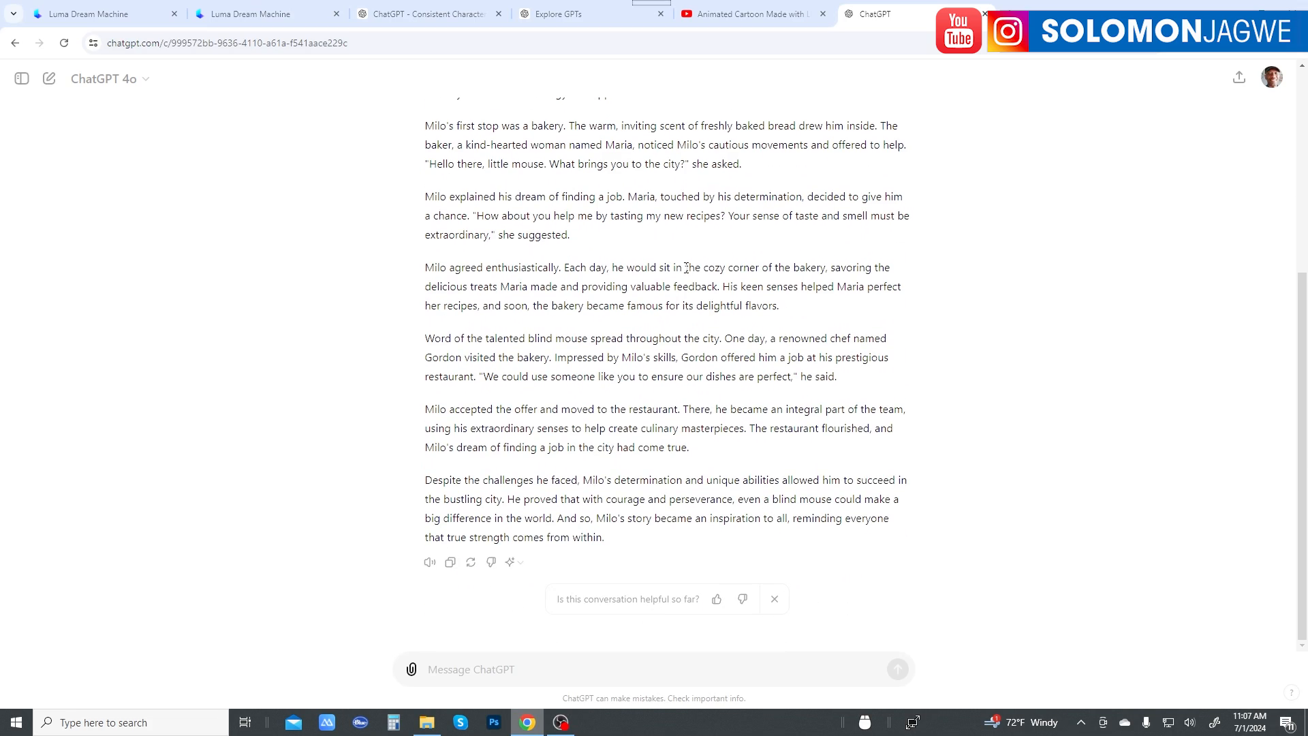
scroll(740, 279, "up", 4)
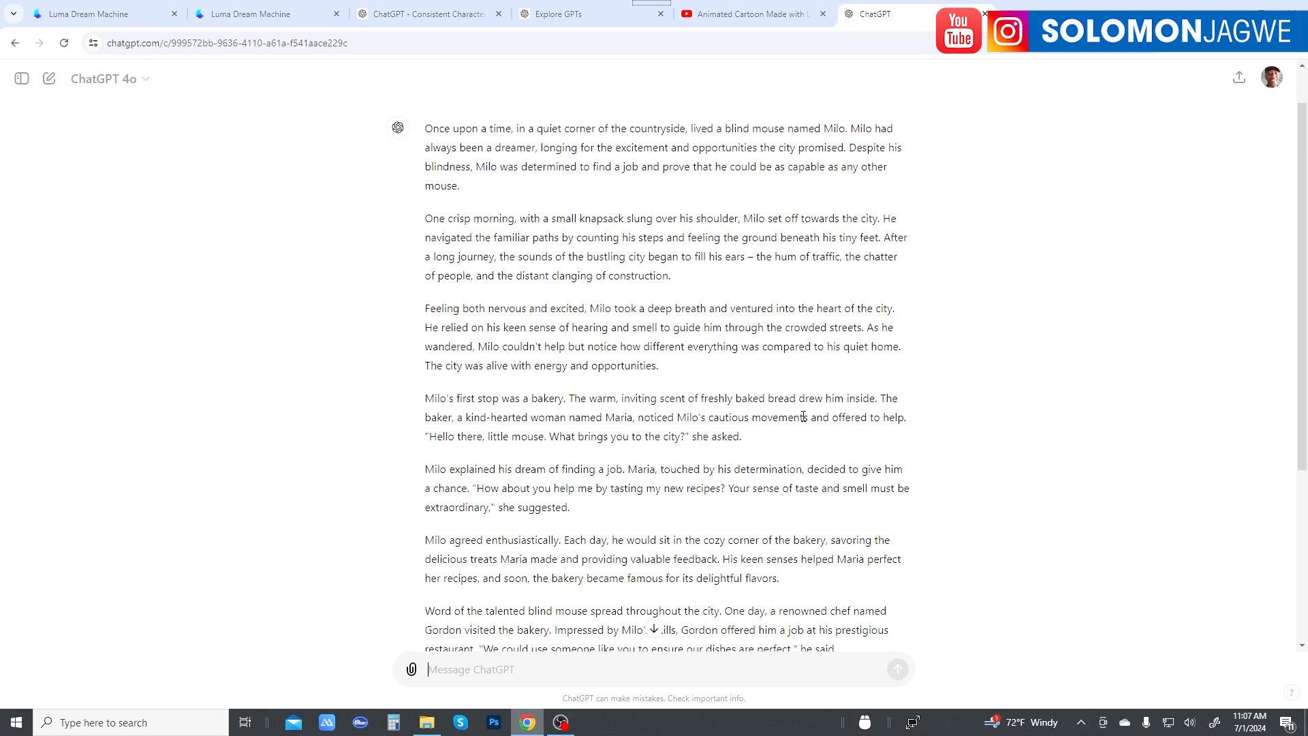
scroll(783, 423, "down", 3)
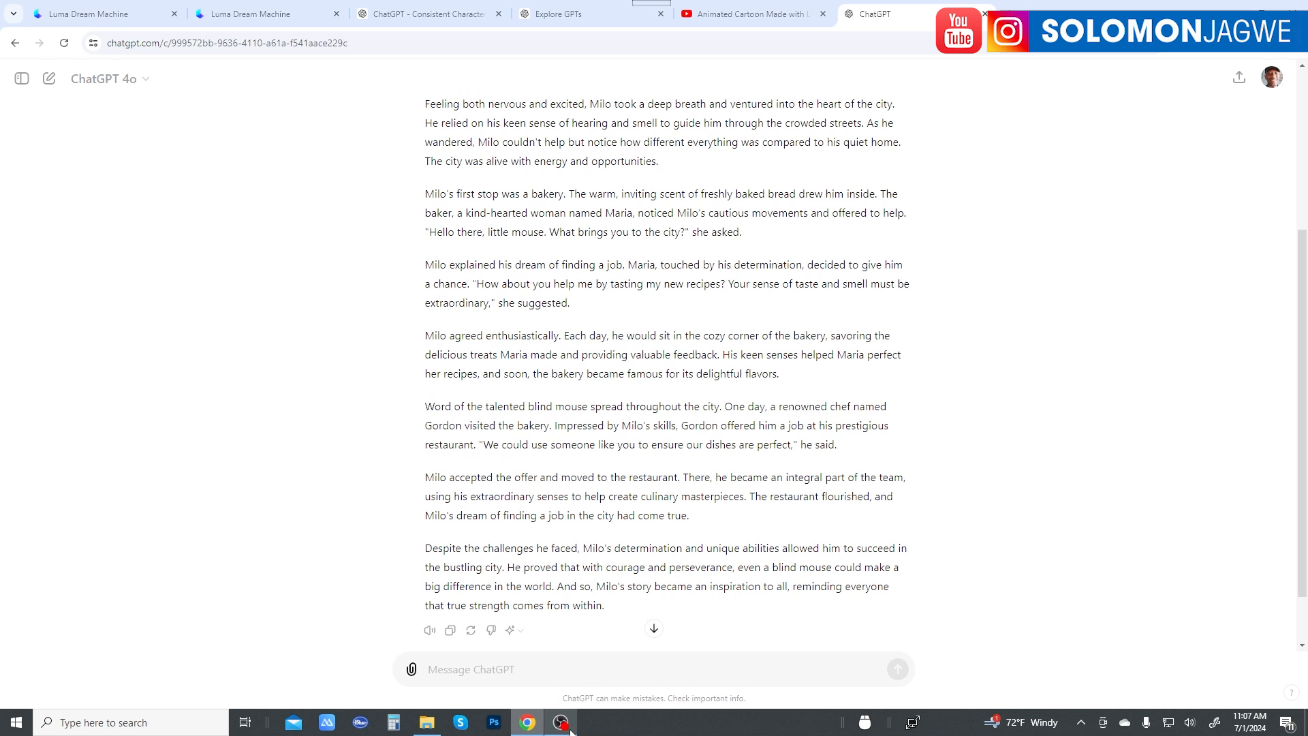
Step: Play the spoken read-aloud version of the mouse story and stop the playback
mouse_move(565, 727)
left_click(430, 631)
scroll(1012, 408, "up", 4)
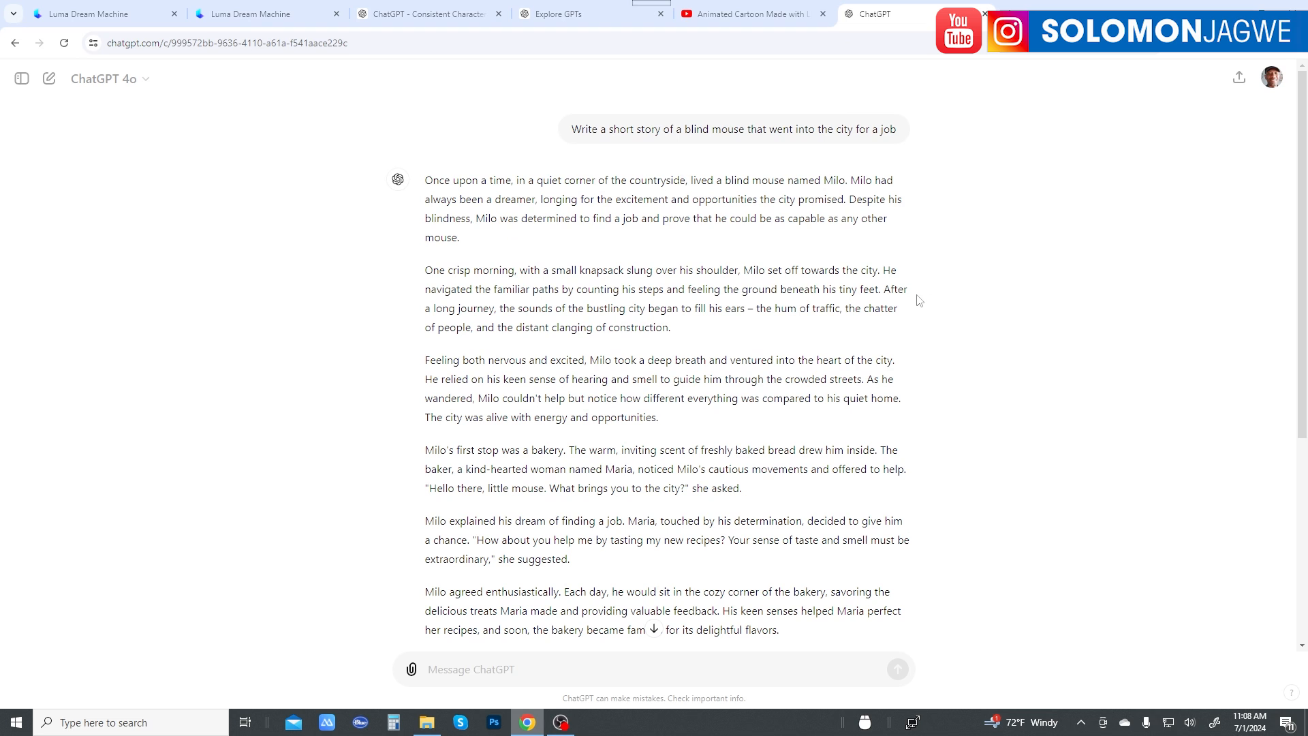
scroll(914, 304, "down", 5)
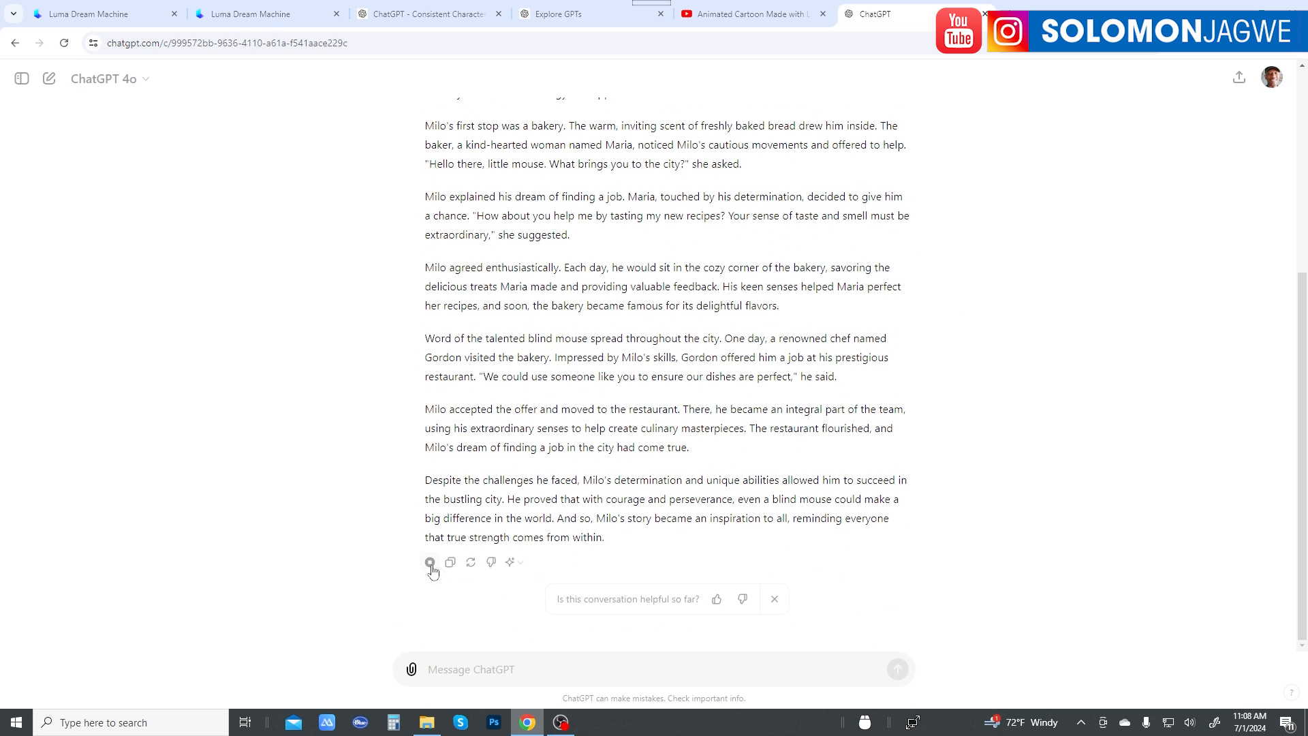
Step: Look over the full mouse story once more, from the prompt down to the closing paragraph
scroll(780, 425, "up", 5)
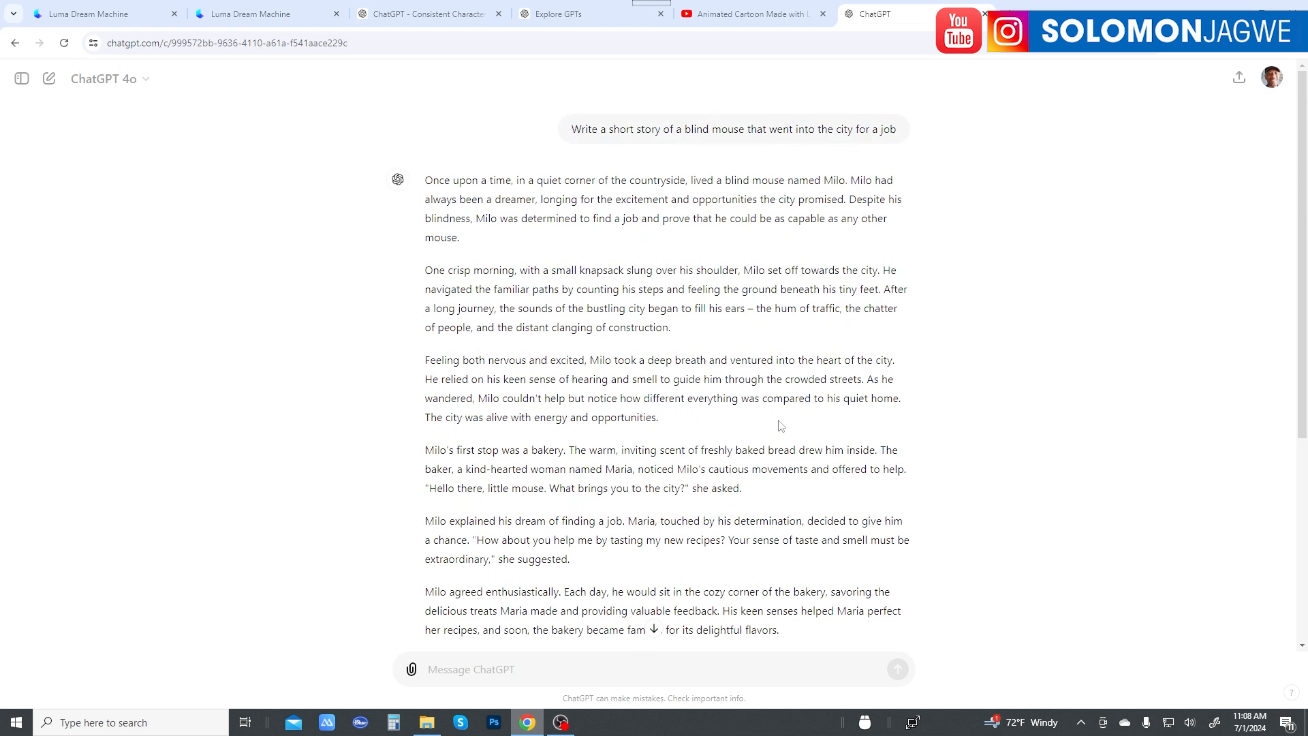
scroll(578, 363, "down", 5)
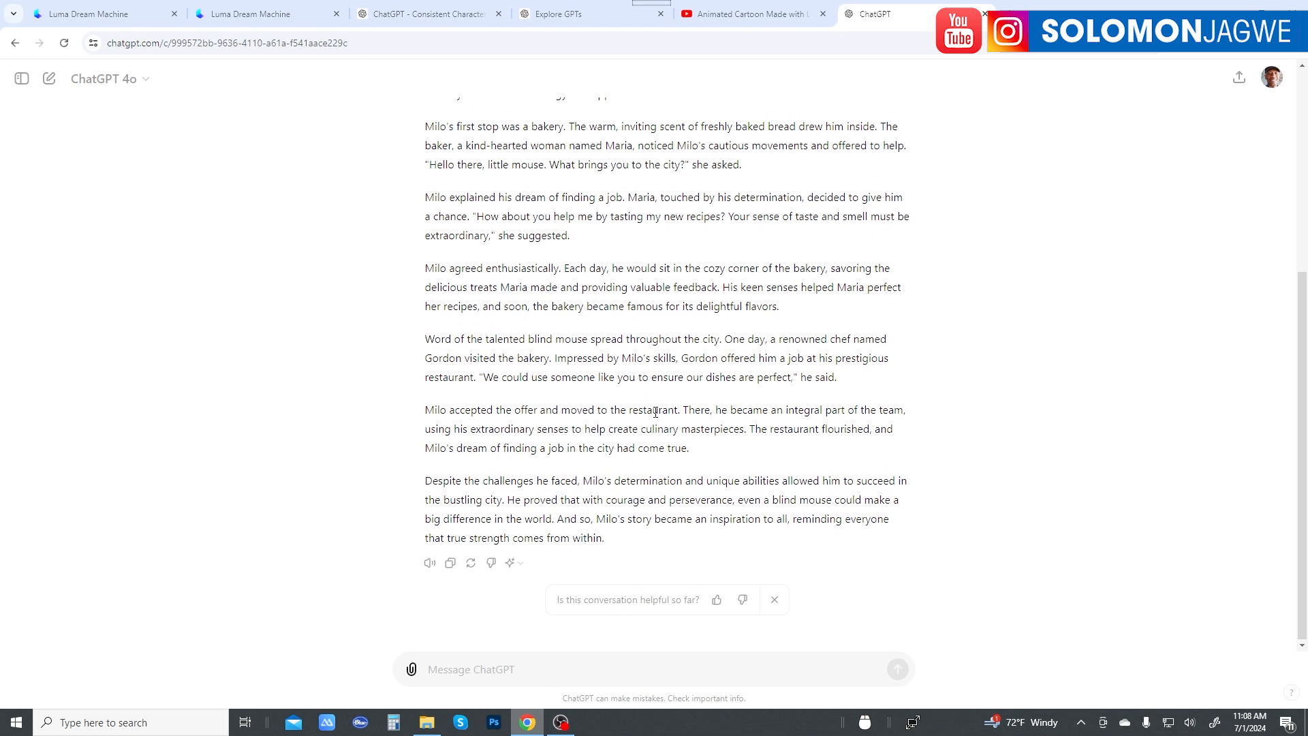
scroll(654, 407, "up", 5)
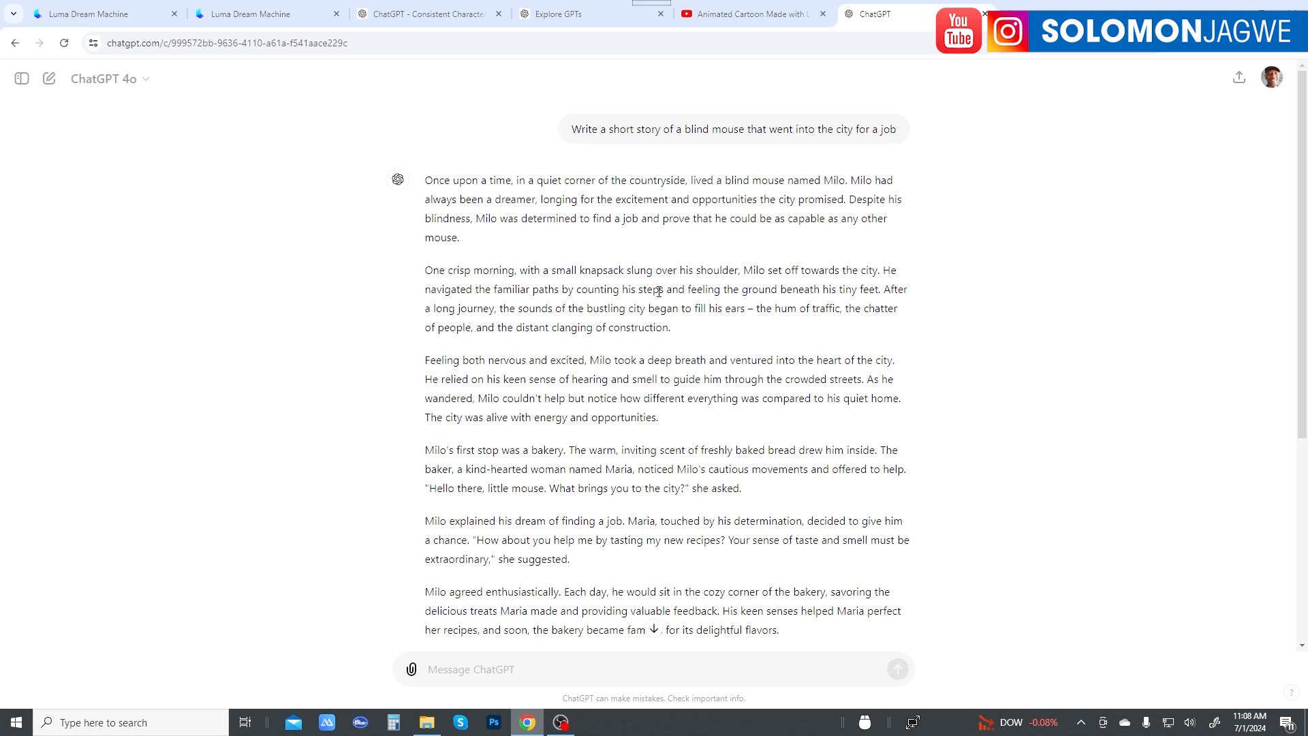
scroll(659, 291, "down", 2)
scroll(659, 290, "up", 2)
Step: Check the recently used GPTs on the Explore GPTs page and view the Consistent Character GPT's start page
left_click(564, 15)
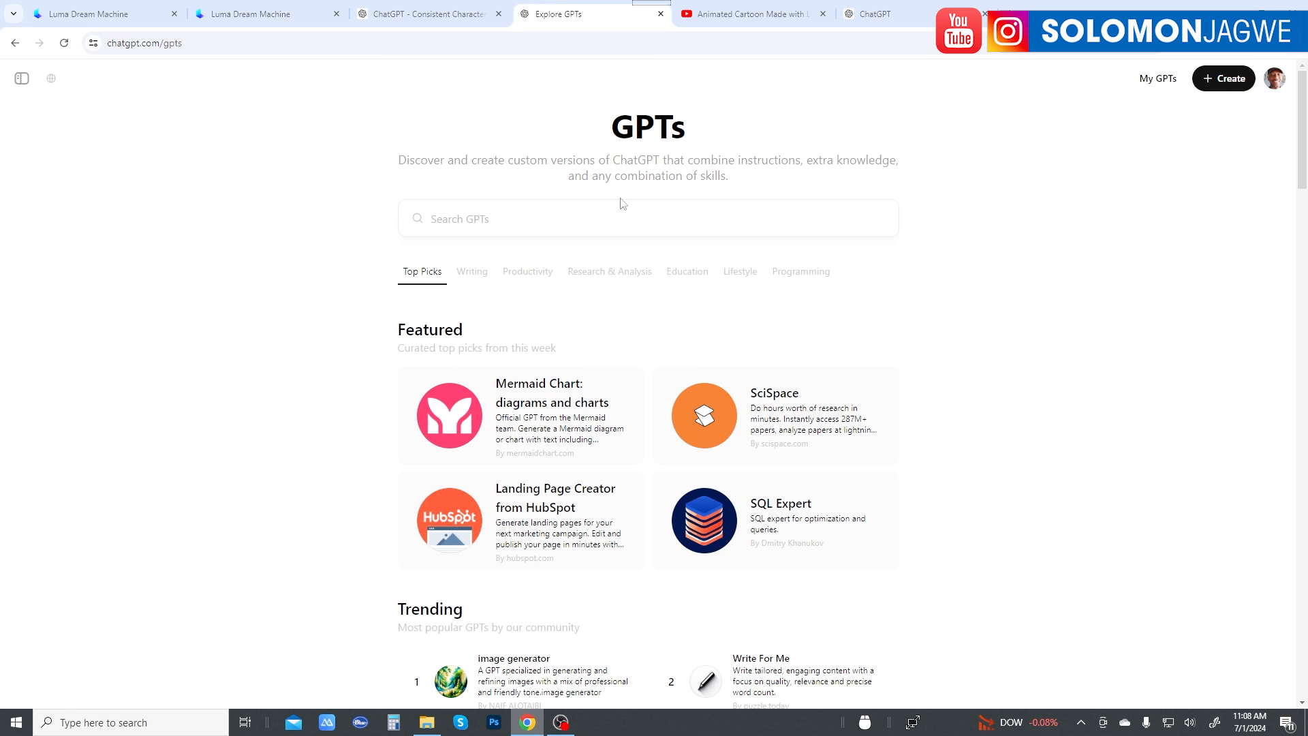
left_click(541, 219)
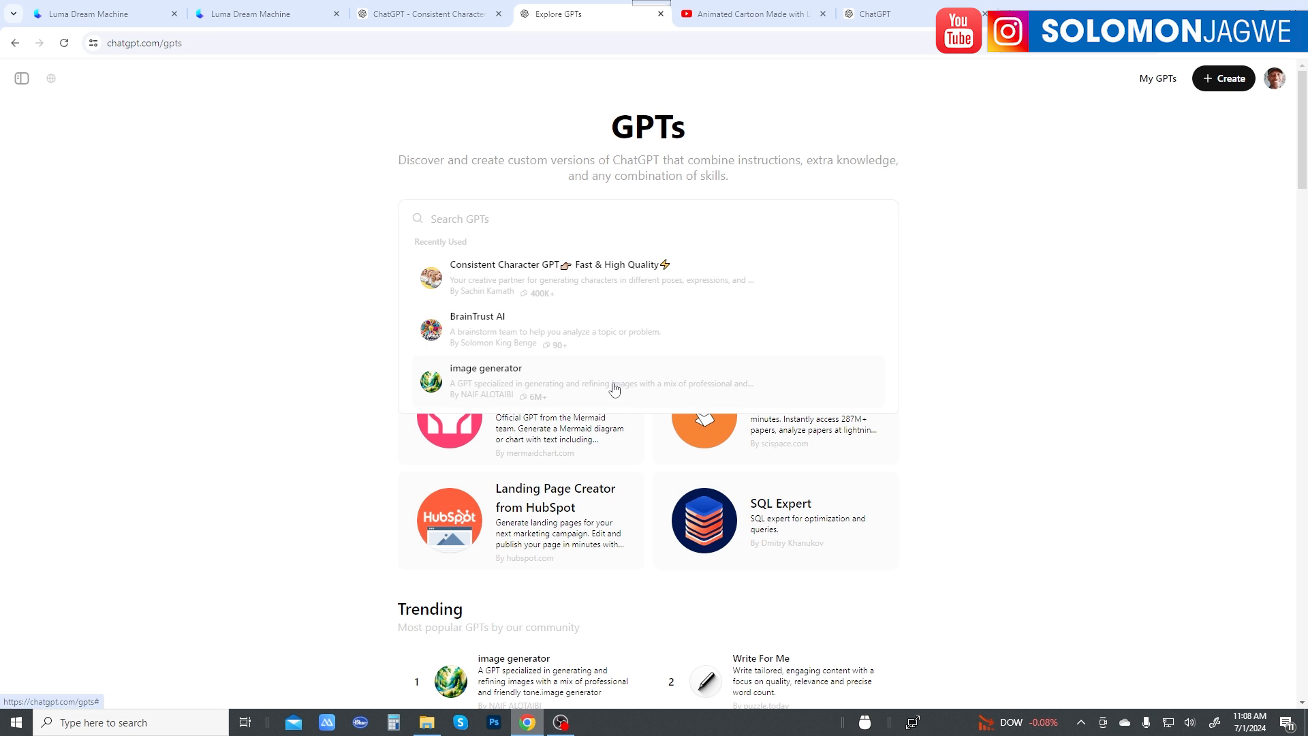
left_click(935, 409)
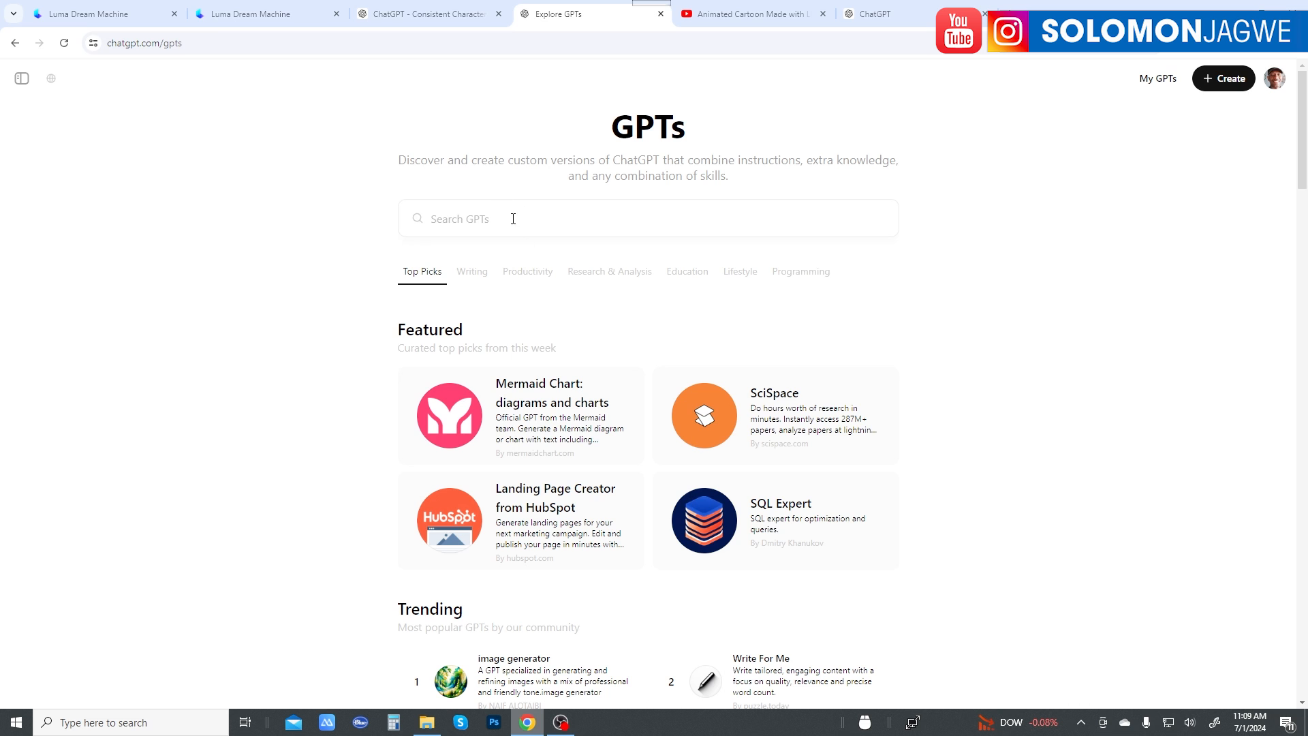
left_click(415, 14)
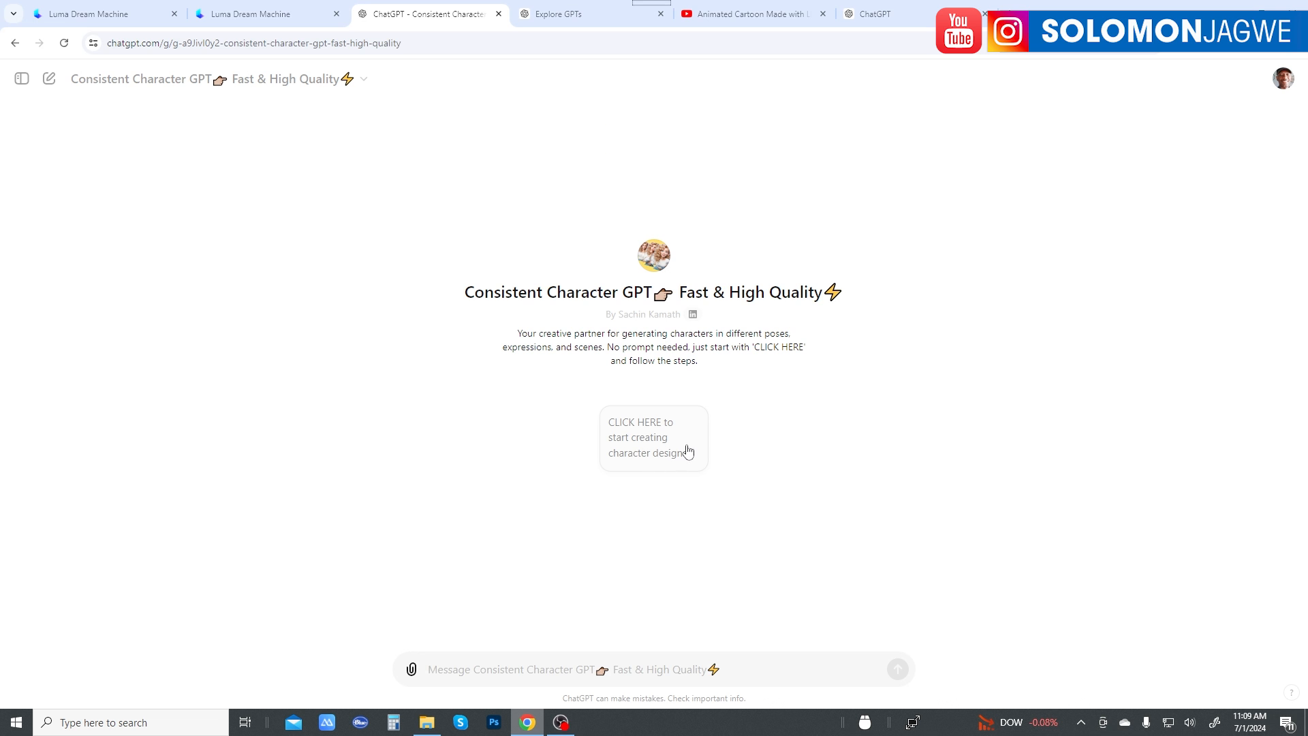
left_click(578, 21)
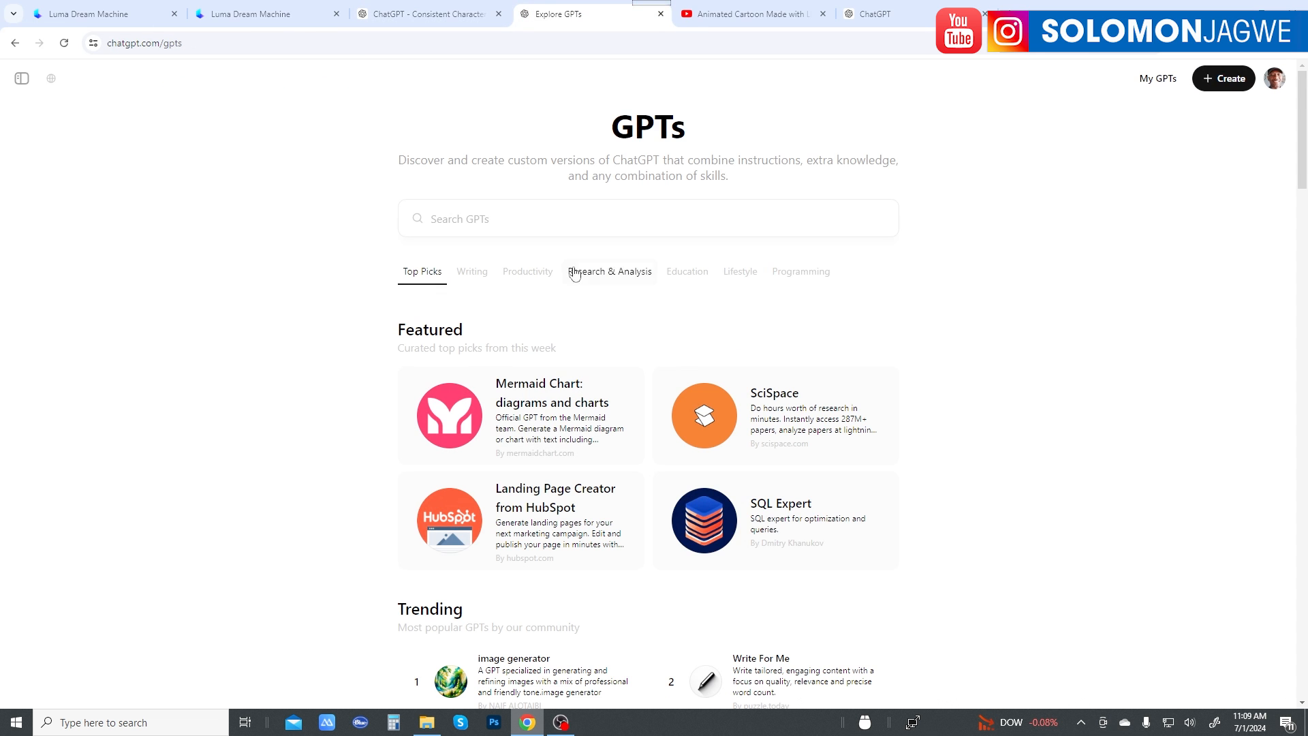
Step: Open the Consistent Character GPT's details from the recently used GPTs and review its conversation starter, capabilities and ratings
left_click(549, 219)
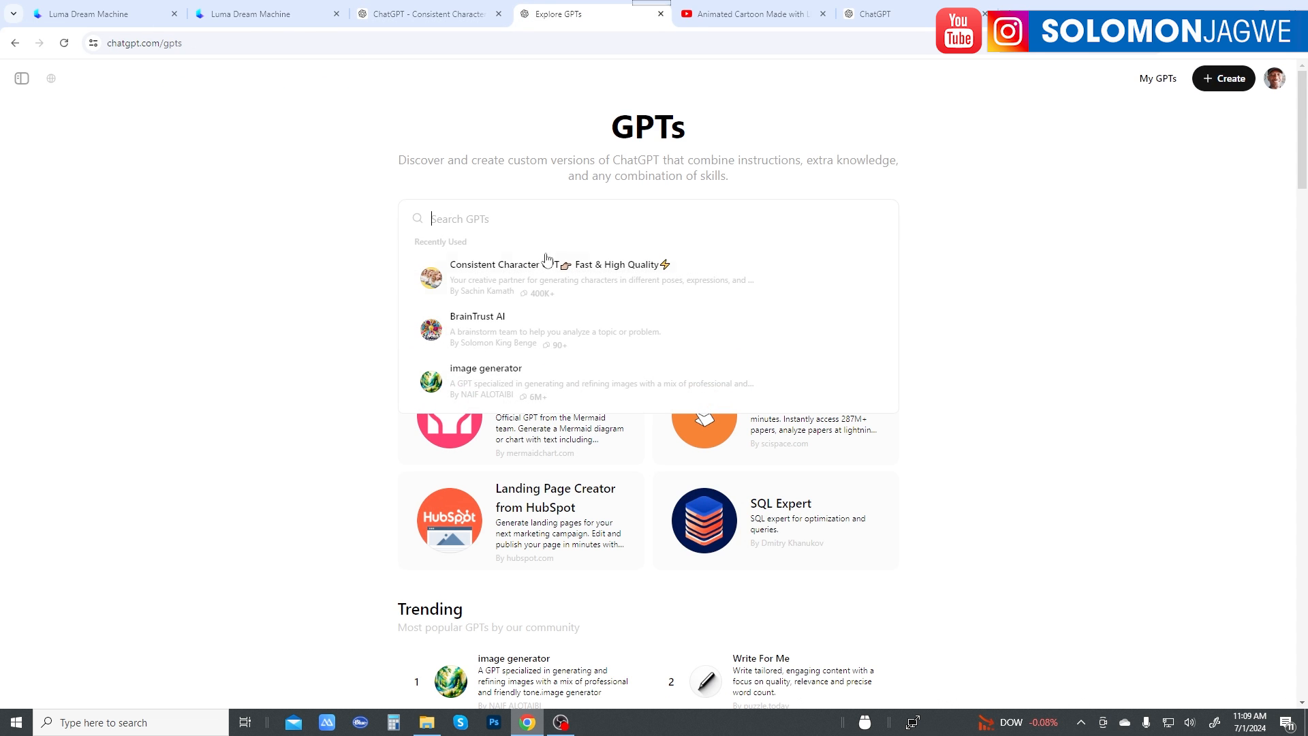
left_click(508, 272)
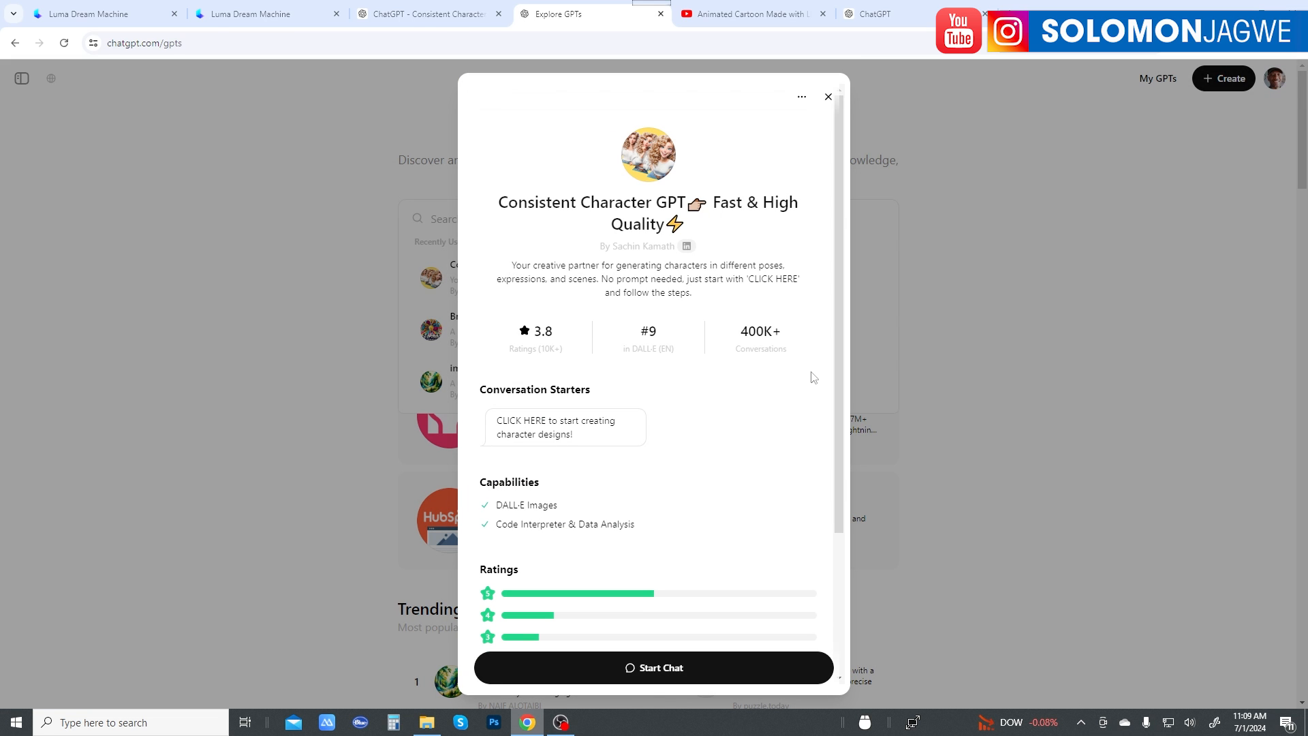
scroll(804, 363, "down", 1)
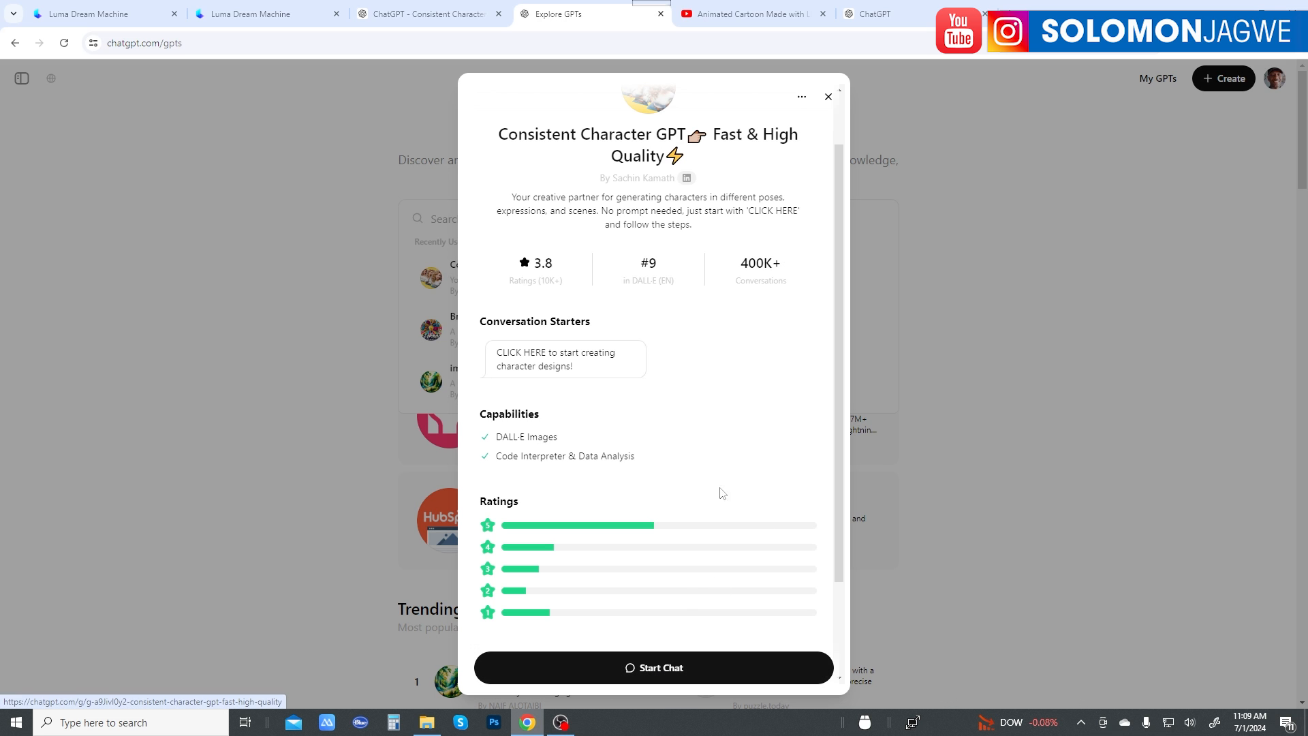
scroll(724, 471, "up", 1)
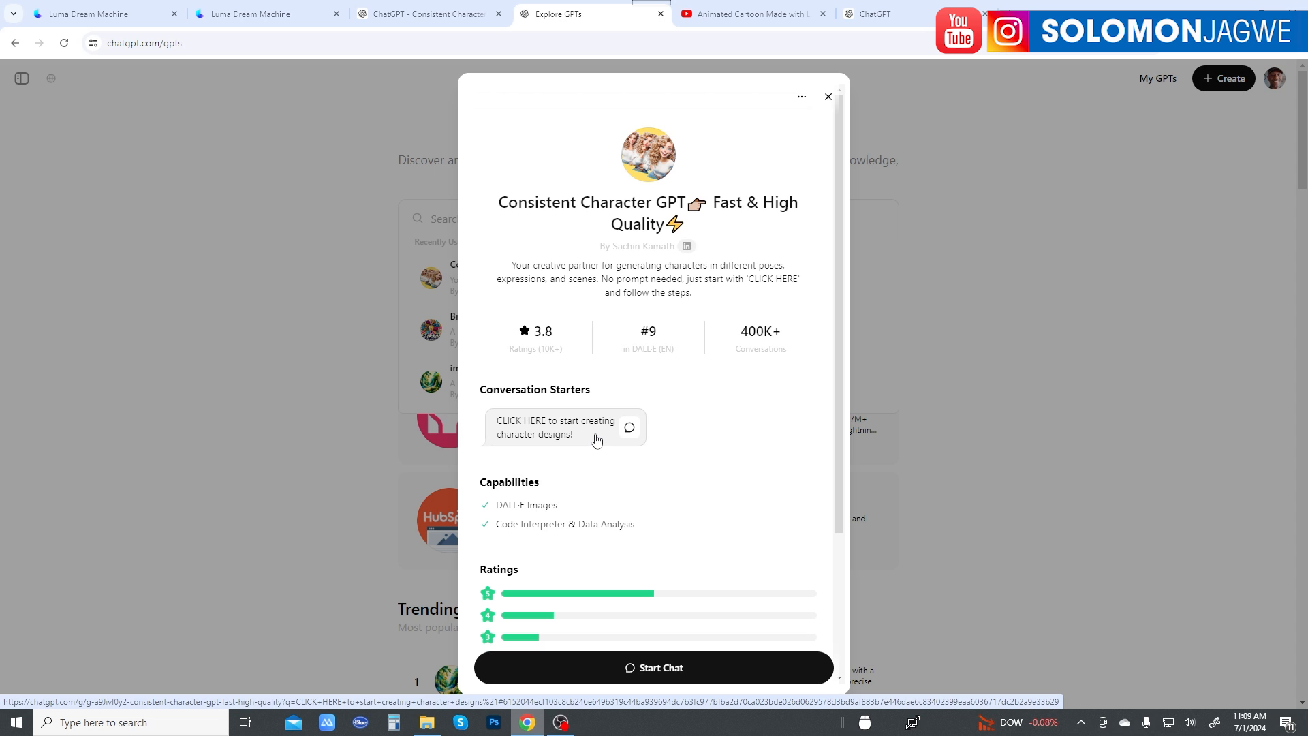
scroll(678, 445, "down", 1)
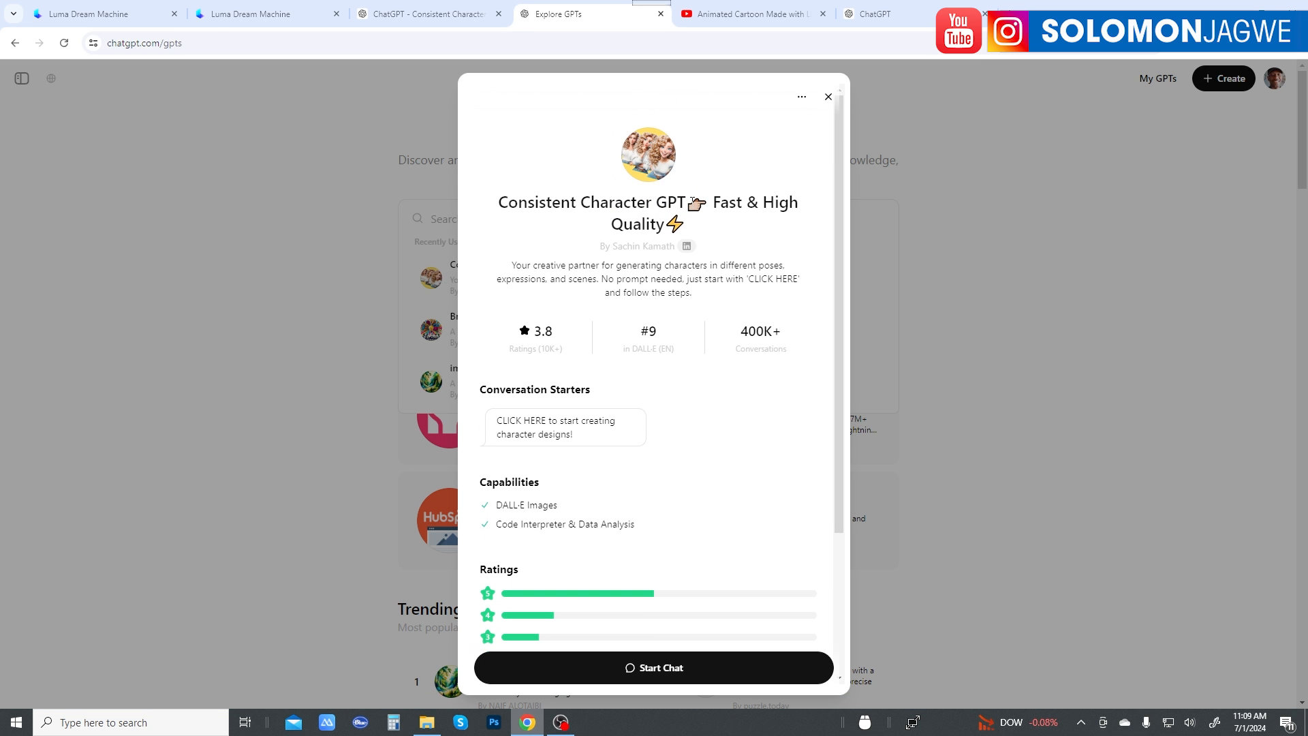
Step: Switch to Luma Dream Machine and browse the existing creations of the boy with the robotic leg and his grandfather
left_click(273, 15)
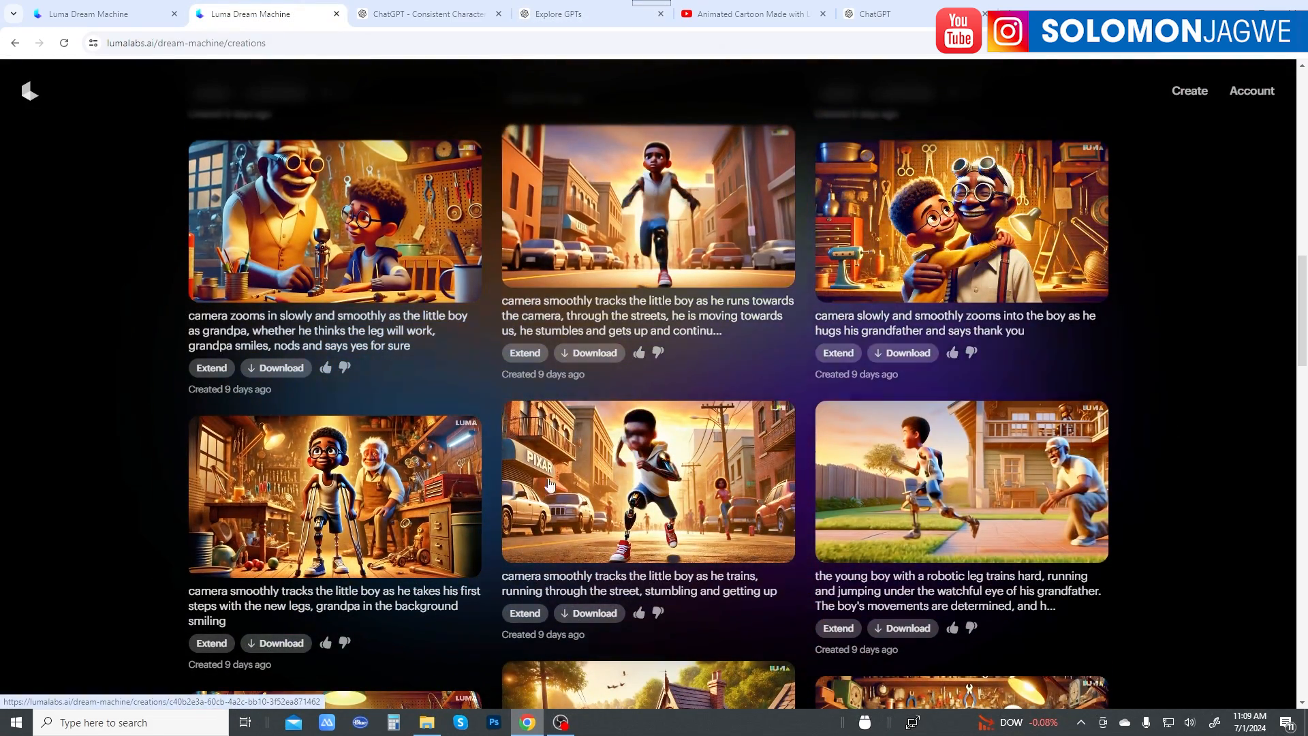
scroll(991, 477, "down", 4)
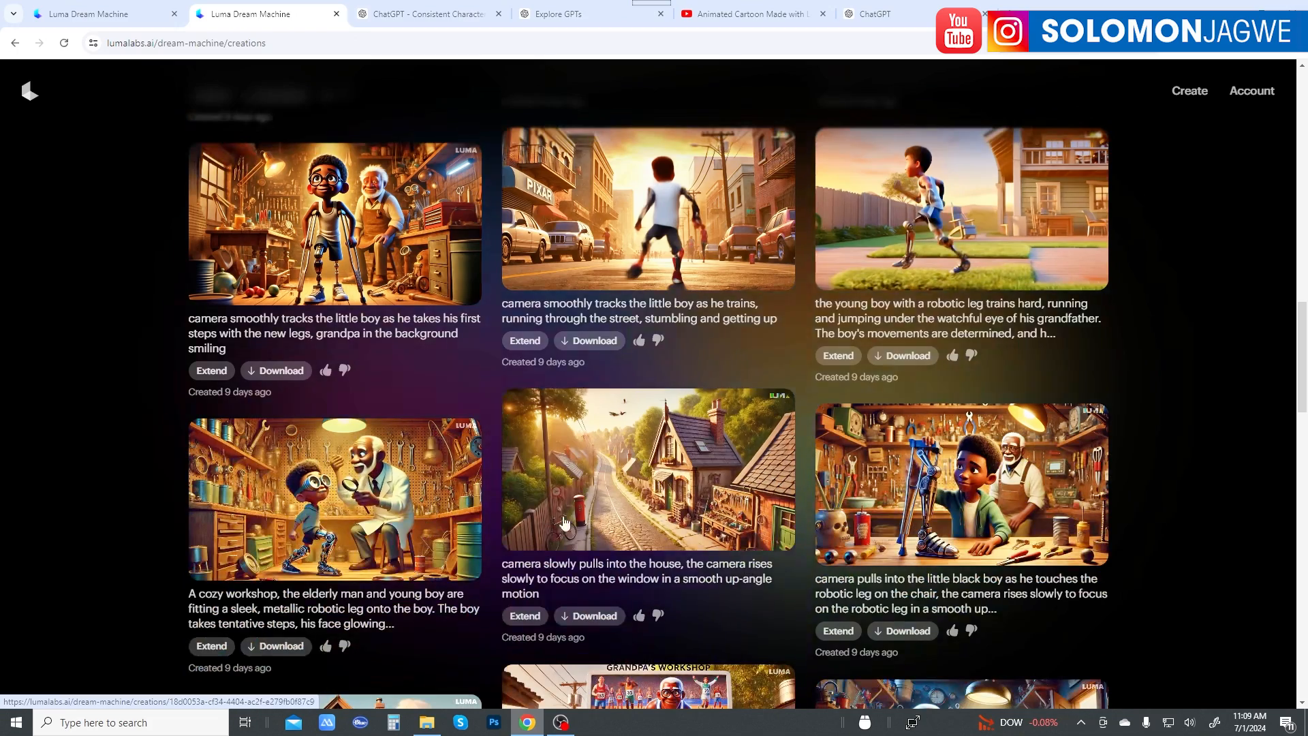
scroll(941, 524, "down", 1)
scroll(941, 524, "down", 2)
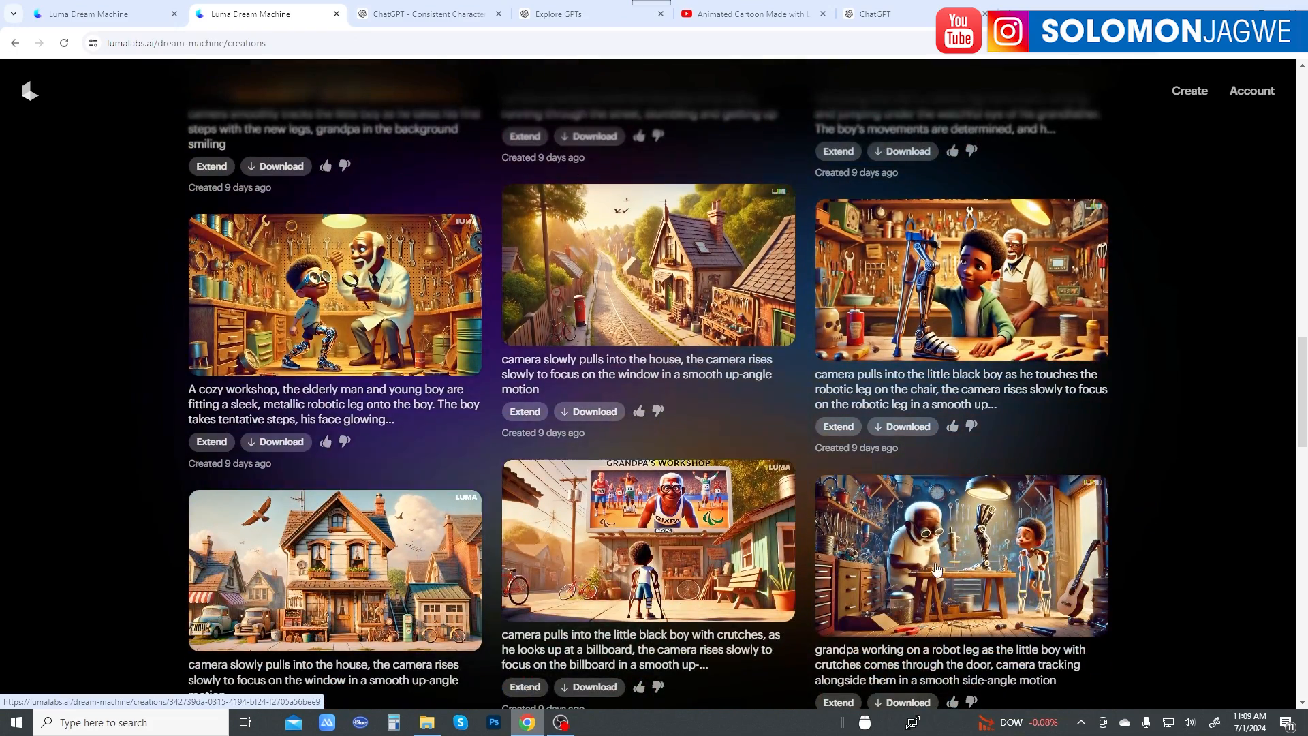
scroll(429, 558, "down", 1)
scroll(429, 545, "up", 4)
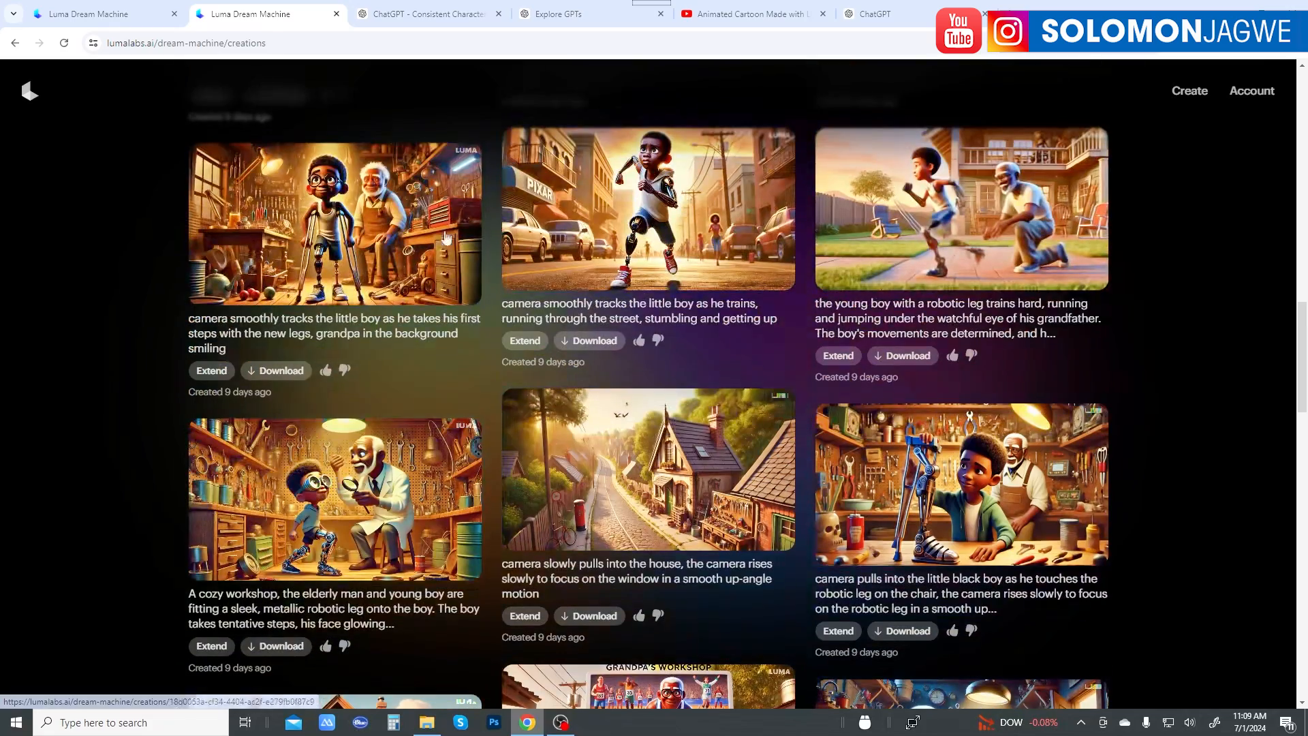
Step: Review the Consistent Character GPT's details down to its ratings and the creator's other GPT, and close the details
left_click(548, 15)
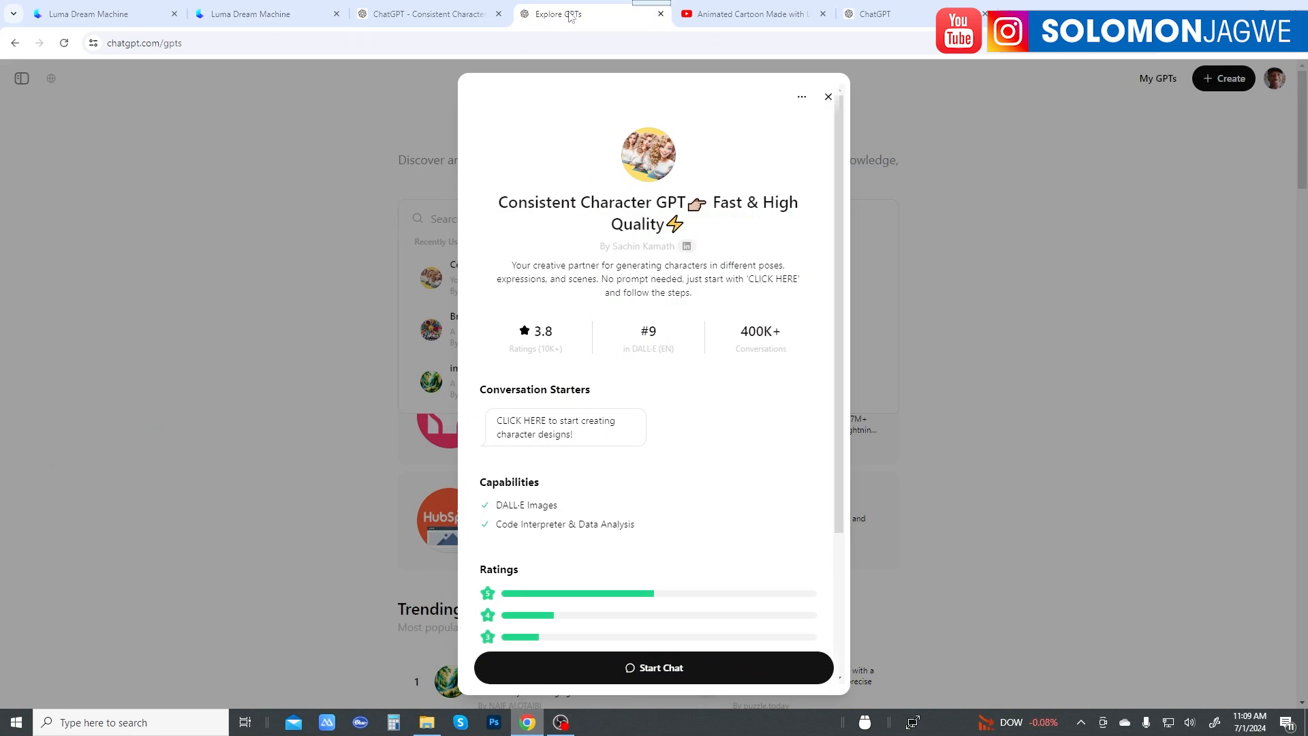
scroll(727, 428, "down", 3)
scroll(727, 428, "down", 1)
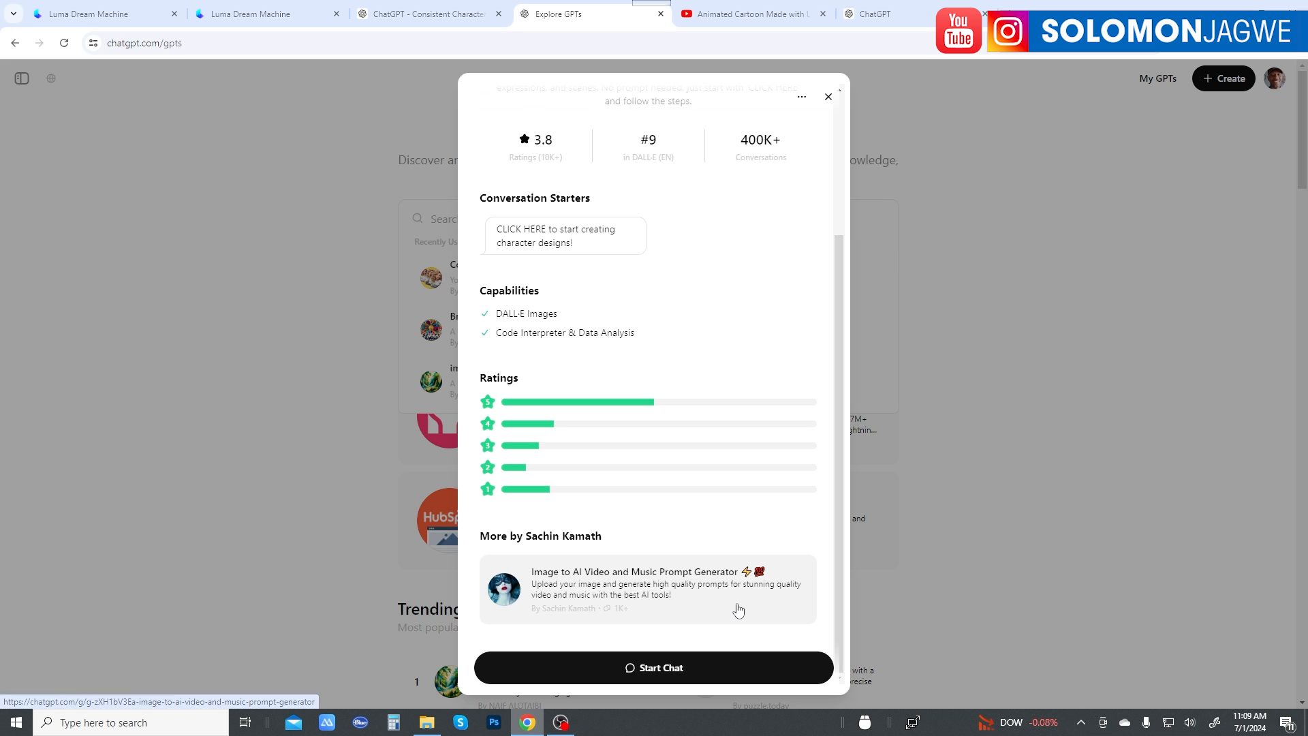
scroll(716, 603, "up", 3)
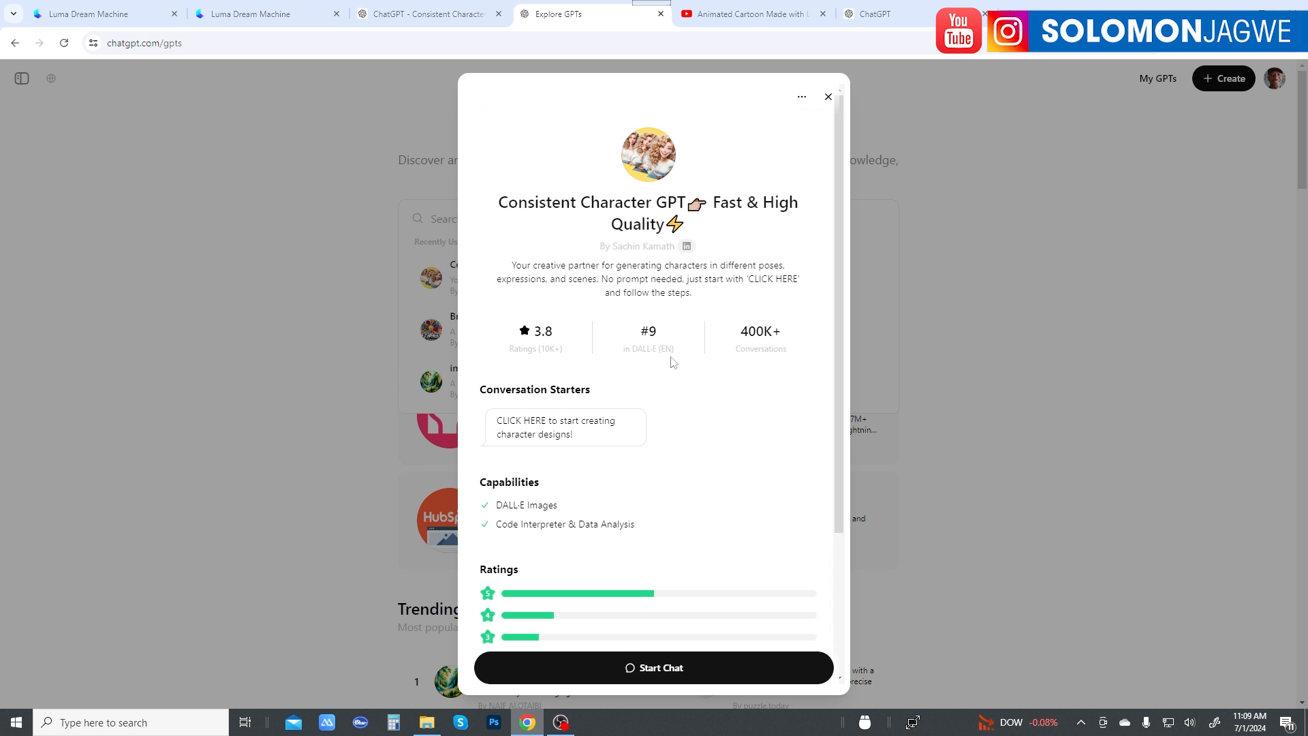
left_click(829, 98)
Step: Start creating character designs in the Consistent Character GPT and answer the gender question with "A little boy mouse"
left_click(409, 13)
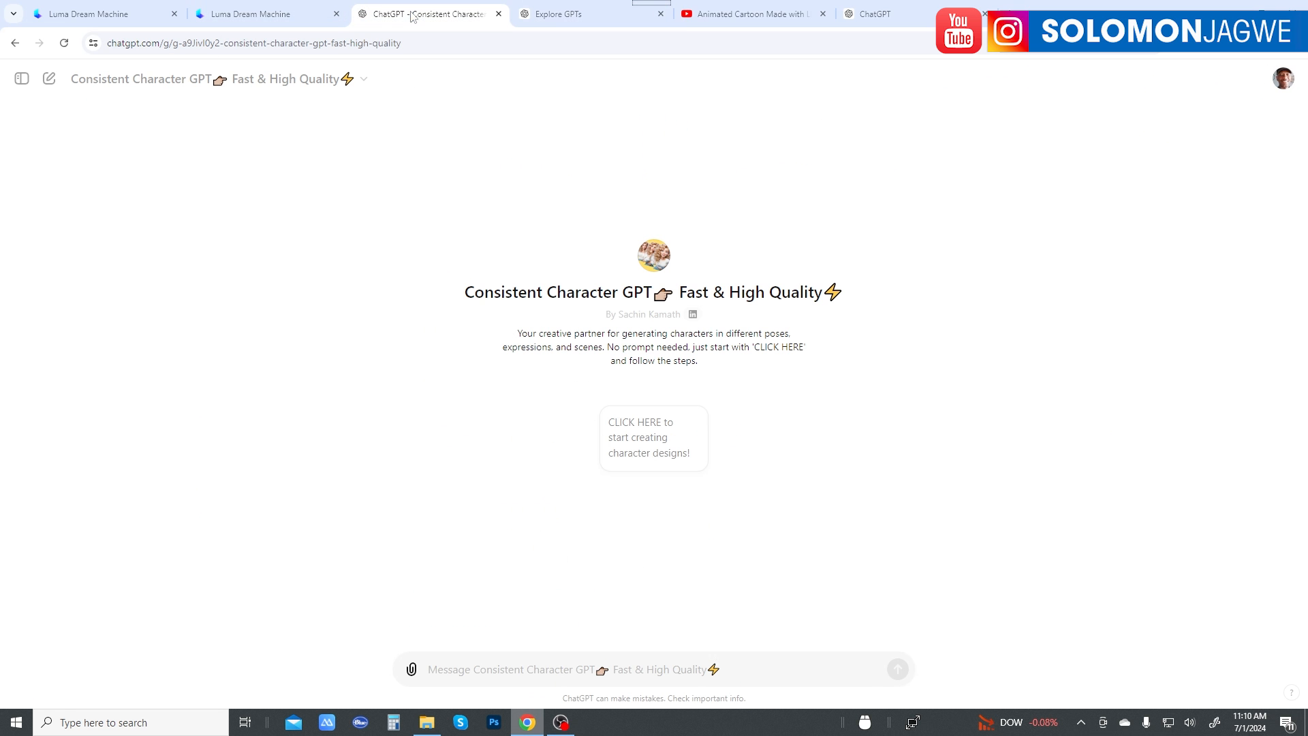
left_click(659, 443)
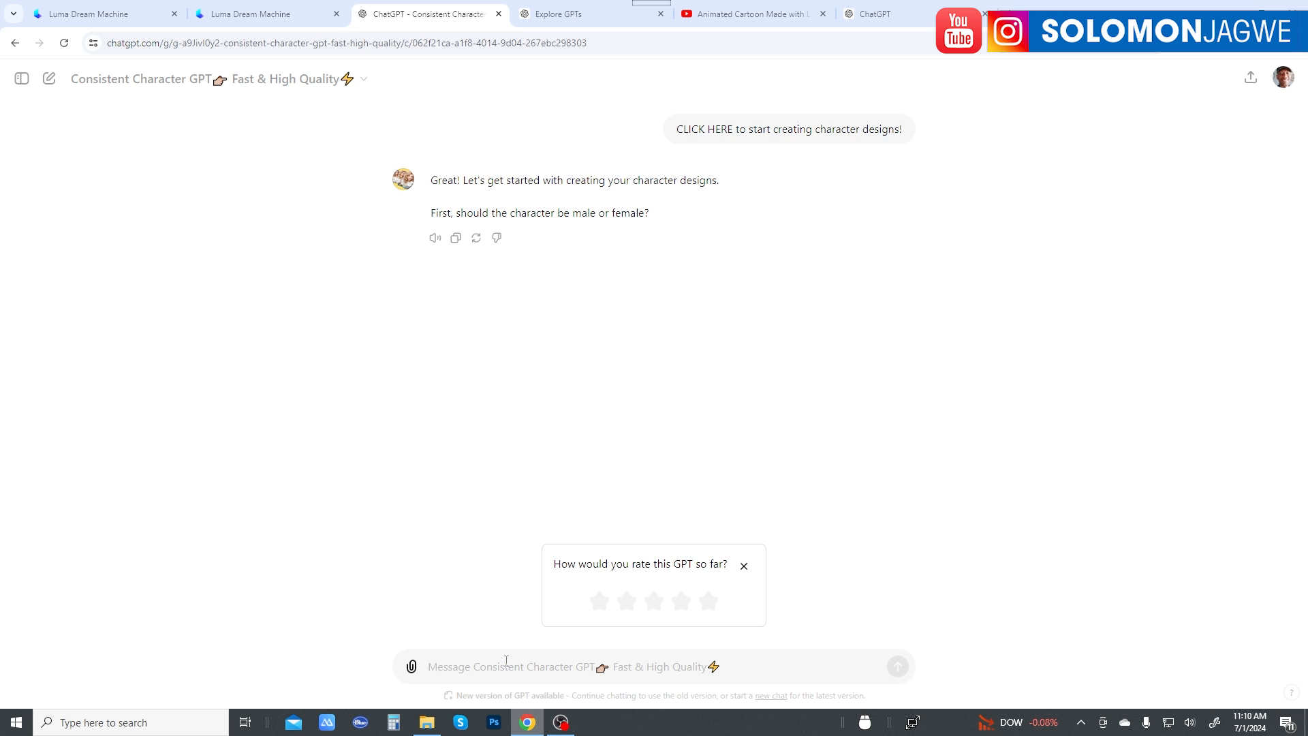
type("A little")
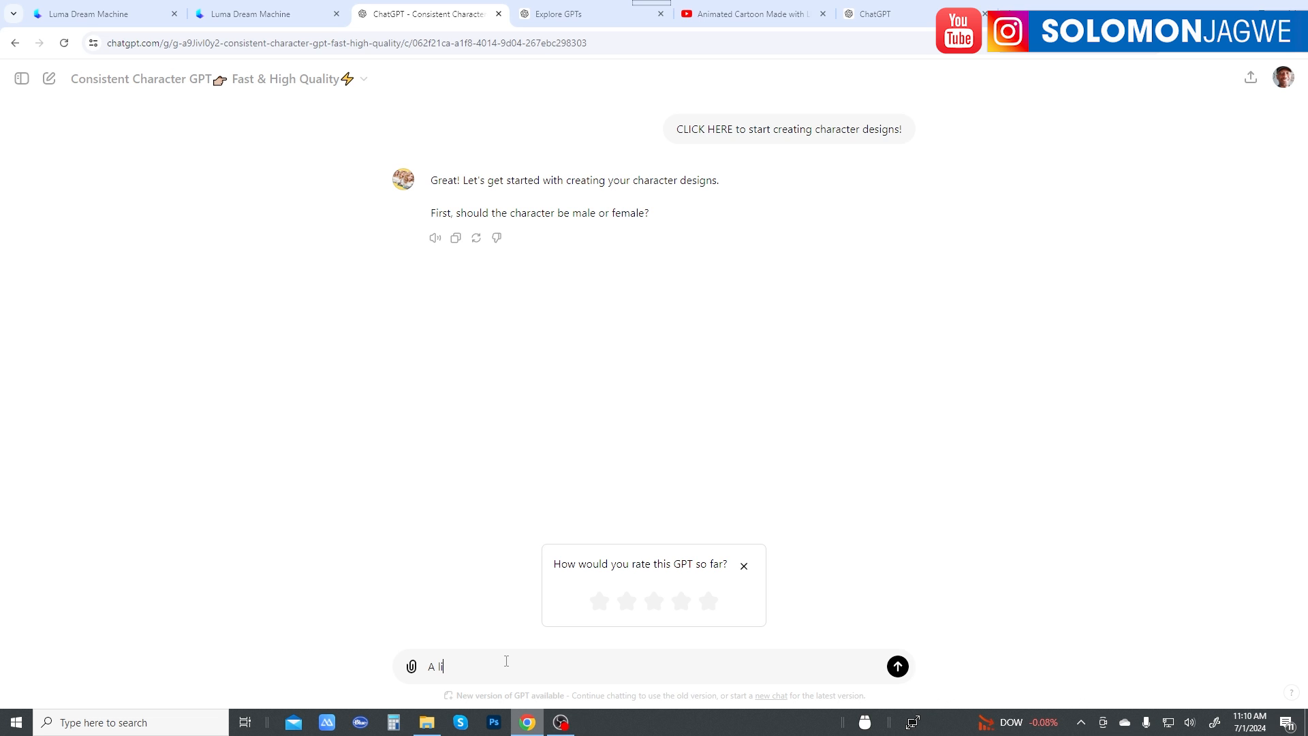
type(" boy mouse wit")
key("BackSpace")
key("Return")
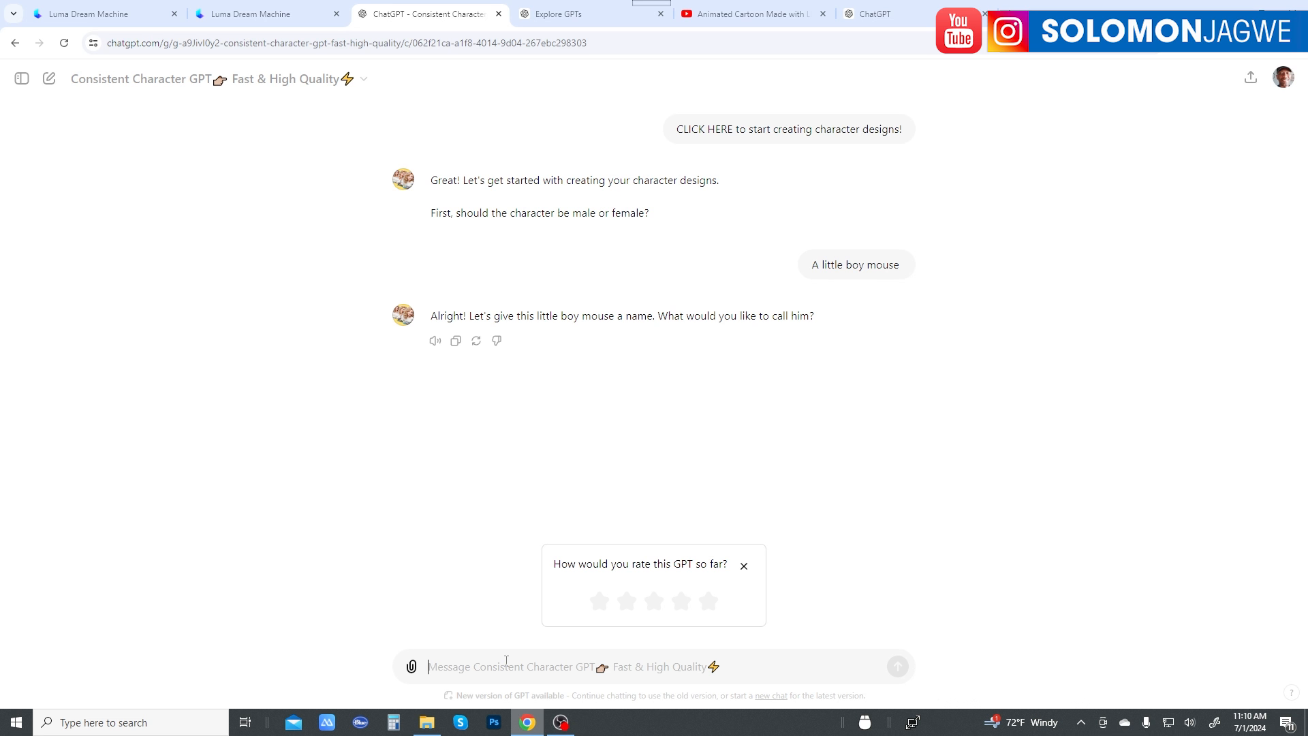
Step: Check the mouse's name in the ChatGPT story, keeping that page beside the Consistent Character GPT, and answer the name question with "Milo"
left_click(611, 21)
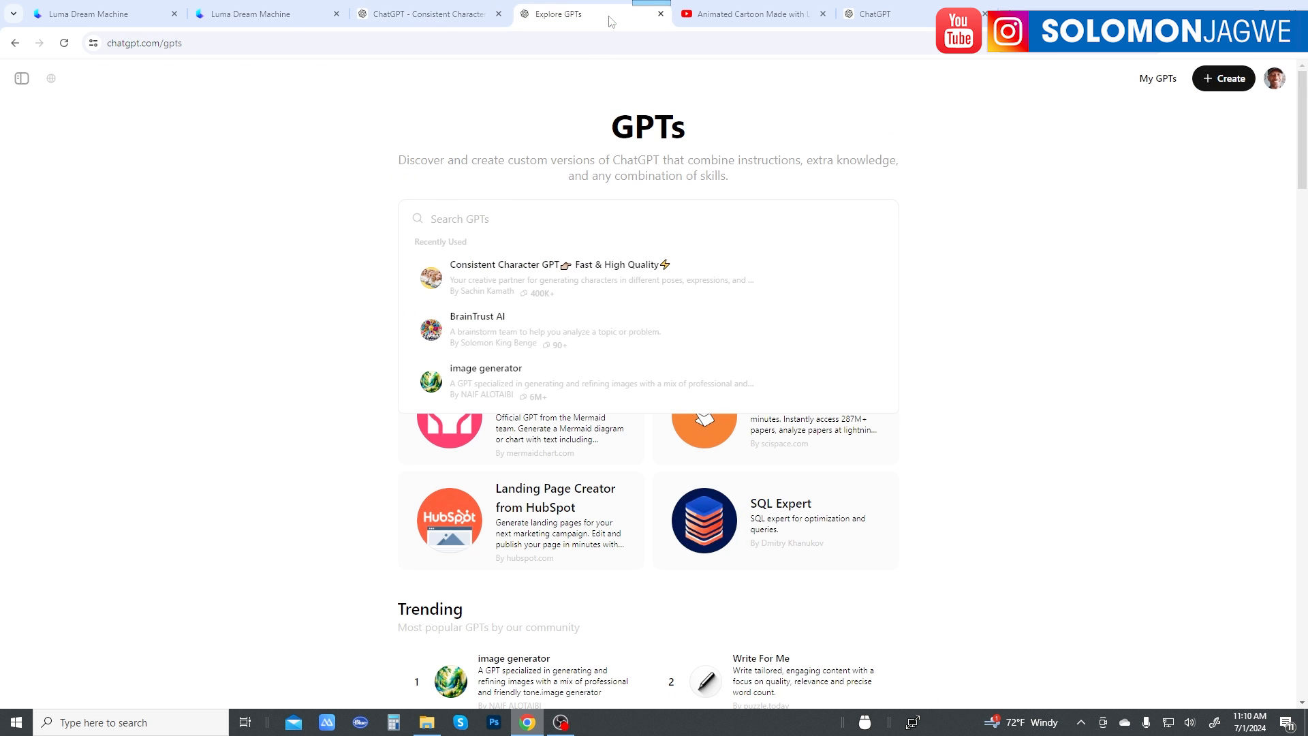
left_click_drag(919, 15, 633, 31)
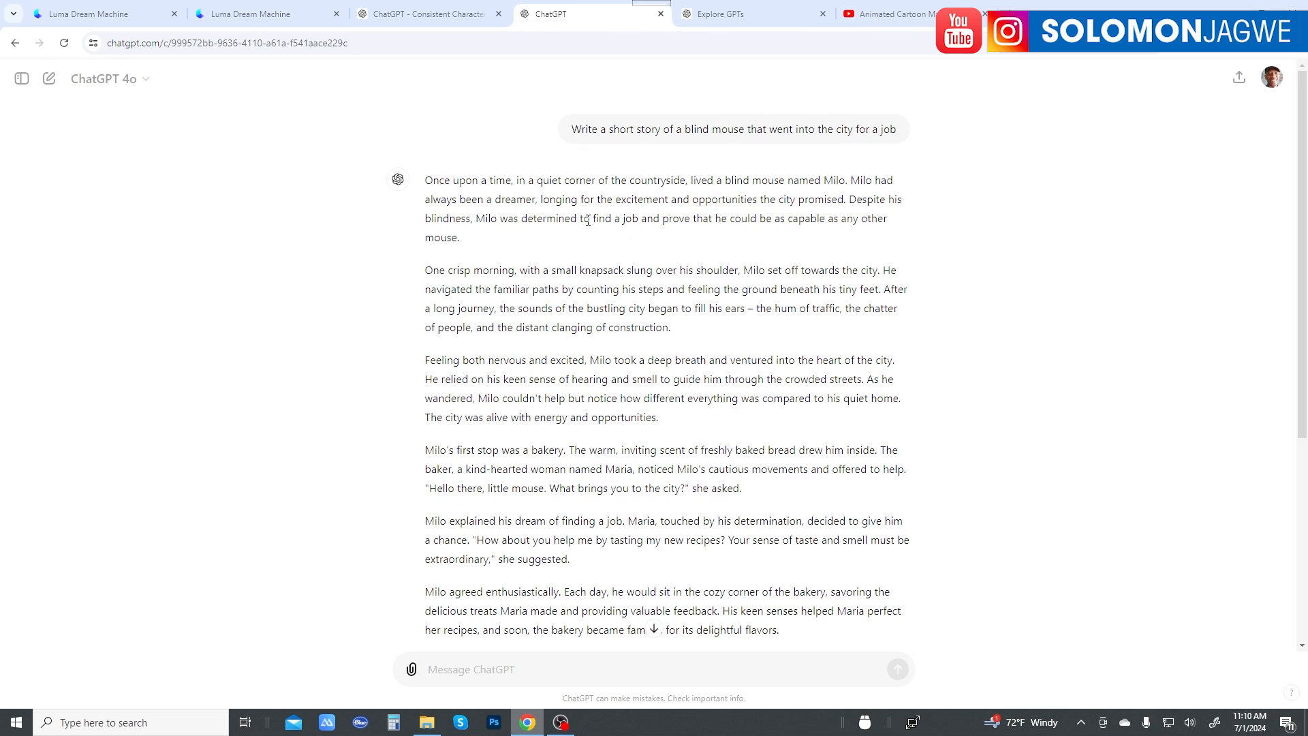
left_click(423, 15)
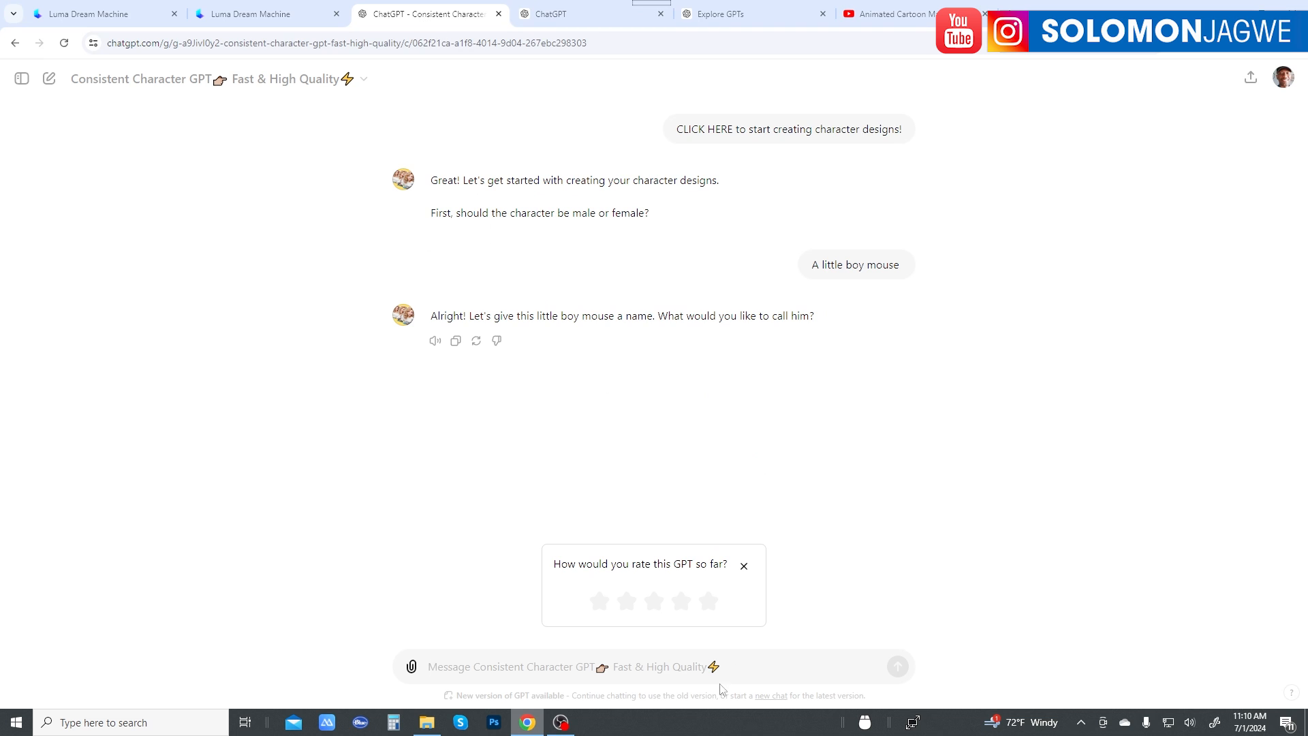
type("Milo")
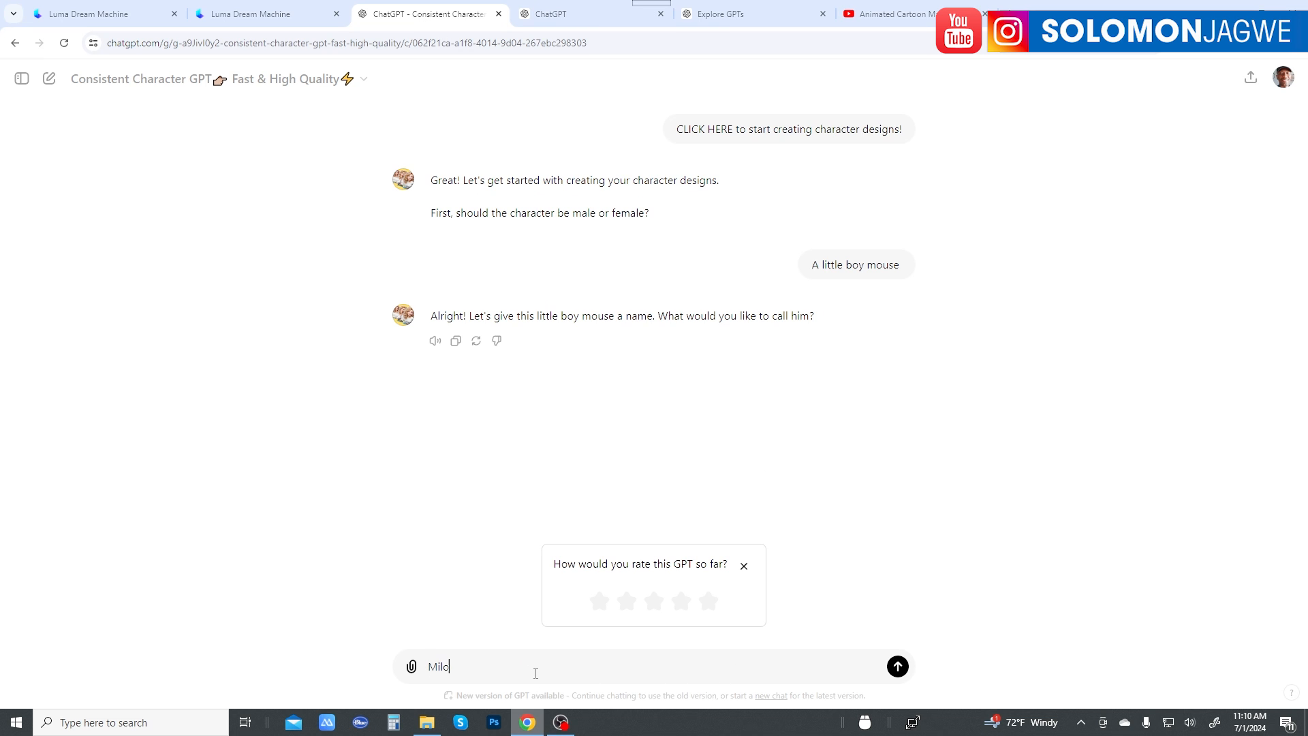
key("Return")
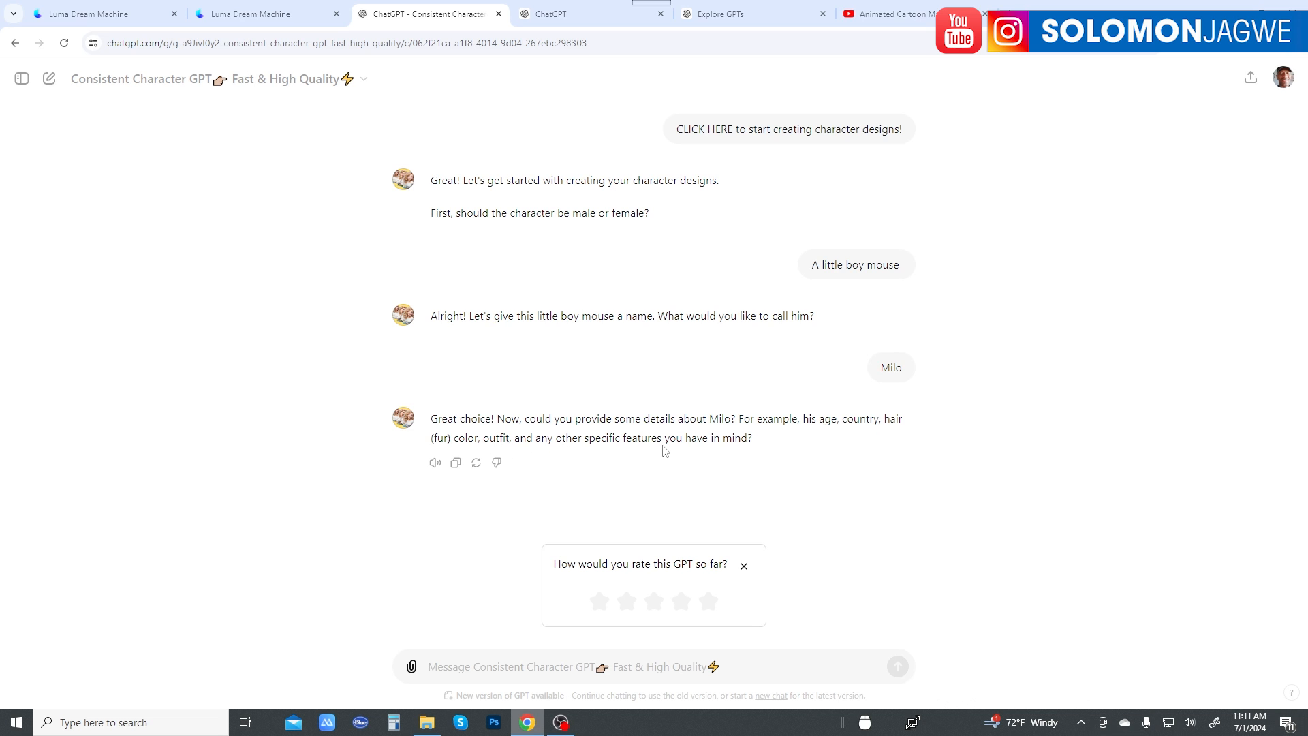
Step: Begin the reply about Milo's details with "black and orange fur, with a little cap on his head"
left_click(552, 662)
type("bo")
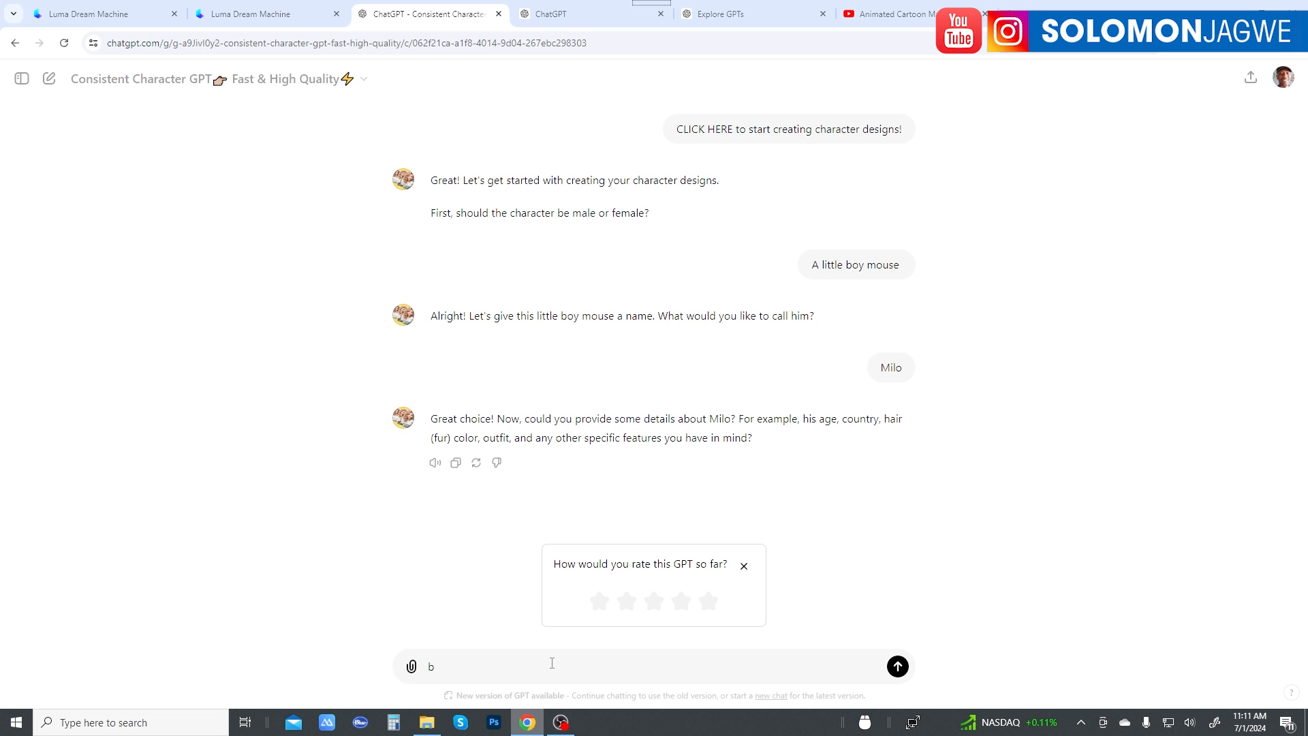
key("BackSpace")
type("black adn")
key("BackSpace")
key("BackSpace")
type("nd orange fur, with a little cap on his hi")
key("BackSpace")
type("ead, a")
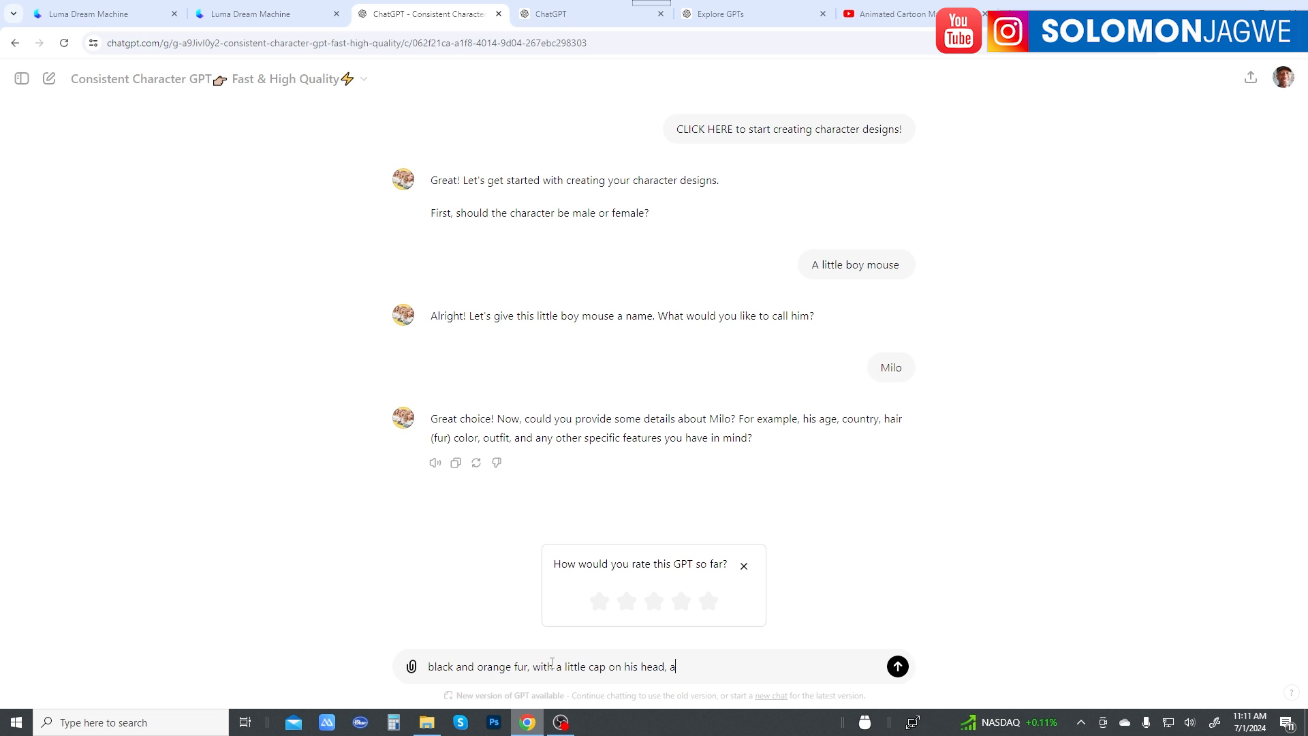
type(" little back pa")
Step: Continue Milo's description with ", a little backpack and big ears"
key("BackSpace")
key("BackSpace")
key("BackSpace")
type("pack and")
type("big ears, he is a little tee")
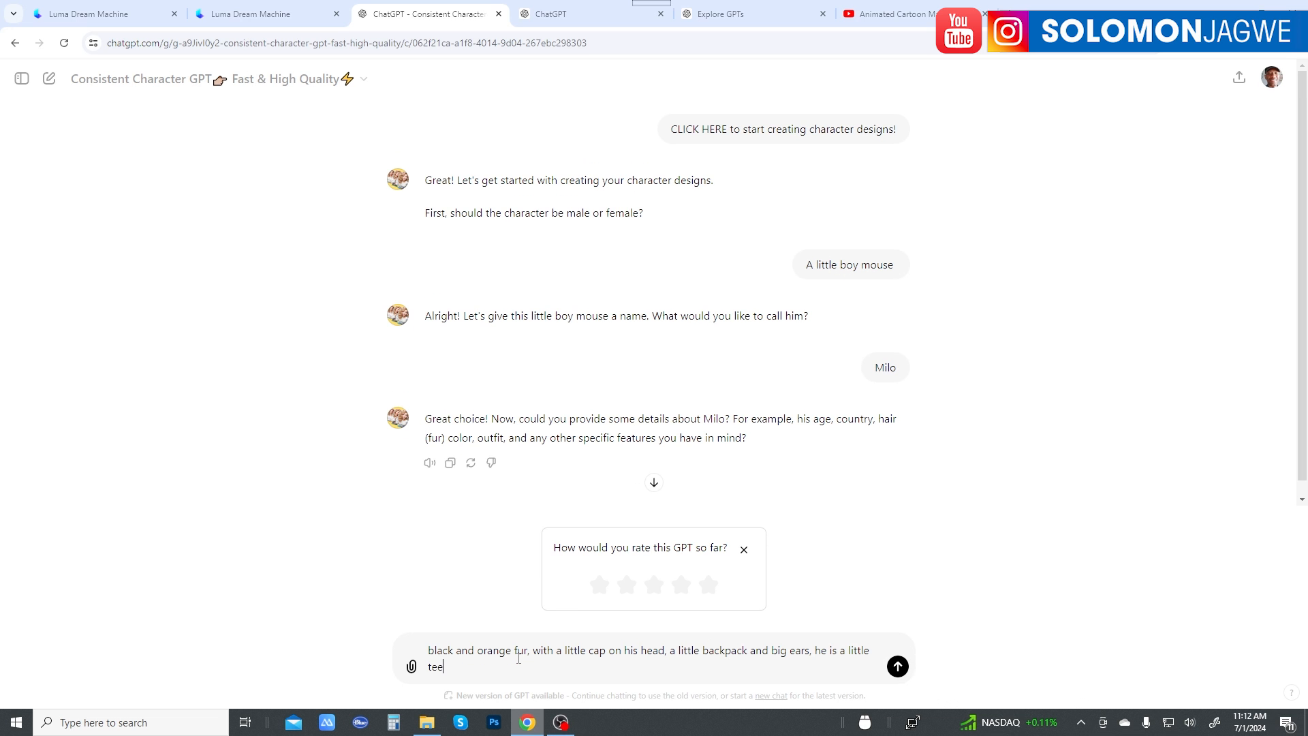
type("nage mouse,")
Step: Finish Milo's description with ", he is a little teenage mouse, overalls with patches, green color overalls" and send it
type("overalls with pat")
type("ches")
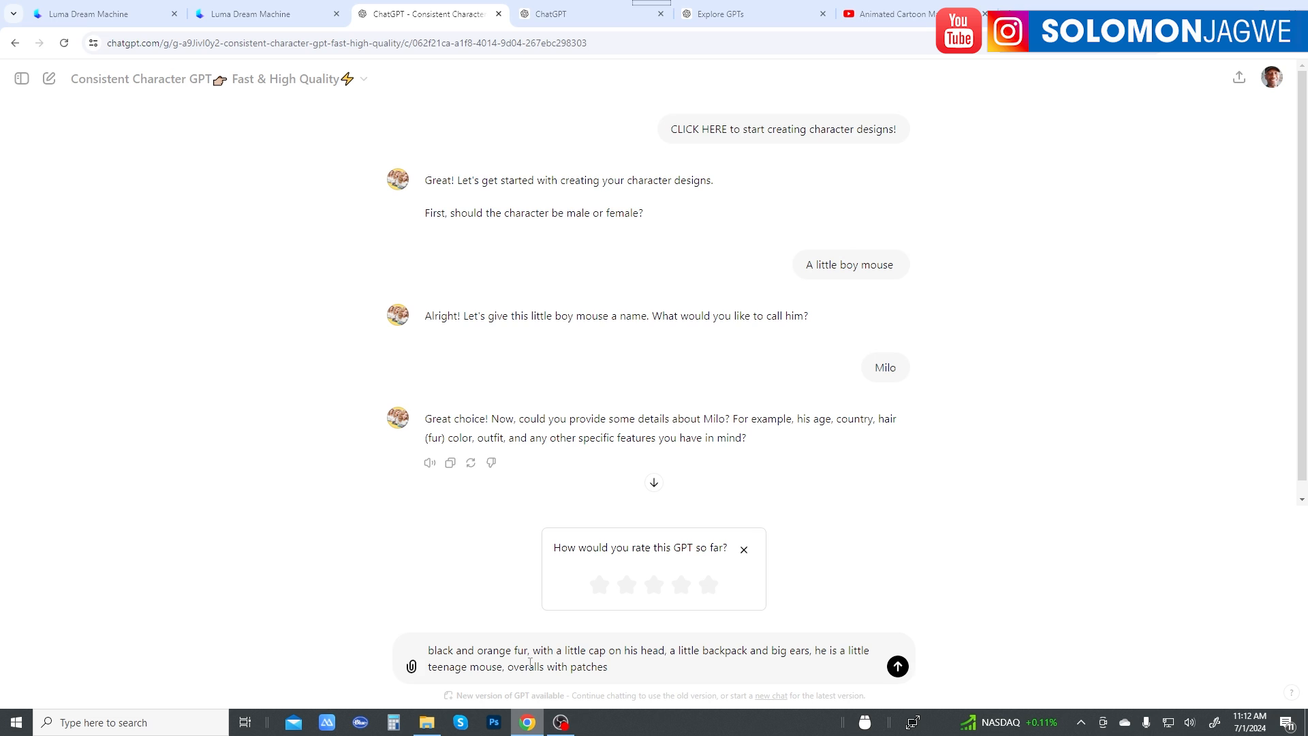
type(", green color overalls")
left_click(899, 669)
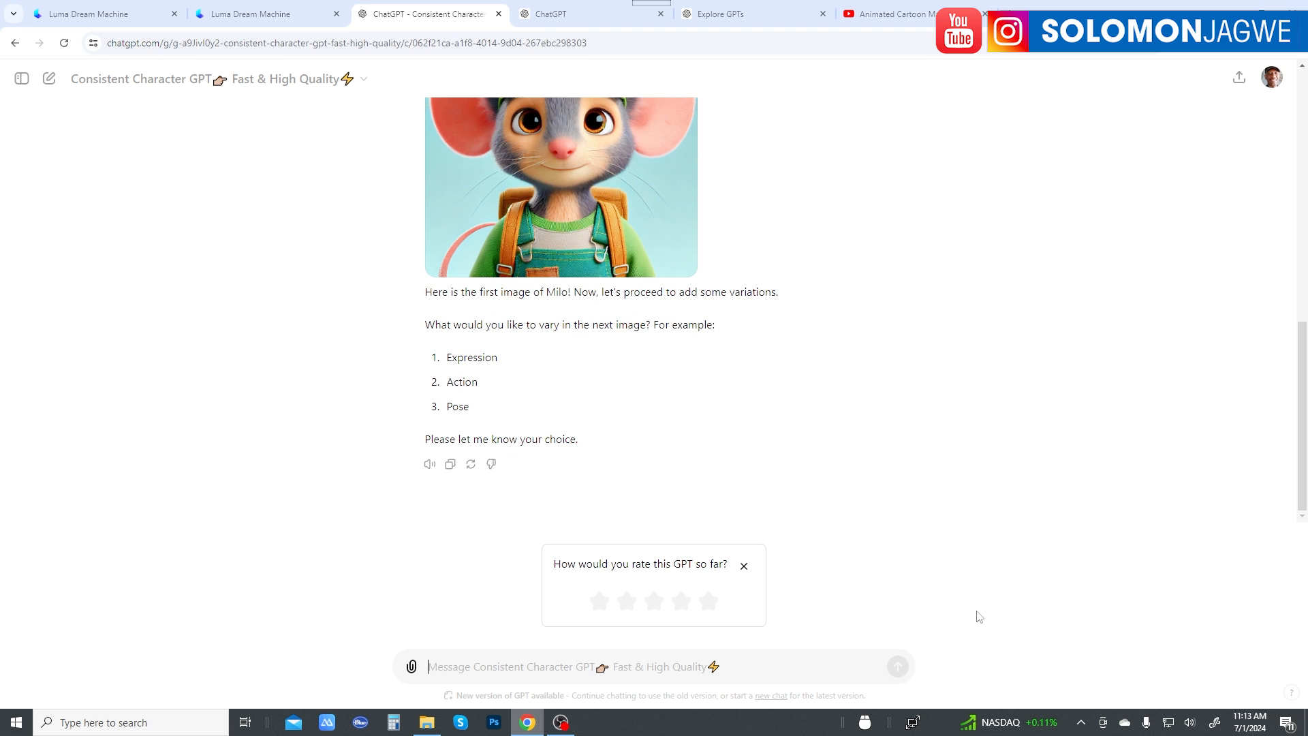
Step: Look over the first image of Milo and request a variation with "create a full body shot of Milo."
scroll(747, 476, "up", 3)
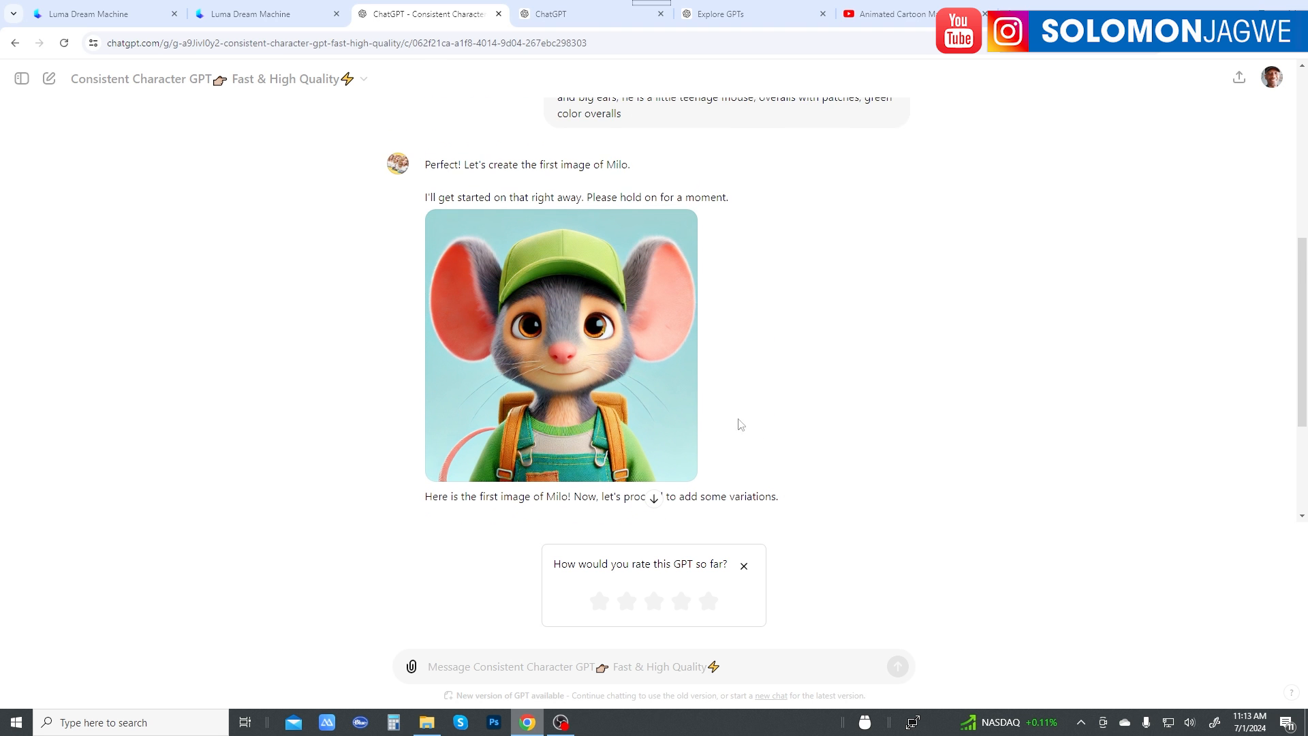
scroll(688, 407, "down", 3)
scroll(689, 409, "up", 3)
scroll(749, 319, "down", 2)
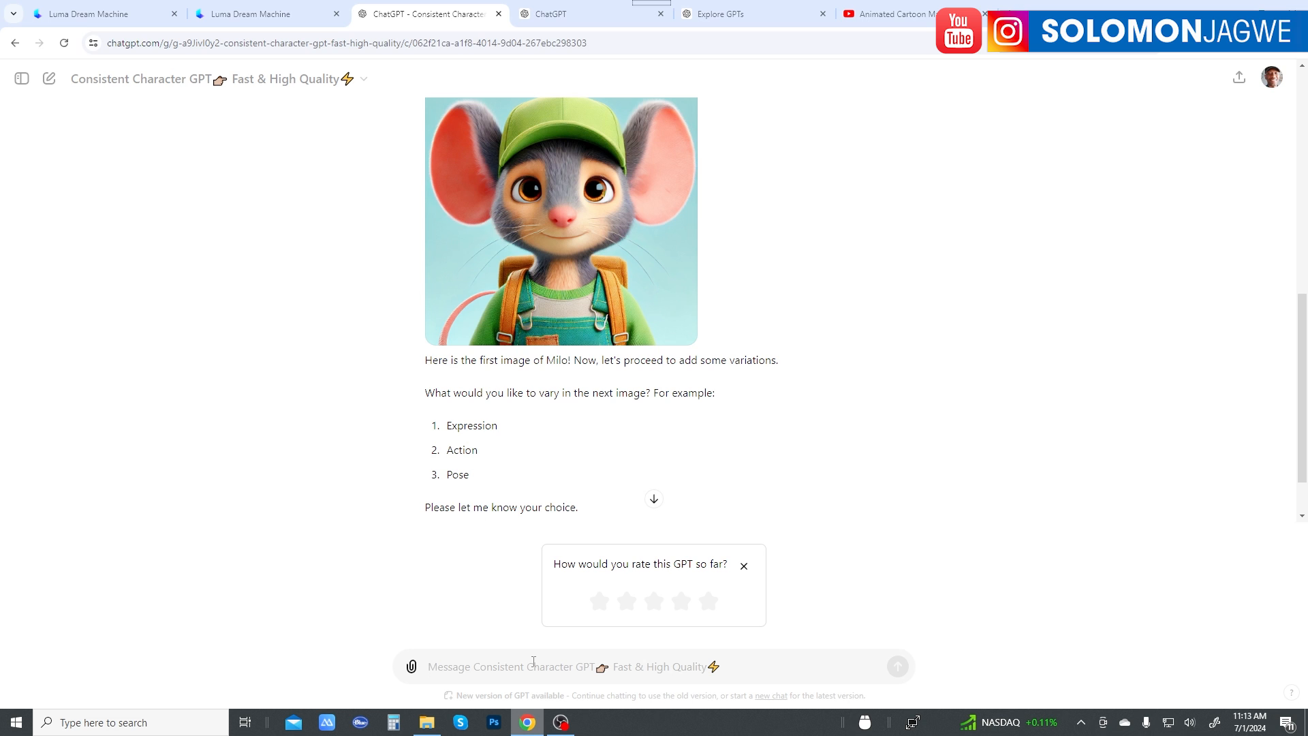
type("crea")
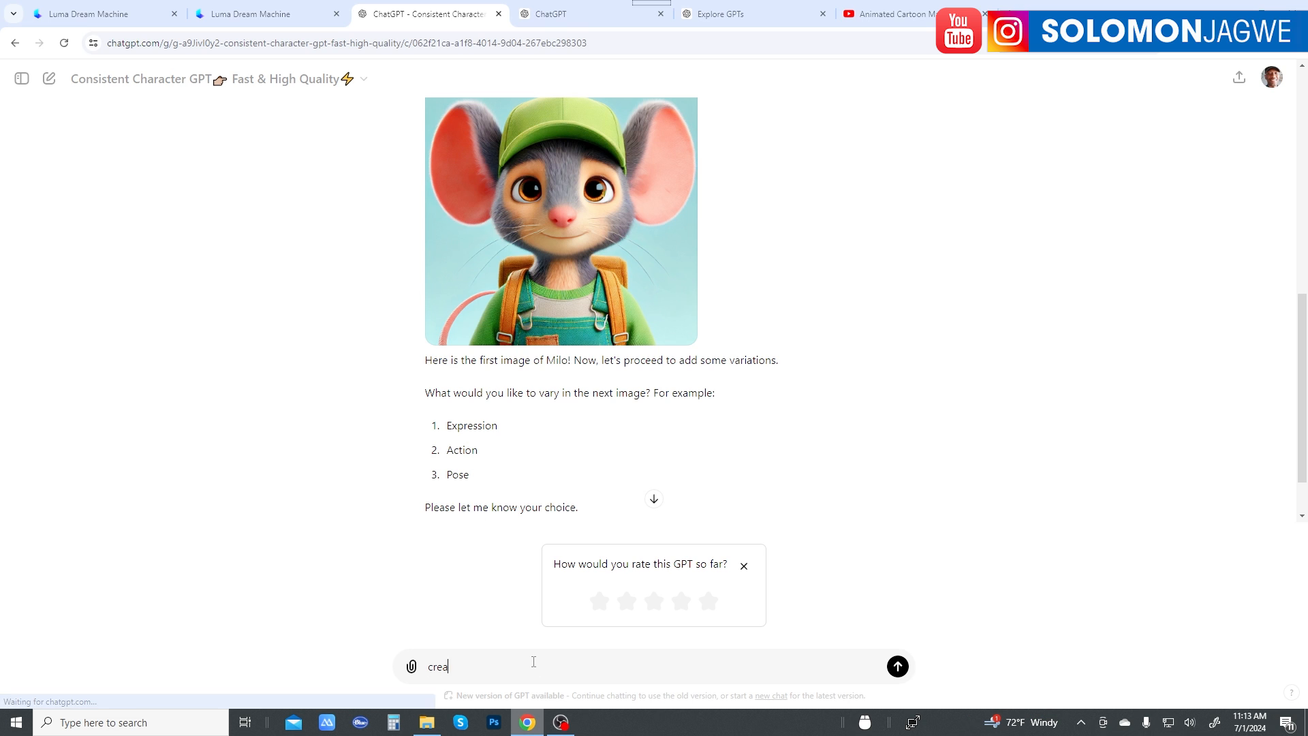
type("te a funn")
key("BackSpace")
key("BackSpace")
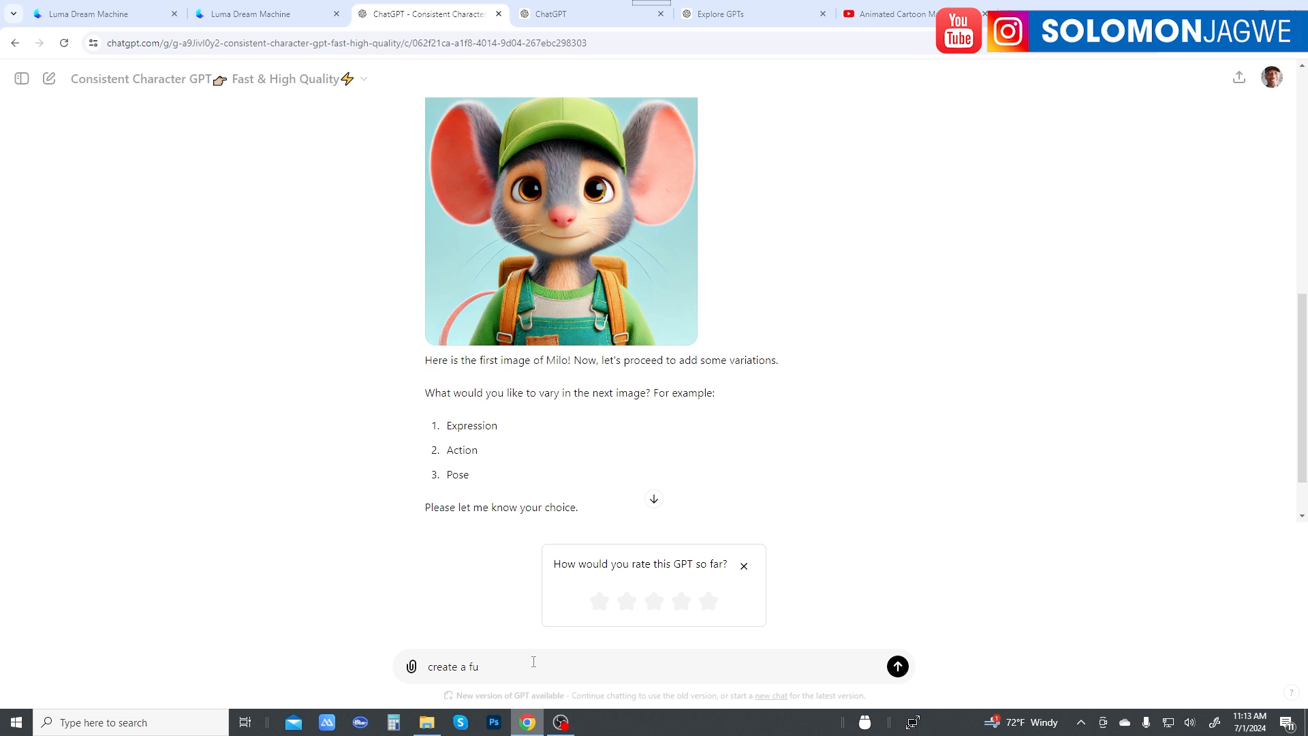
type("ll body shot of Milo.")
key("Return")
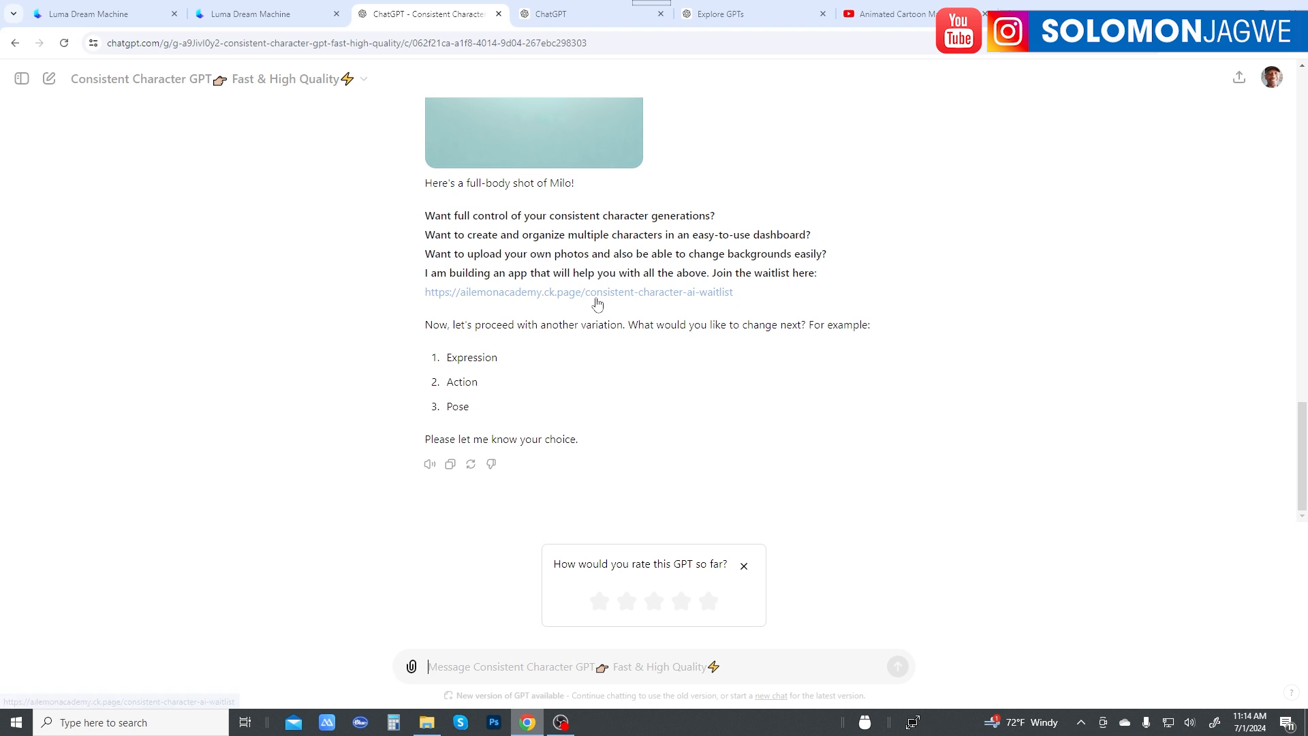
Step: Examine the full-body shot of Milo and compare its face, cap and outfit with the first portrait
scroll(586, 300, "up", 2)
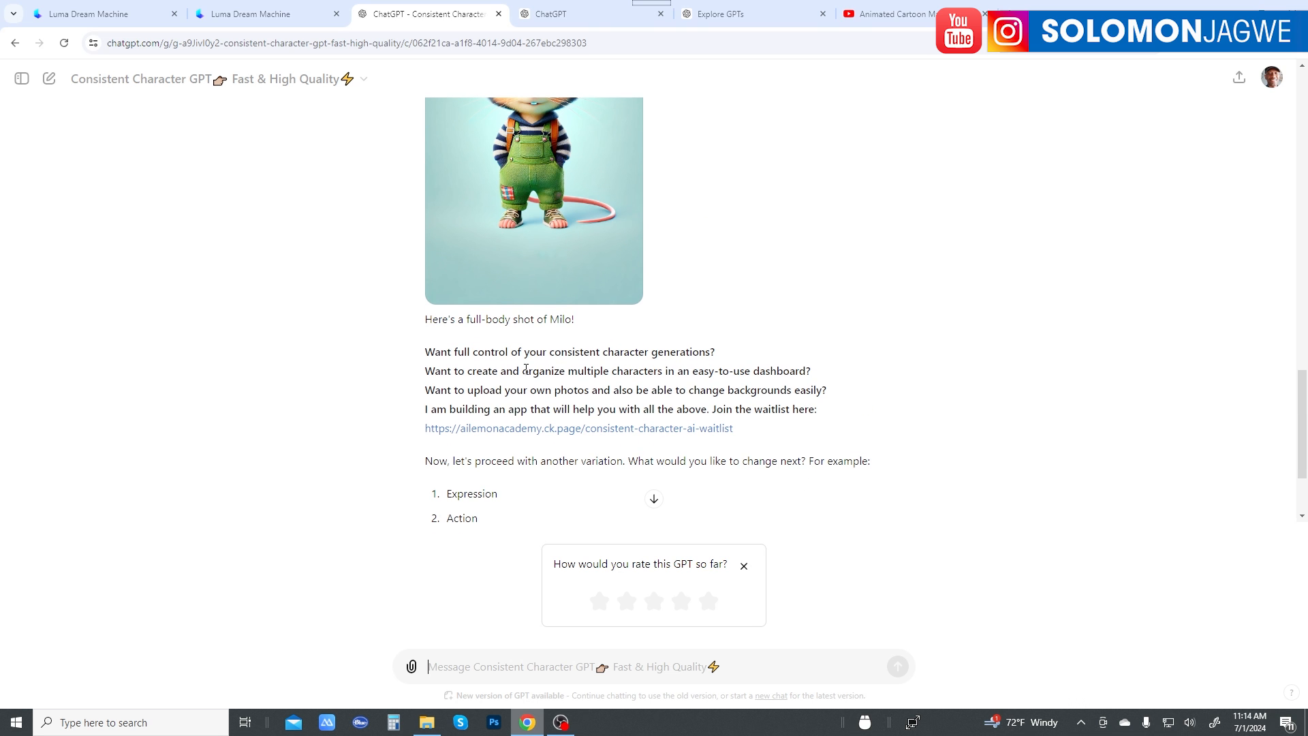
scroll(524, 382, "up", 3)
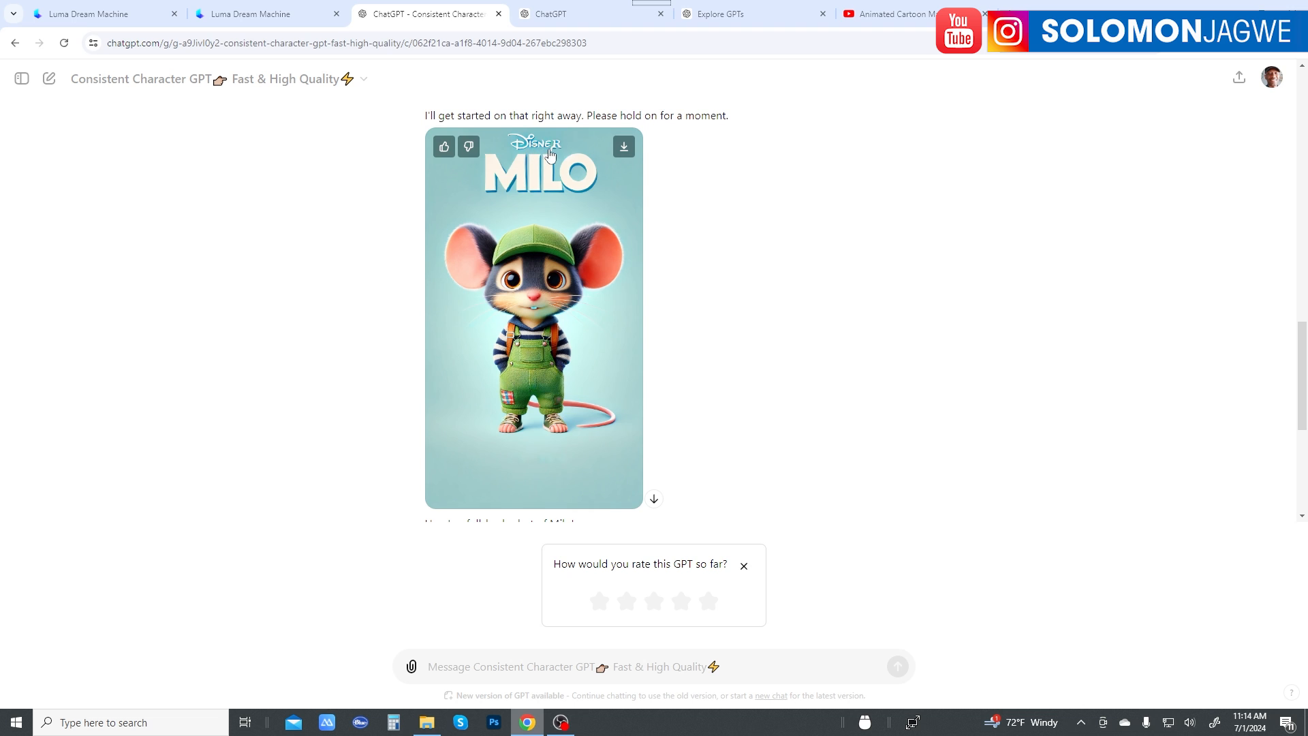
scroll(552, 170, "up", 1)
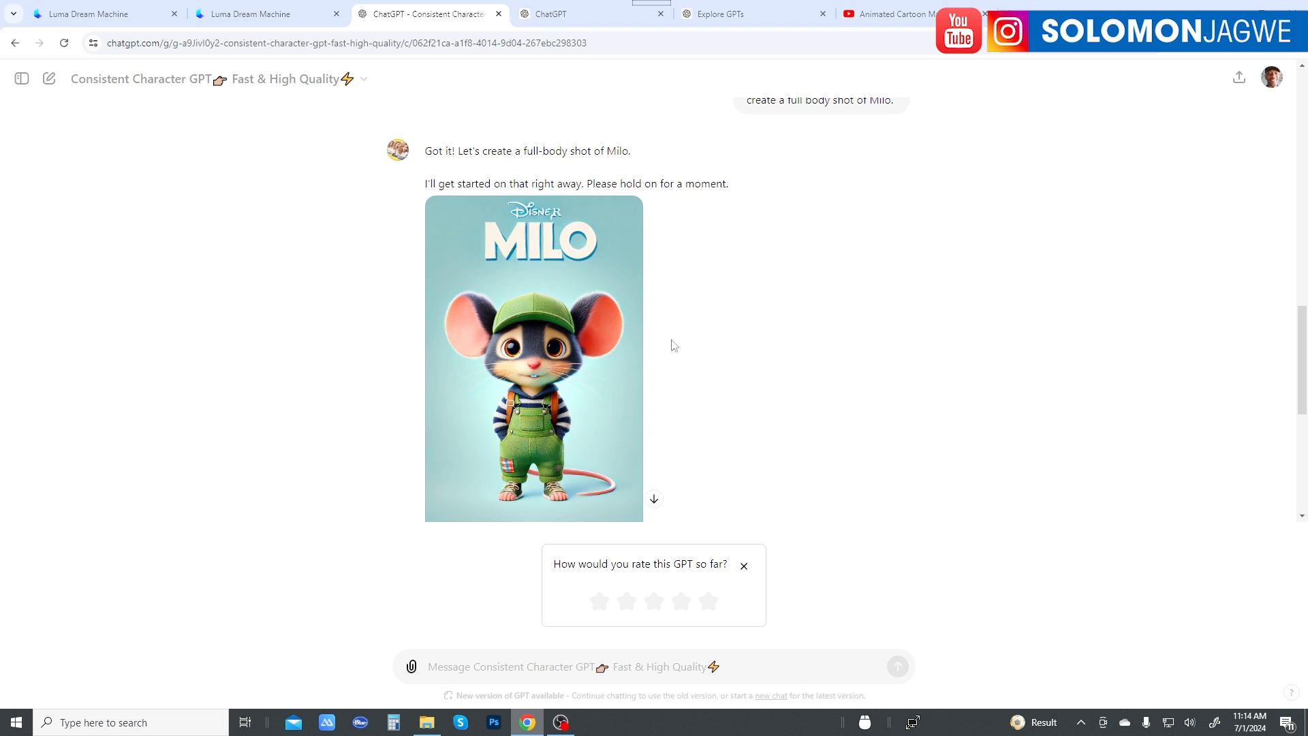
scroll(646, 360, "up", 8)
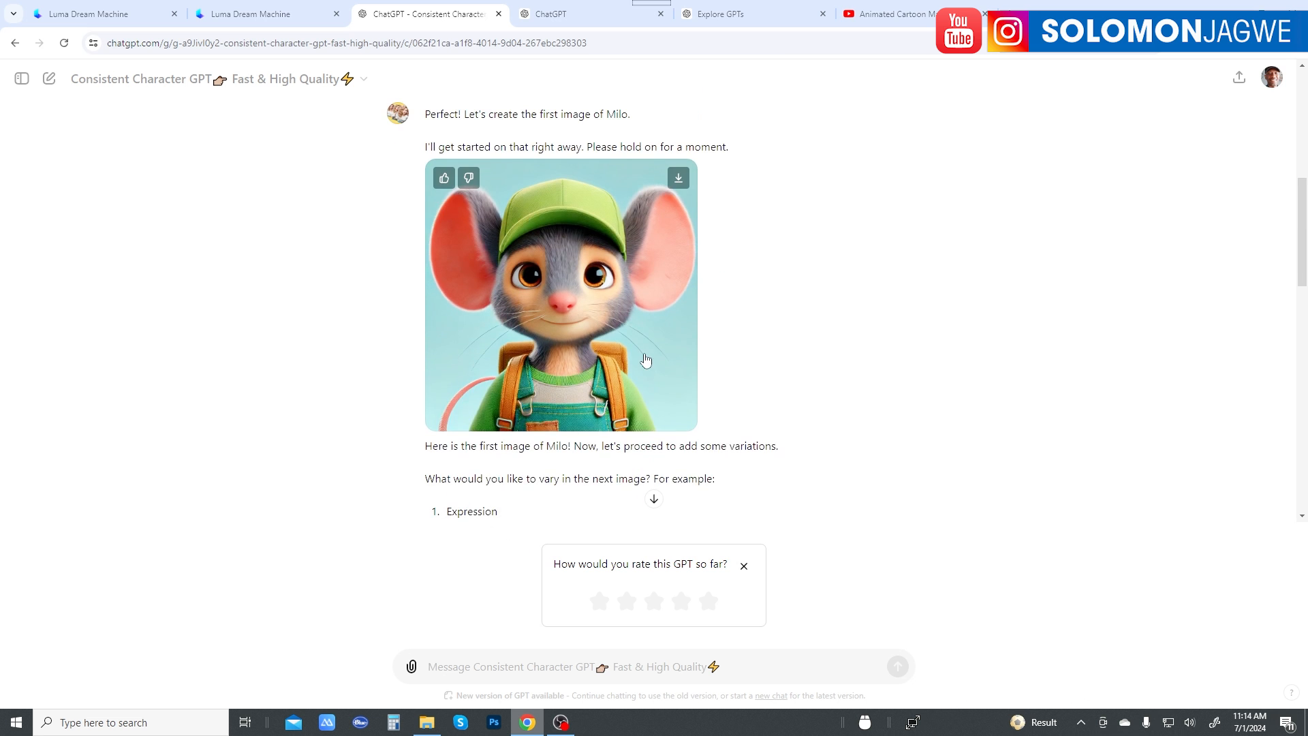
scroll(646, 360, "down", 10)
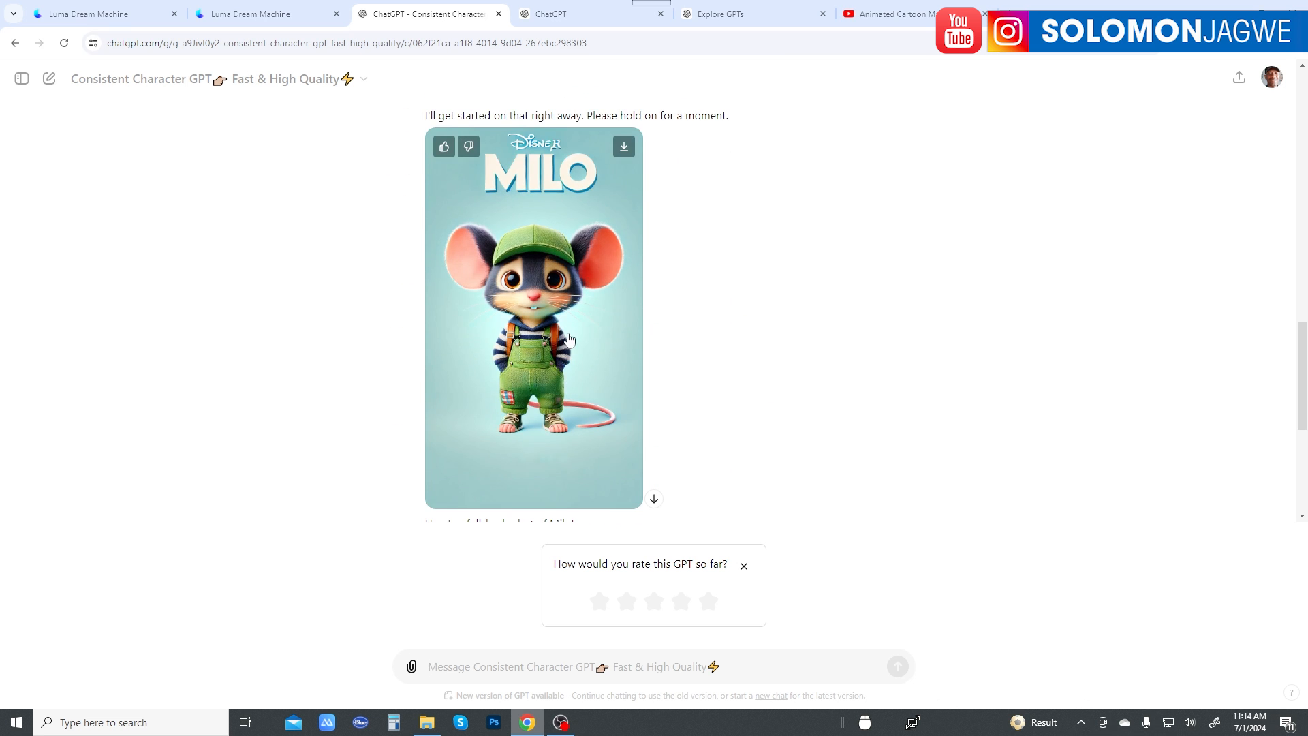
scroll(570, 338, "up", 8)
scroll(590, 286, "down", 2)
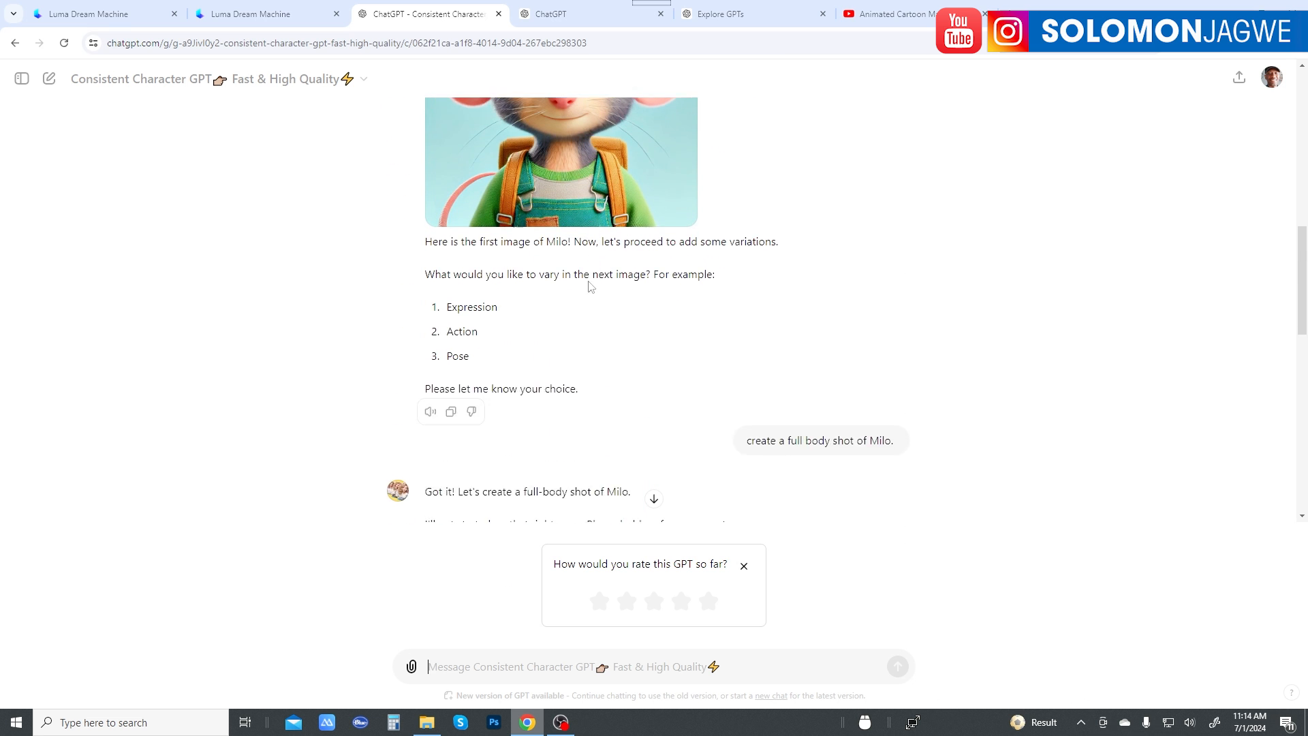
scroll(590, 286, "down", 6)
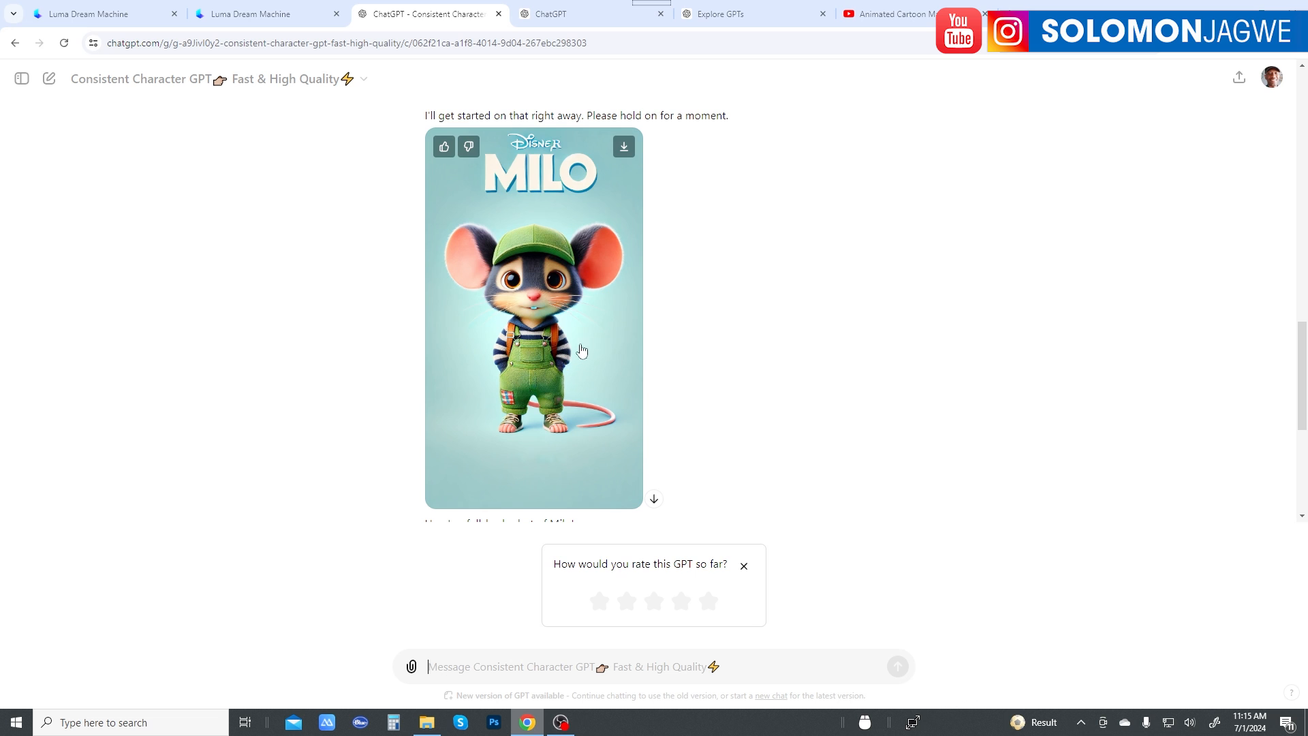
scroll(624, 354, "down", 2)
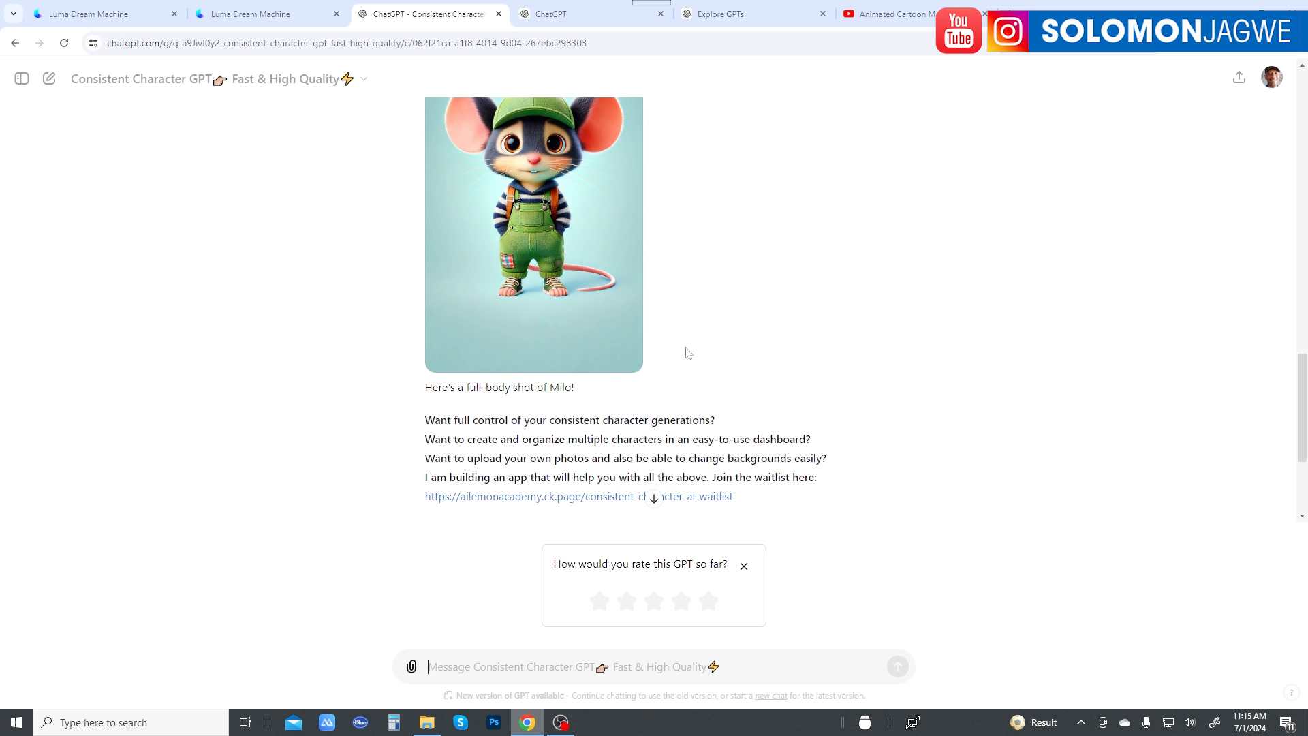
scroll(636, 312, "up", 2)
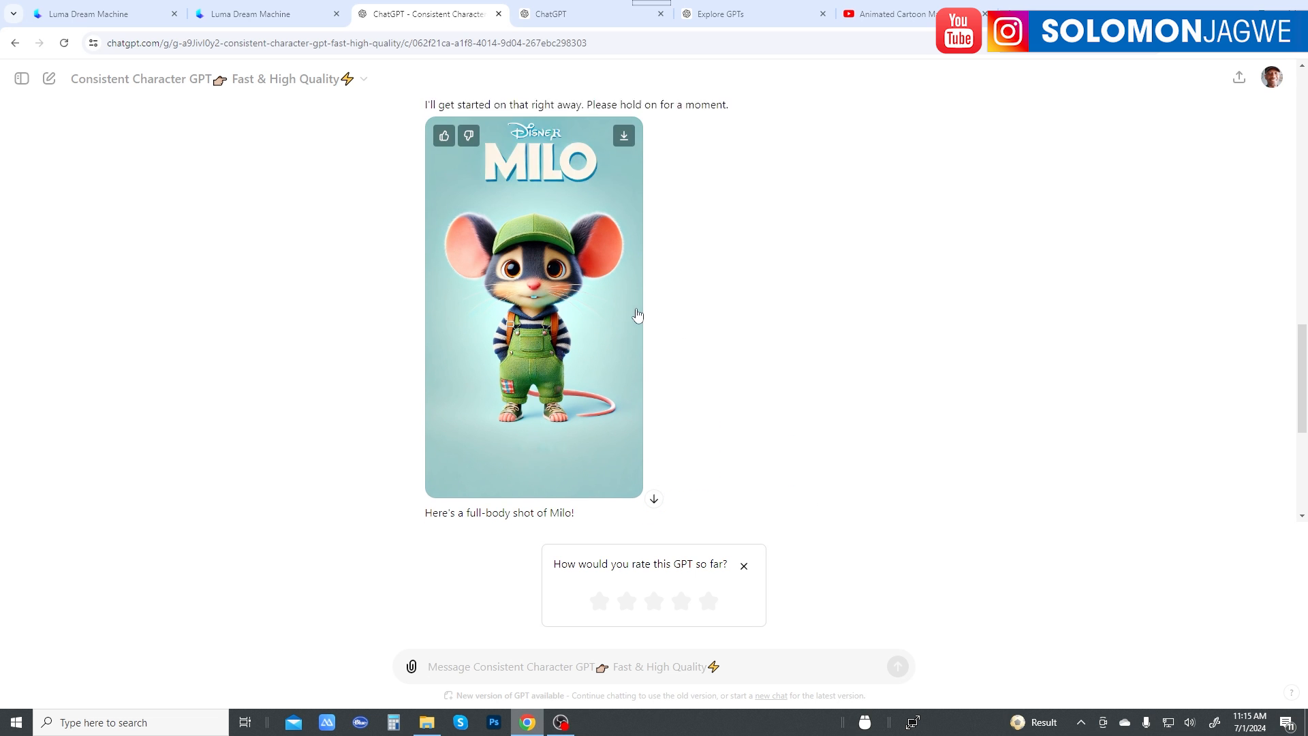
Step: Download the full-body image of Milo and dismiss the list of recent downloads
left_click(625, 147)
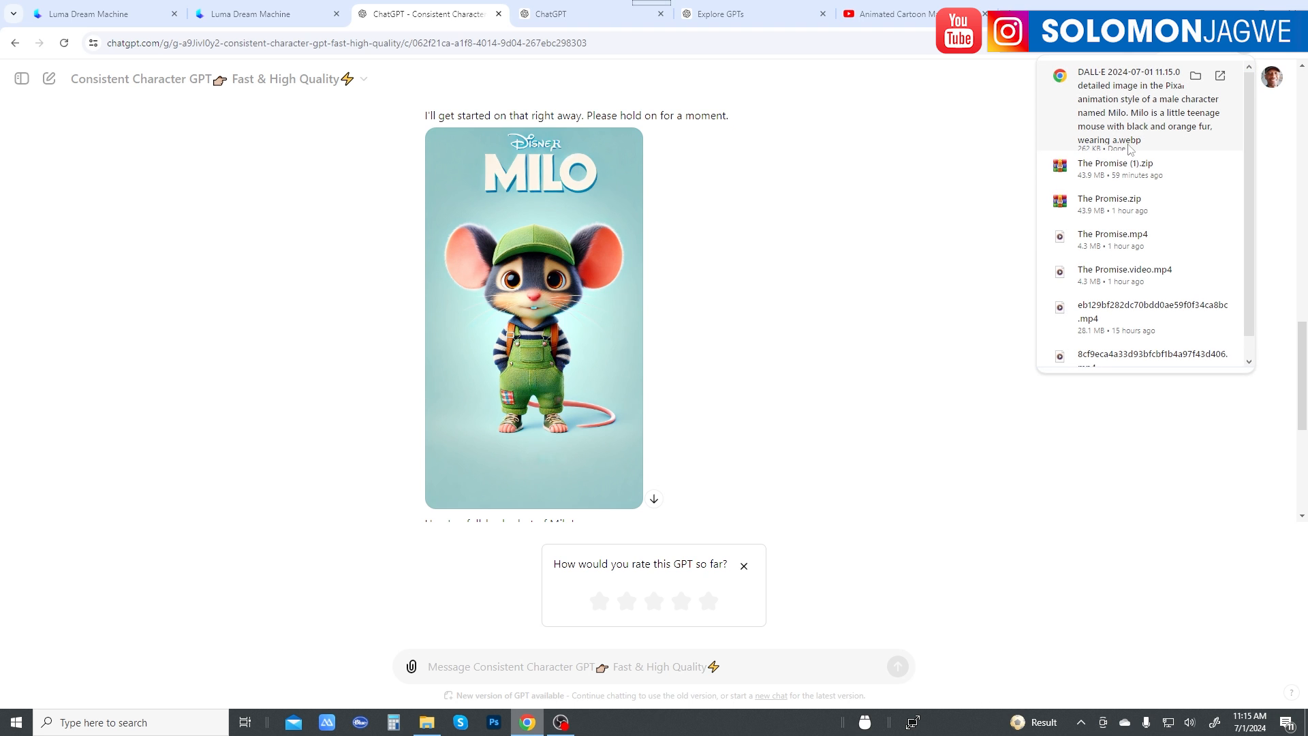
left_click(983, 219)
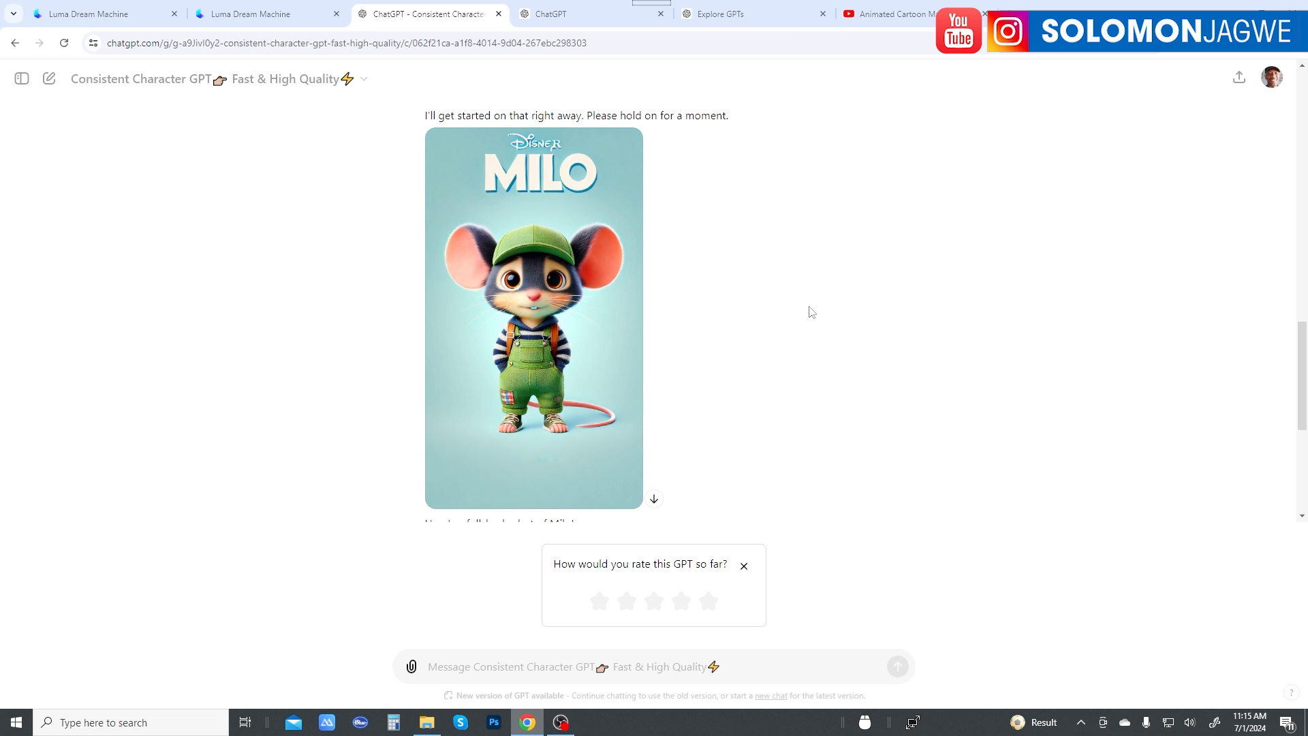
Step: Request a new variation from the character GPT with "Milo looking sad as he is walking through the city"
scroll(811, 306, "down", 2)
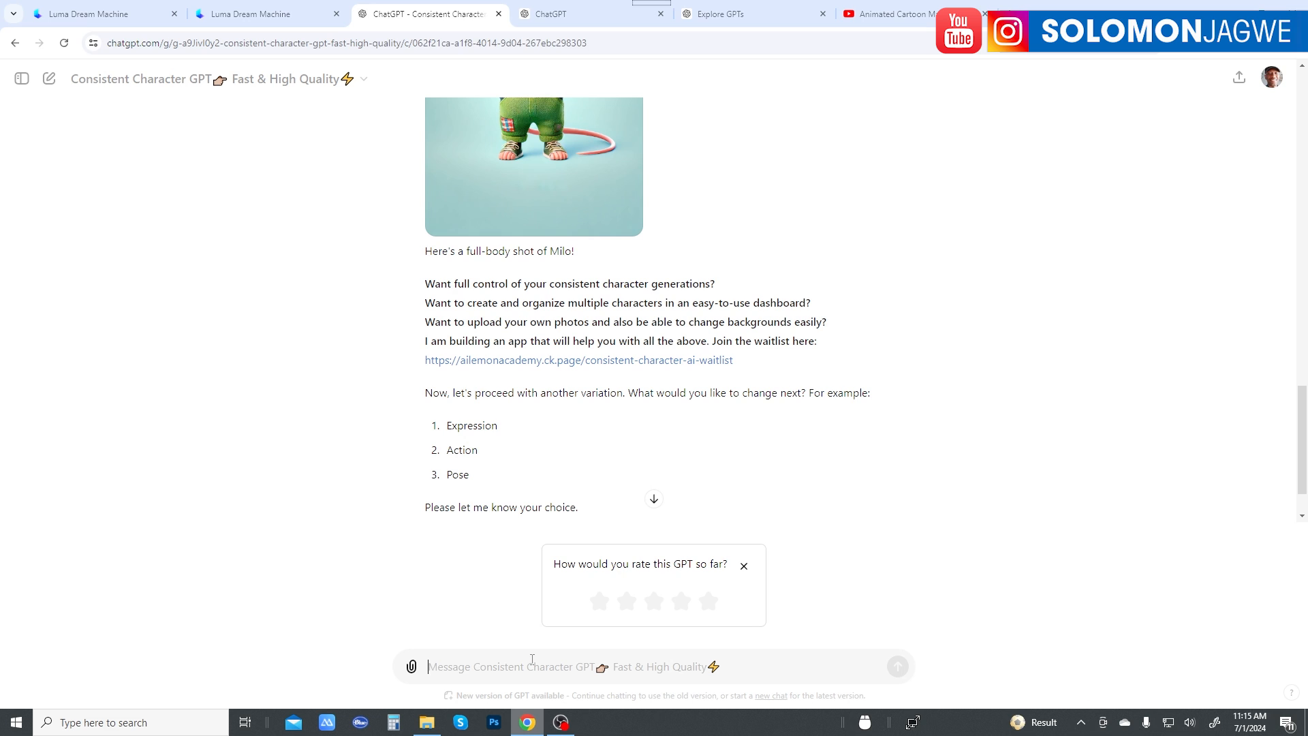
type("Milo ")
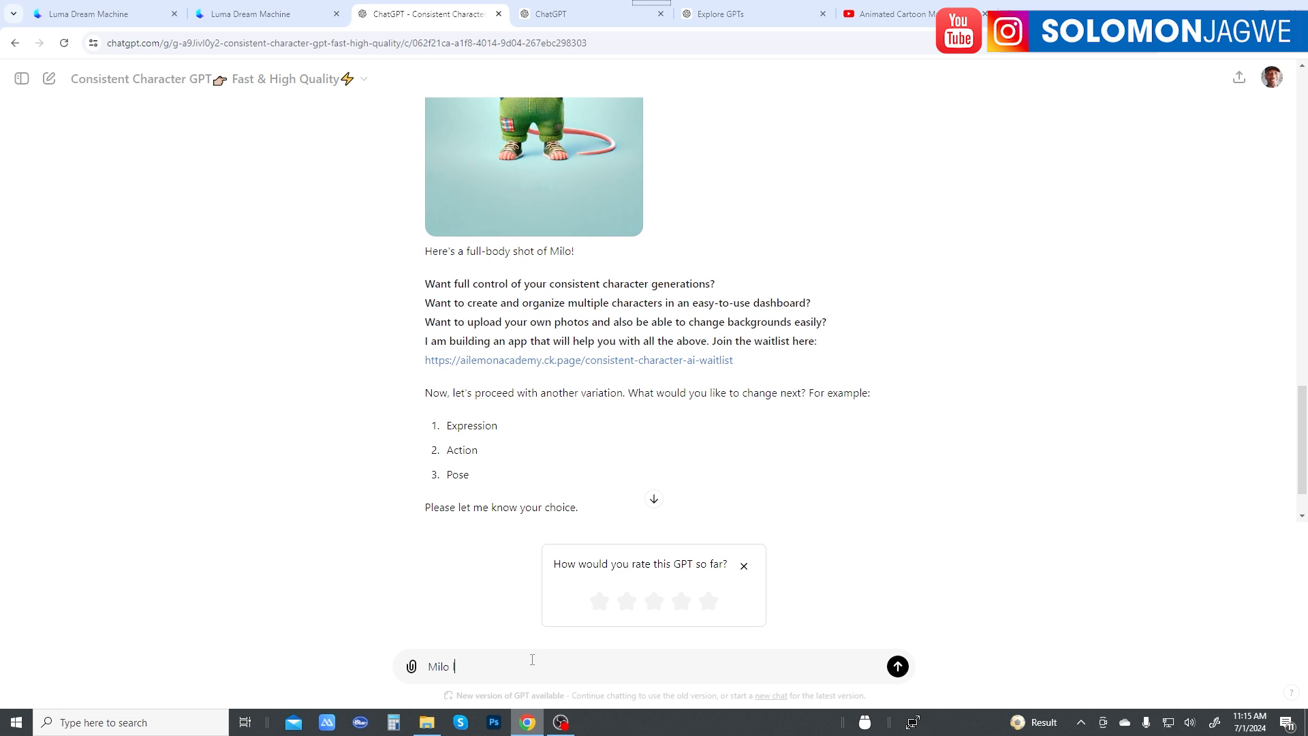
type("looking sad as he is walking through the city")
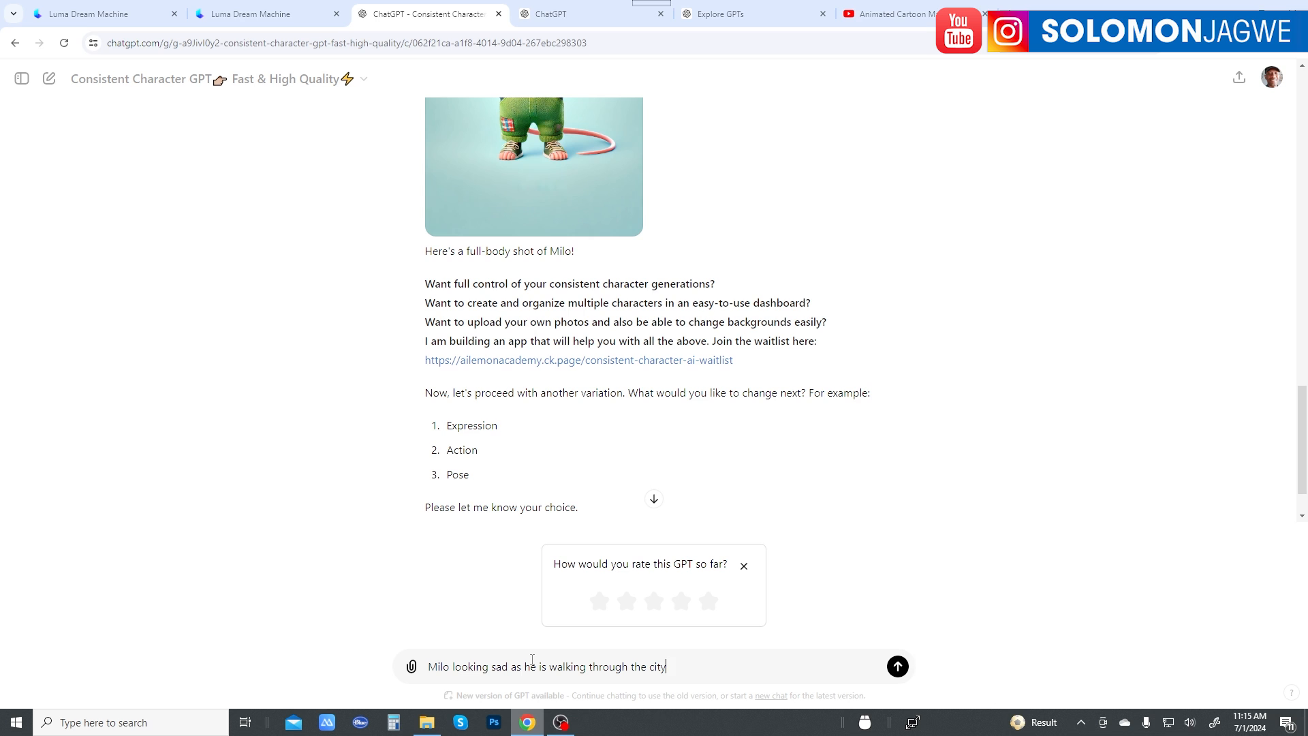
key("Return")
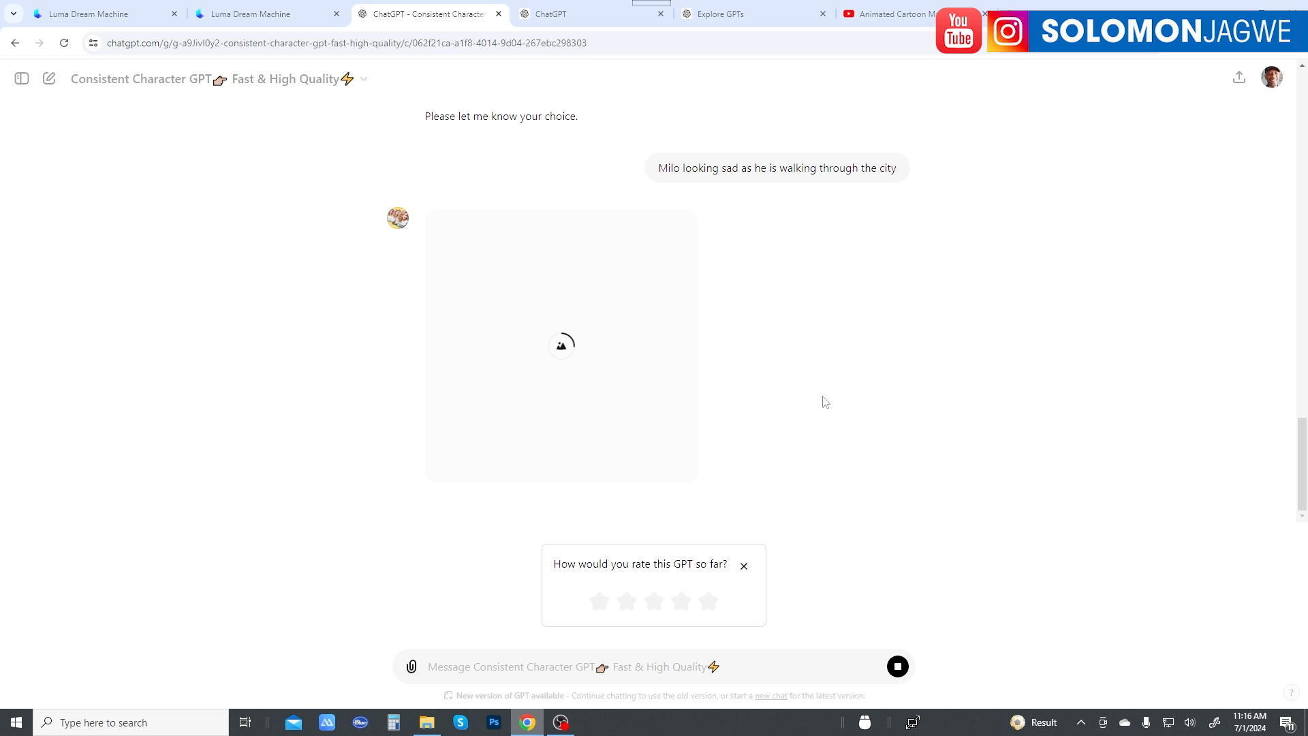
Step: Compare the sad city image of Milo with the earlier full-body shot, checking fur, cap and outfit for consistency
scroll(797, 349, "up", 9)
scroll(564, 357, "up", 3)
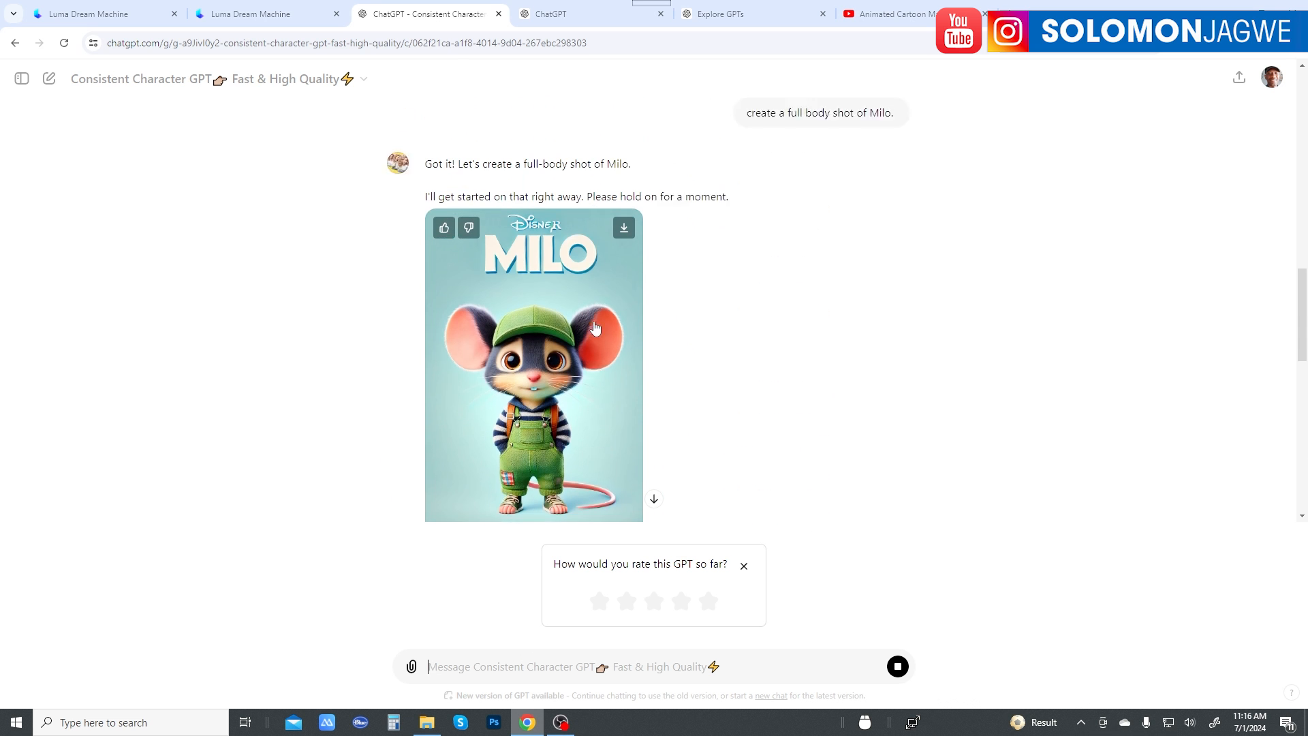
scroll(563, 357, "down", 1)
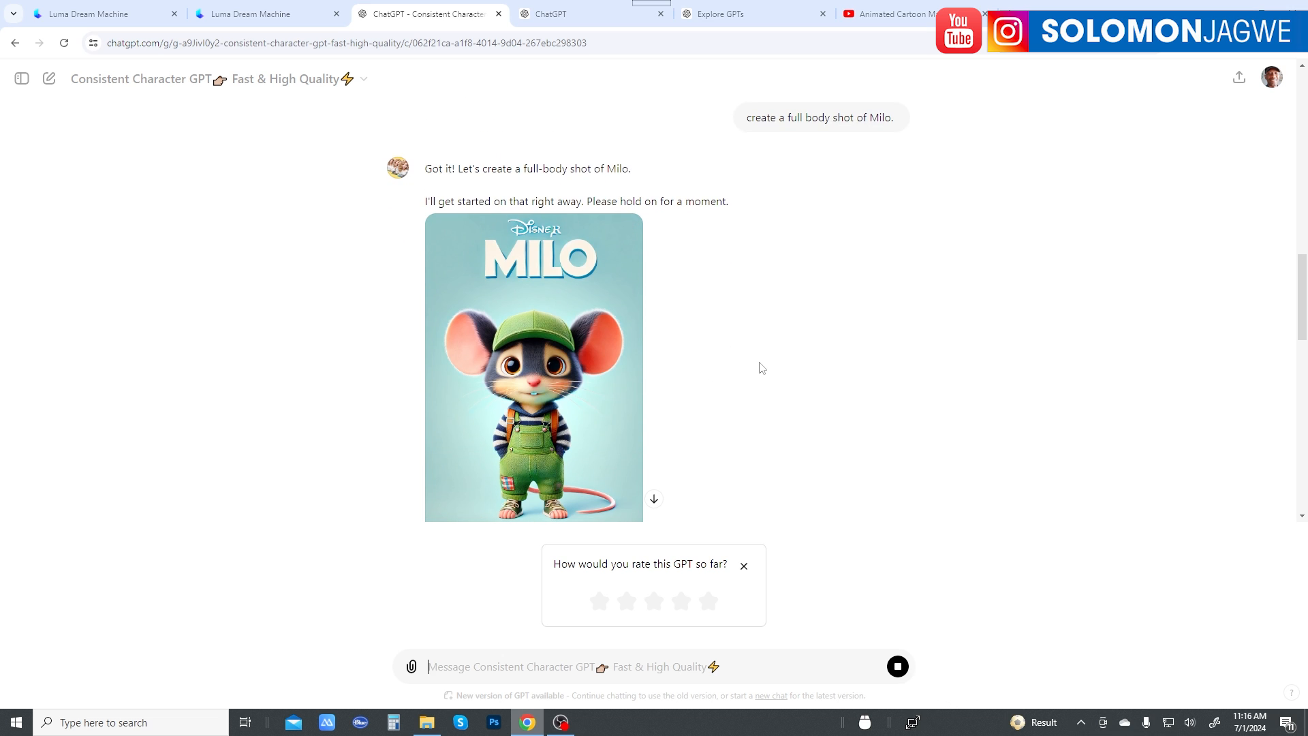
scroll(747, 373, "down", 1)
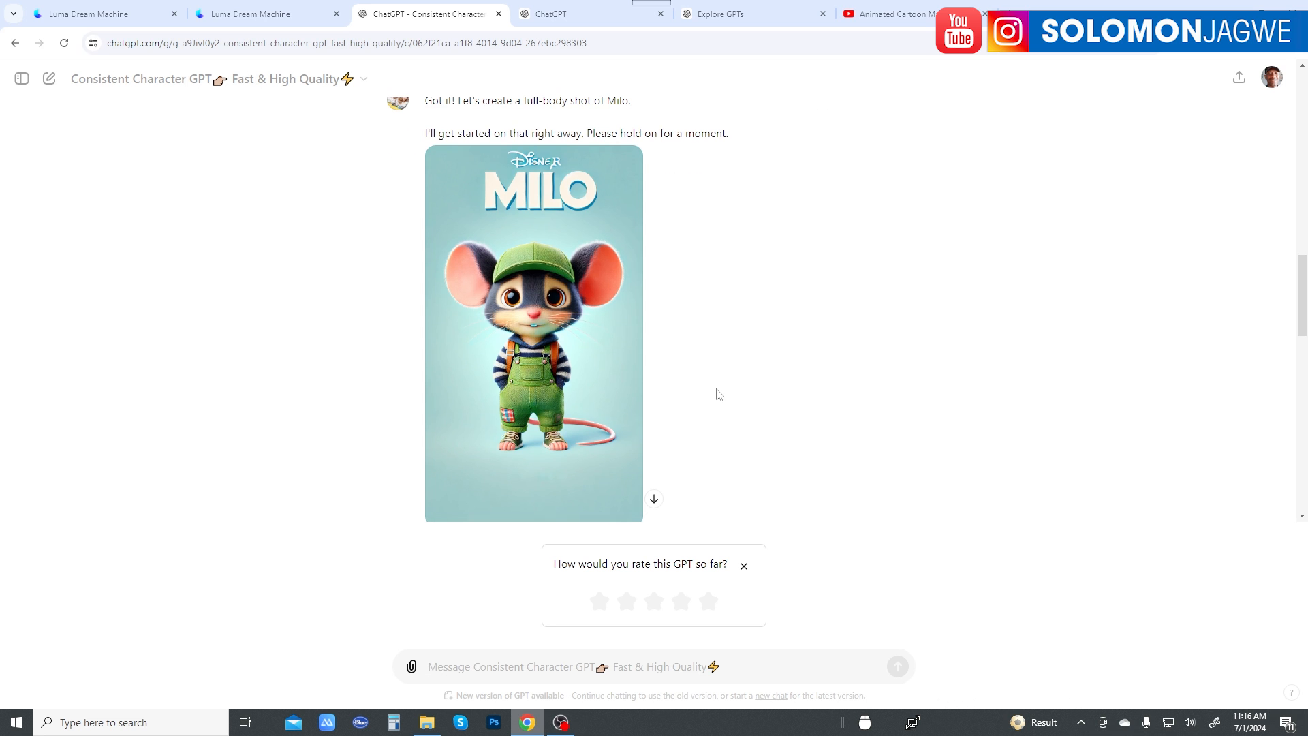
scroll(718, 393, "down", 15)
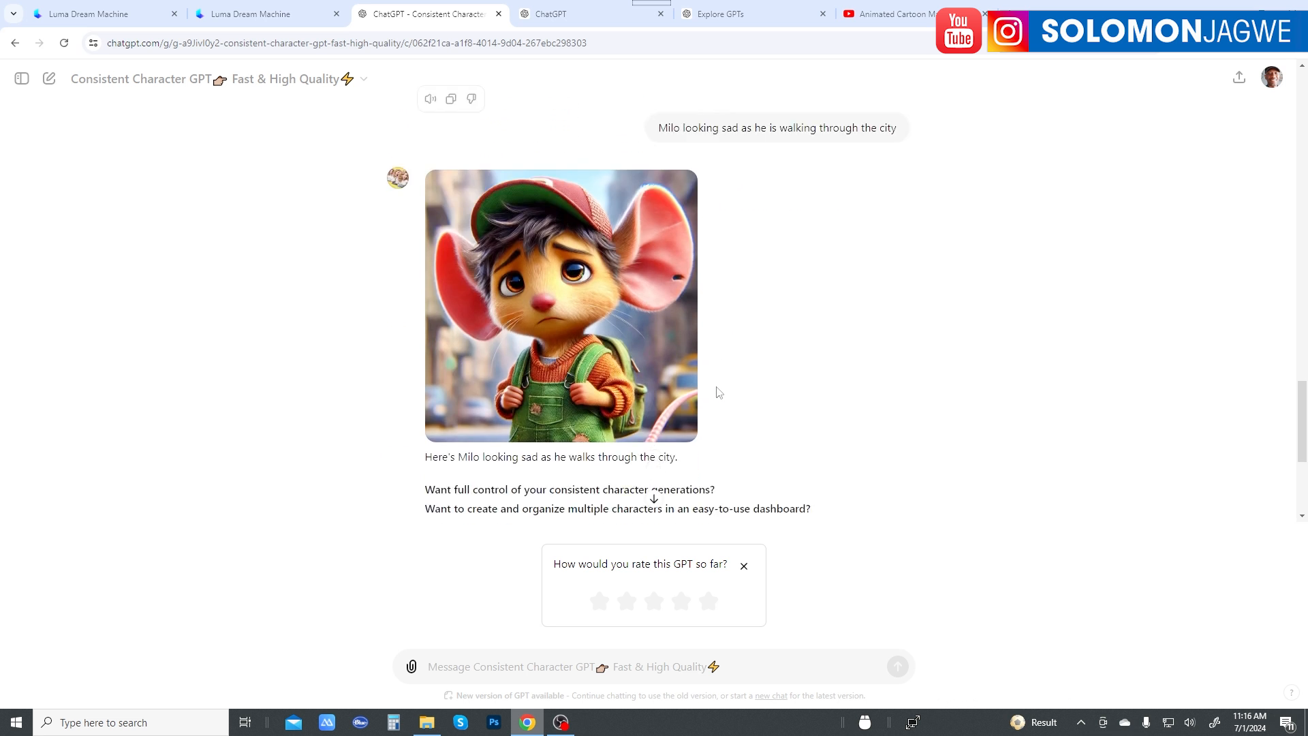
scroll(718, 389, "up", 4)
scroll(718, 390, "up", 2)
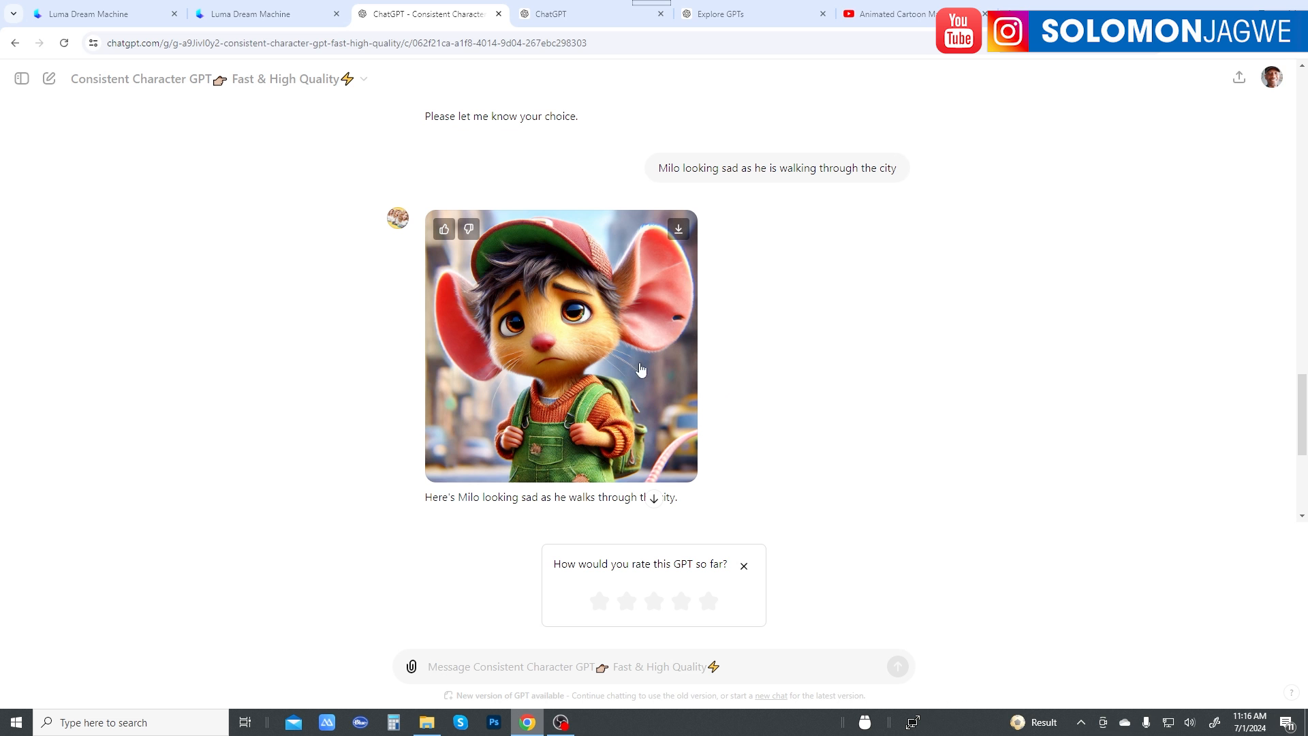
scroll(619, 341, "up", 10)
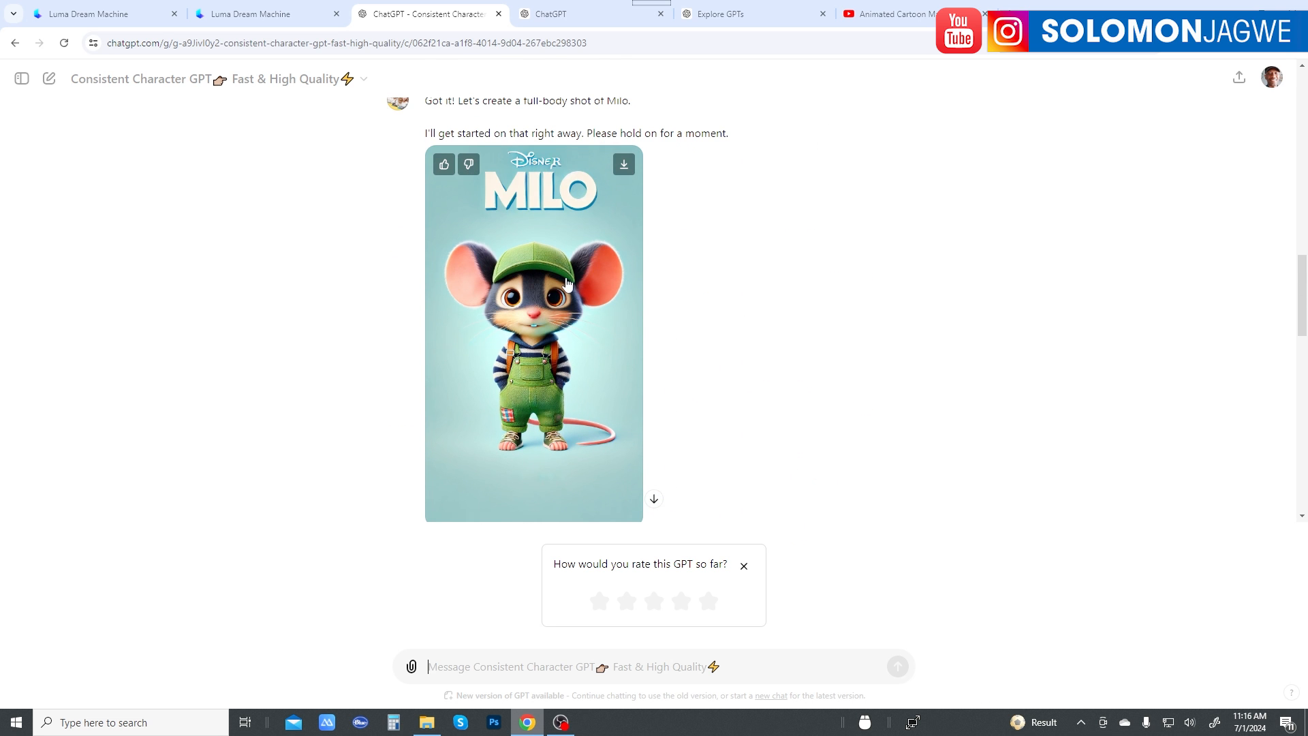
scroll(538, 300, "down", 10)
scroll(586, 347, "down", 2)
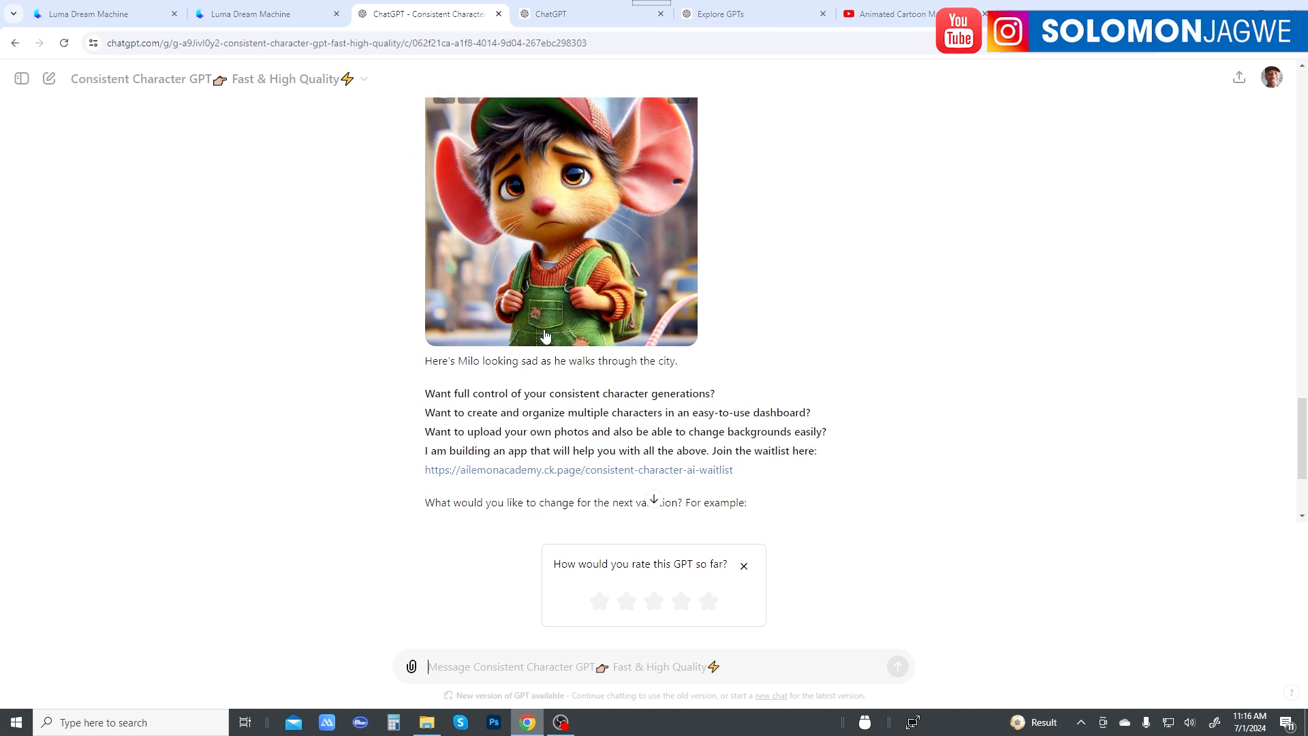
Step: Send the request "make Milo look like he did before, in his overall appearance, and use aspect ratio of 16:9"
left_click(606, 610)
type("make")
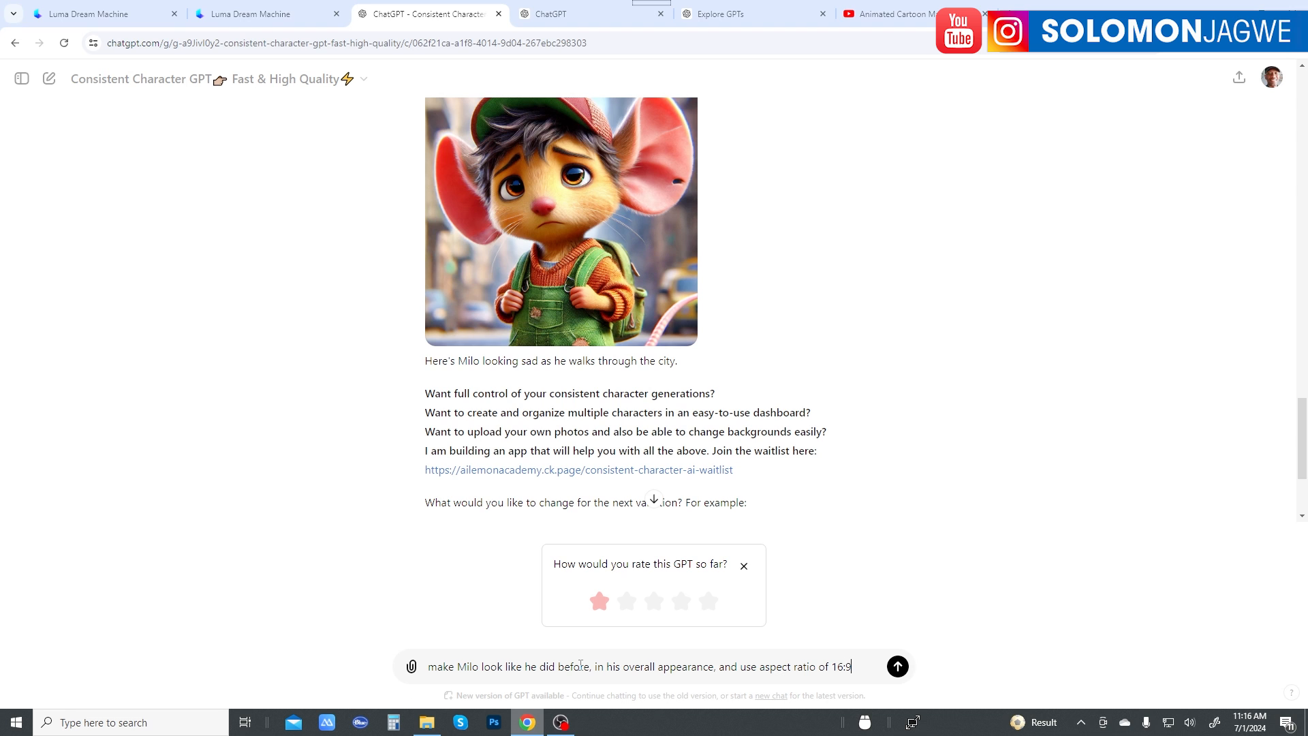
key("Return")
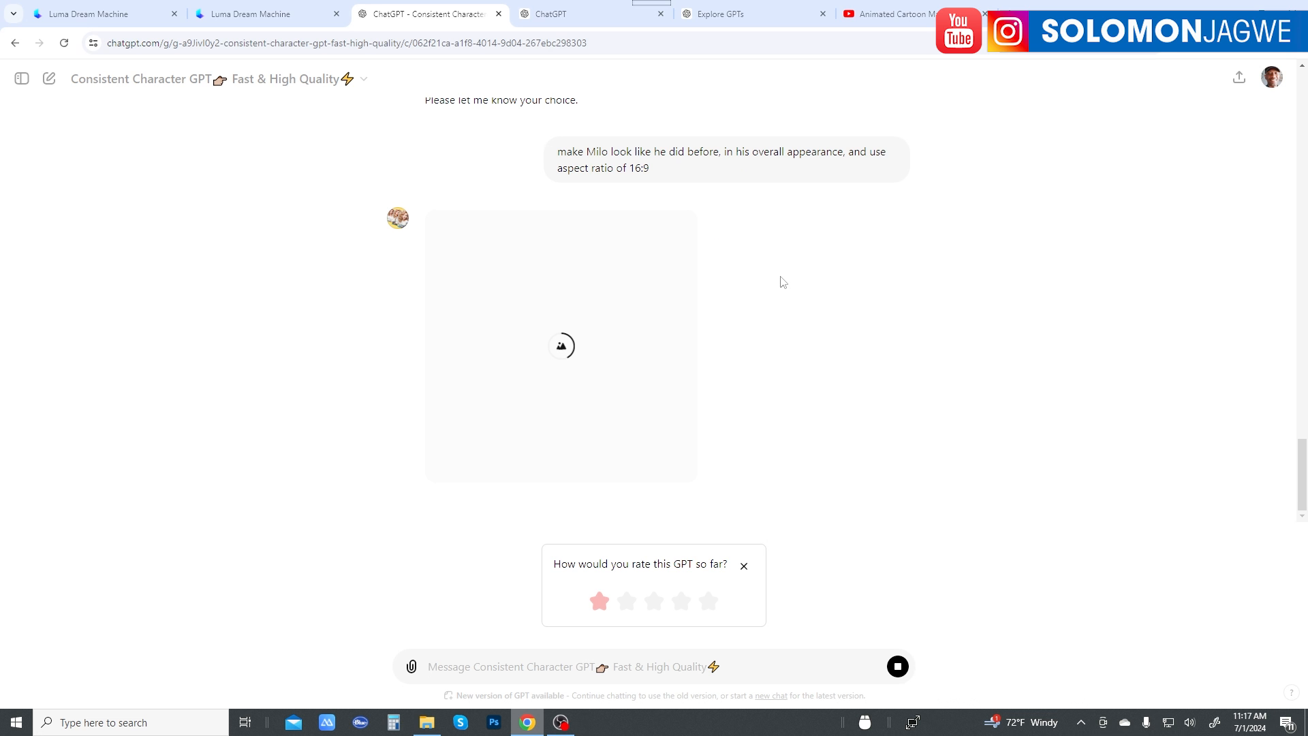
Step: Examine the 16:9 image of Milo and compare its cap, face and clothing with the full-body and sad city images
scroll(779, 280, "up", 10)
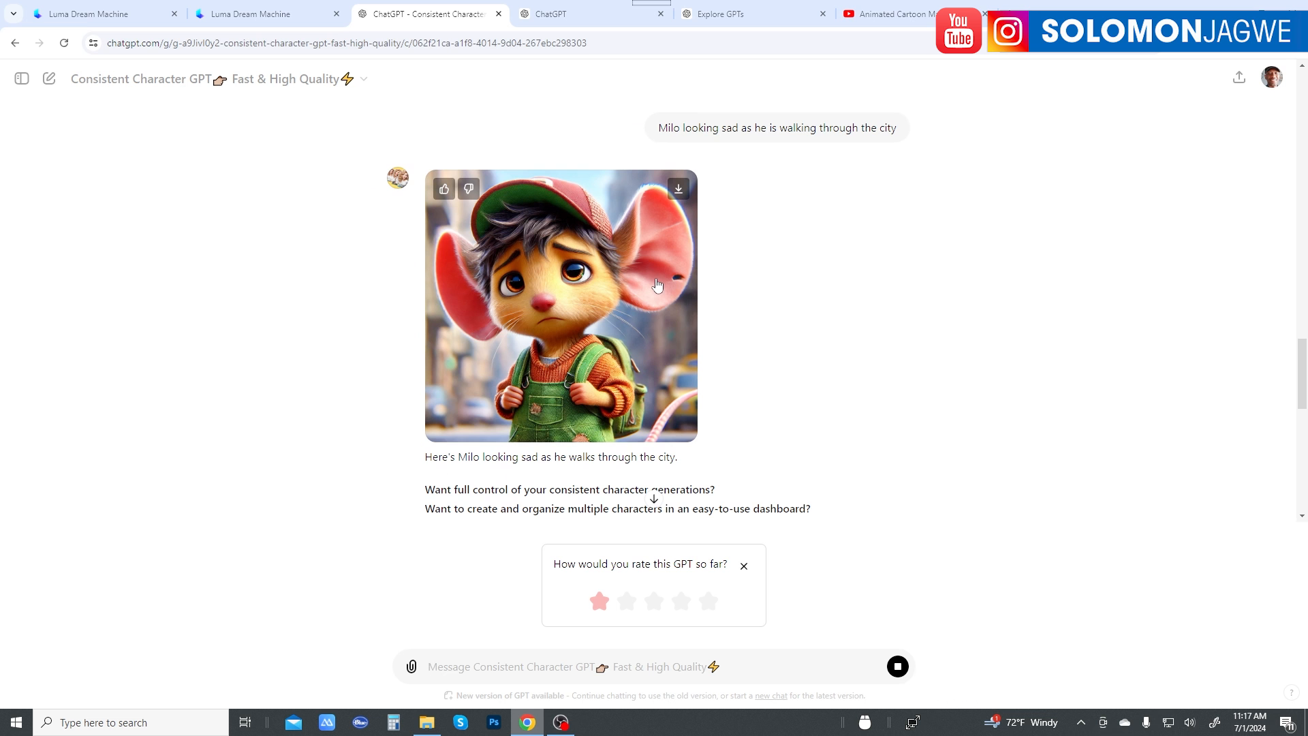
scroll(640, 293, "up", 8)
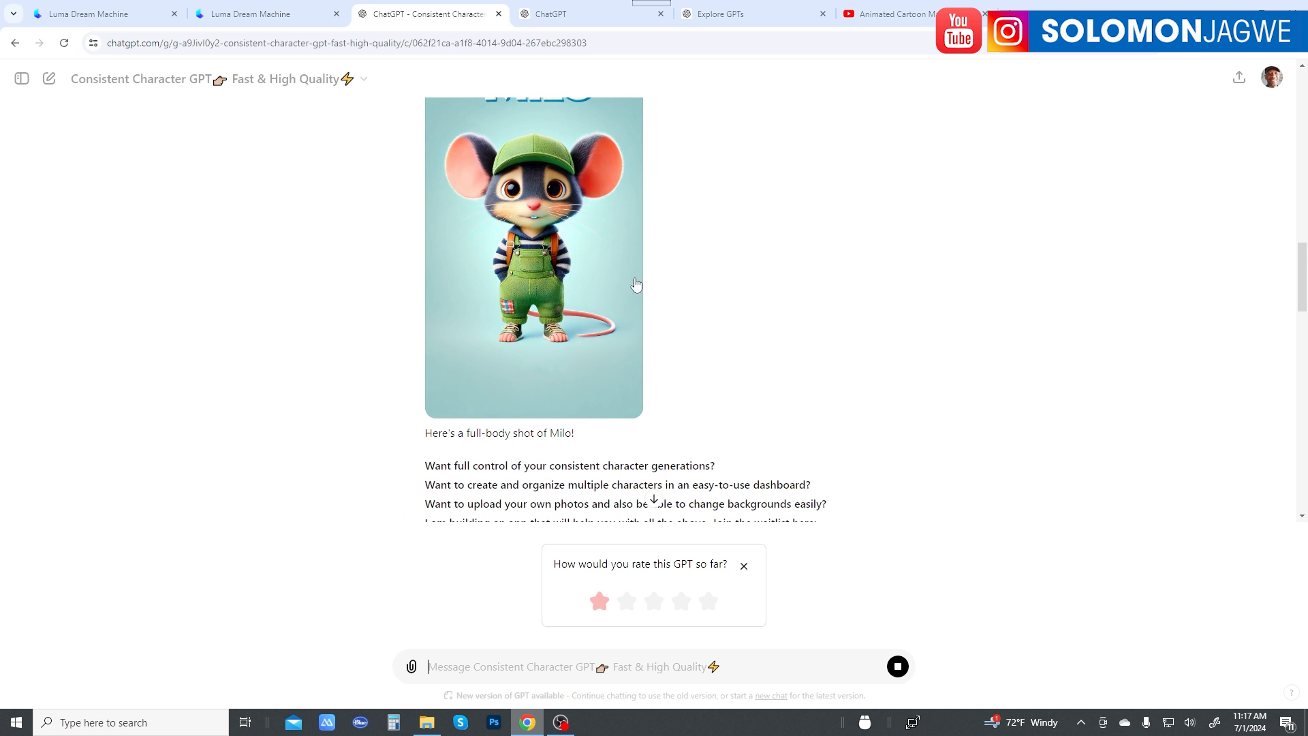
scroll(528, 255, "down", 15)
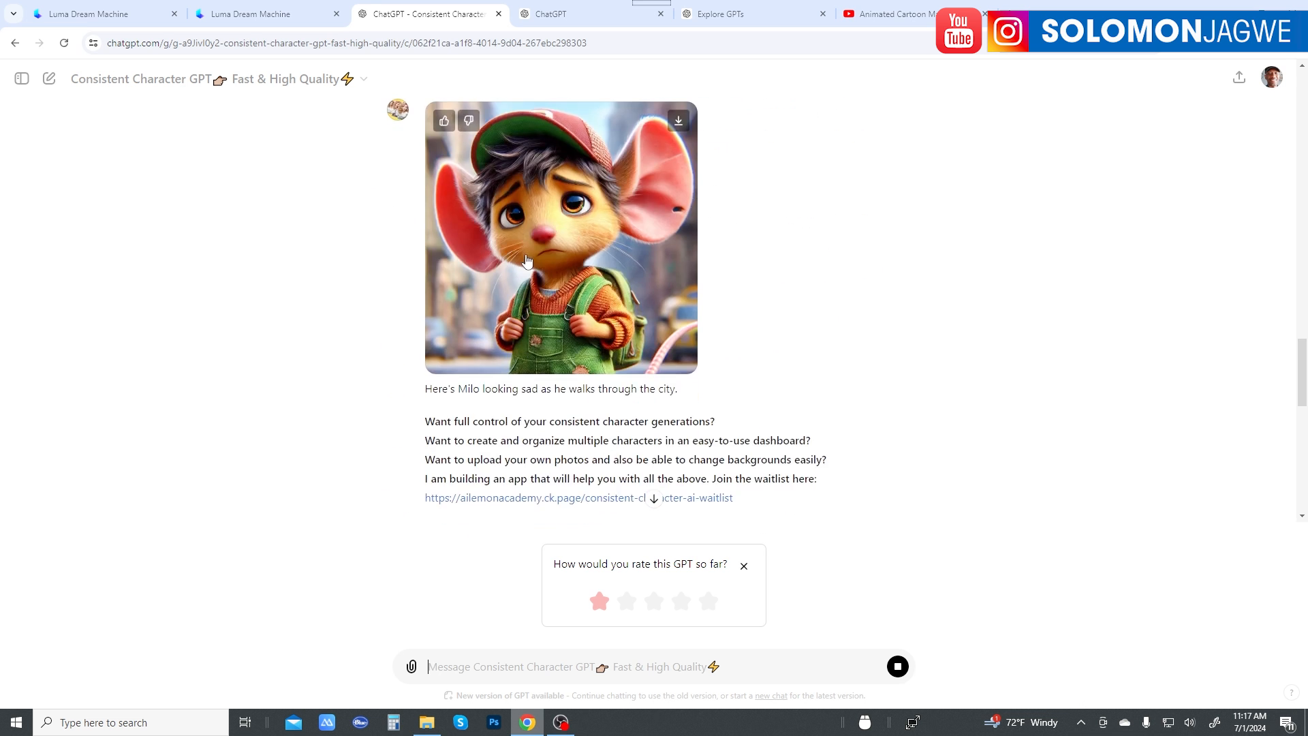
scroll(540, 263, "down", 4)
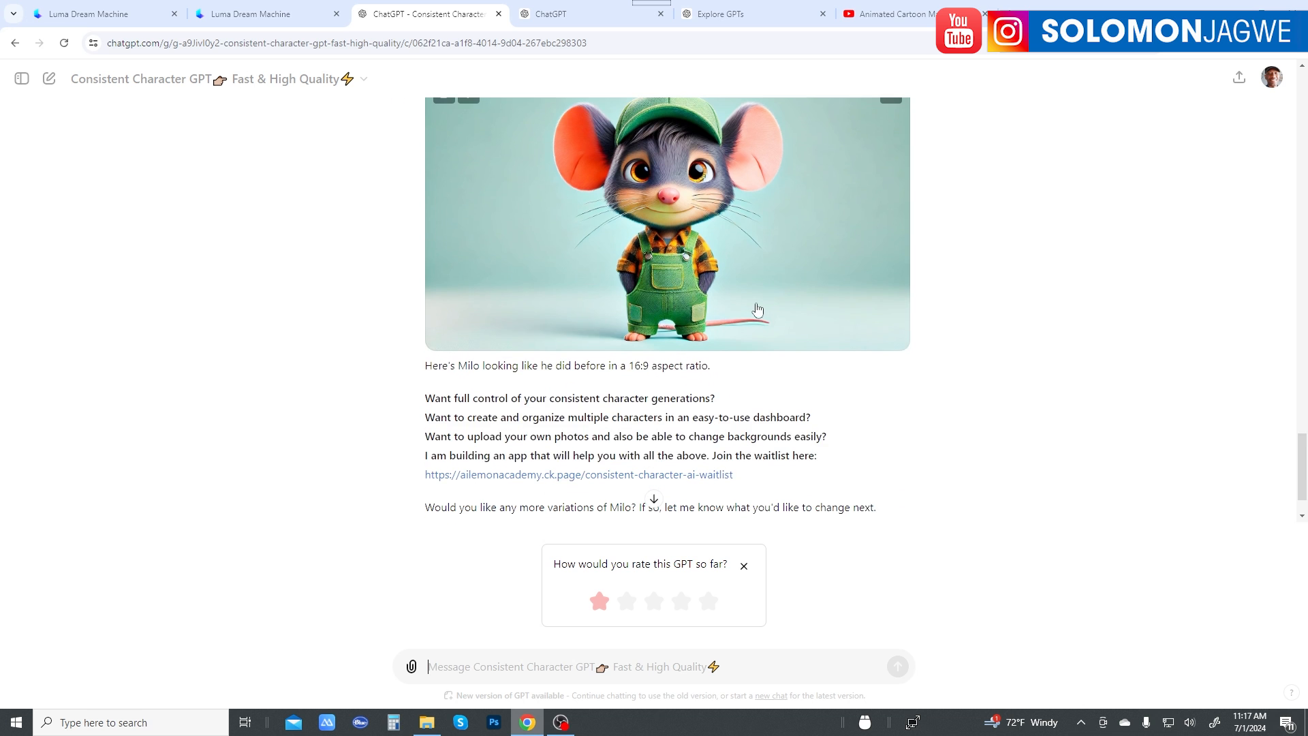
scroll(763, 321, "up", 3)
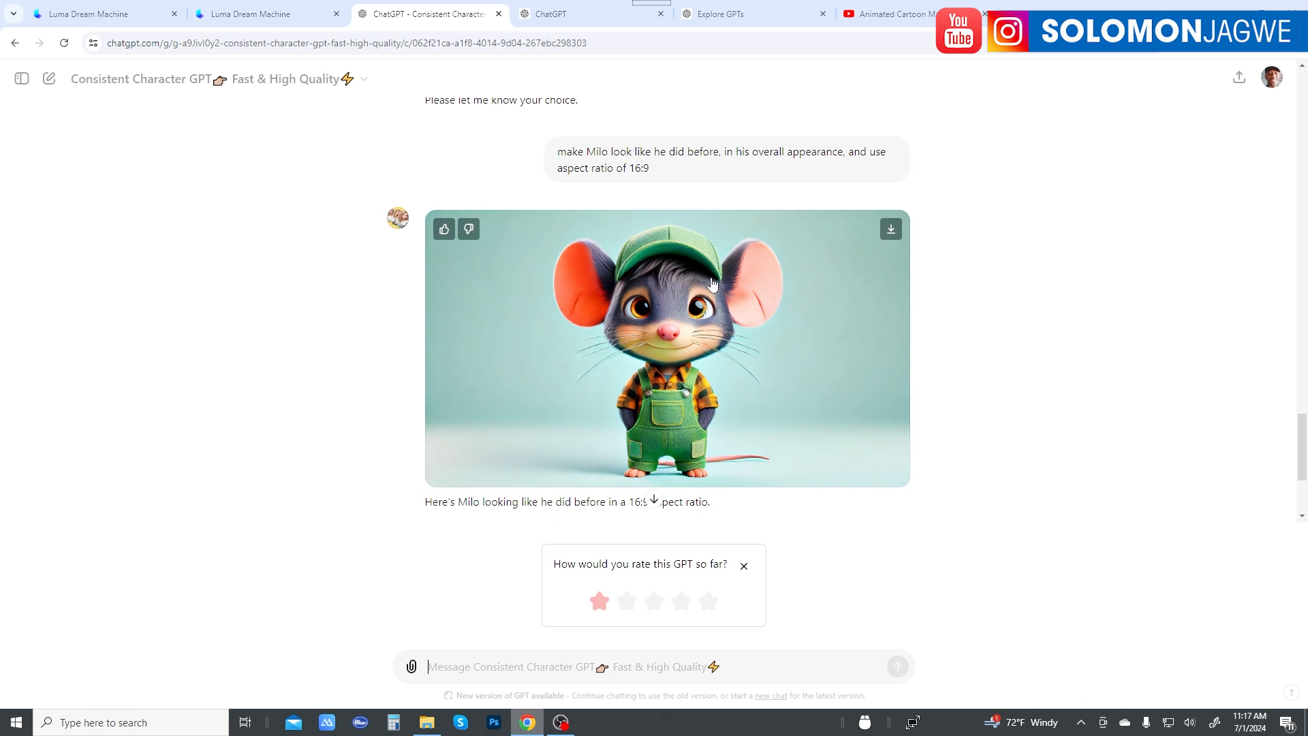
scroll(713, 283, "up", 5)
scroll(713, 284, "up", 20)
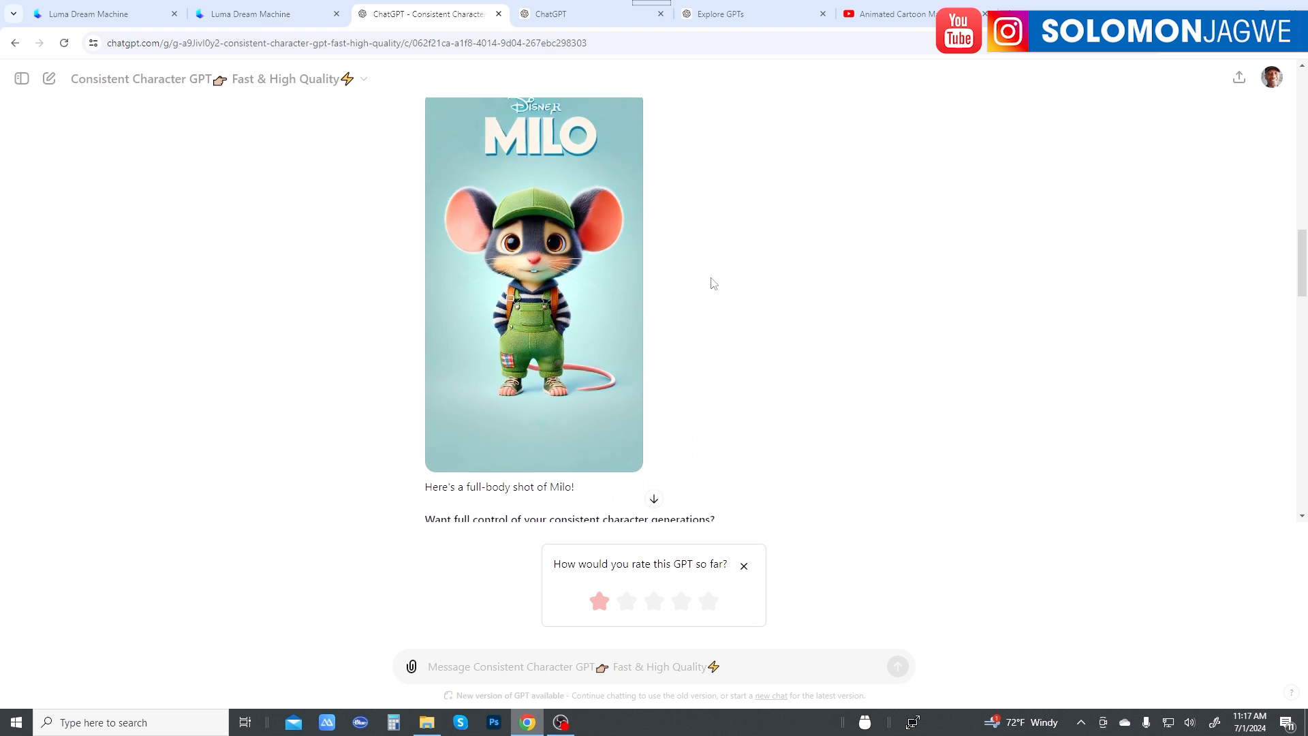
scroll(648, 284, "down", 20)
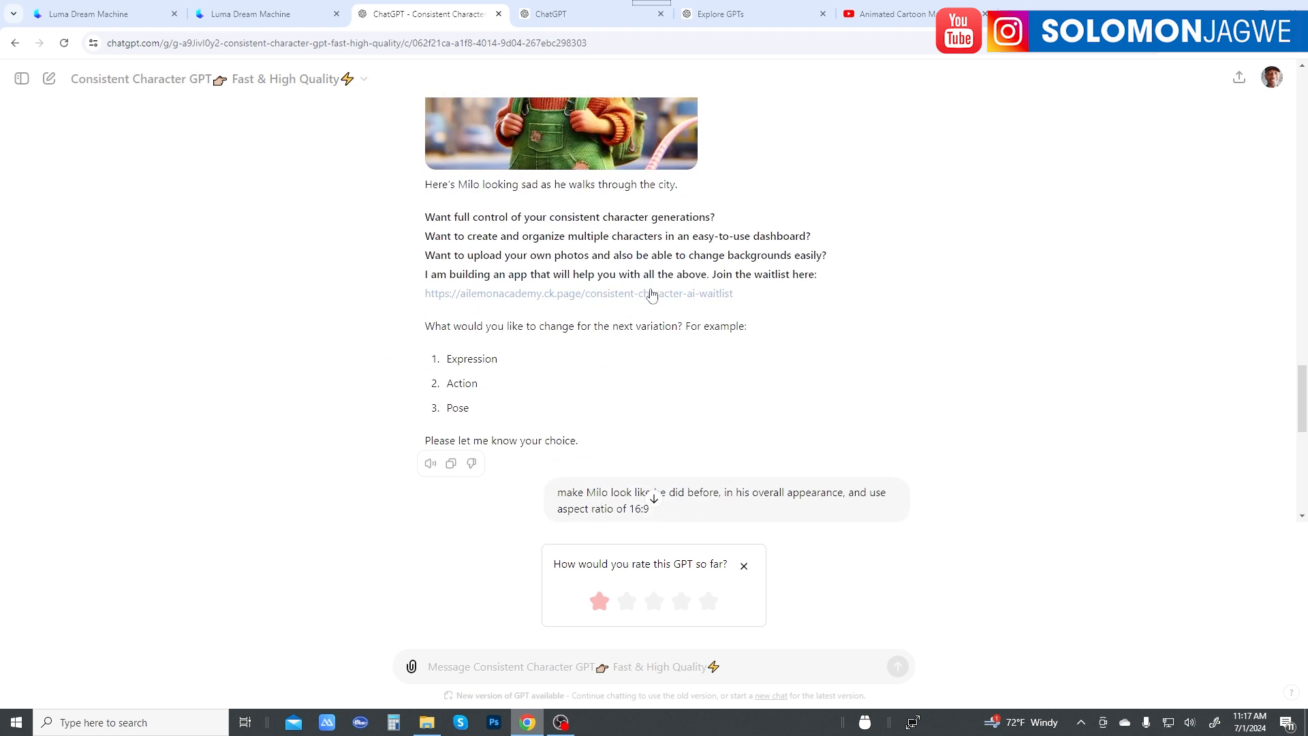
scroll(652, 295, "down", 1)
scroll(652, 294, "up", 2)
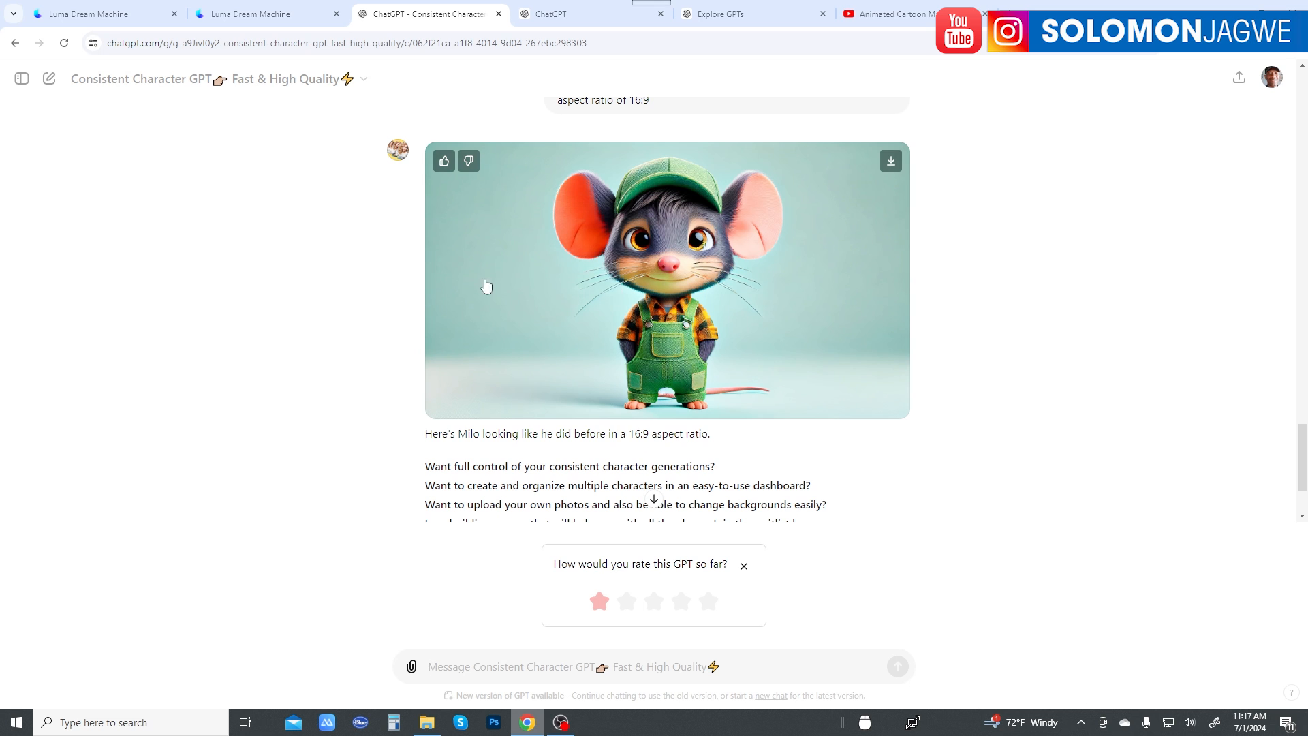
scroll(754, 324, "down", 1)
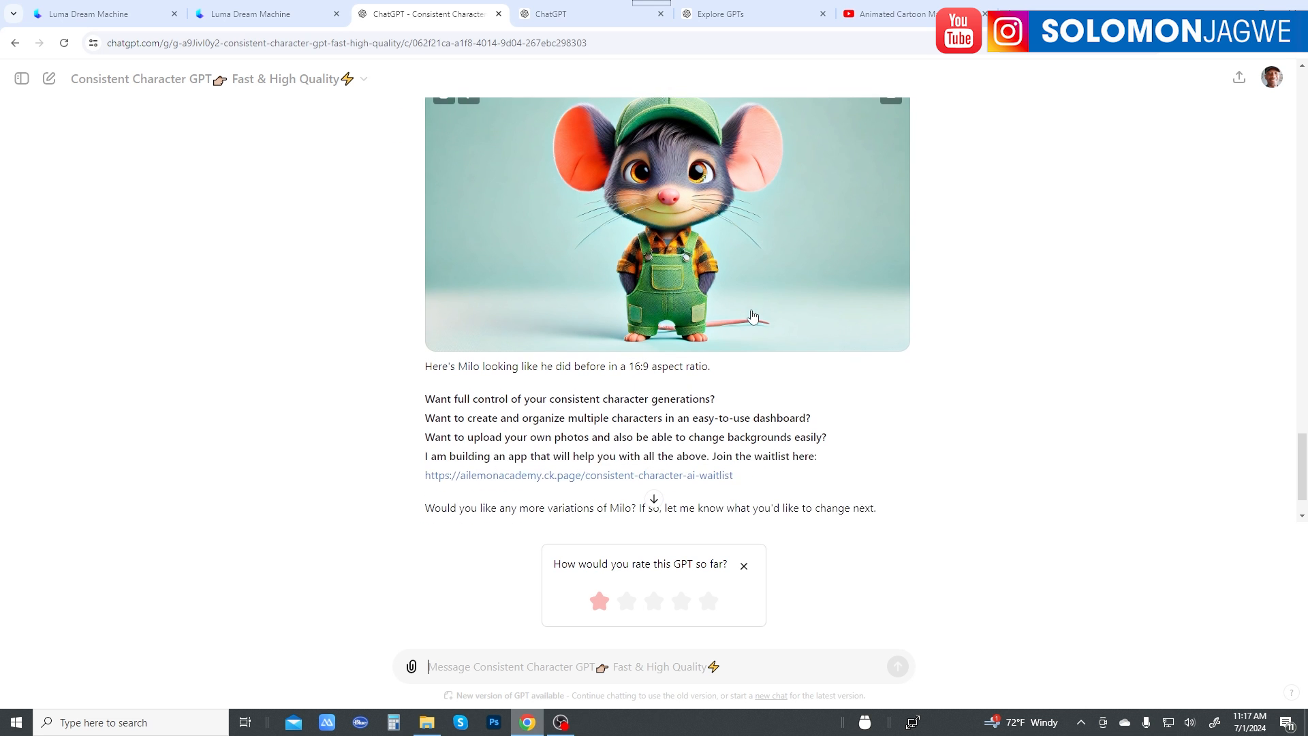
scroll(734, 306, "up", 1)
scroll(735, 306, "down", 2)
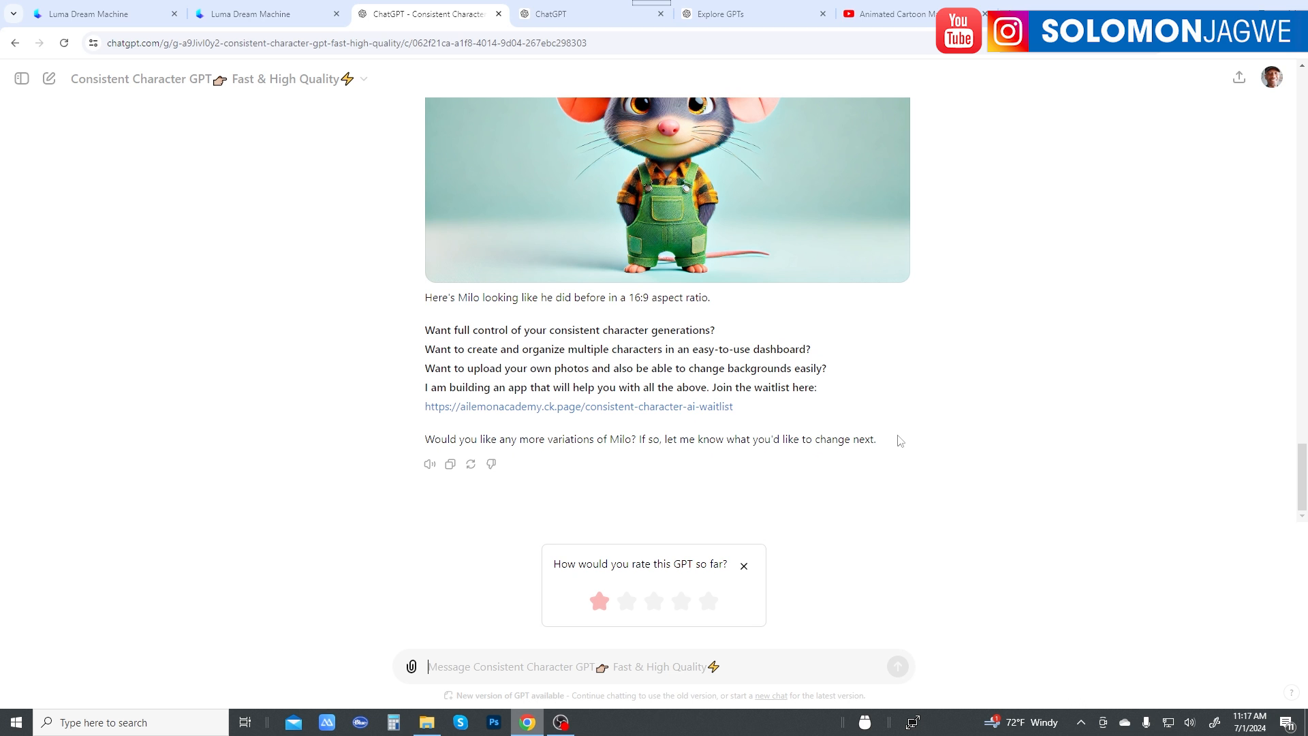
scroll(865, 436, "up", 2)
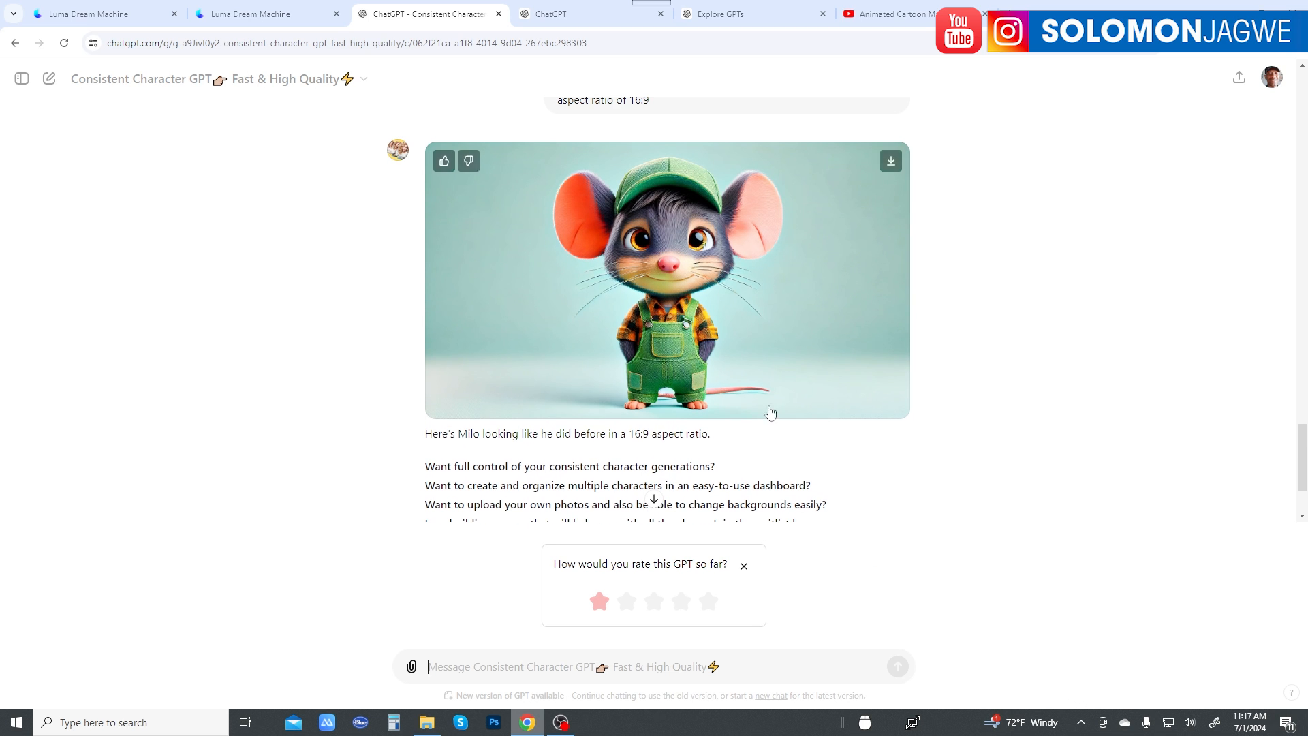
Step: Copy the opening paragraph of the blind mouse story, starting "Once upon a time", from the ChatGPT story conversation
left_click(728, 16)
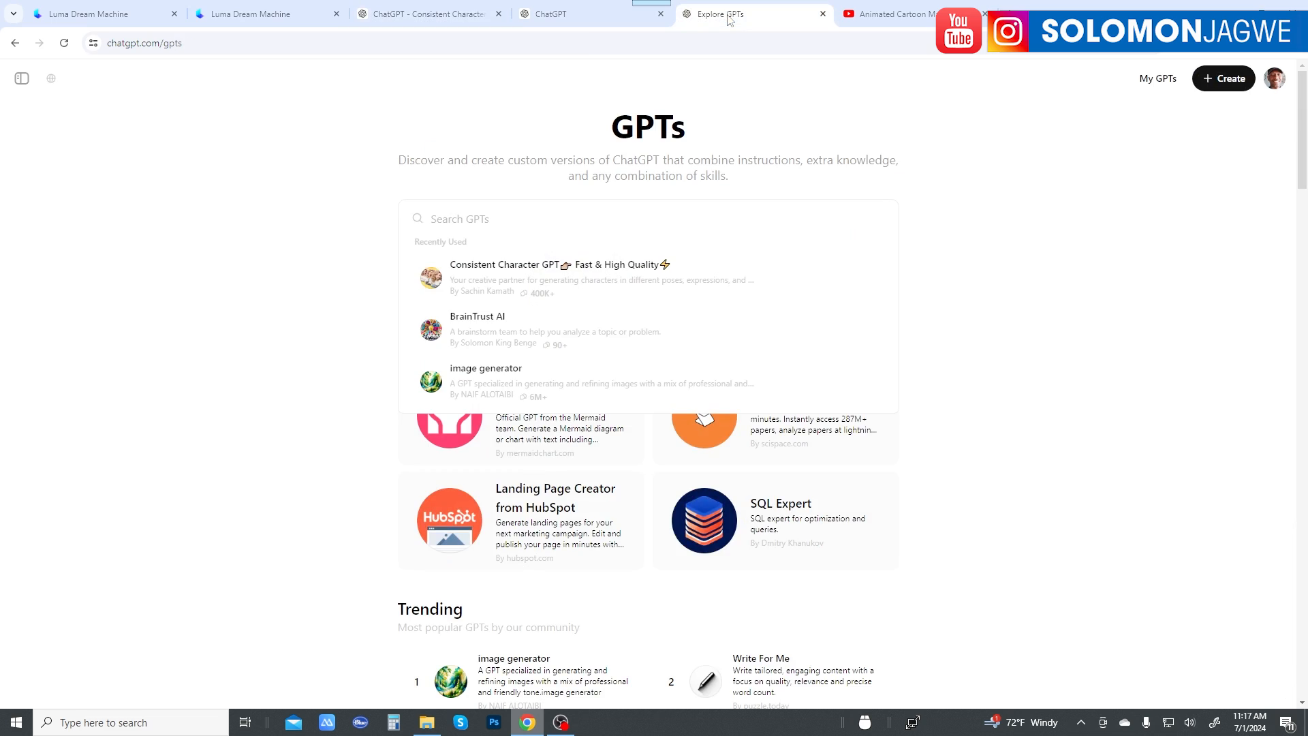
left_click(599, 15)
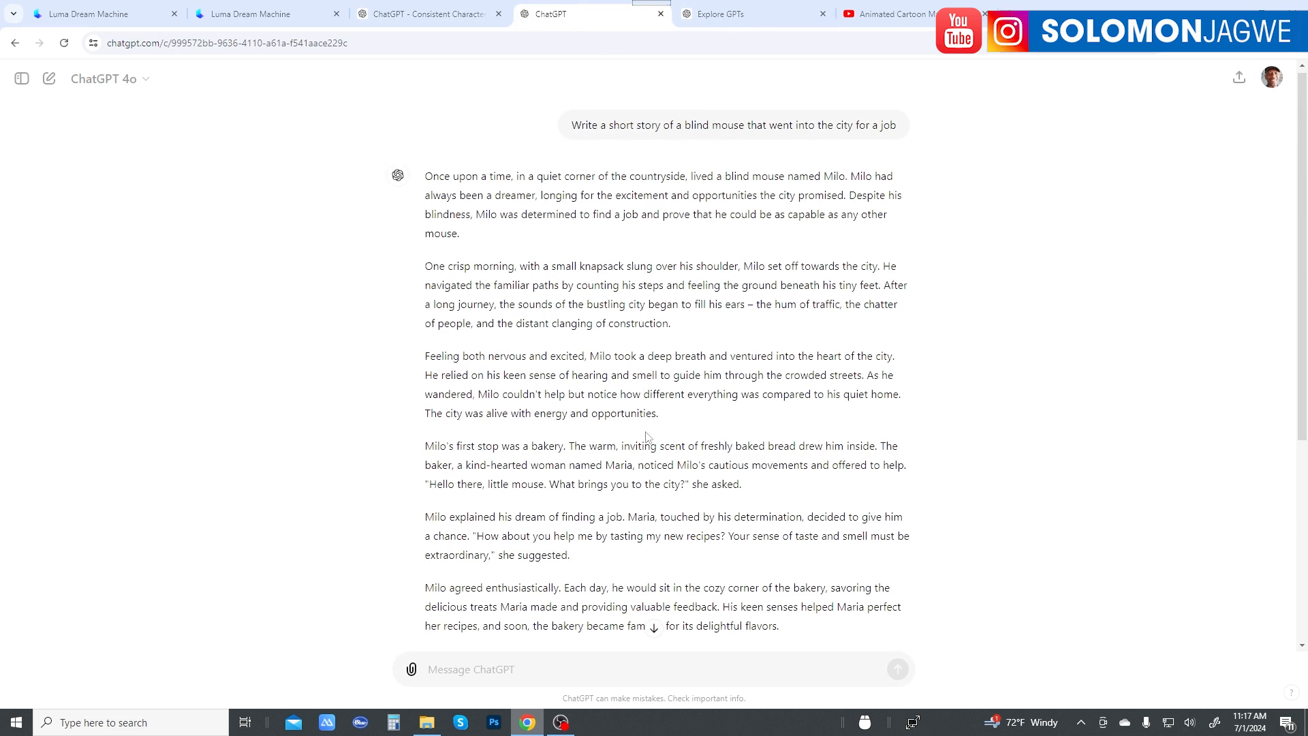
scroll(647, 436, "down", 5)
scroll(647, 432, "up", 4)
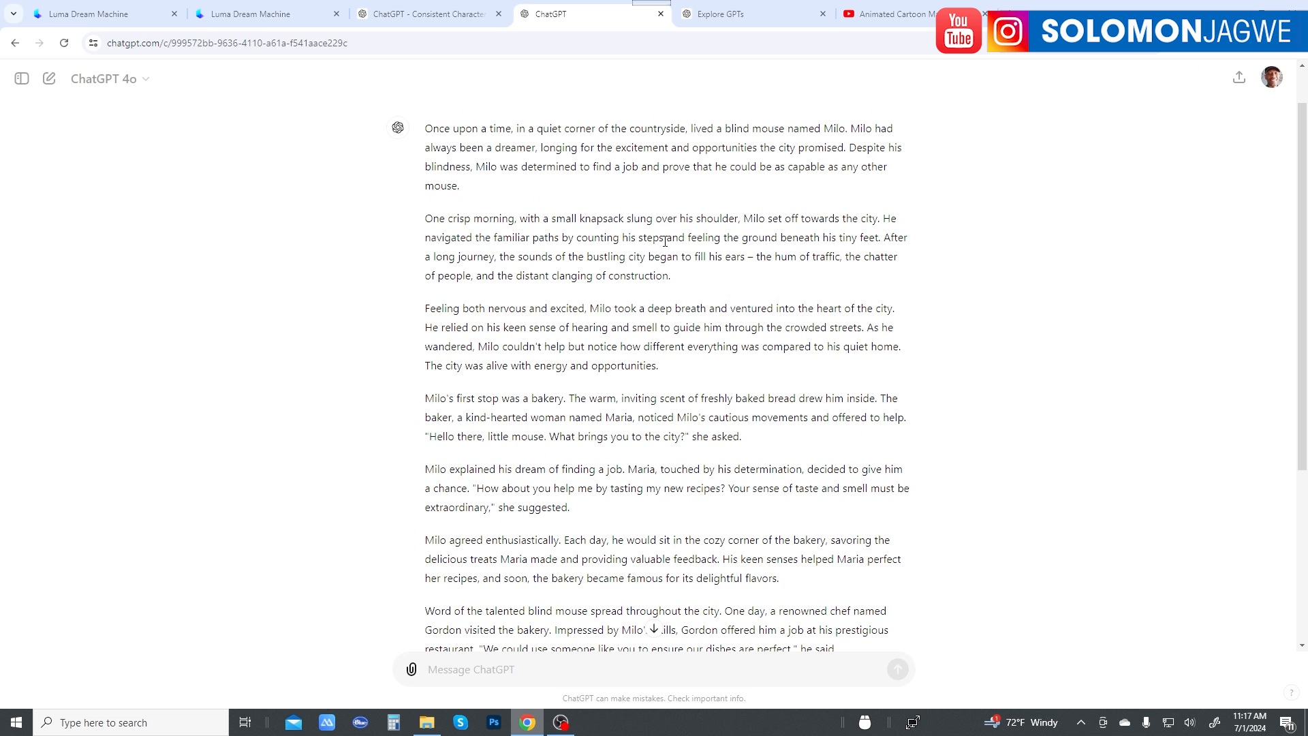
scroll(495, 199, "up", 1)
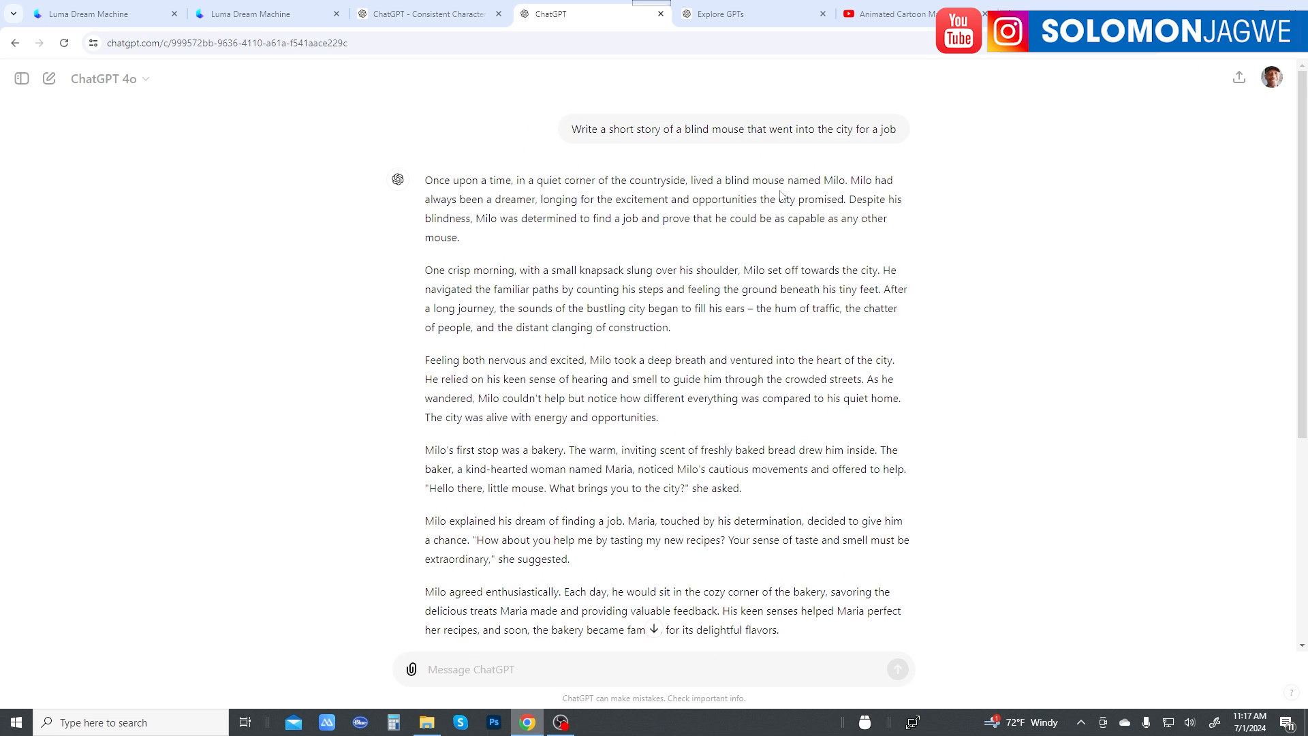
left_click_drag(461, 240, 424, 180)
right_click(452, 194)
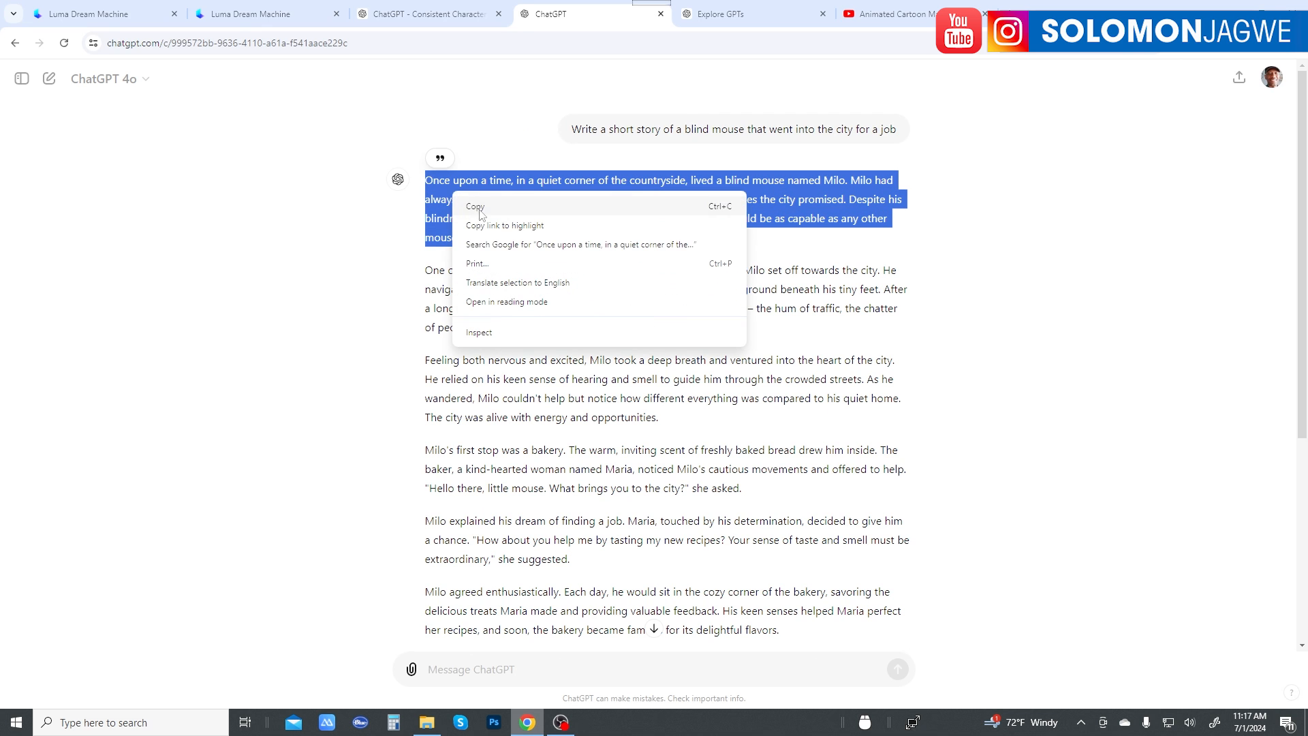
left_click(477, 206)
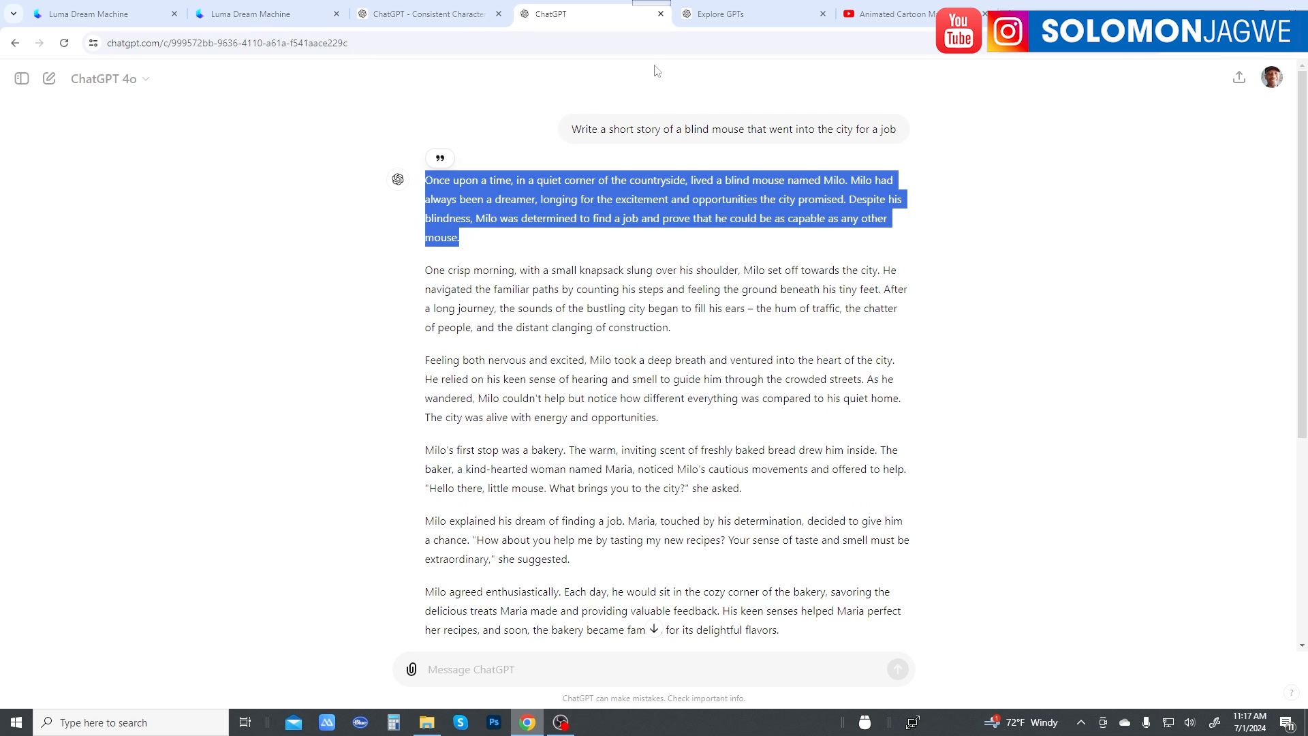
Step: Send Consistent Character GPT the copied opening story paragraph, preceded by "create a shot of this using Milo:"
left_click(404, 15)
left_click(543, 665)
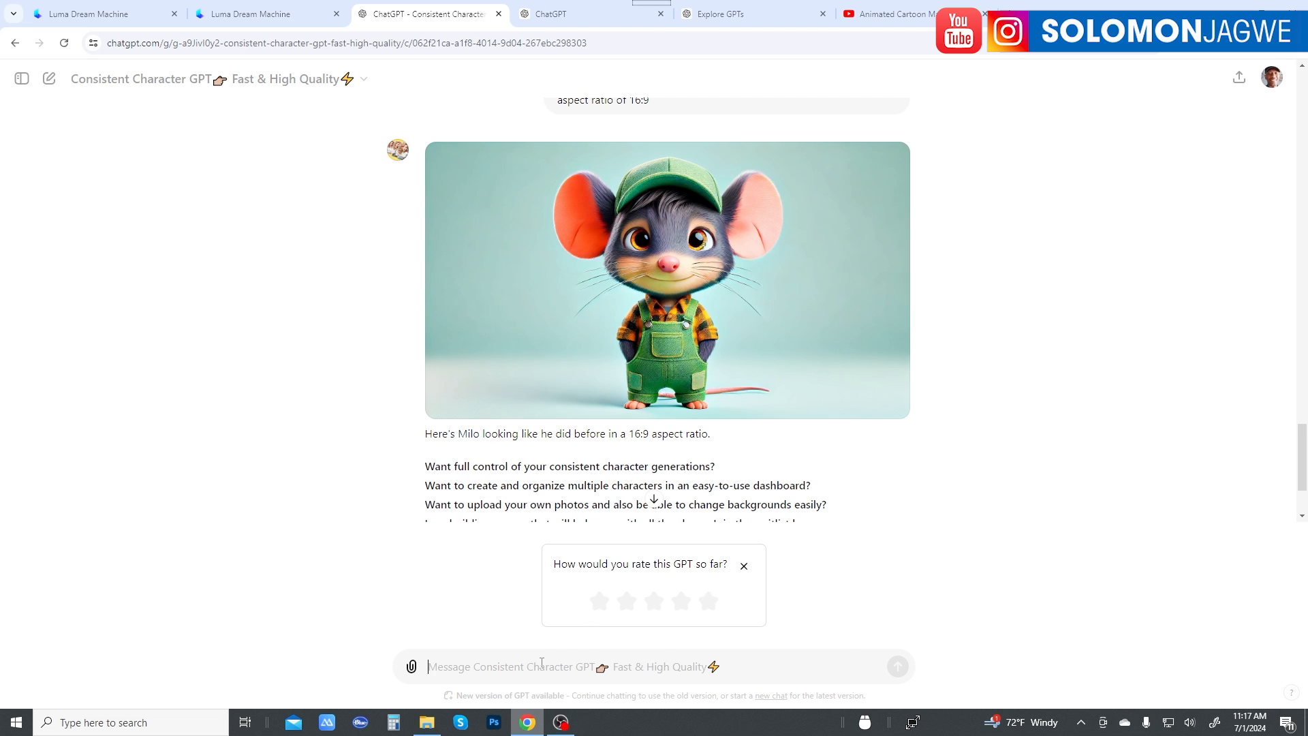
key("ctrl+v")
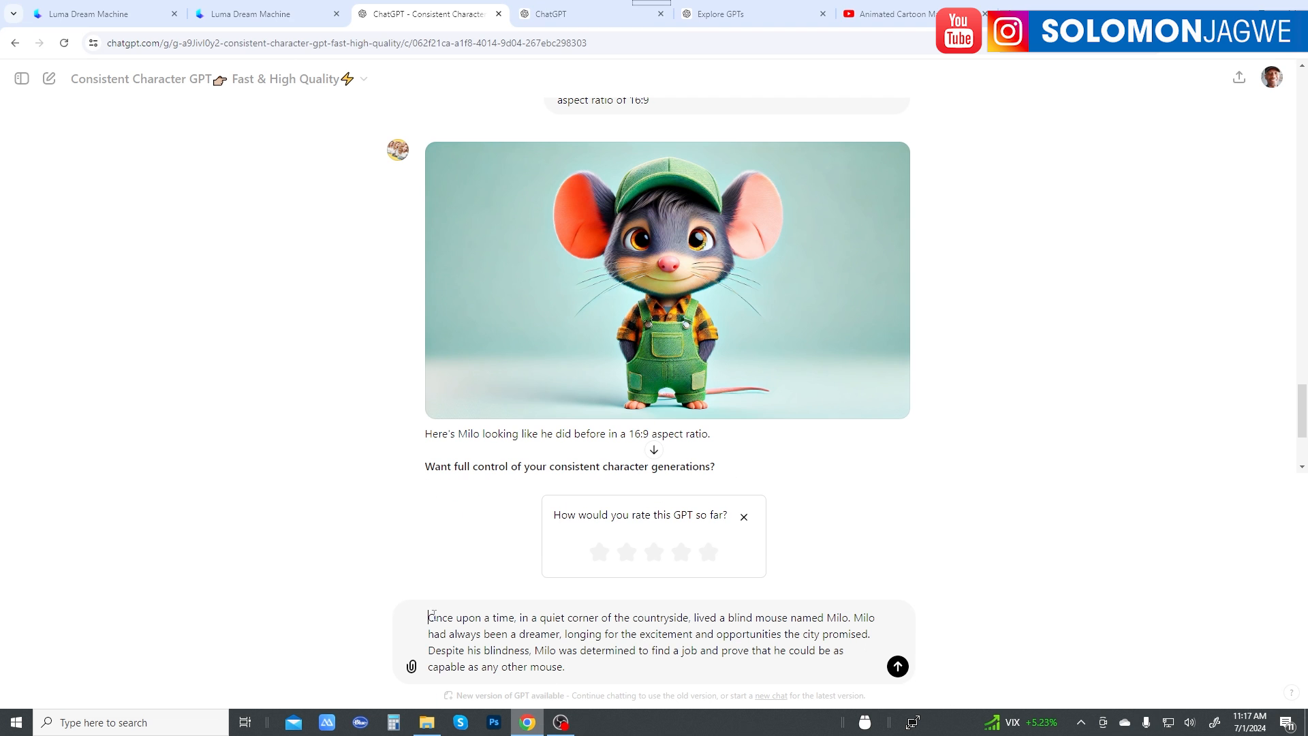
type("create a sho")
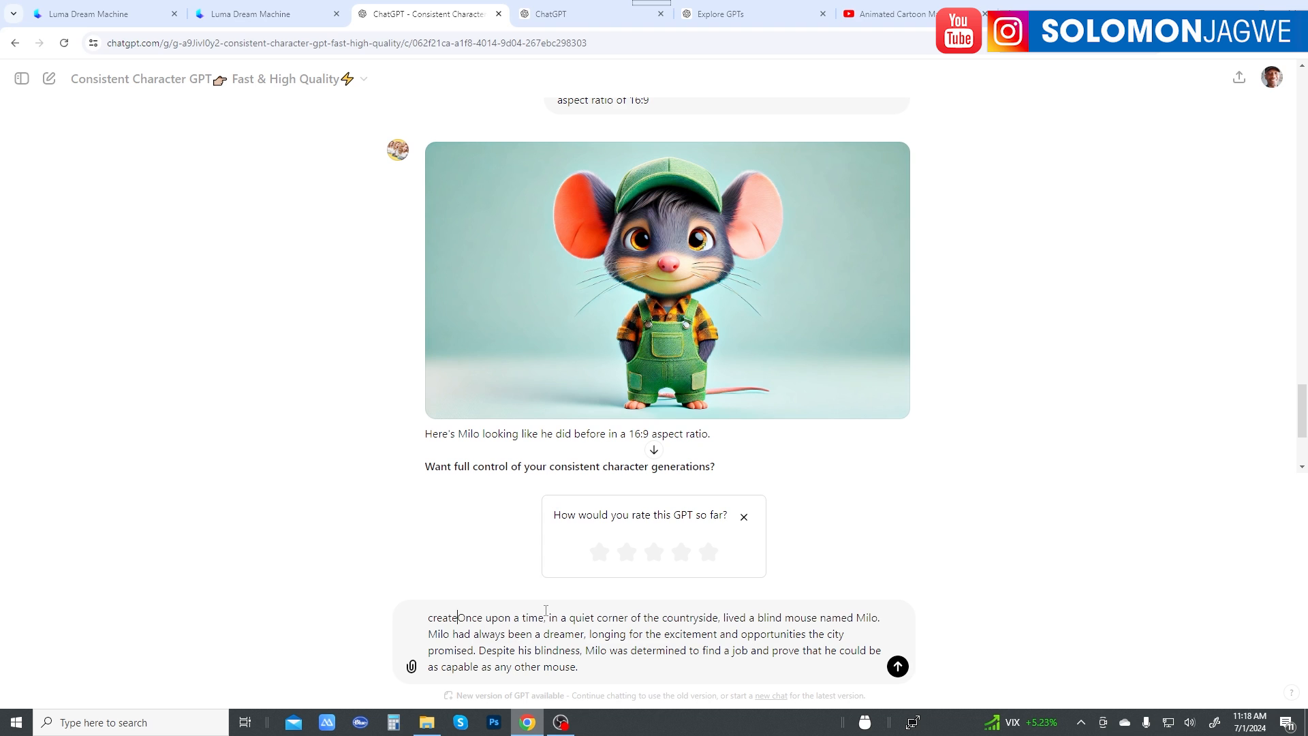
type("t of")
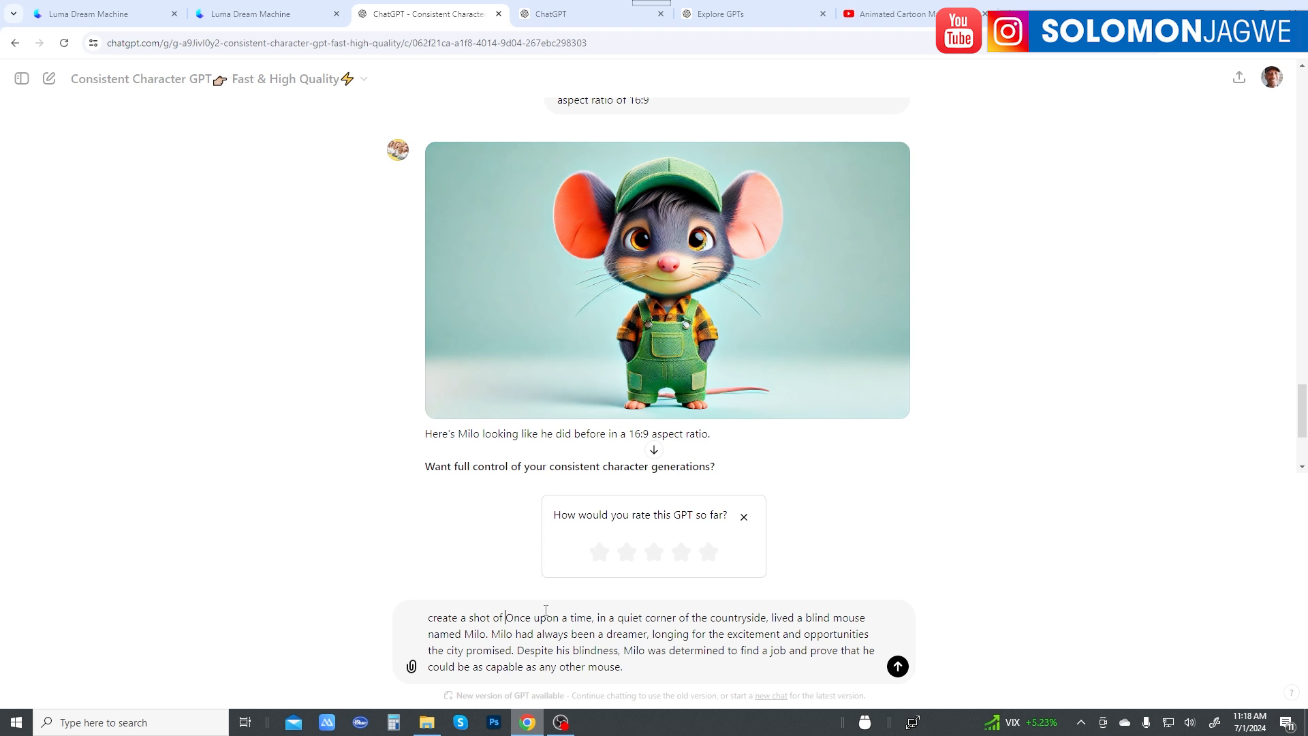
type(" this")
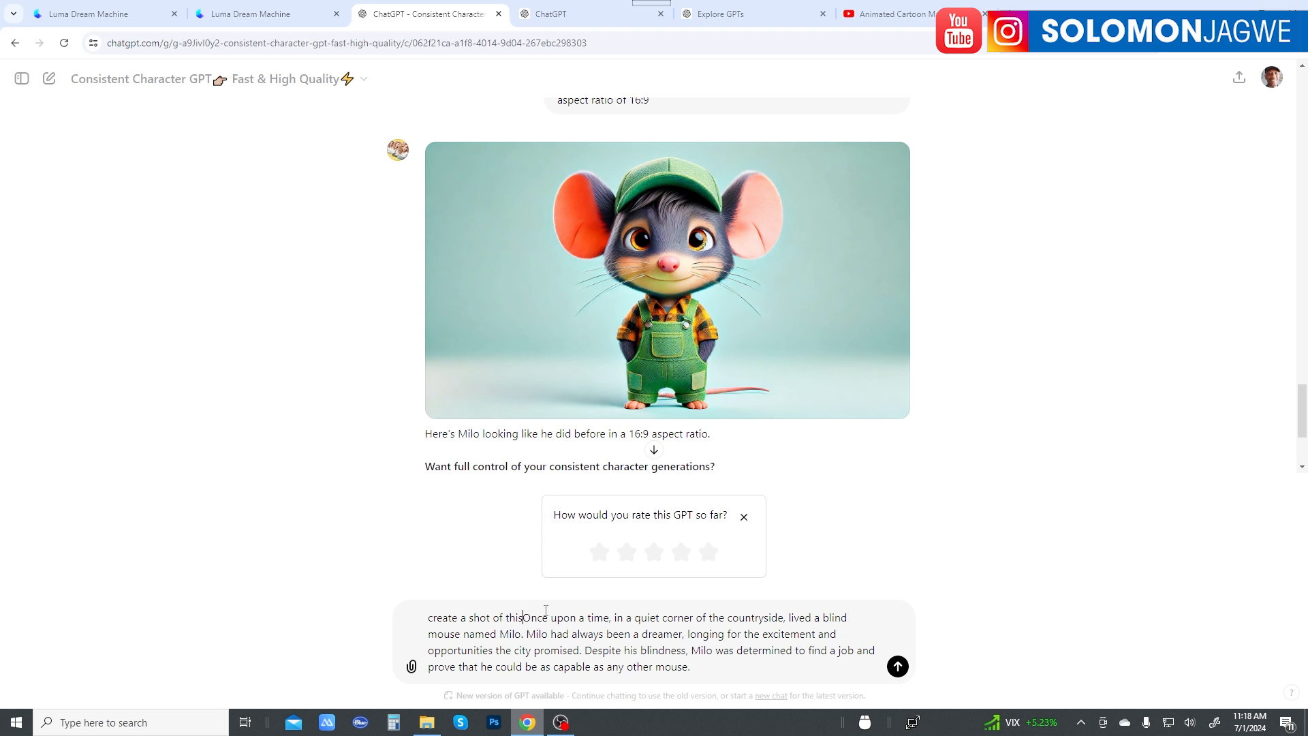
type(" using Mi")
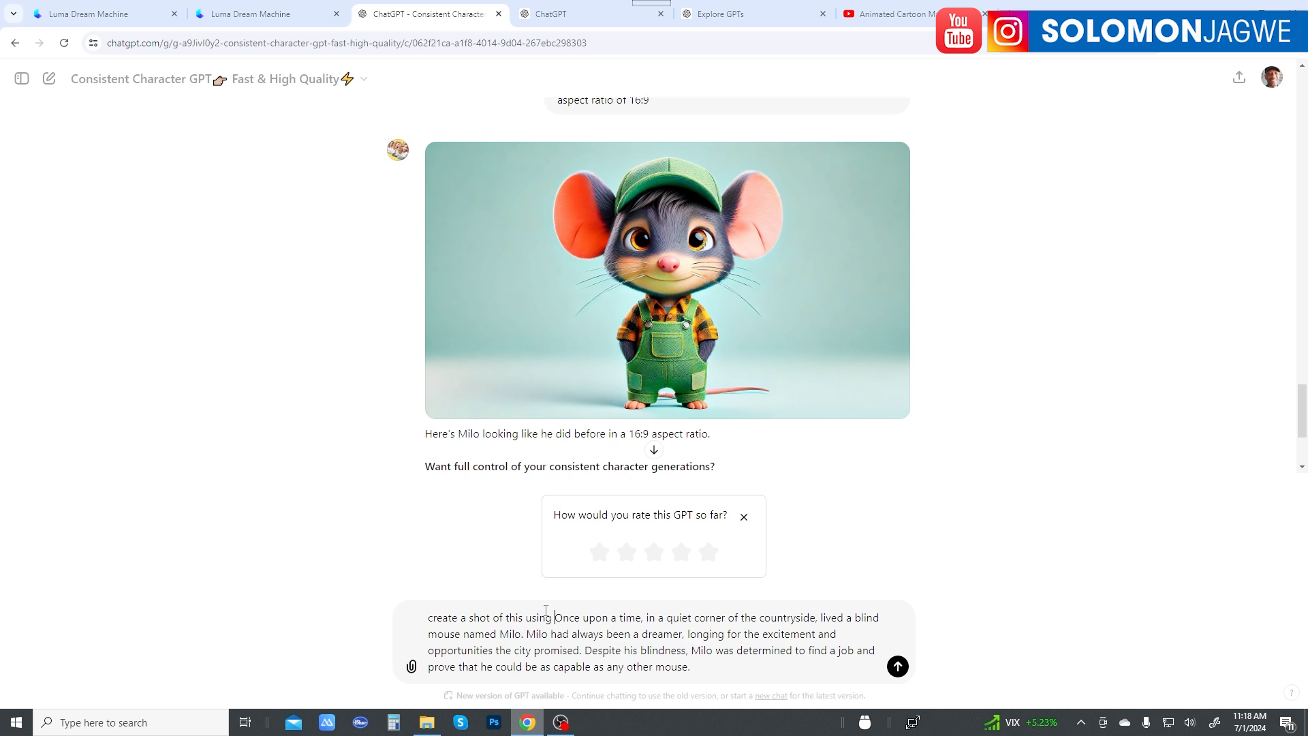
type("lo:")
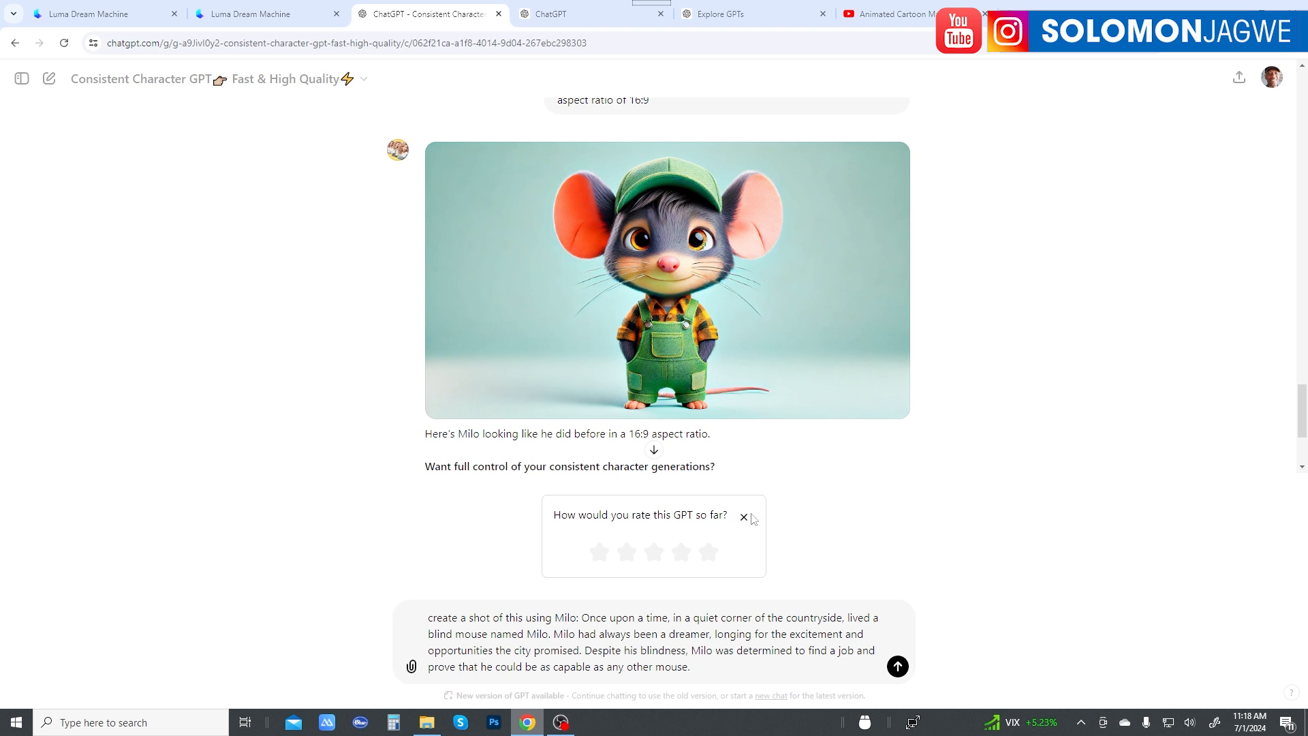
left_click(897, 665)
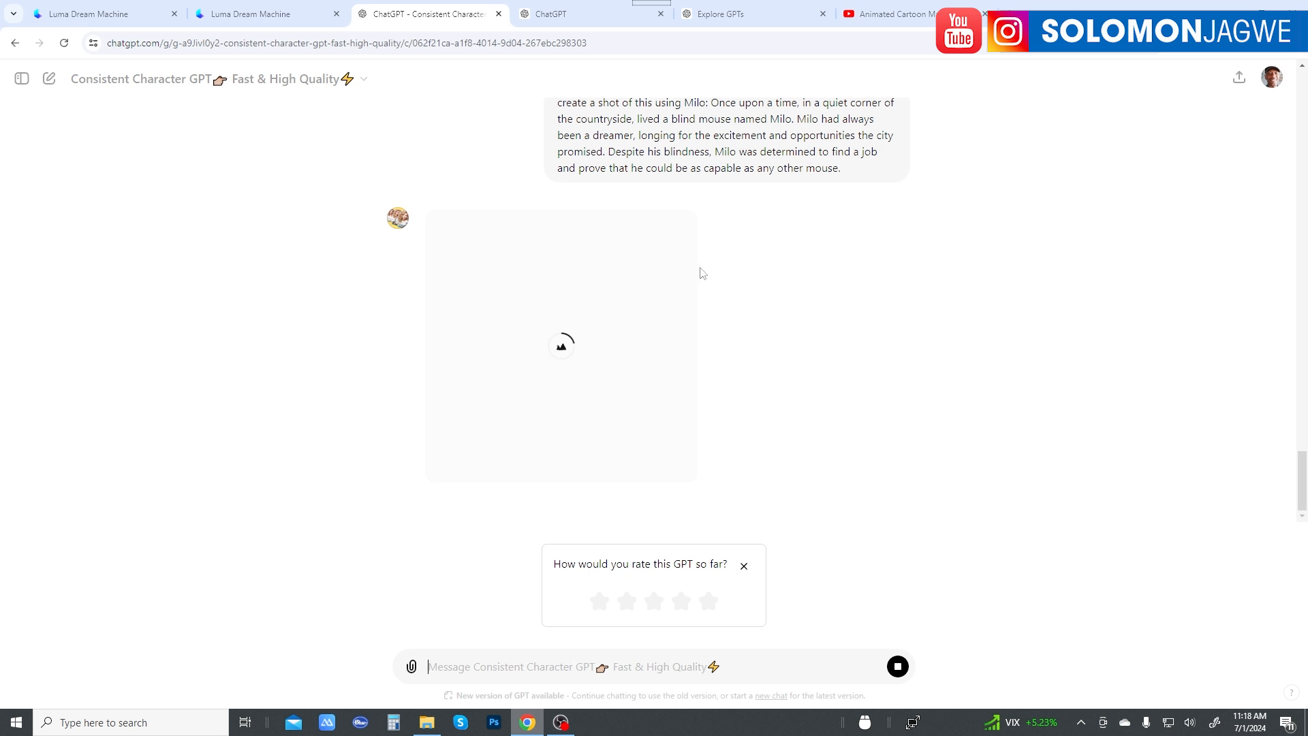
Step: Look through the remaining paragraphs of the blind mouse story and check the generated countryside image of Milo
left_click(578, 14)
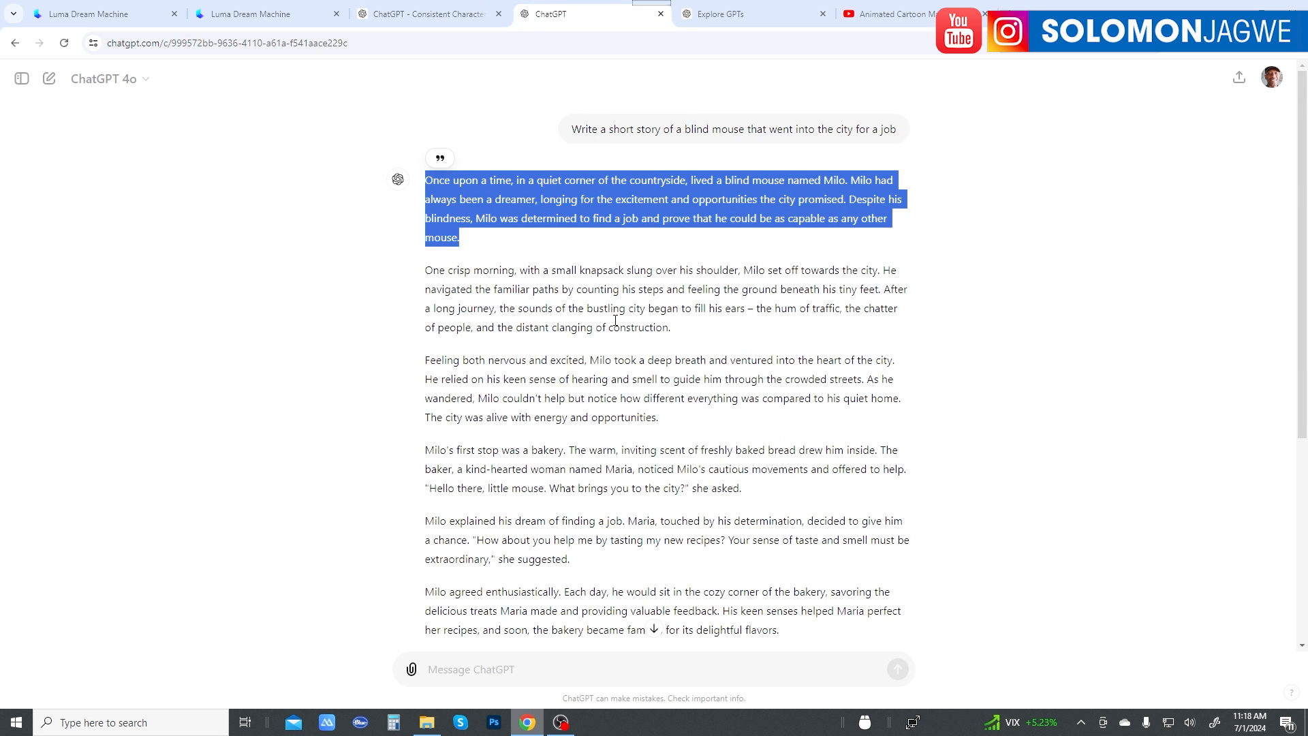
scroll(615, 321, "down", 2)
scroll(557, 618, "down", 2)
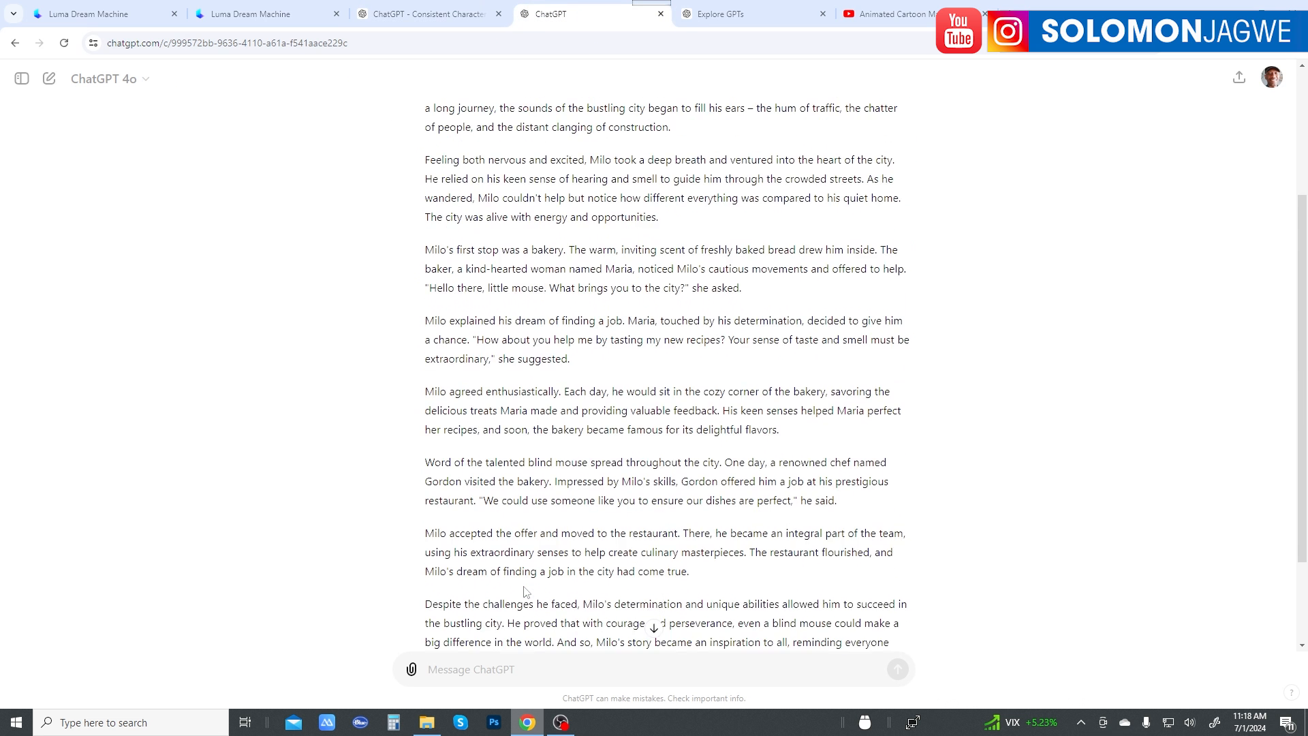
scroll(548, 543, "up", 4)
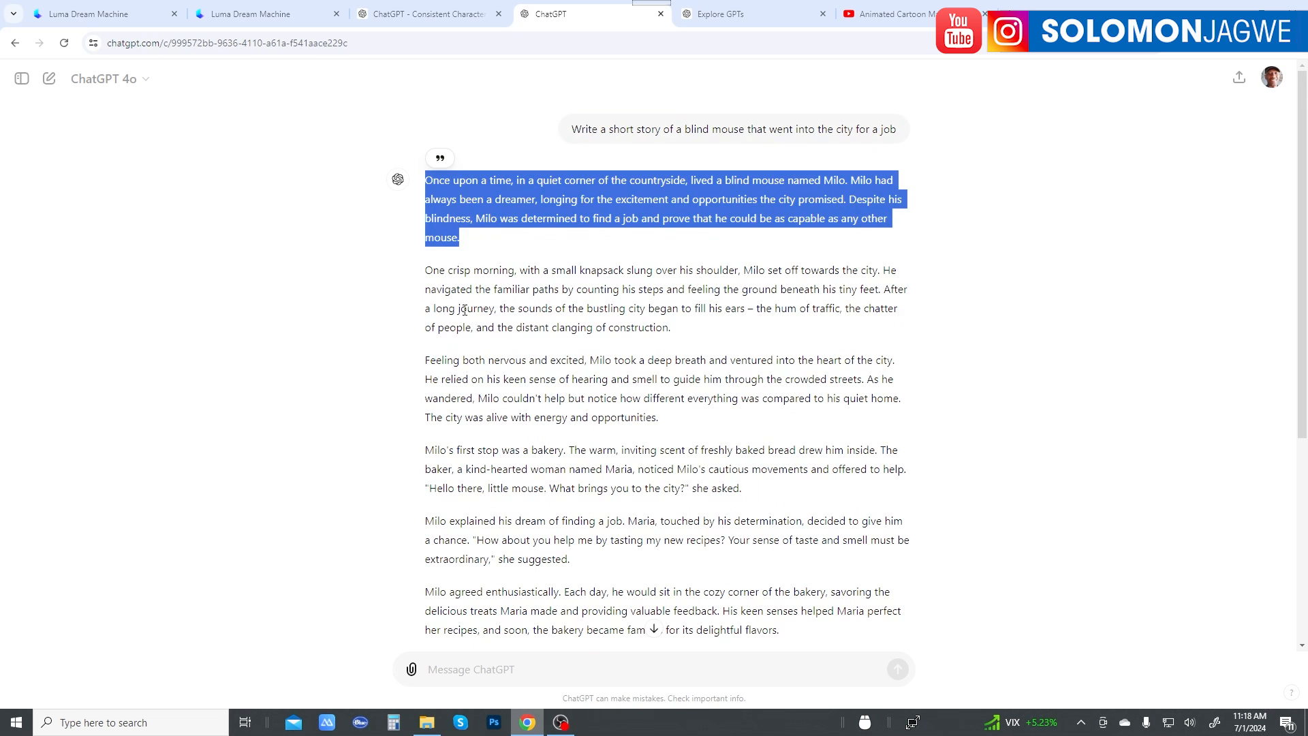
scroll(613, 272, "down", 3)
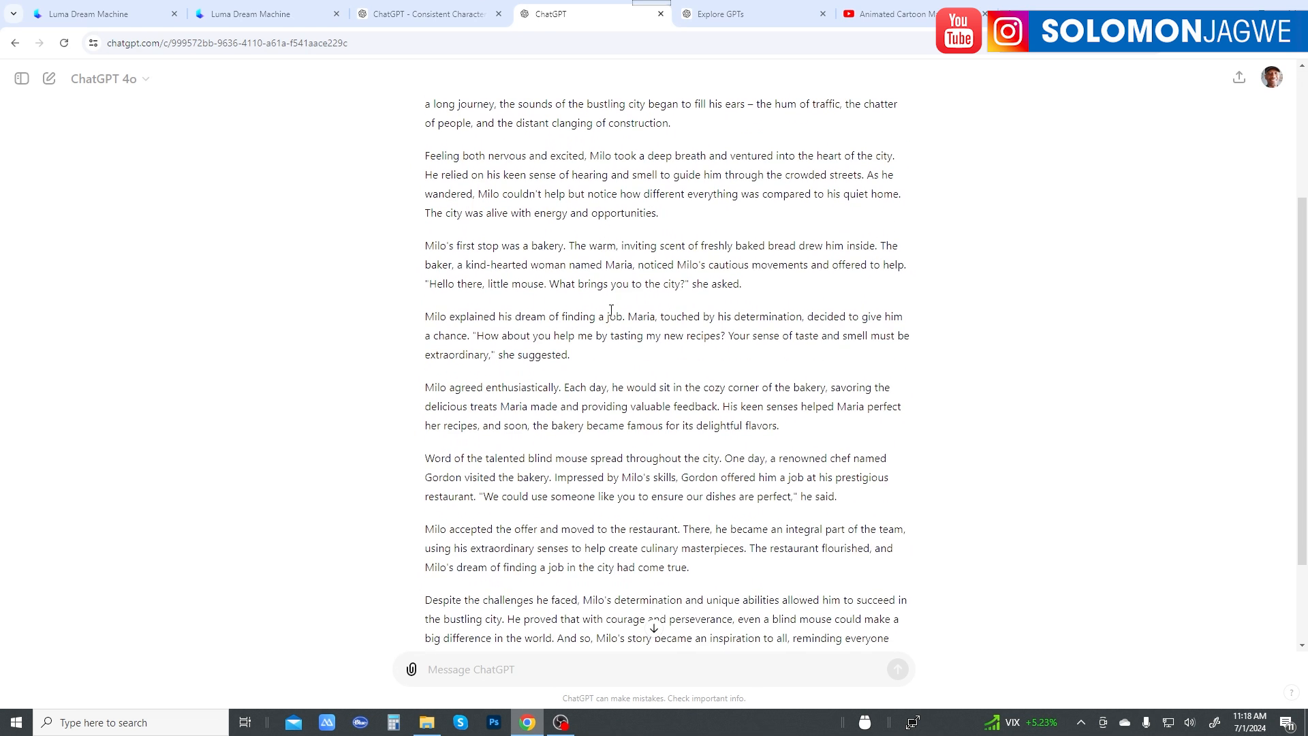
left_click(427, 15)
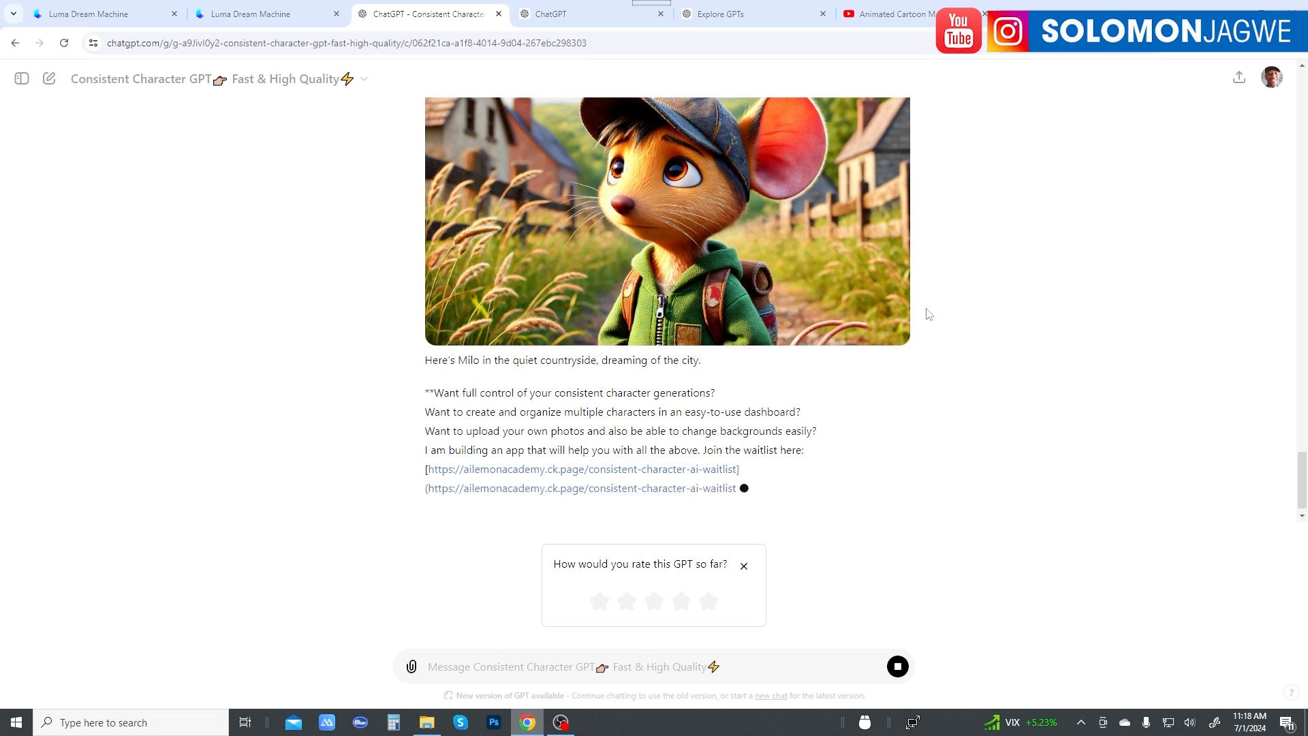
scroll(863, 312, "up", 3)
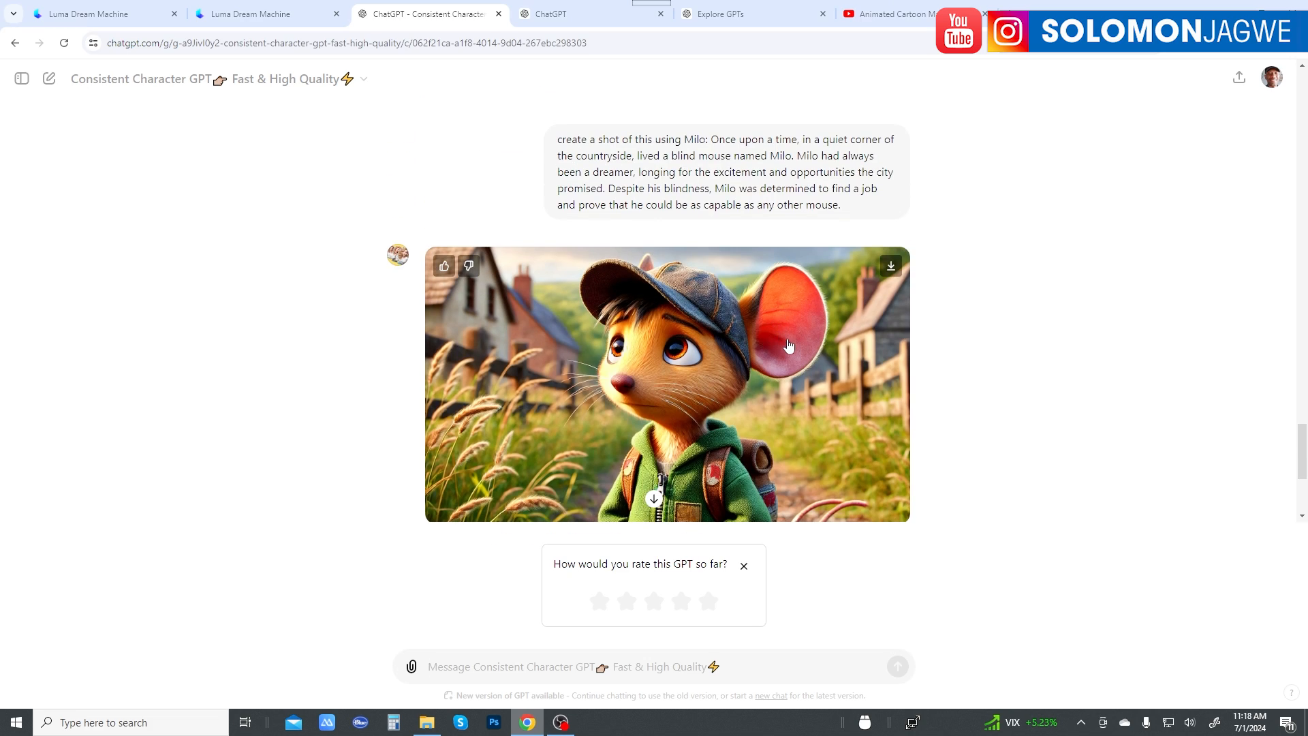
Step: Switch to Luma Dream Machine and review the earlier creations of the boy and his grandfather with their camera-motion prompts
left_click(248, 17)
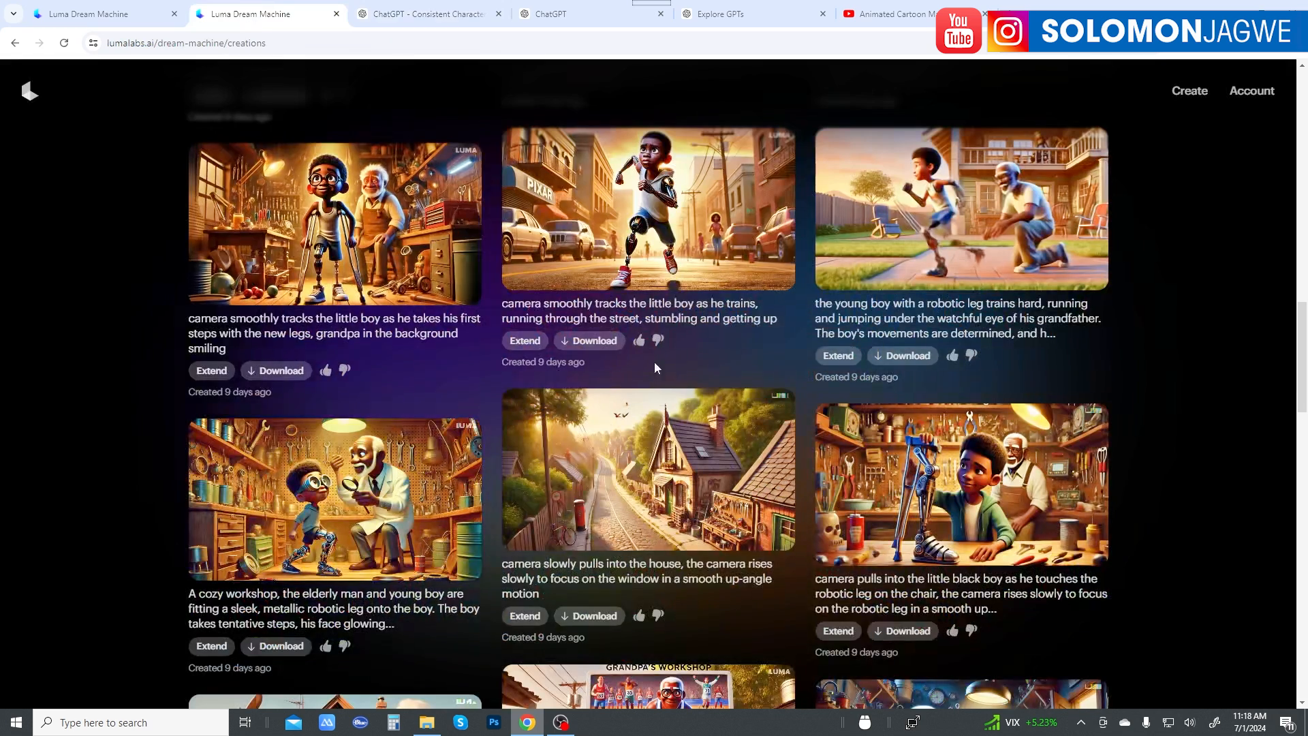
scroll(675, 376, "down", 4)
scroll(699, 389, "down", 5)
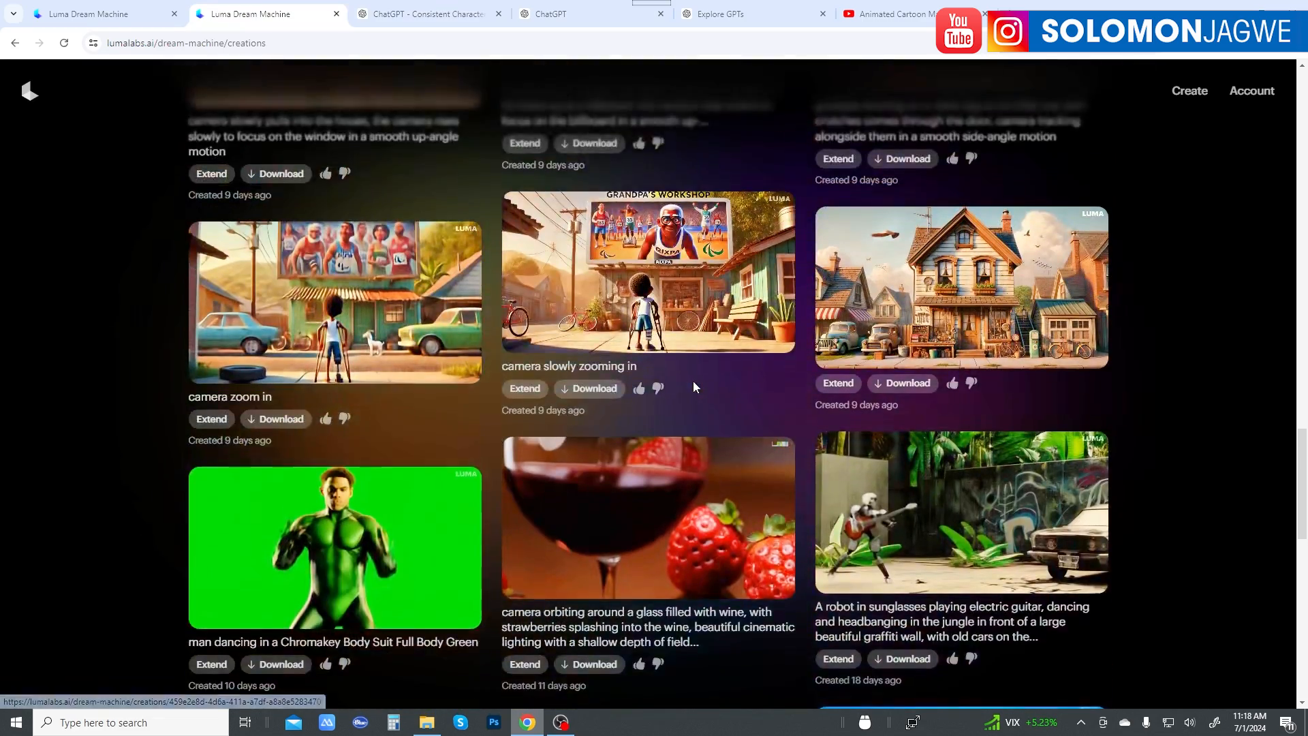
scroll(693, 387, "up", 3)
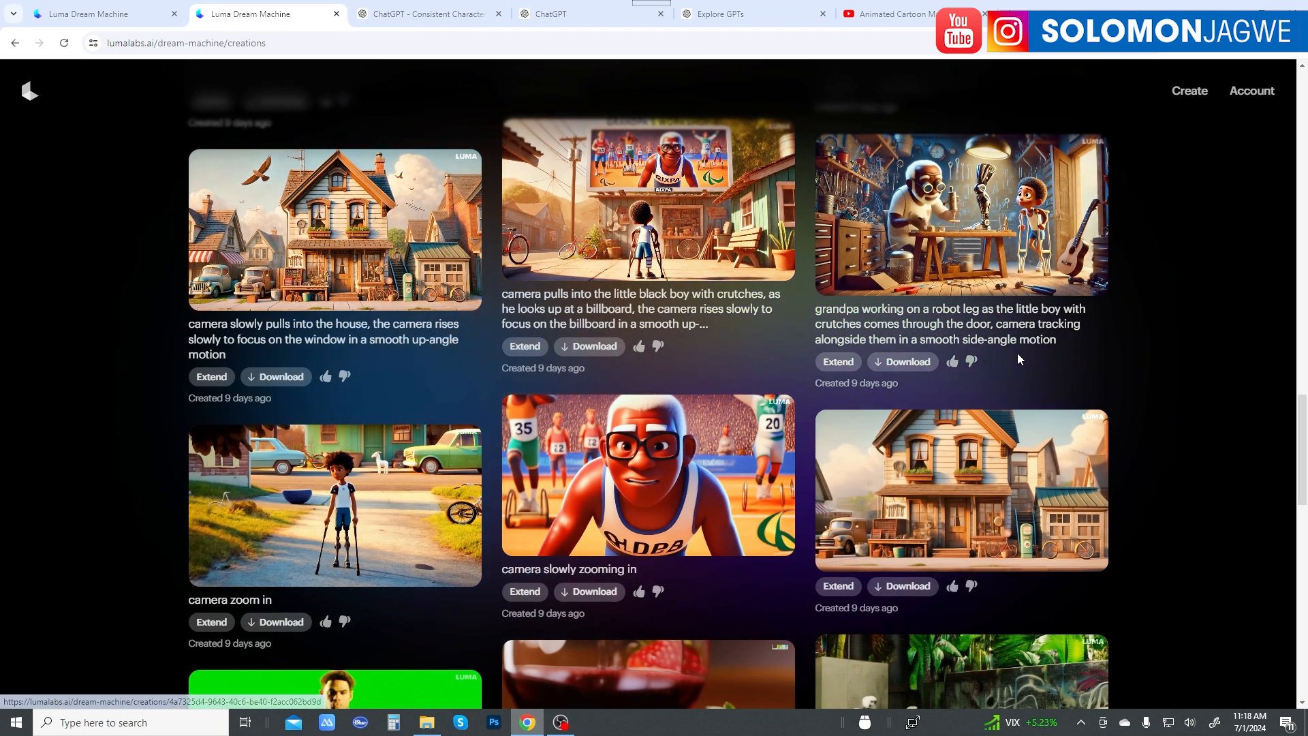
scroll(1018, 358, "up", 3)
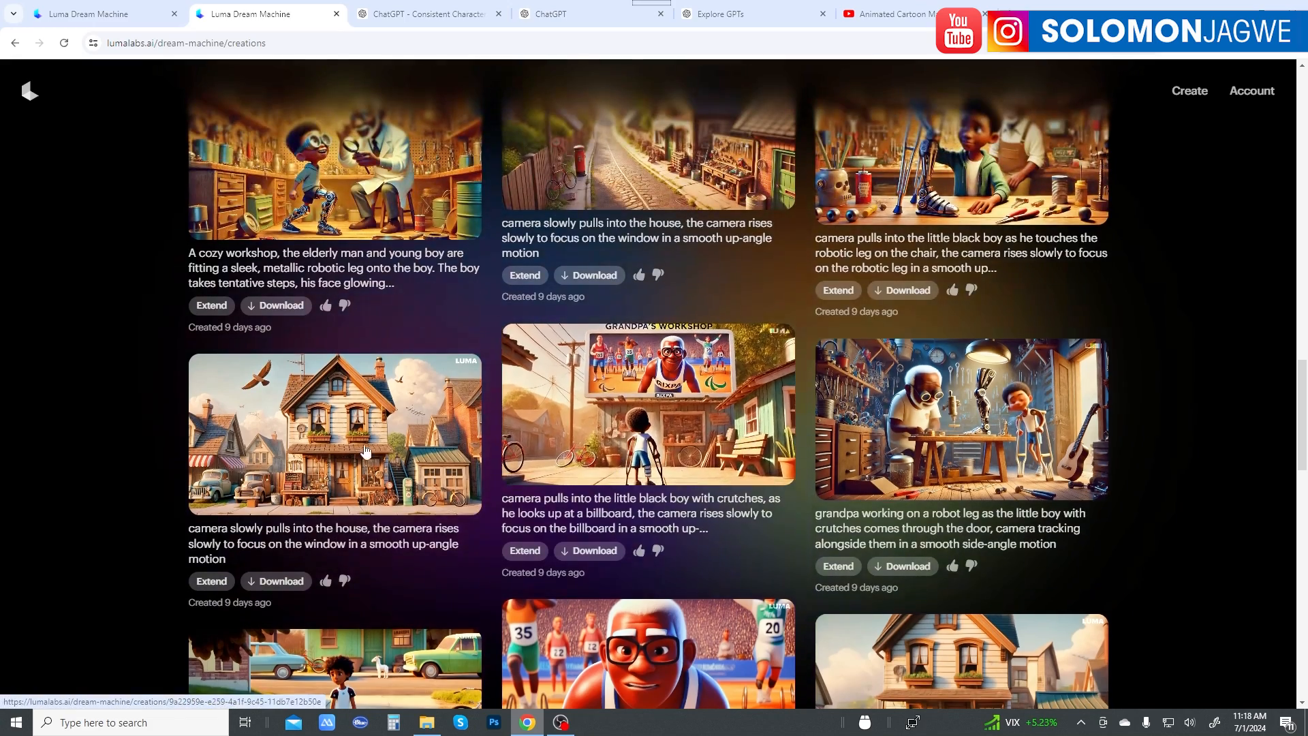
scroll(757, 313, "up", 2)
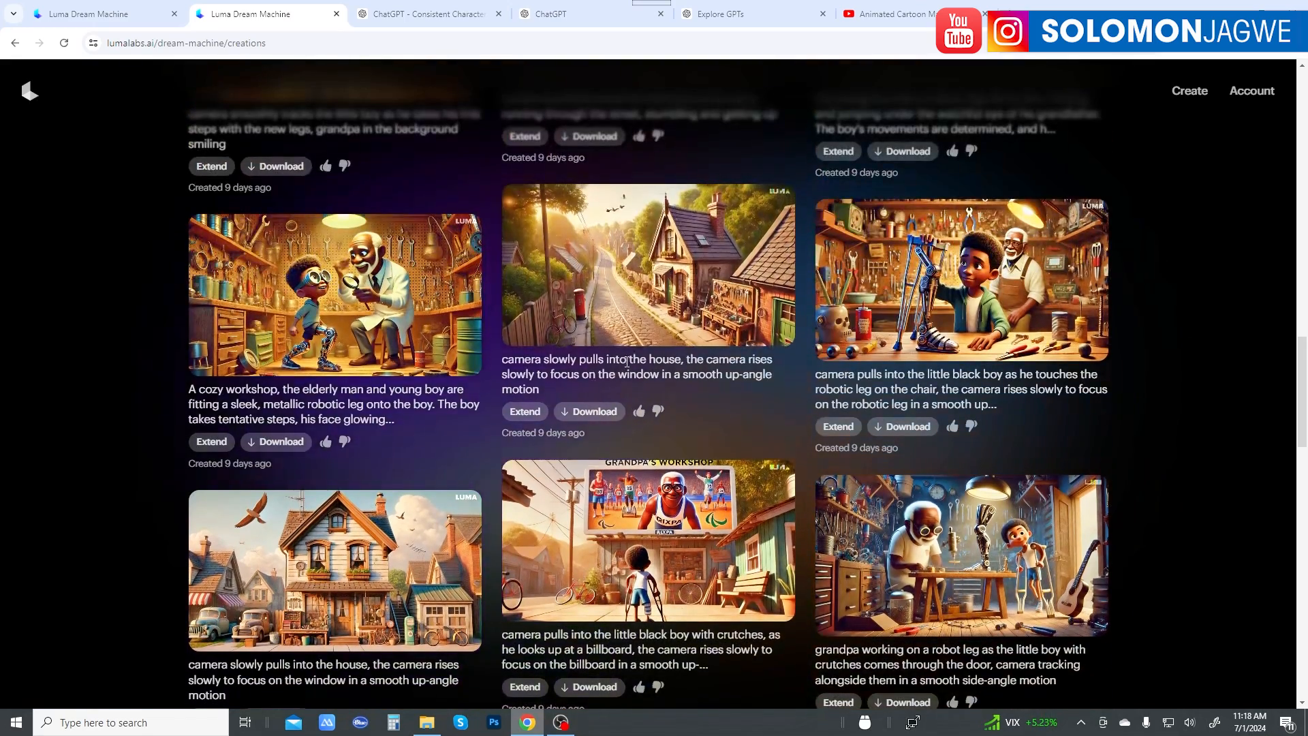
scroll(590, 408, "up", 2)
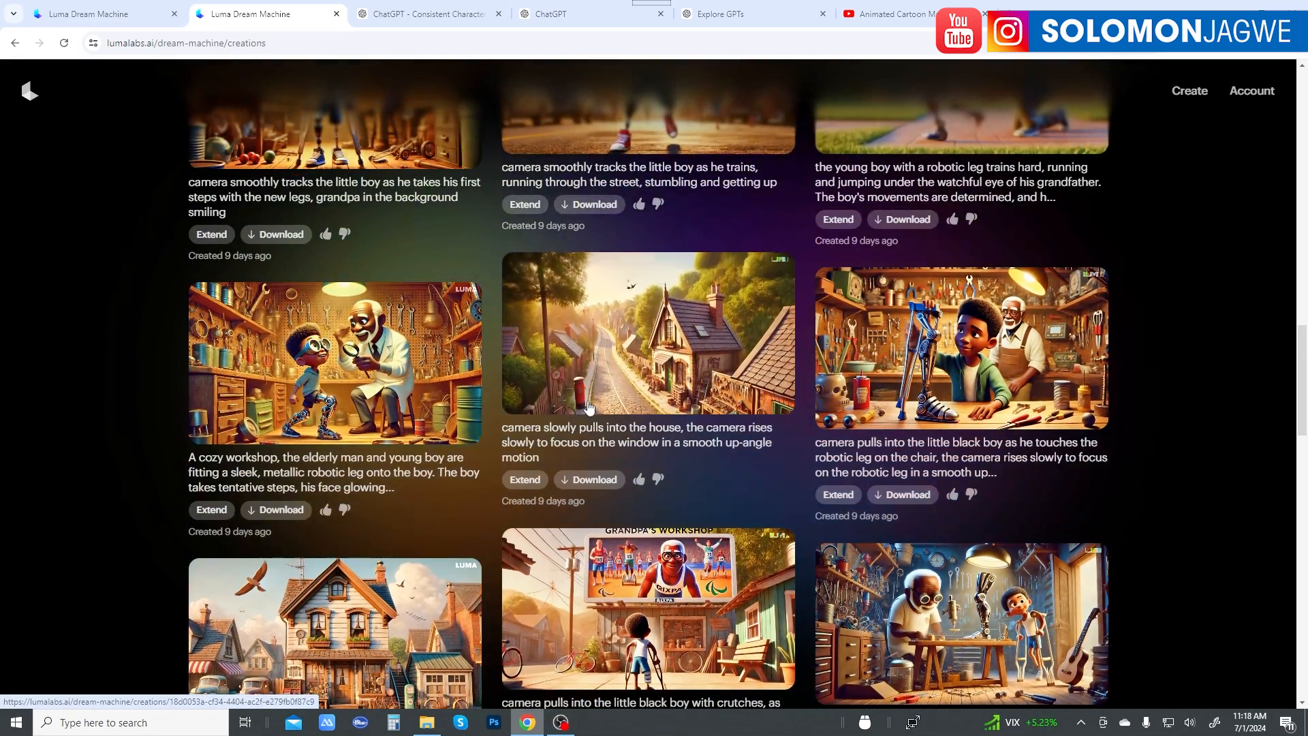
scroll(590, 408, "up", 4)
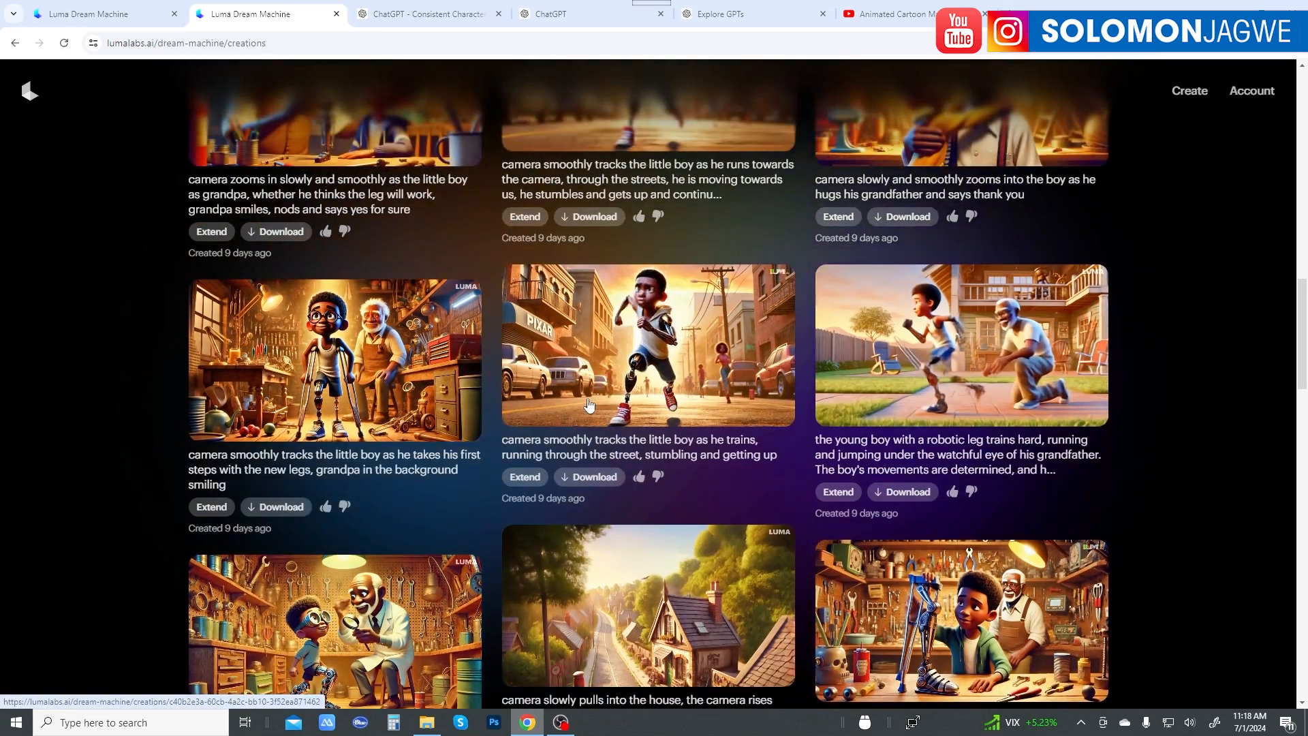
scroll(590, 404, "up", 3)
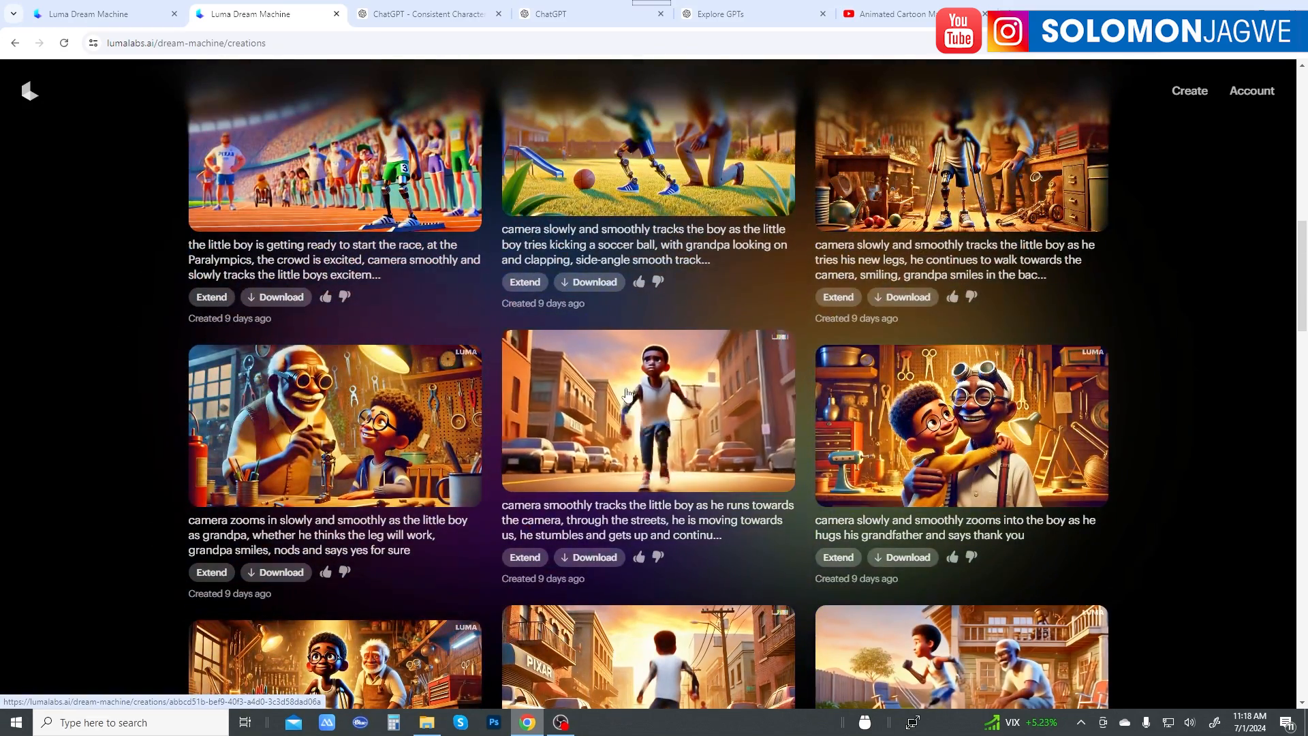
Step: Send Consistent Character GPT the request "make milo look like he did before in his appearance"
left_click(443, 15)
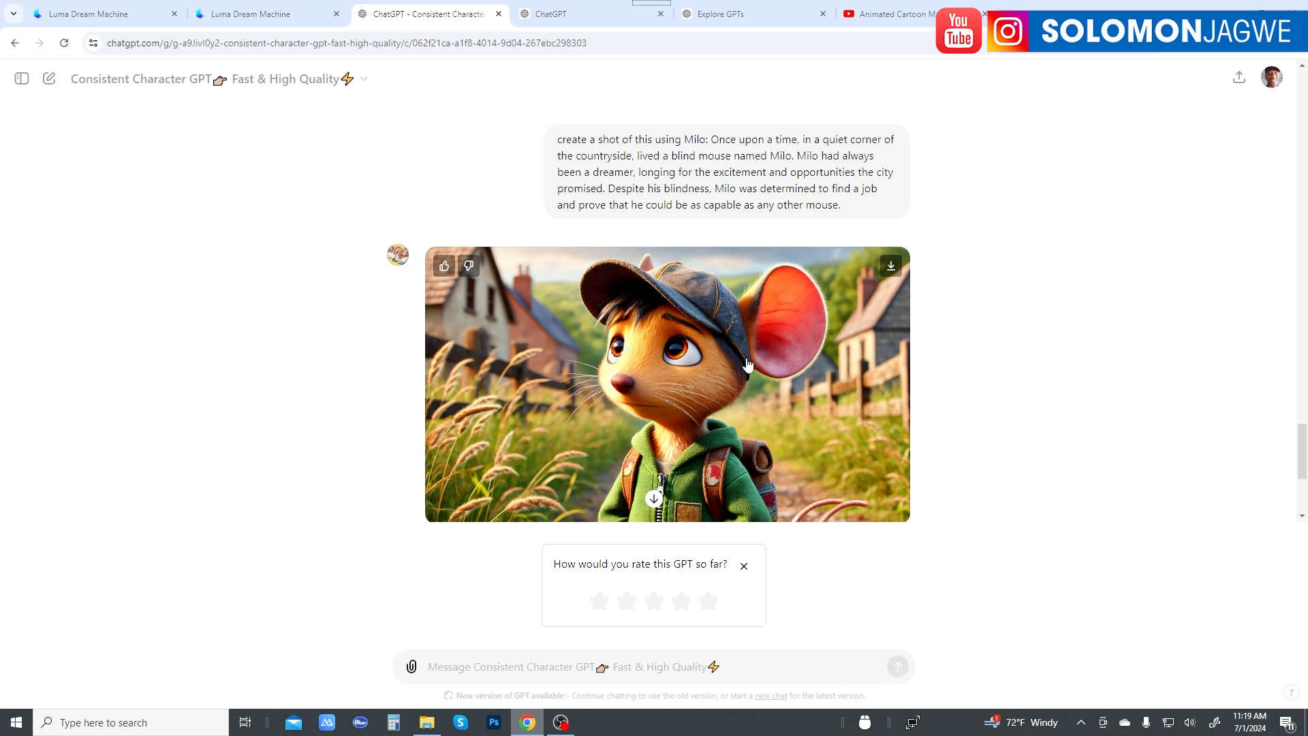
scroll(747, 364, "up", 3)
scroll(748, 363, "down", 5)
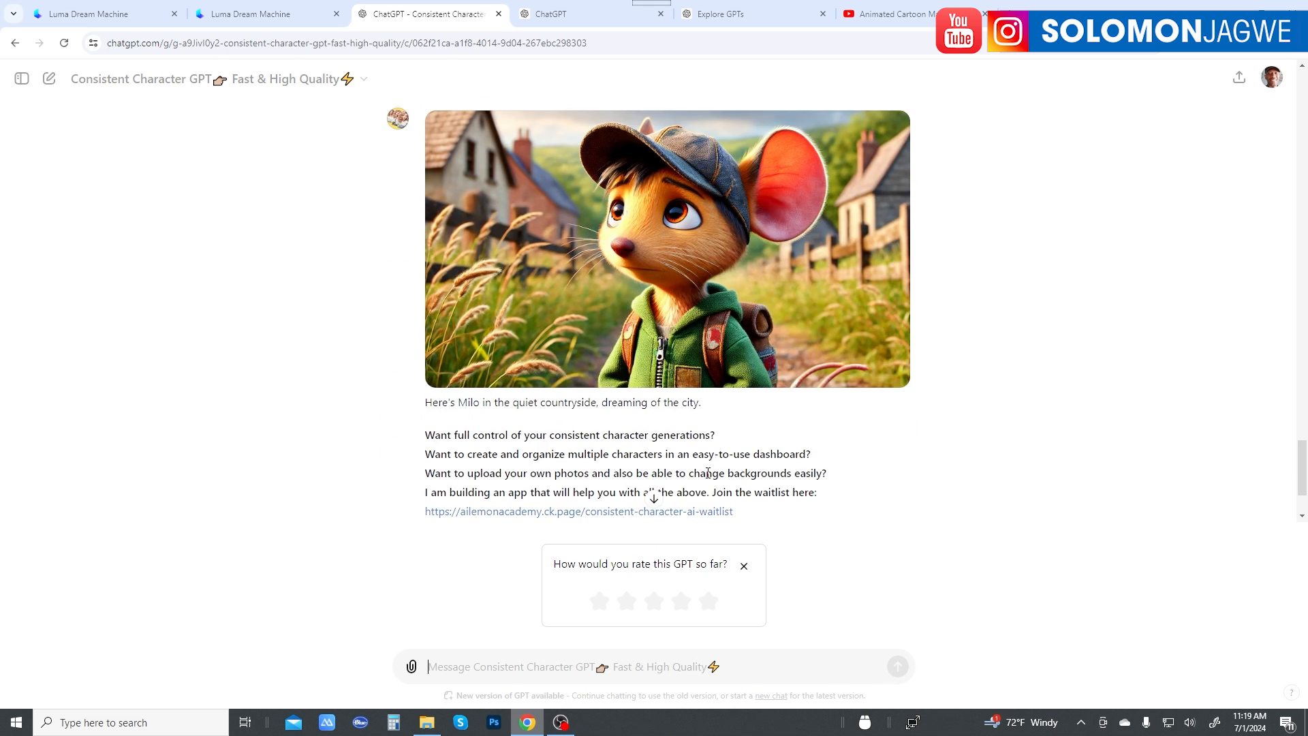
left_click(476, 669)
type("make milo look like he did before in his appearance")
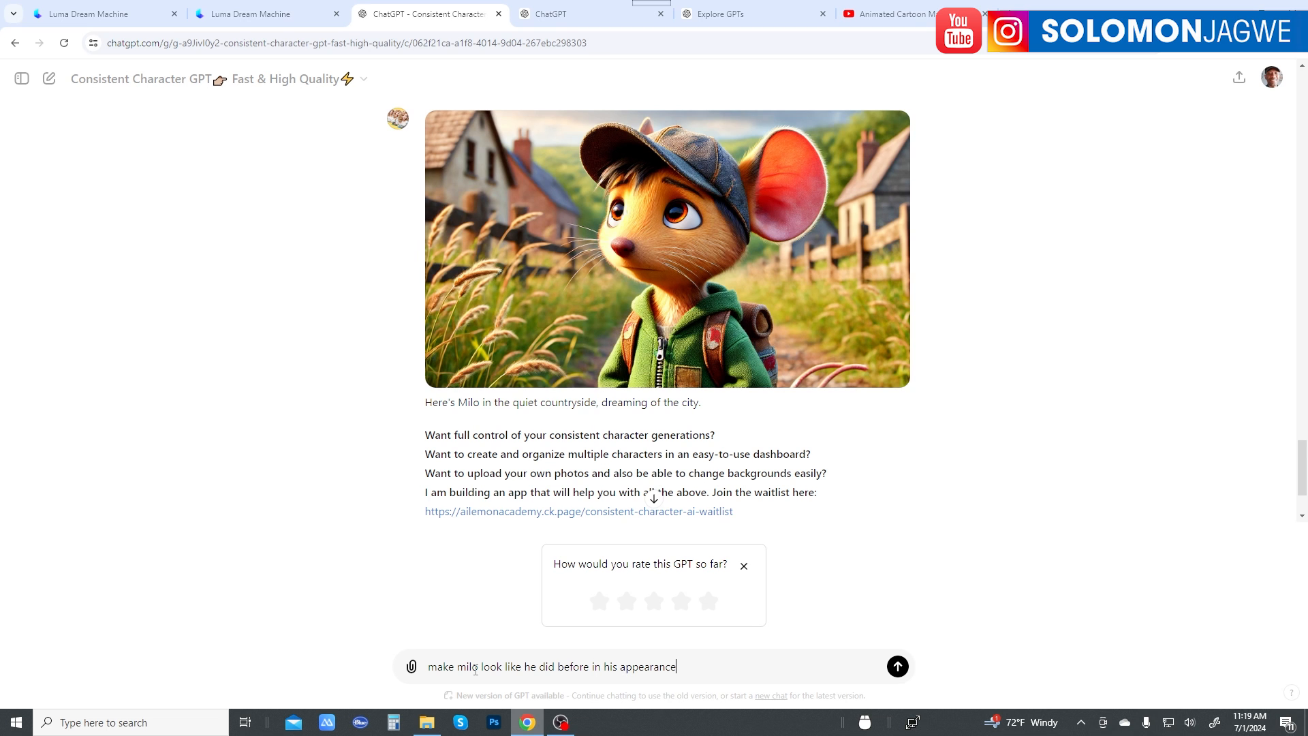
key("Return")
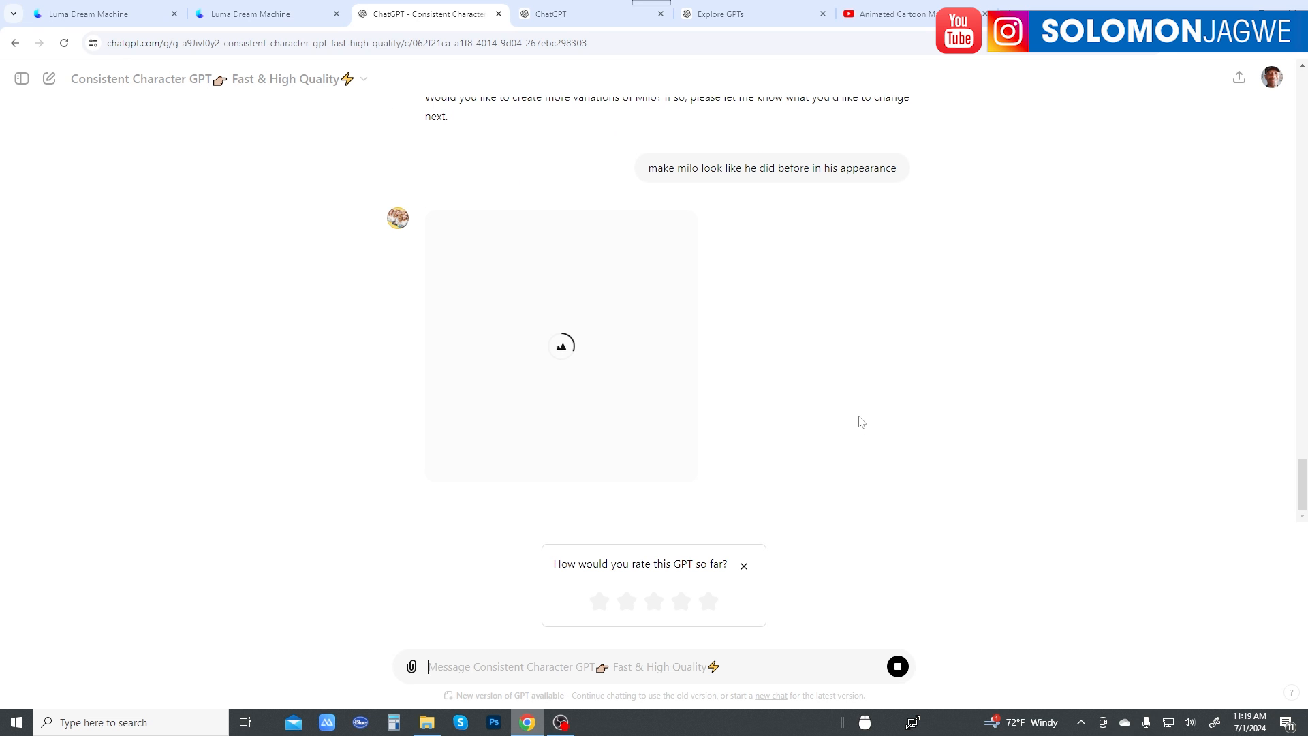
Step: Compare the newly generated Milo with the countryside and 16:9 images, checking fur, cap, clothing and format
scroll(861, 421, "up", 10)
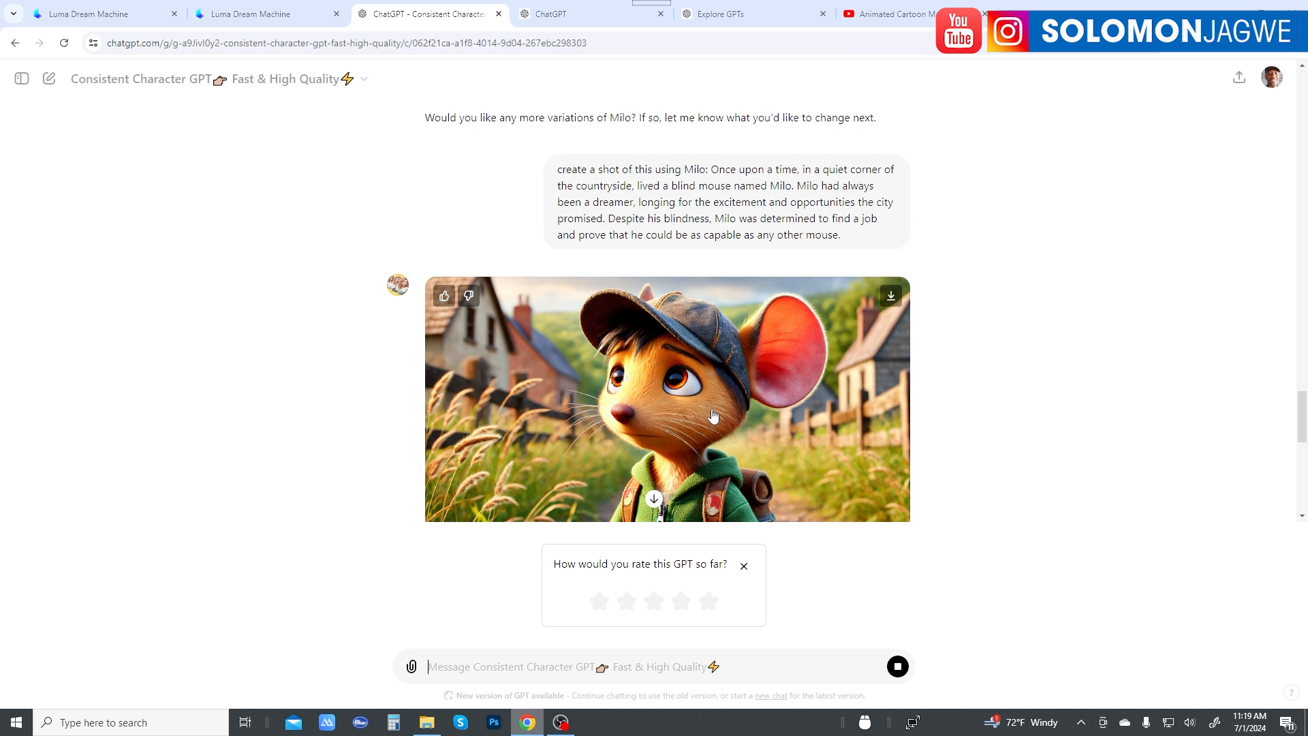
scroll(711, 416, "up", 8)
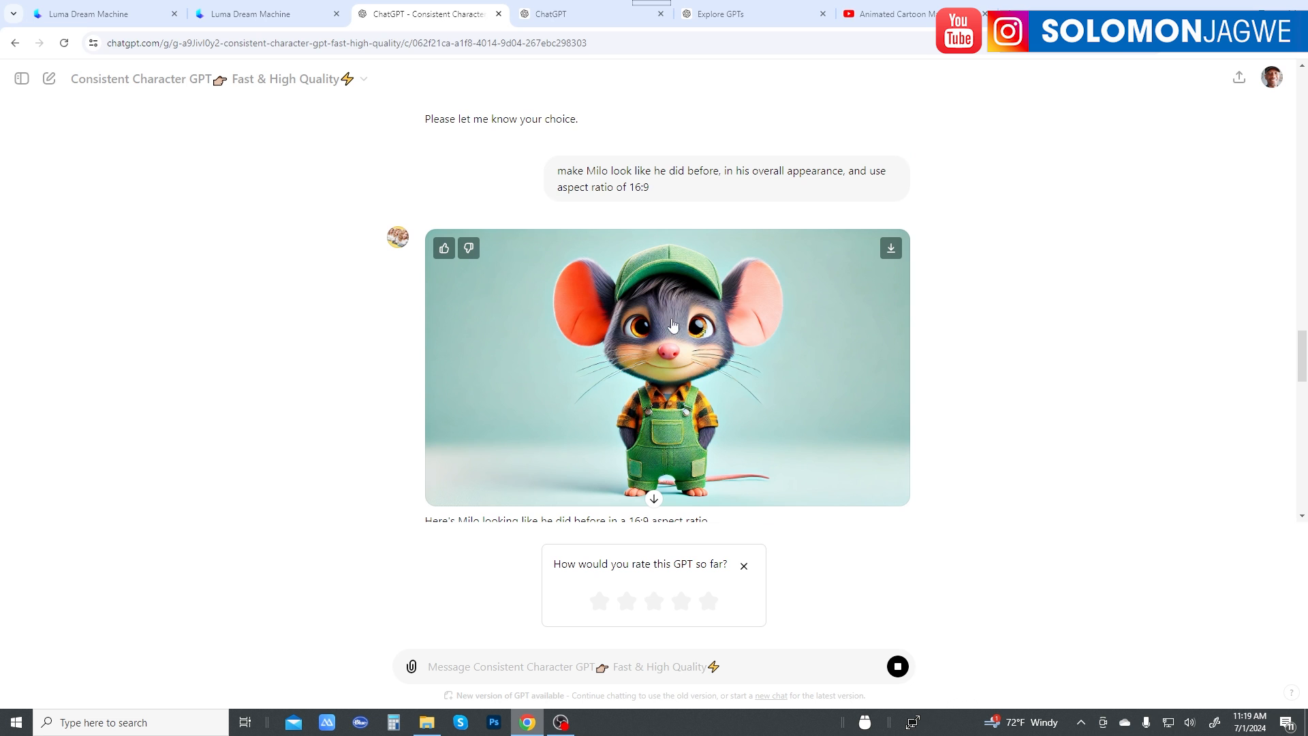
scroll(664, 378, "down", 15)
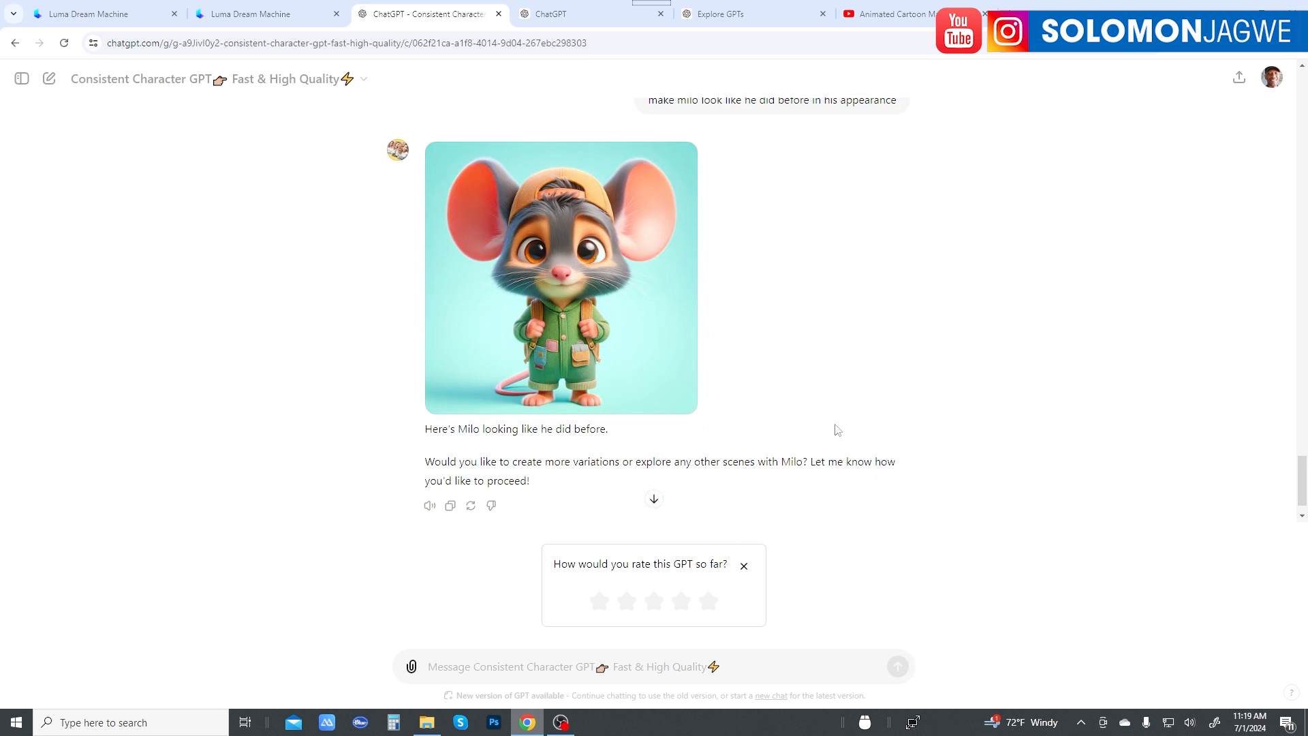
scroll(761, 401, "up", 3)
scroll(761, 401, "up", 4)
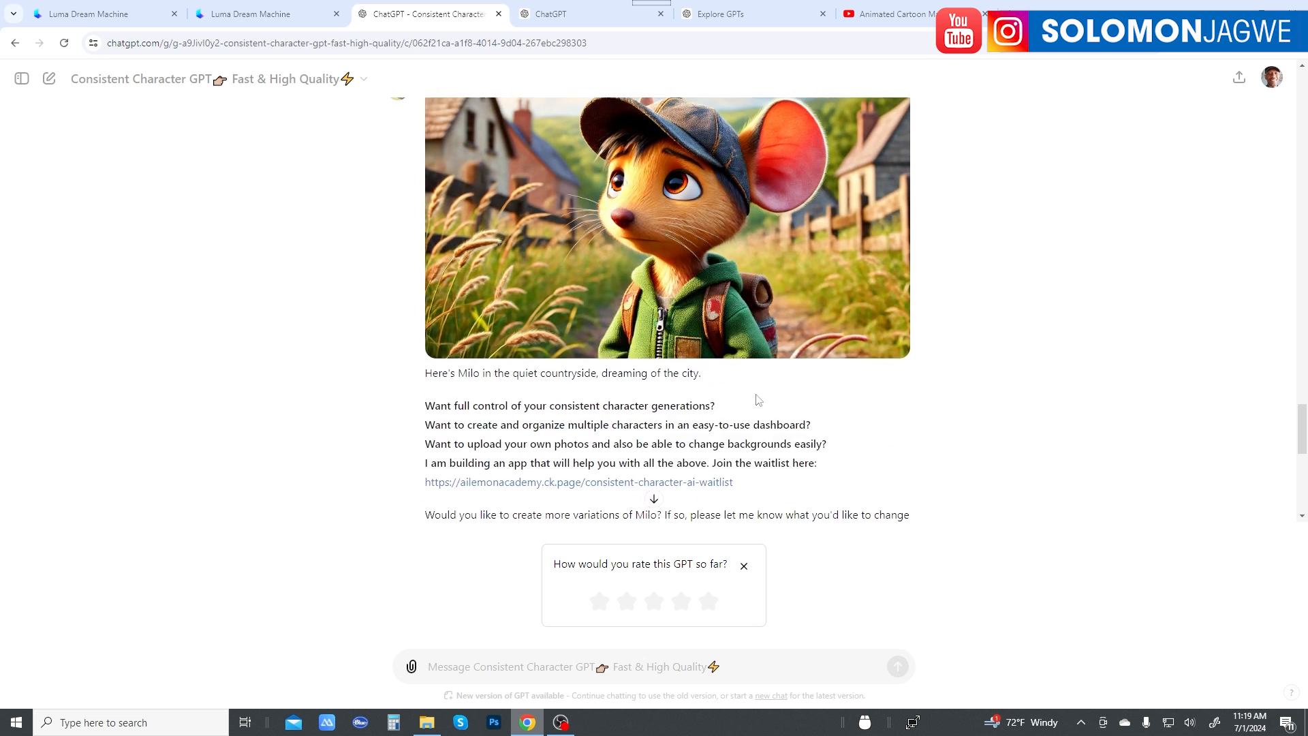
scroll(753, 315, "down", 7)
scroll(736, 286, "up", 6)
scroll(722, 259, "up", 2)
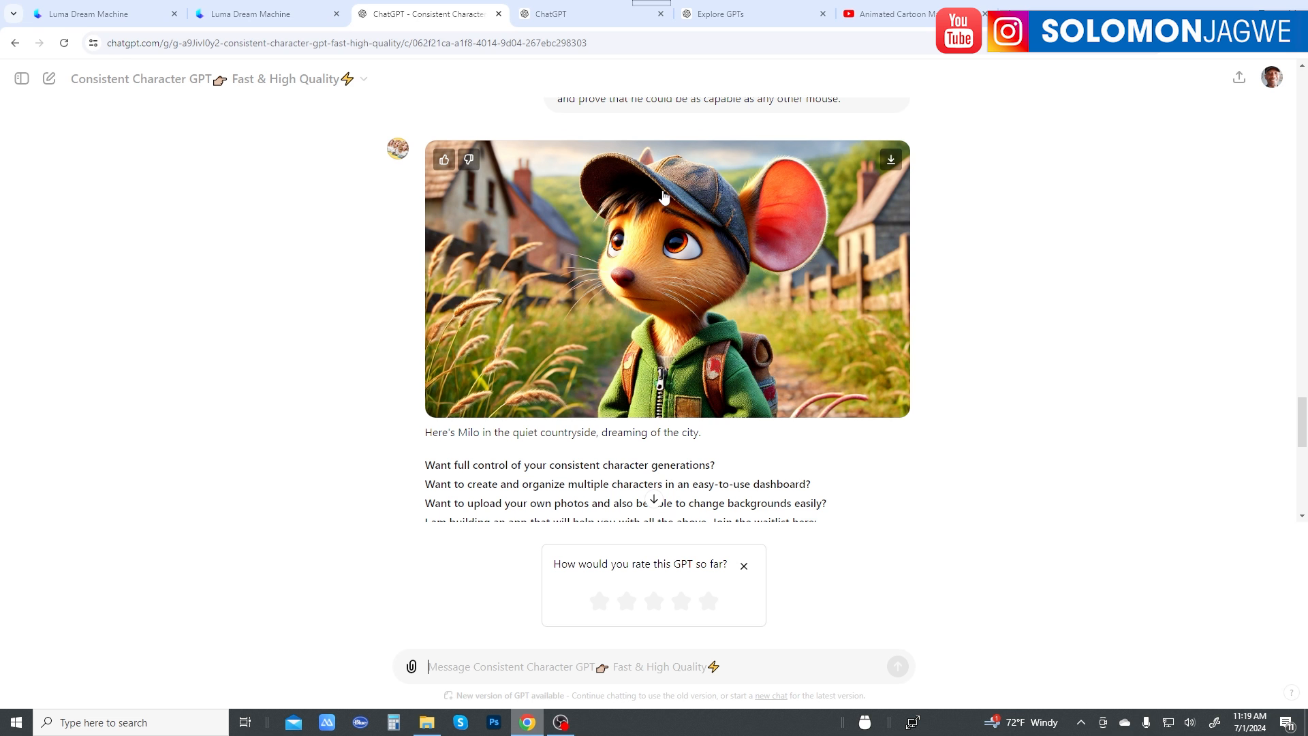
Step: Copy the story's second paragraph, starting "One crisp morning", and return to the Consistent Character GPT conversation
left_click(584, 15)
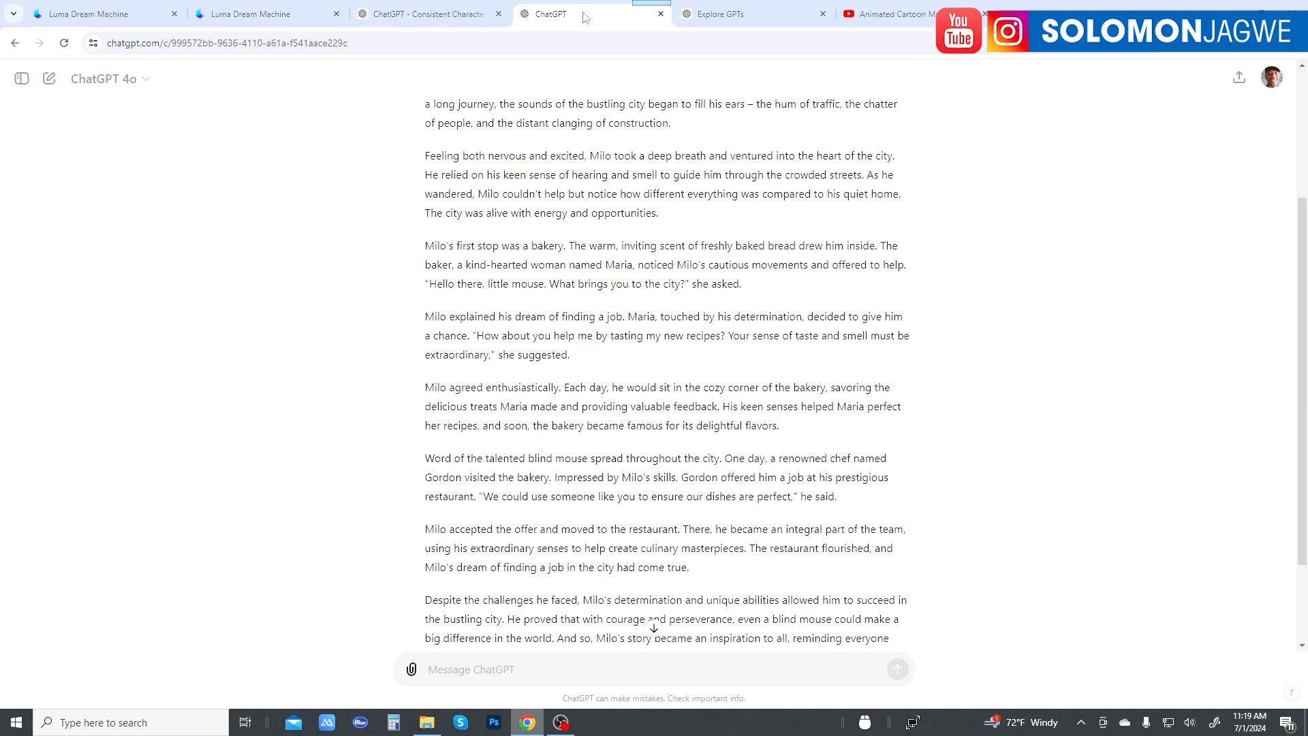
scroll(750, 204, "up", 3)
triple_click(806, 175)
left_click_drag(673, 328, 424, 269)
right_click(474, 280)
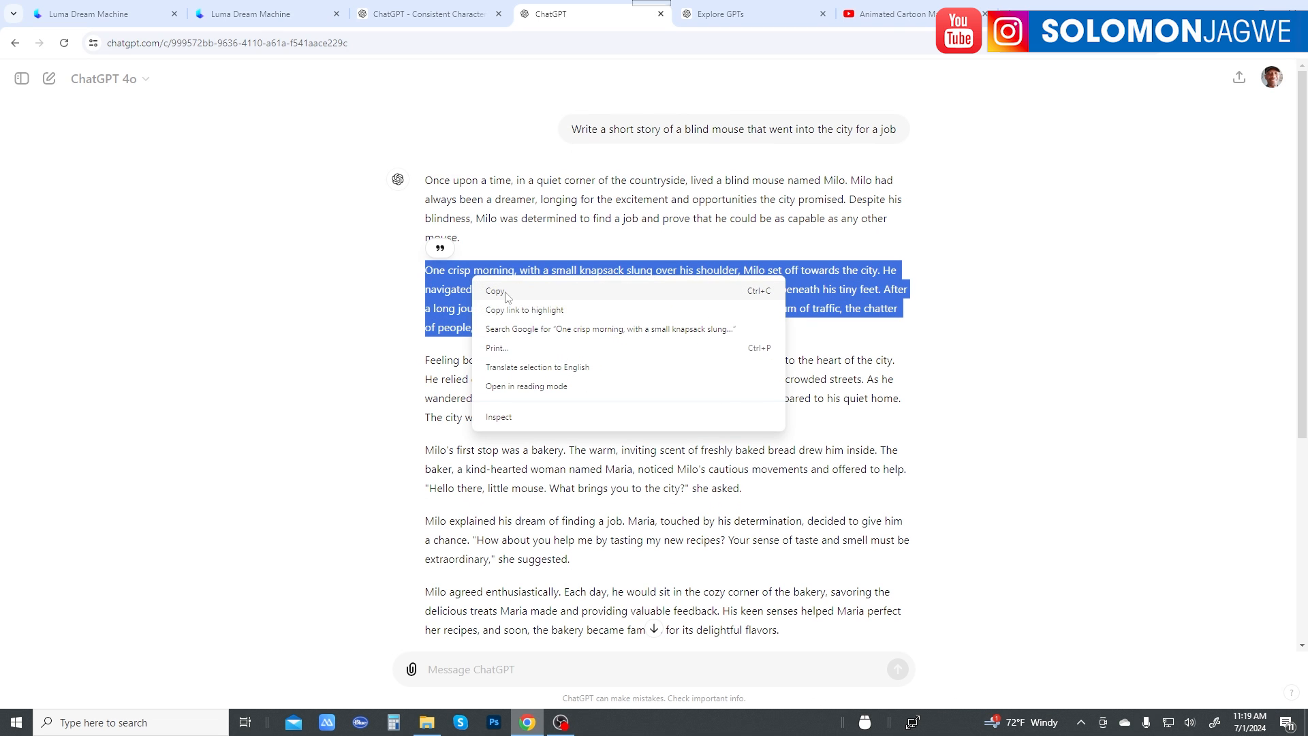
left_click(507, 292)
left_click(409, 15)
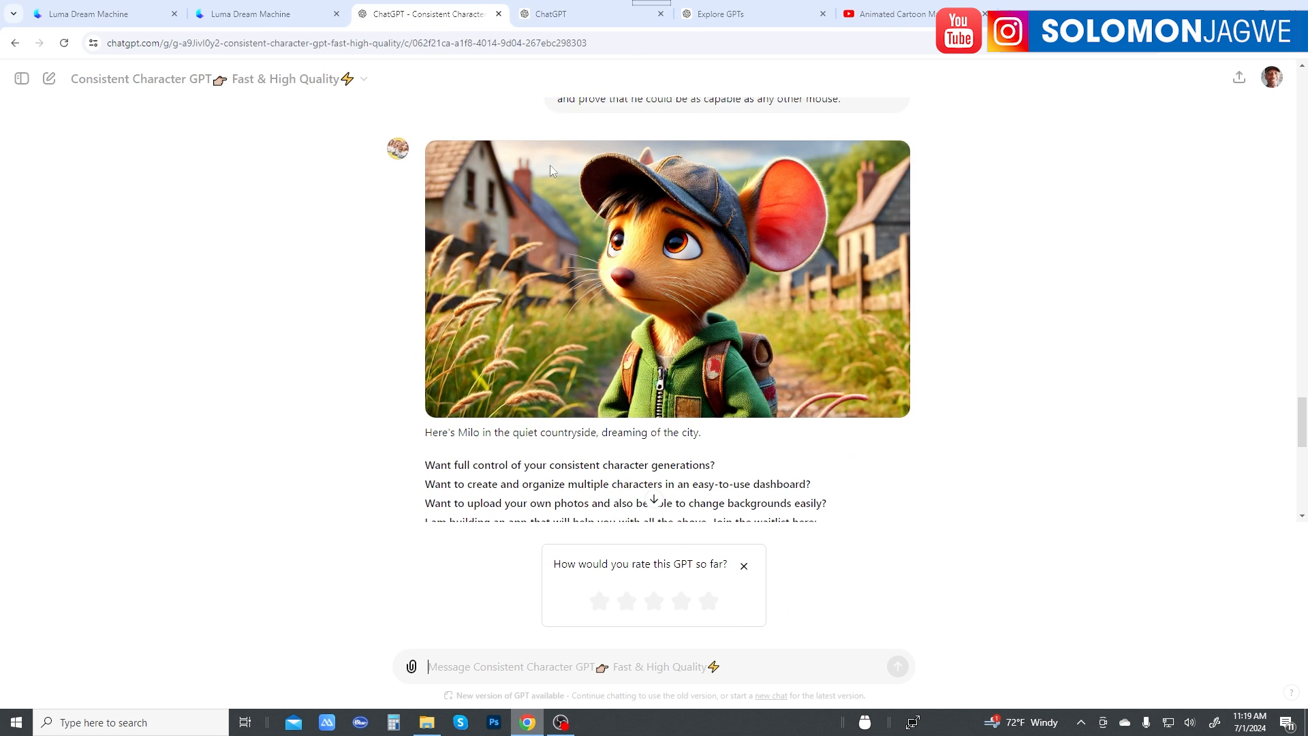
scroll(692, 532, "down", 5)
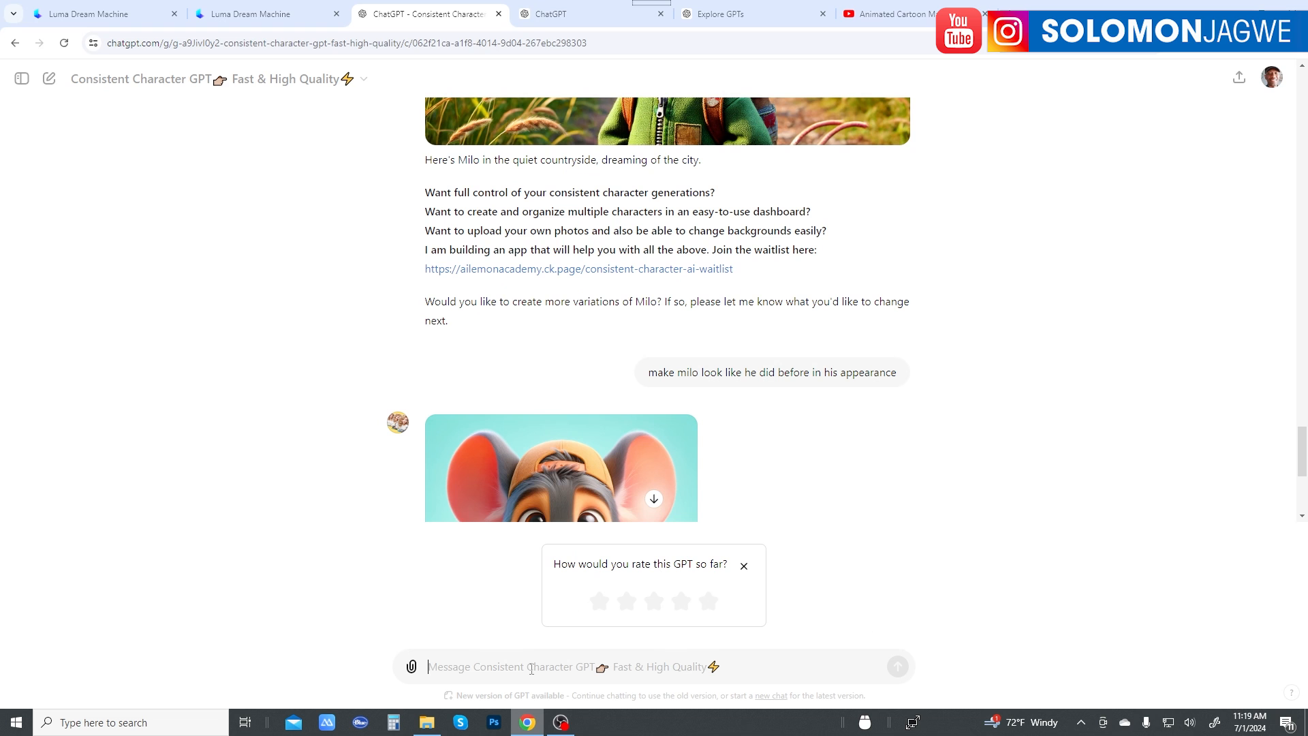
Step: Send the copied "One crisp morning" paragraph prefixed with "create a shot of Milo, with the way he looked before with this setting:"
key("ctrl+v")
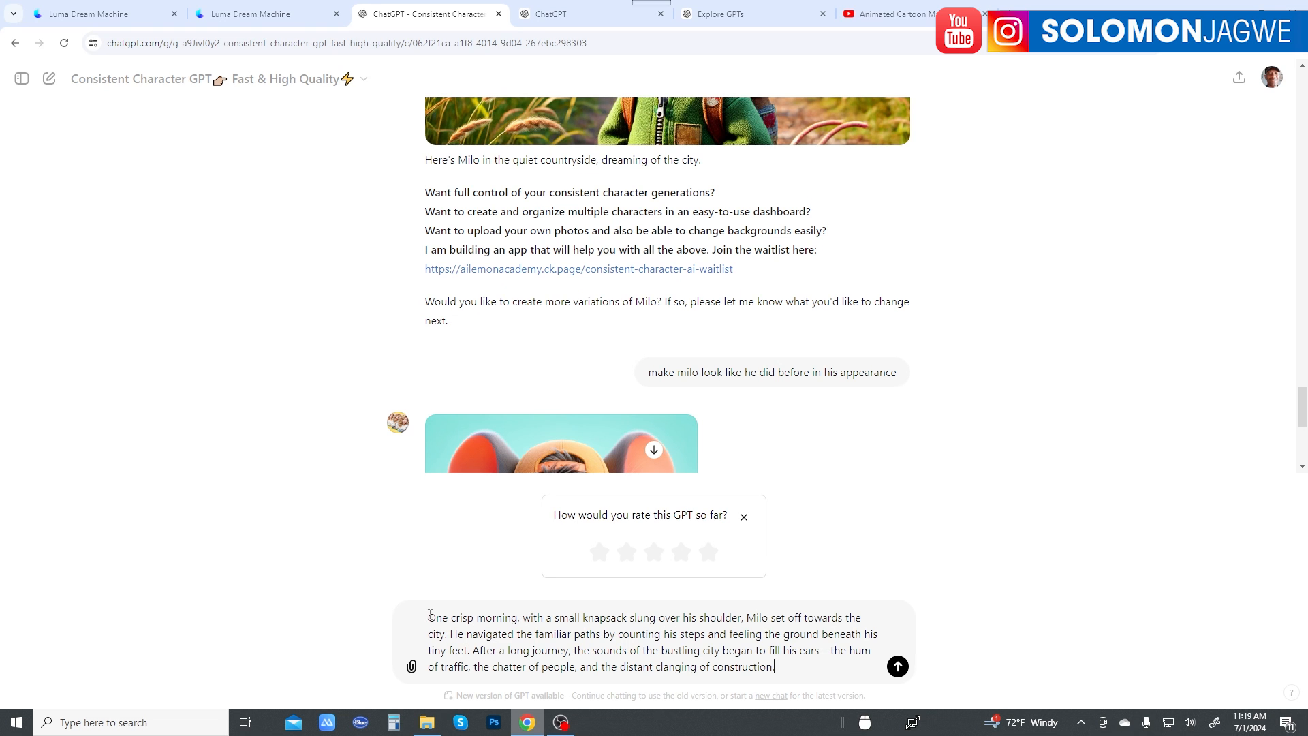
left_click(430, 615)
type("create a ho")
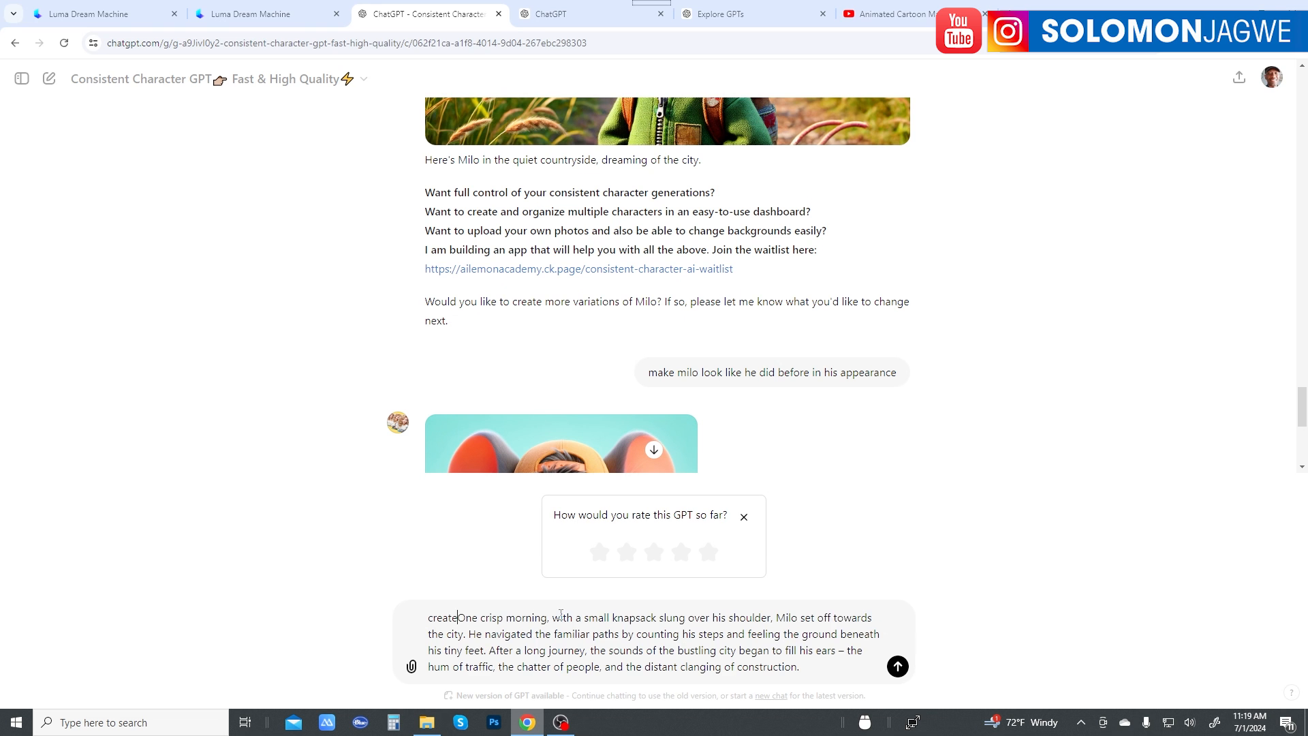
key("BackSpace")
key("BackSpace")
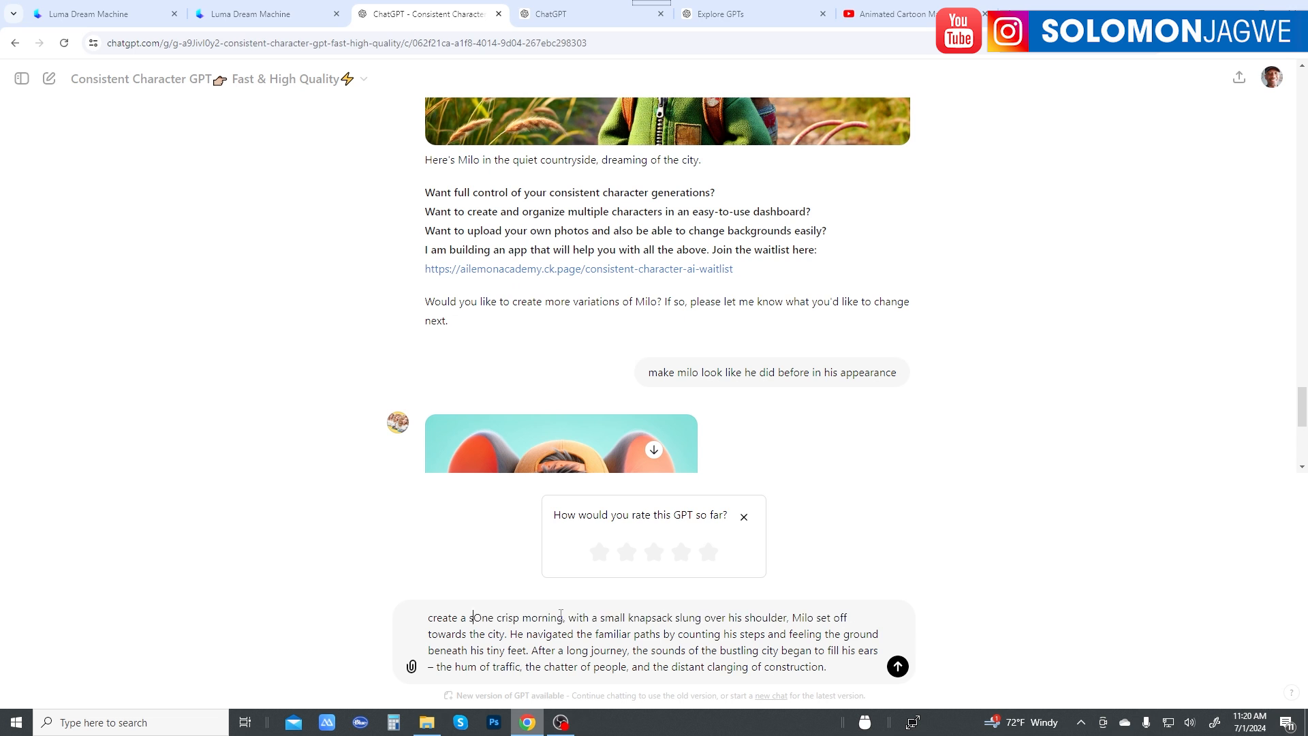
type("shot of M")
type("iloe.")
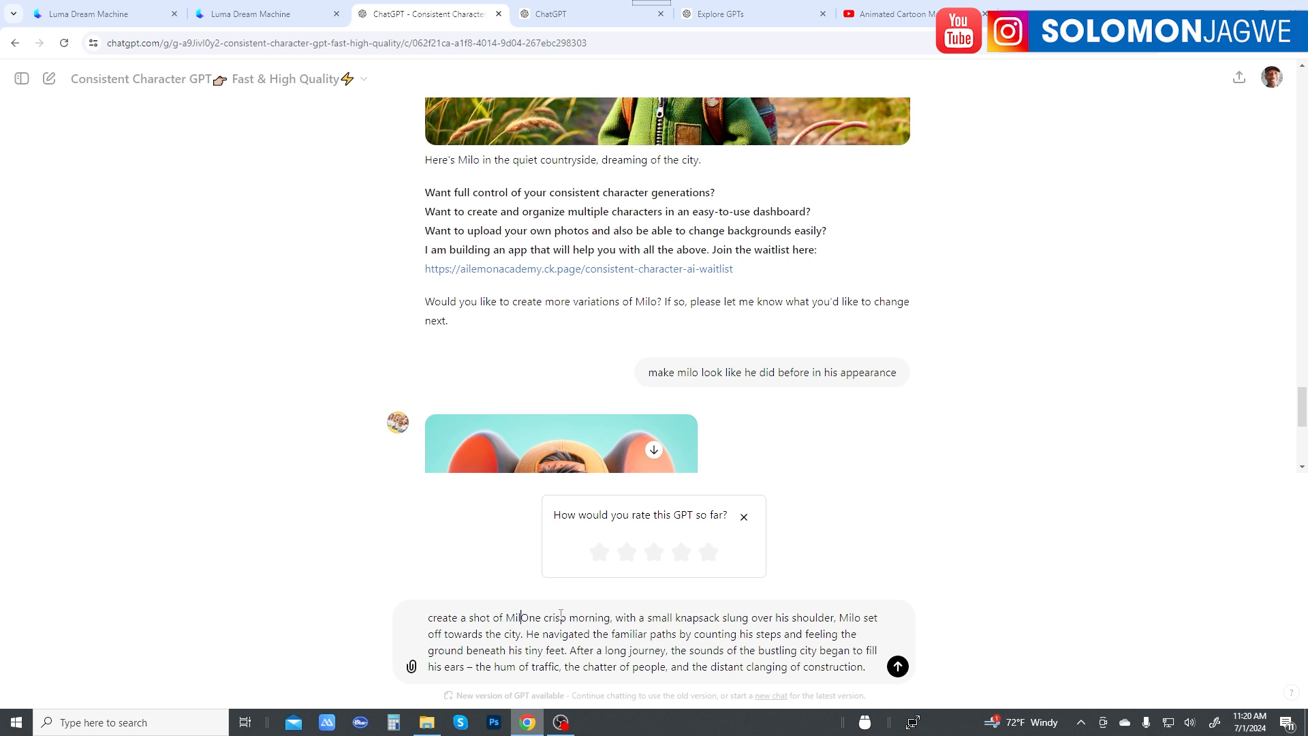
key("BackSpace")
key("BackSpace")
type(", with th")
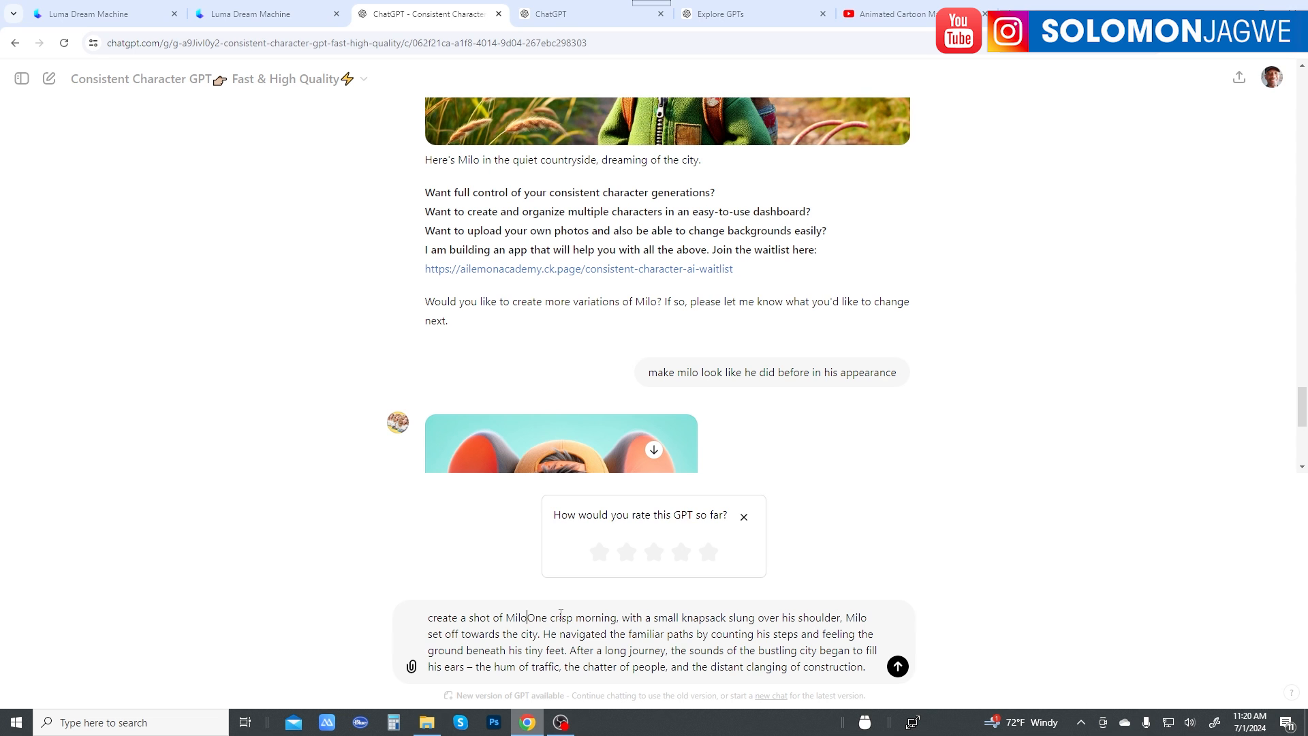
type("e way he ")
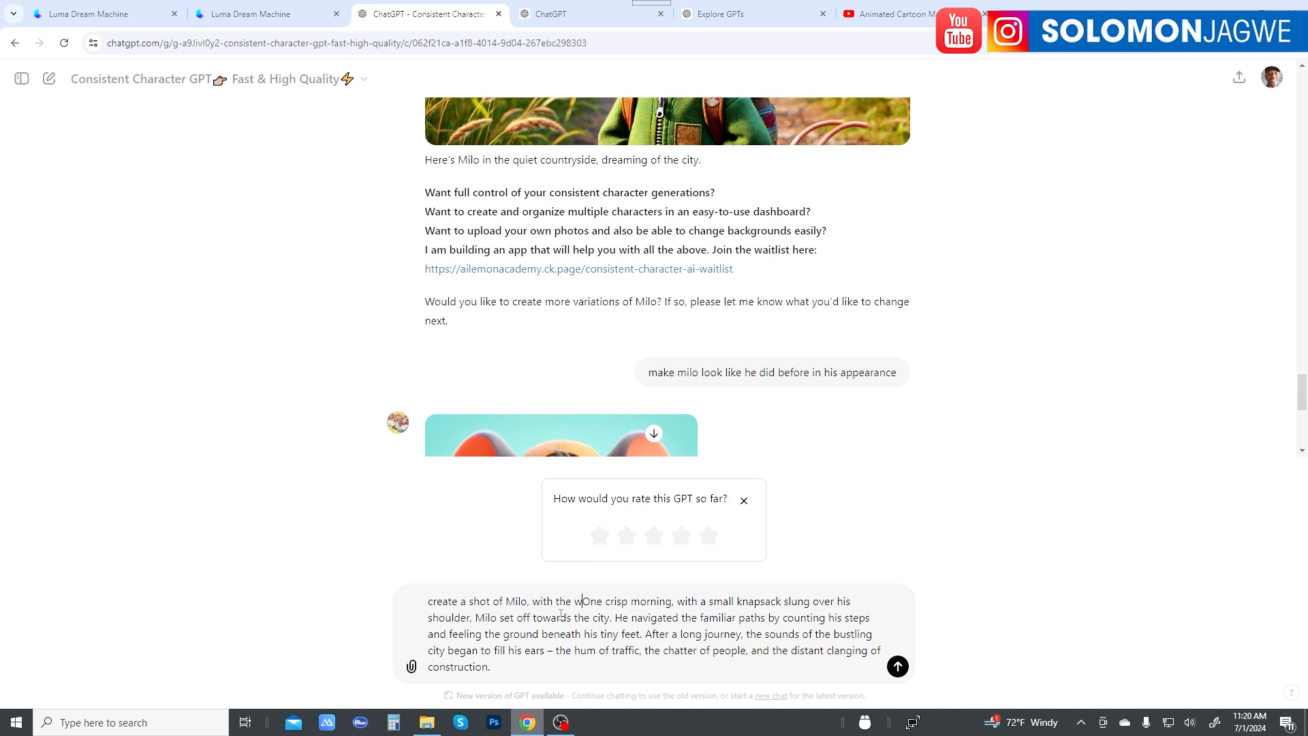
type("looked bo")
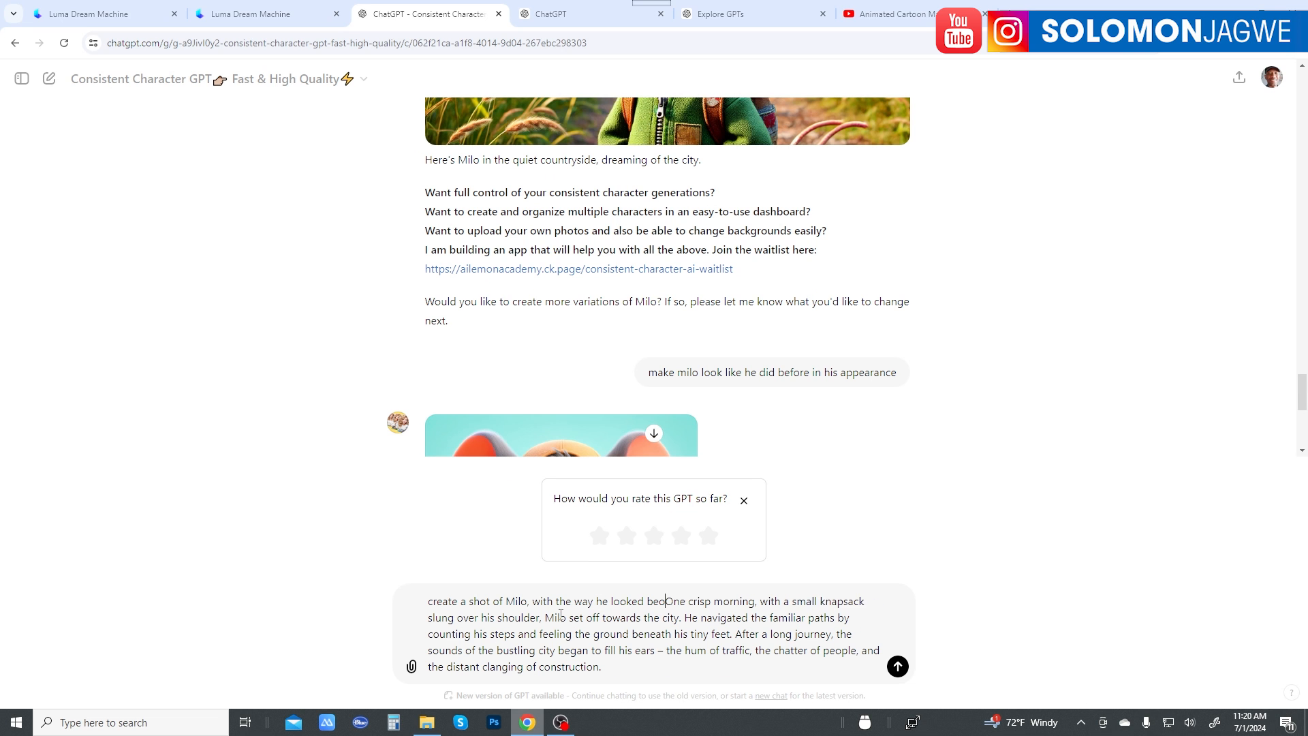
key("BackSpace")
type("e")
type("fore")
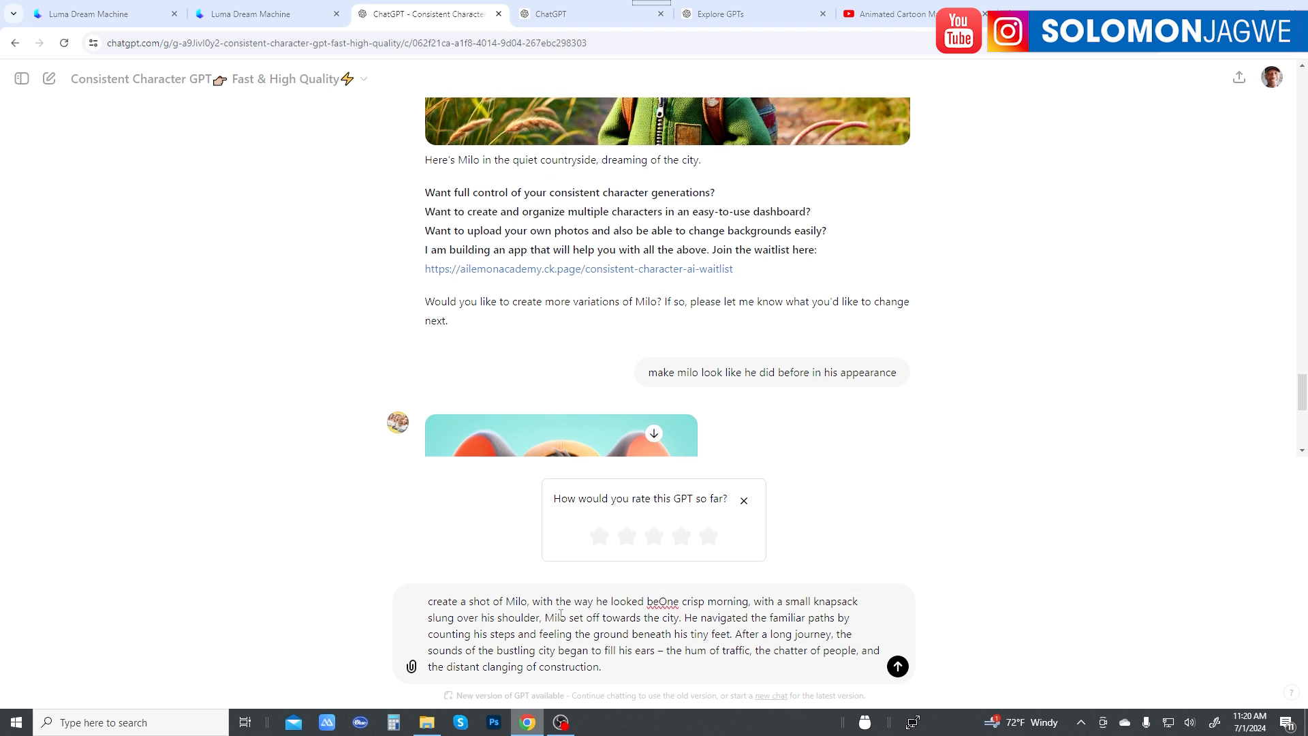
type(" with this ")
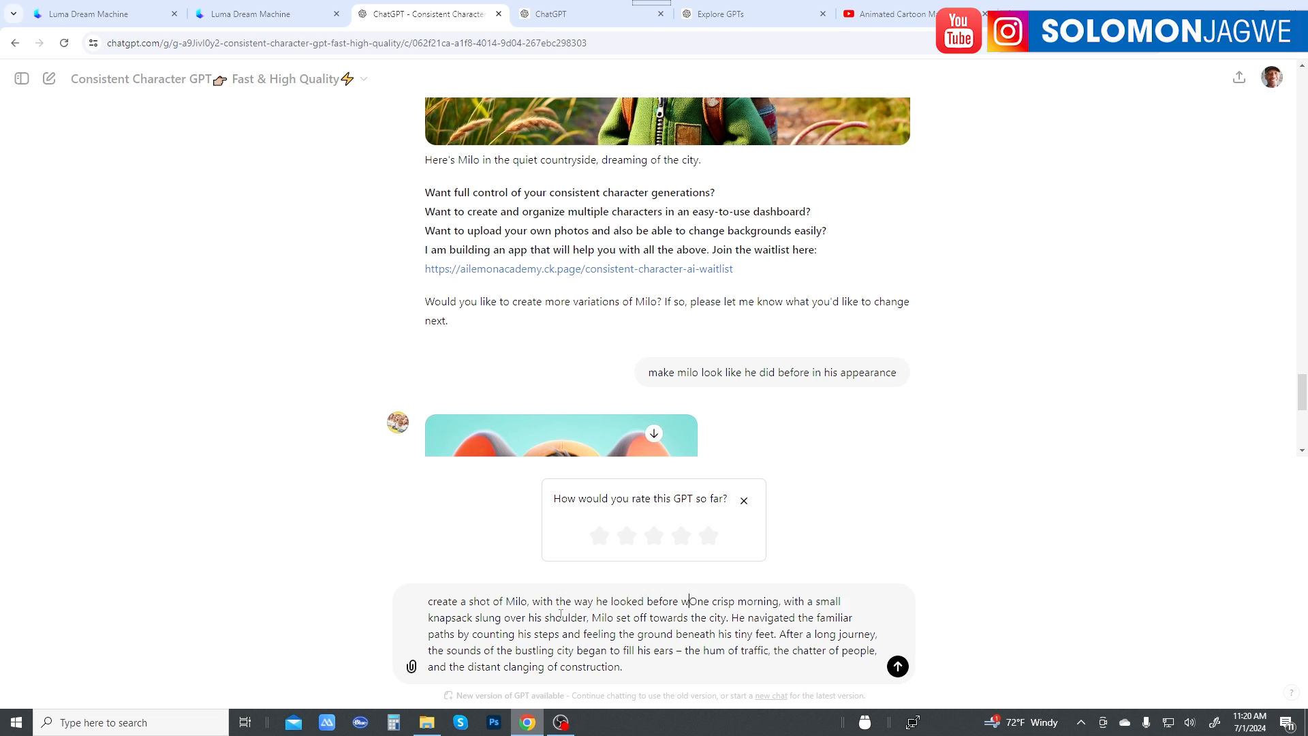
type("setting:")
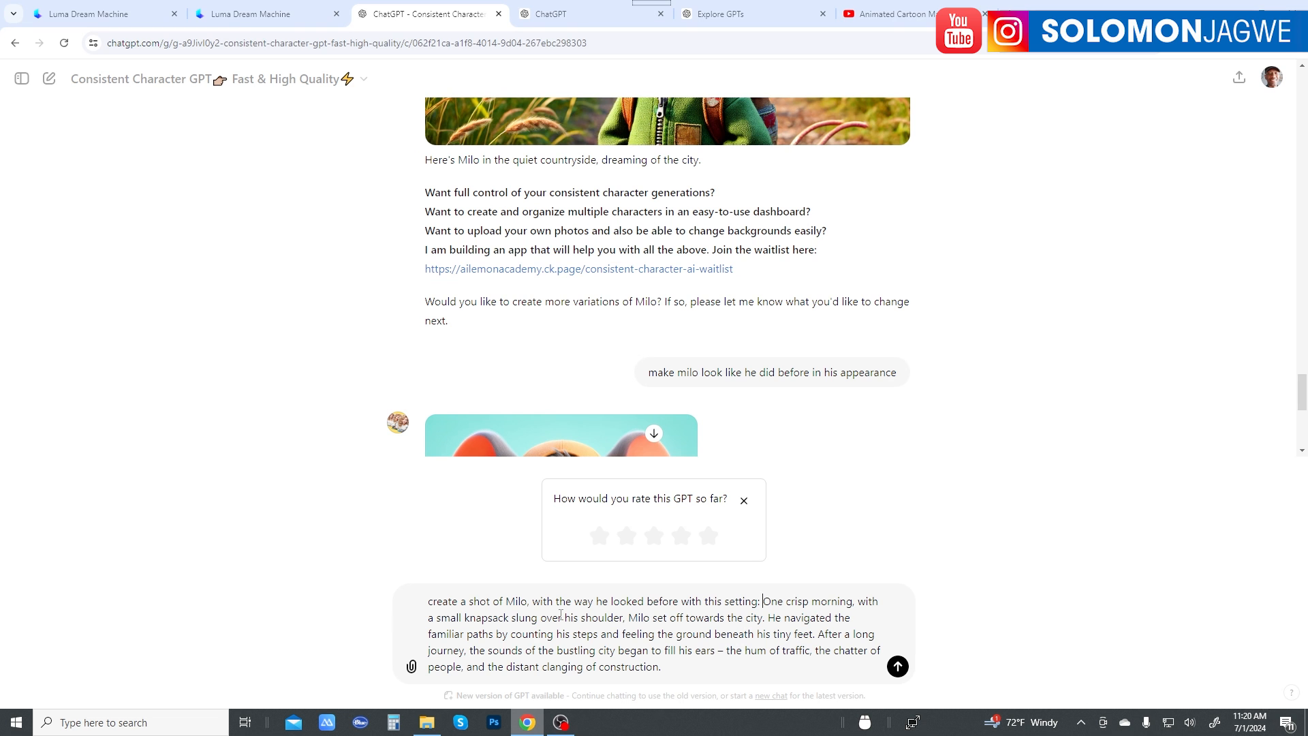
key("Return")
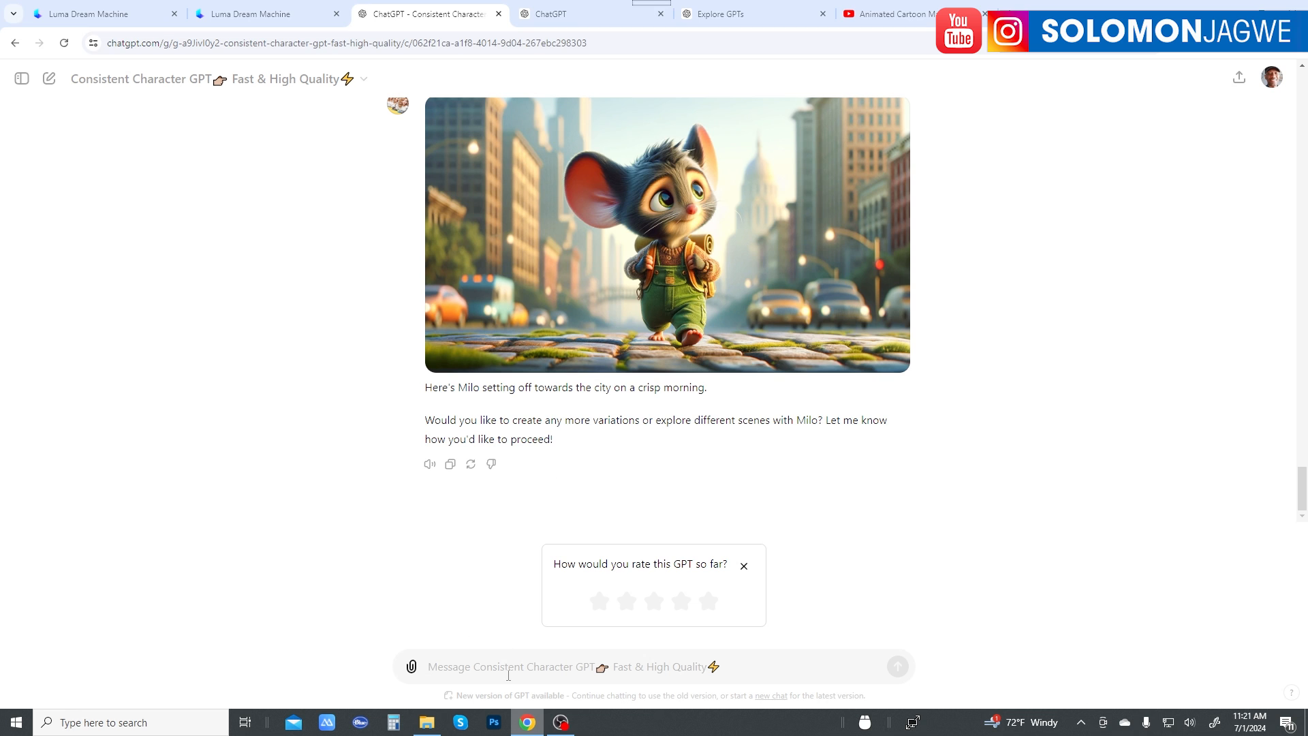
Step: Send the request "do another shot of the above shot, with a different camera angle"
type("do a not")
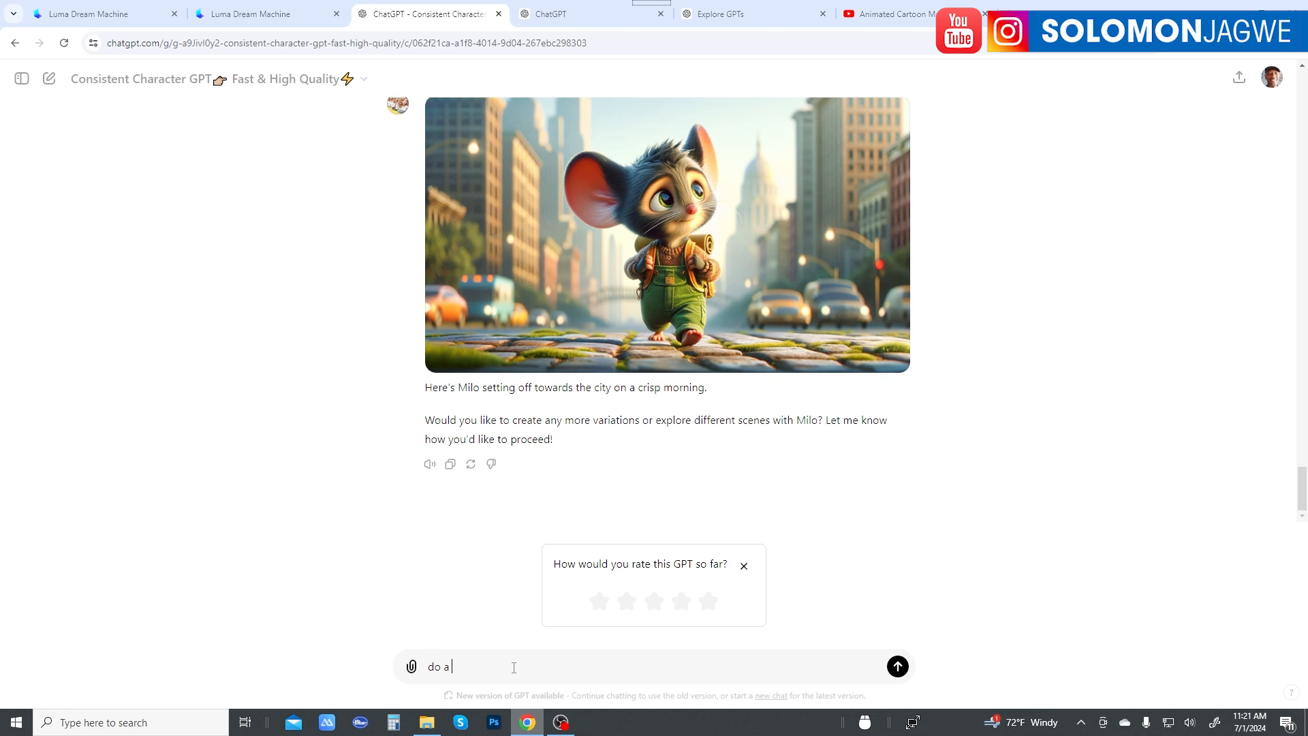
key("BackSpace")
key("BackSpace")
key("BackSpace")
type("nother shot ")
type("of t")
type("his")
type("e a")
type("a")
key("BackSpace")
type("bove shot, with a different camera")
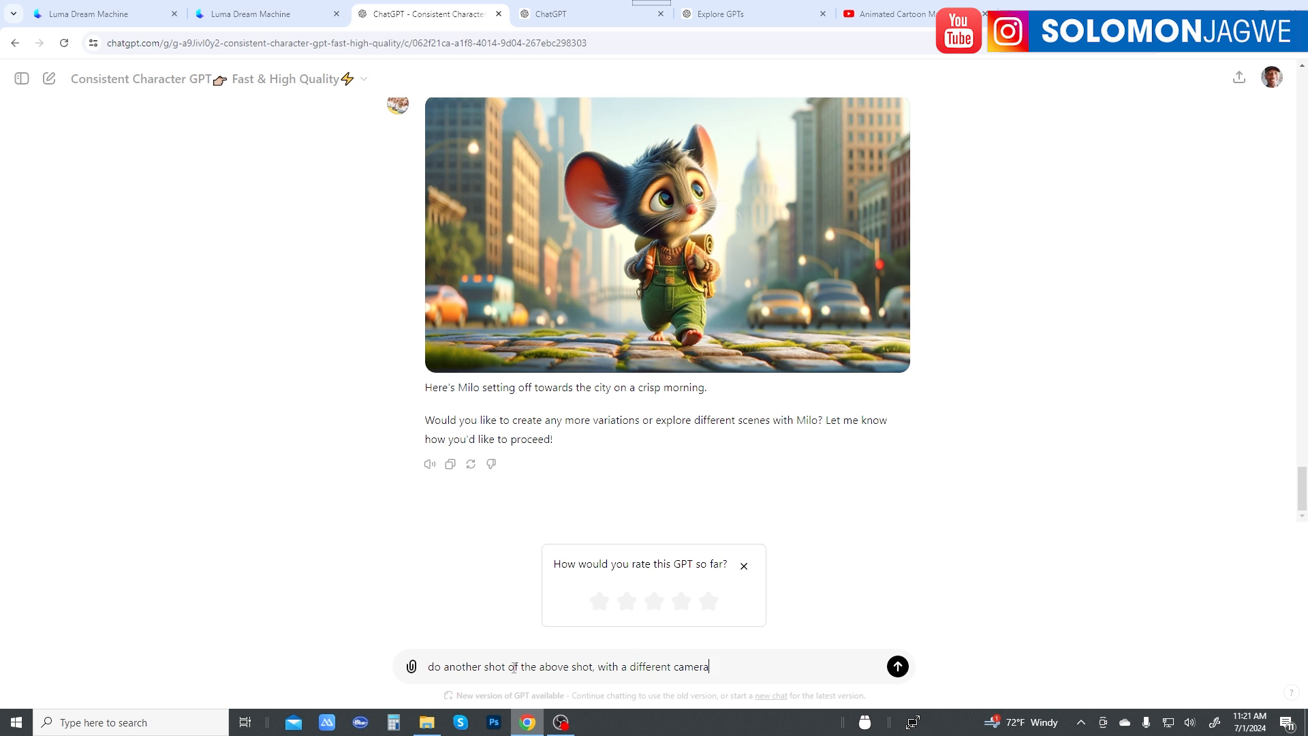
type(" angle")
key("Return")
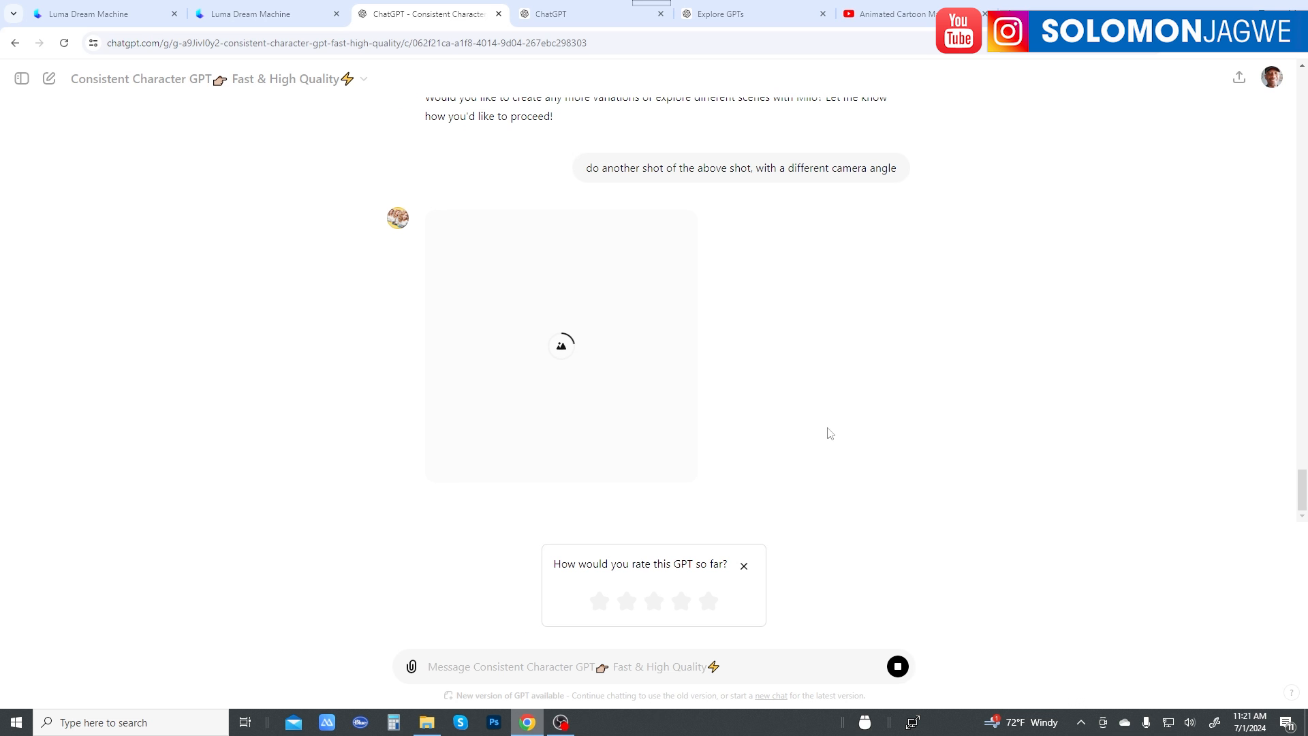
Step: Compare the new camera-angle image with the first city shot and the earlier Milo portrait, checking cap, clothing and style
scroll(921, 400, "up", 6)
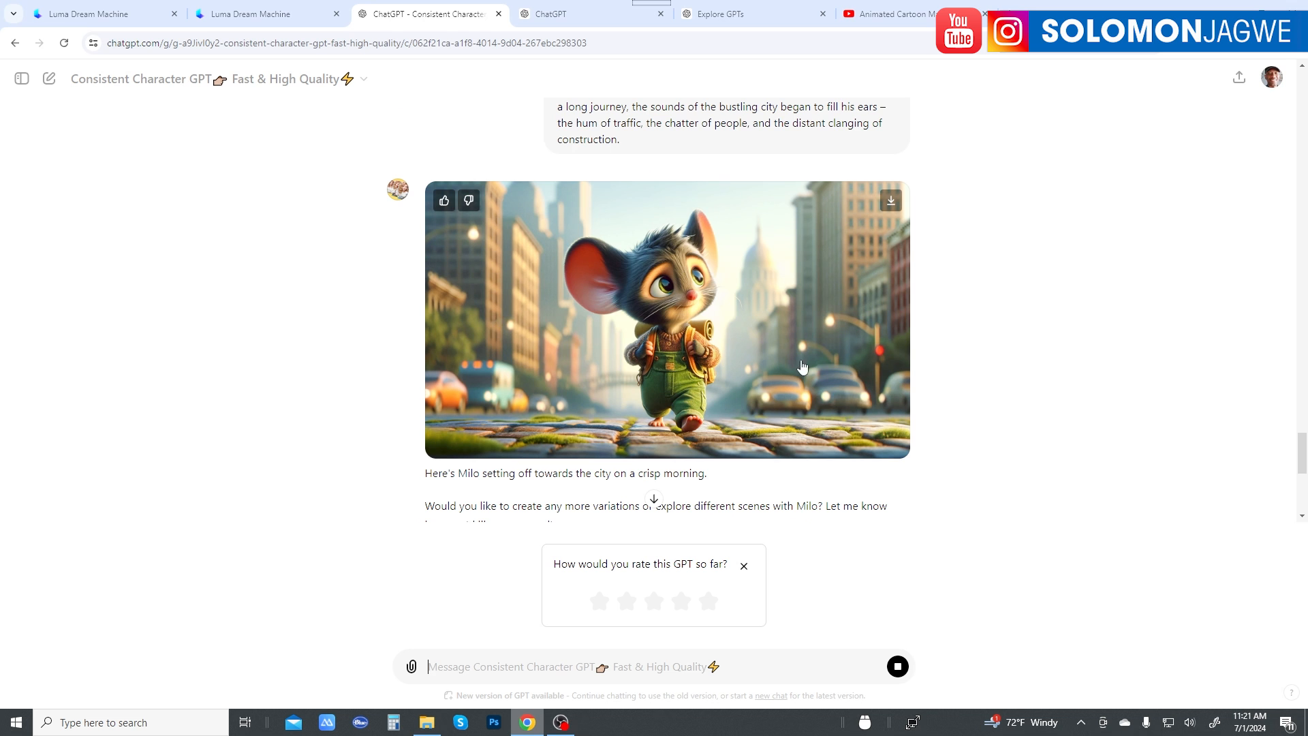
scroll(712, 361, "up", 8)
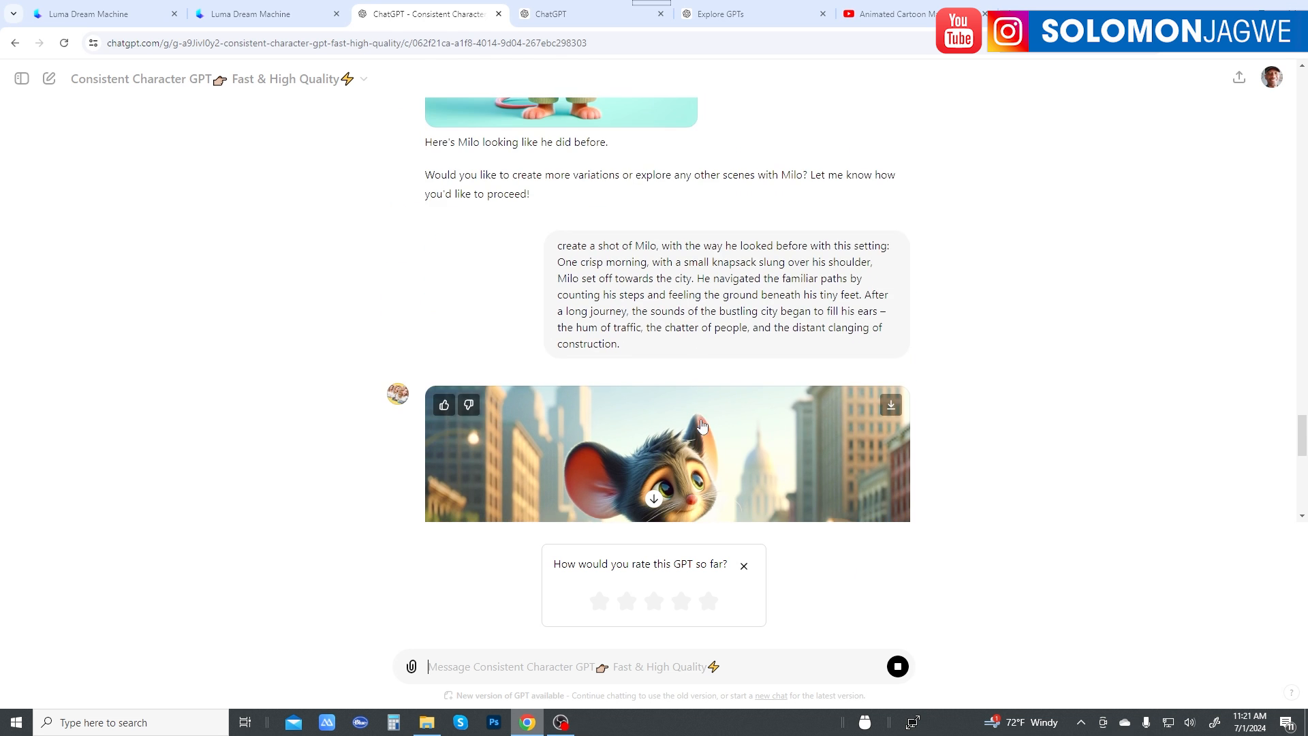
scroll(641, 397, "up", 3)
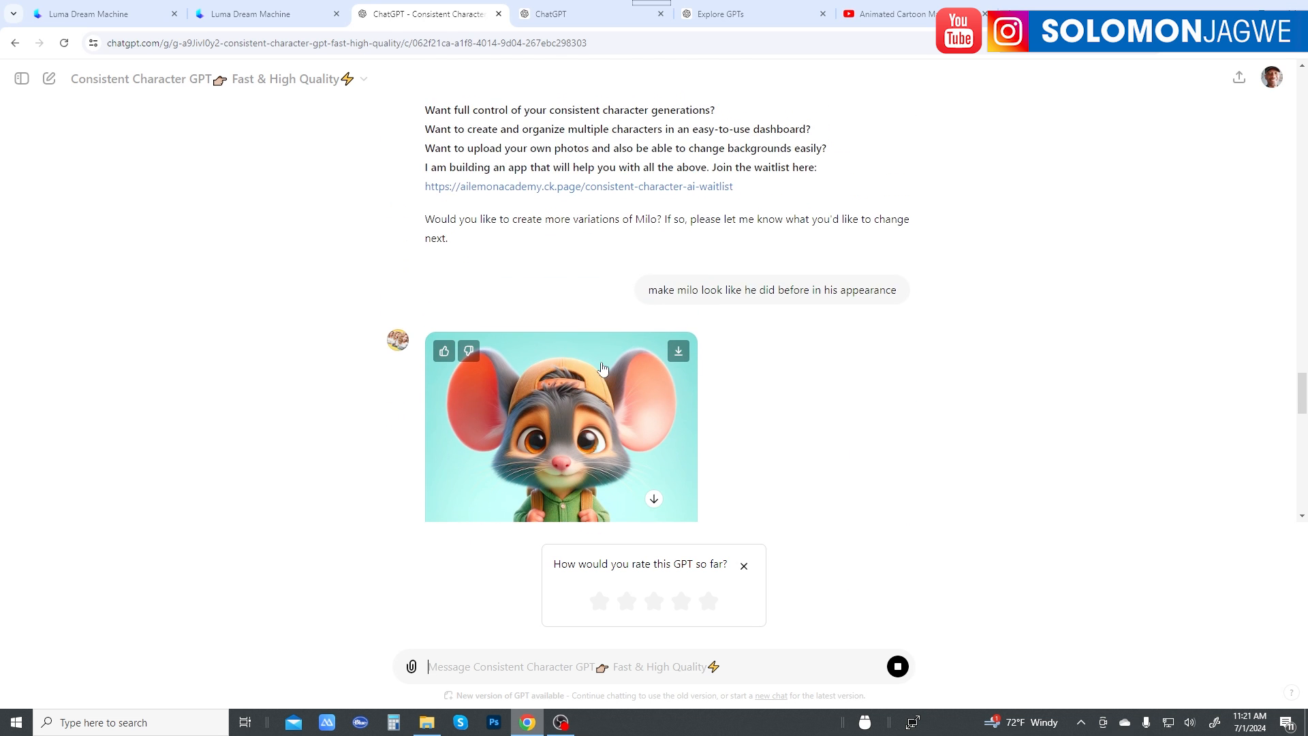
scroll(650, 365, "down", 6)
scroll(688, 364, "down", 9)
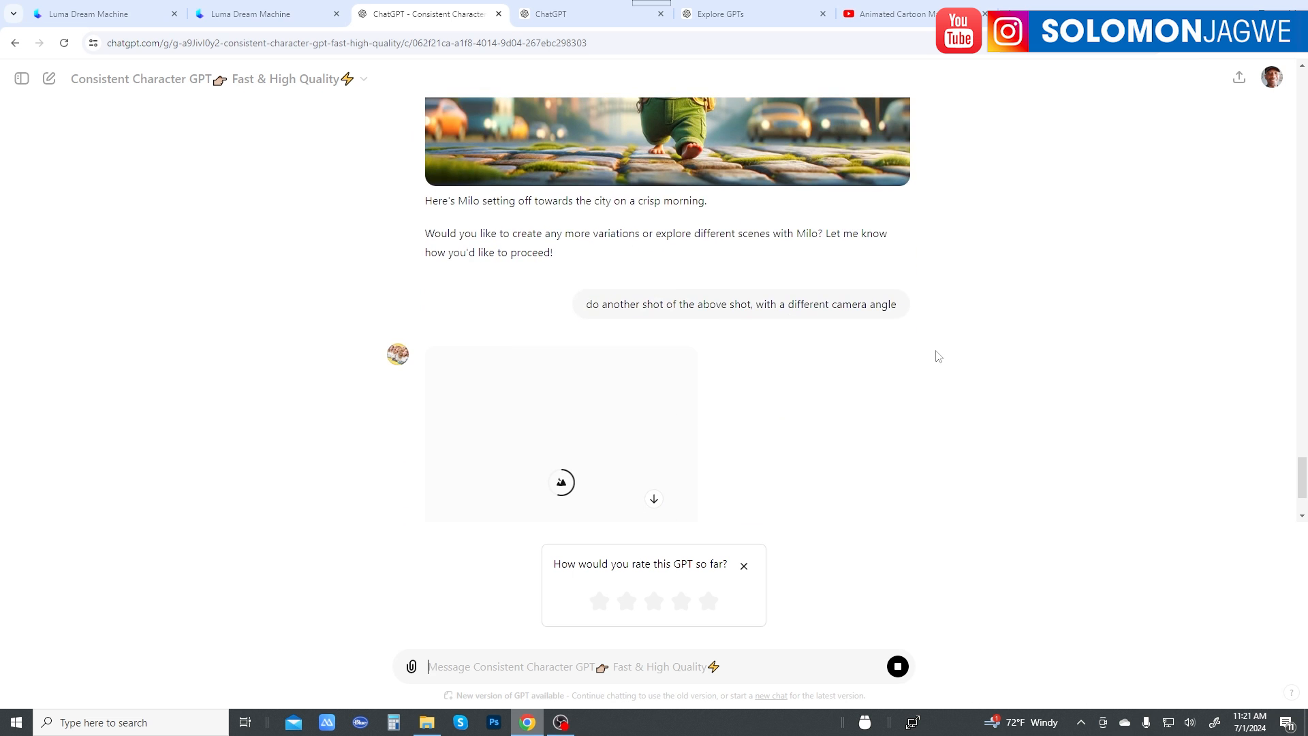
scroll(943, 357, "up", 2)
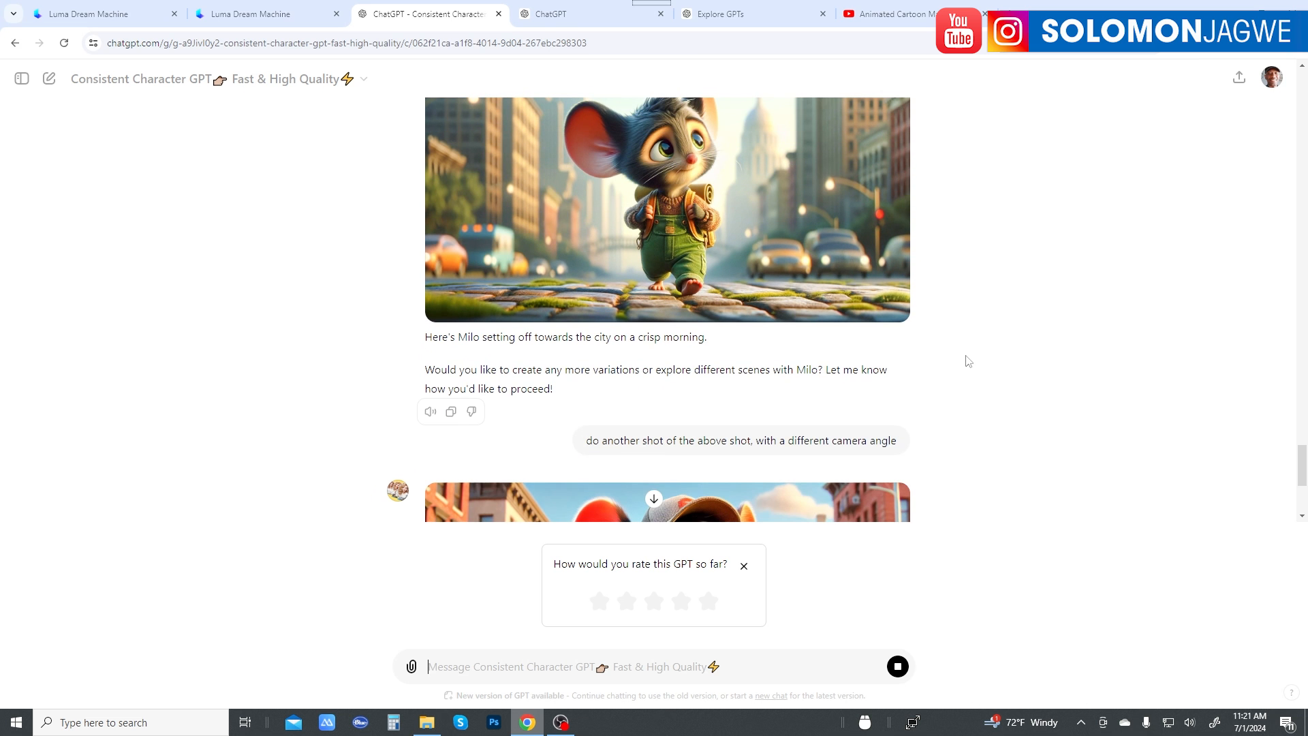
scroll(964, 359, "down", 3)
scroll(970, 361, "up", 5)
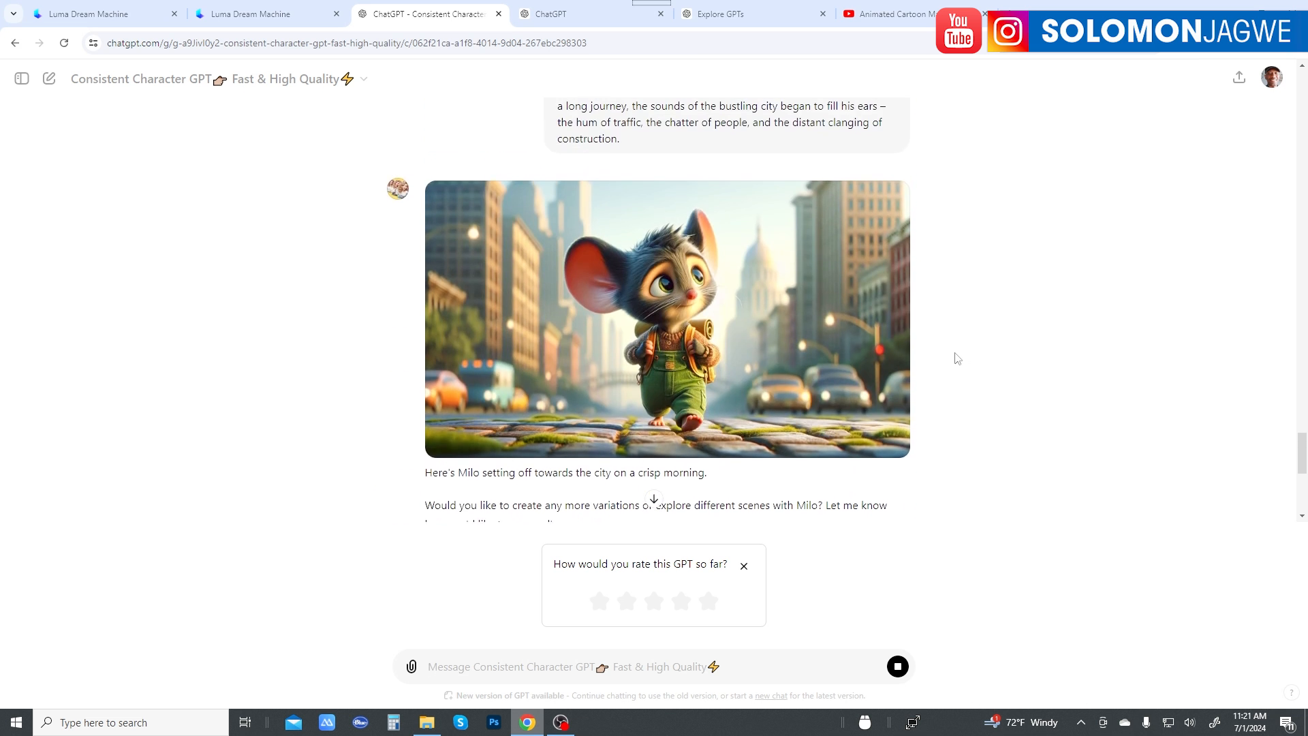
scroll(906, 360, "down", 6)
scroll(770, 368, "up", 2)
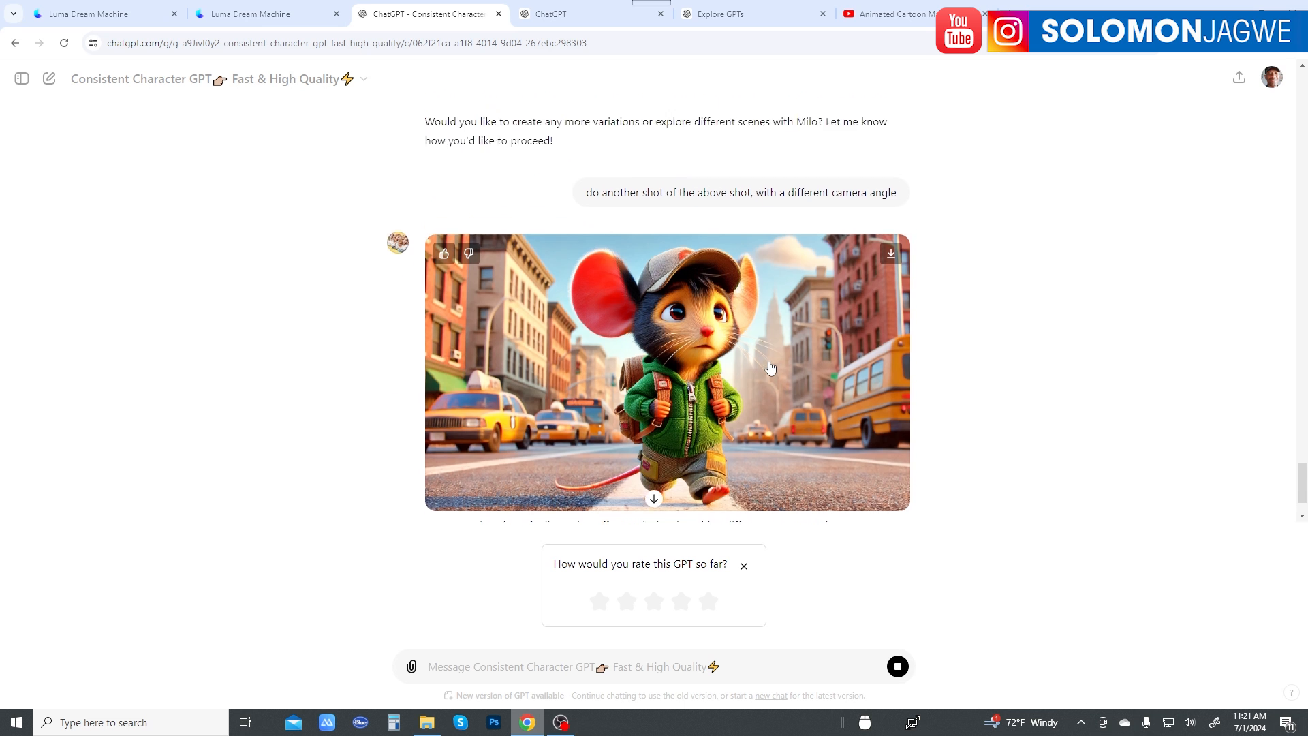
scroll(745, 375, "down", 2)
scroll(746, 375, "up", 5)
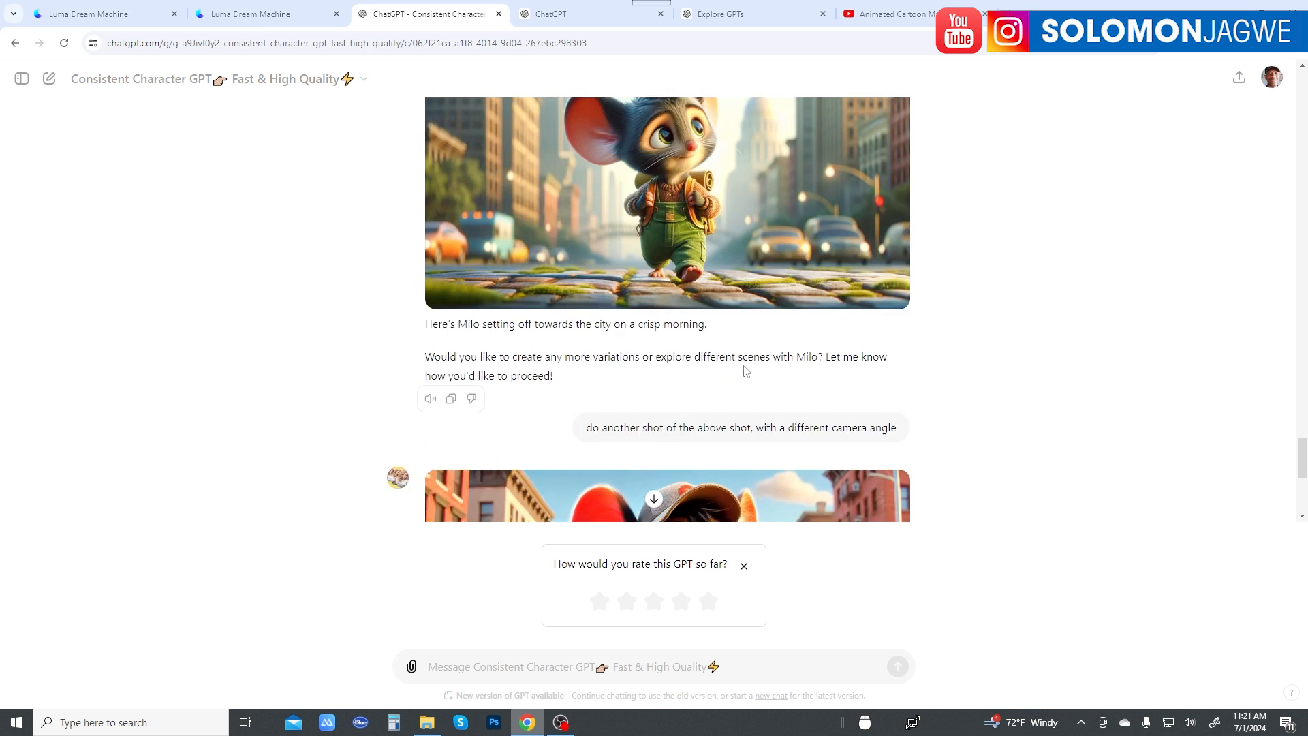
scroll(746, 371, "down", 7)
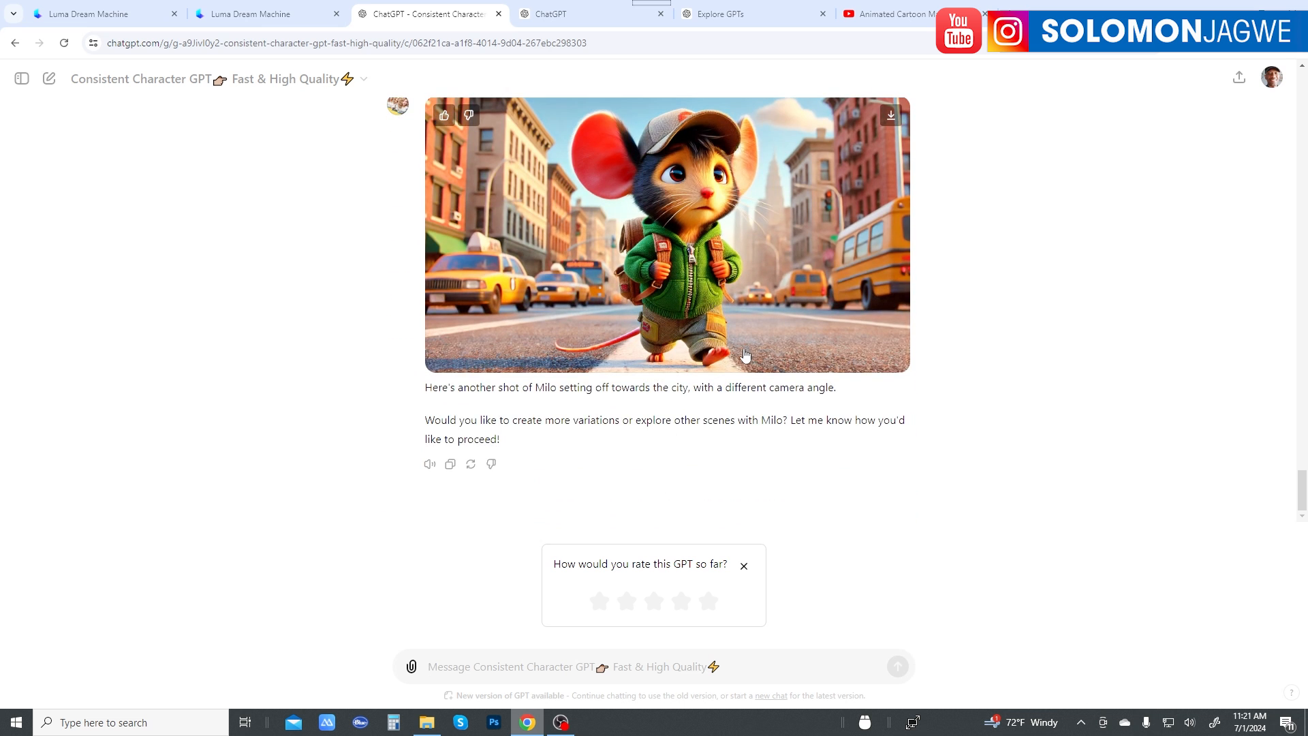
Step: Send the request "keep this style, and create another camera angle, with Milo looking in wonder at the city"
left_click(575, 668)
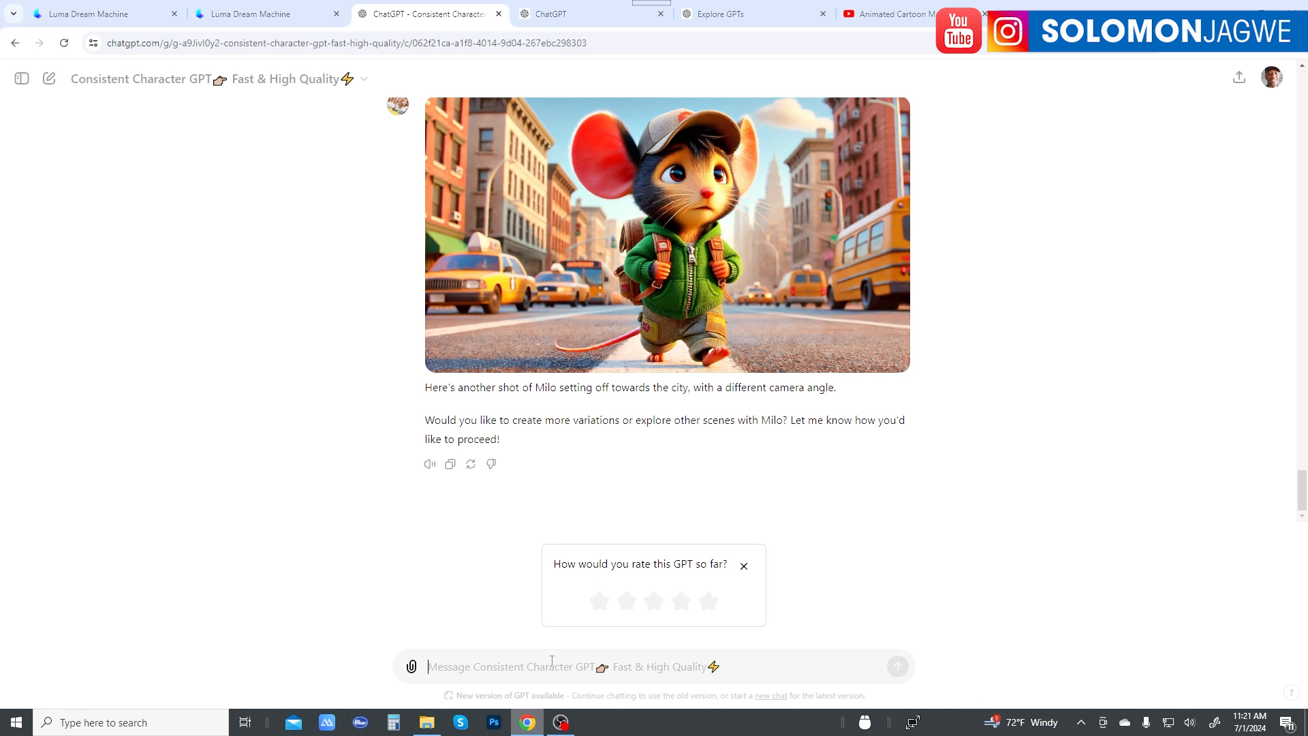
type("kee")
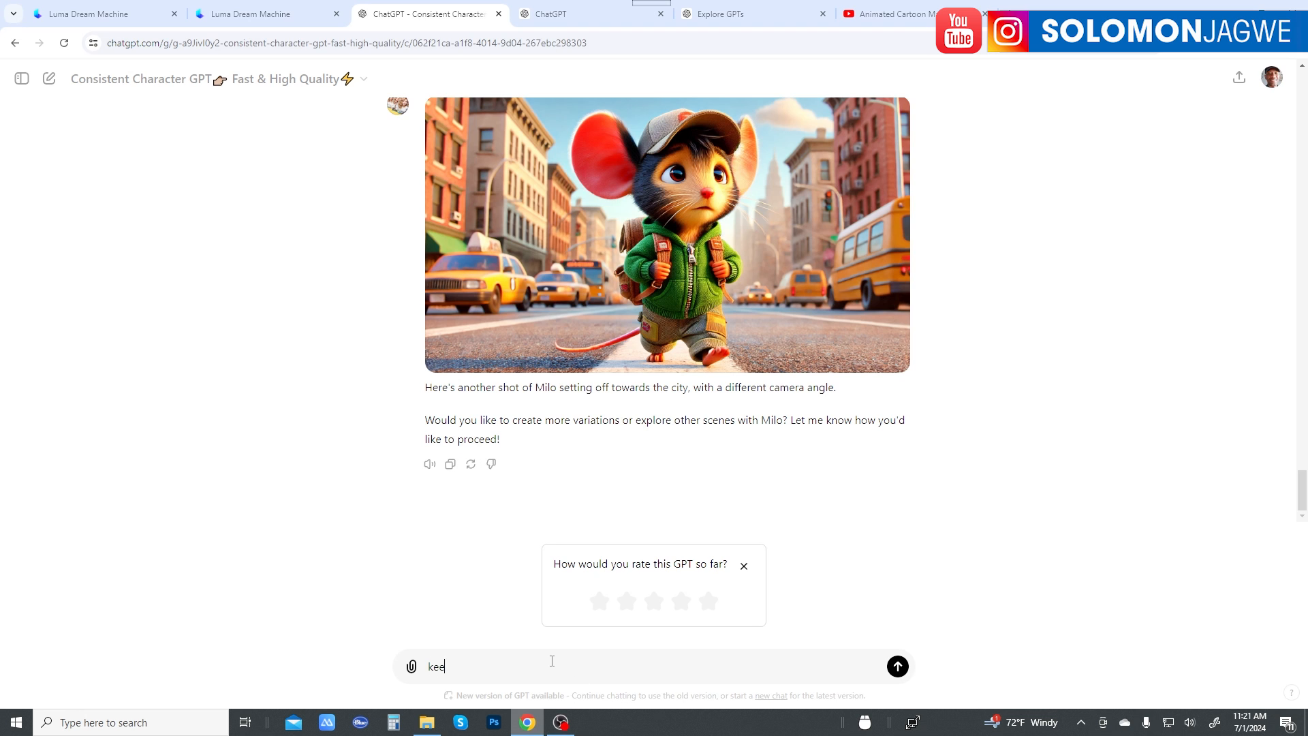
type("p this style, and create another camera an")
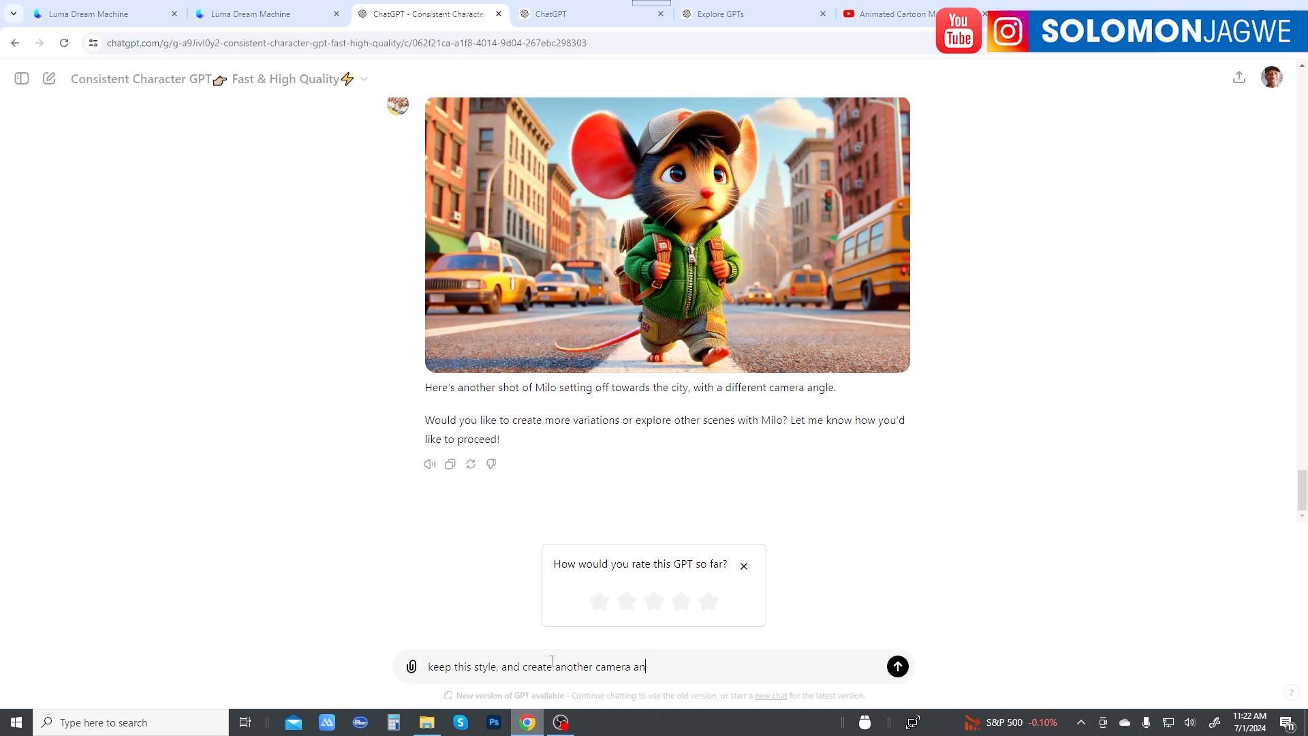
type("gle, with Mio looking in wonder at the ")
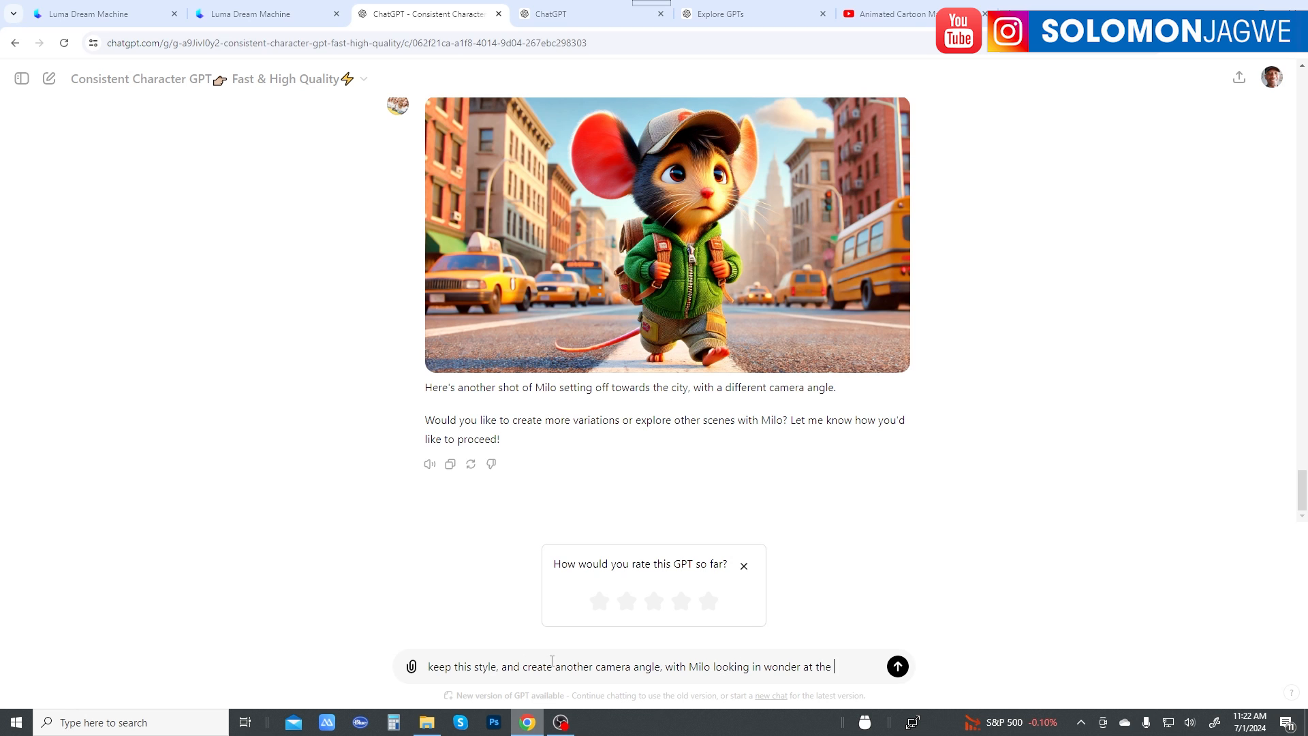
type("sky")
type("city")
key("Return")
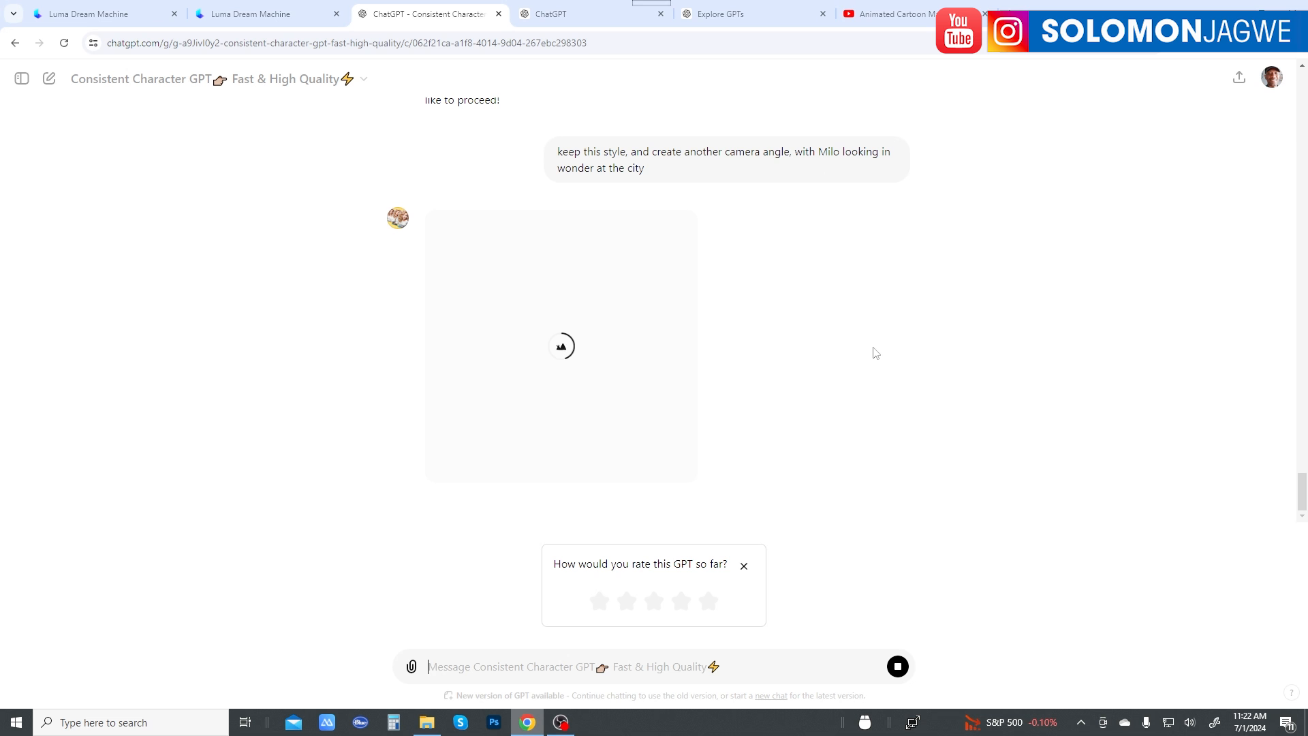
Step: Compare the image of Milo looking in wonder at the city with the preceding street shot for character consistency
scroll(872, 353, "up", 6)
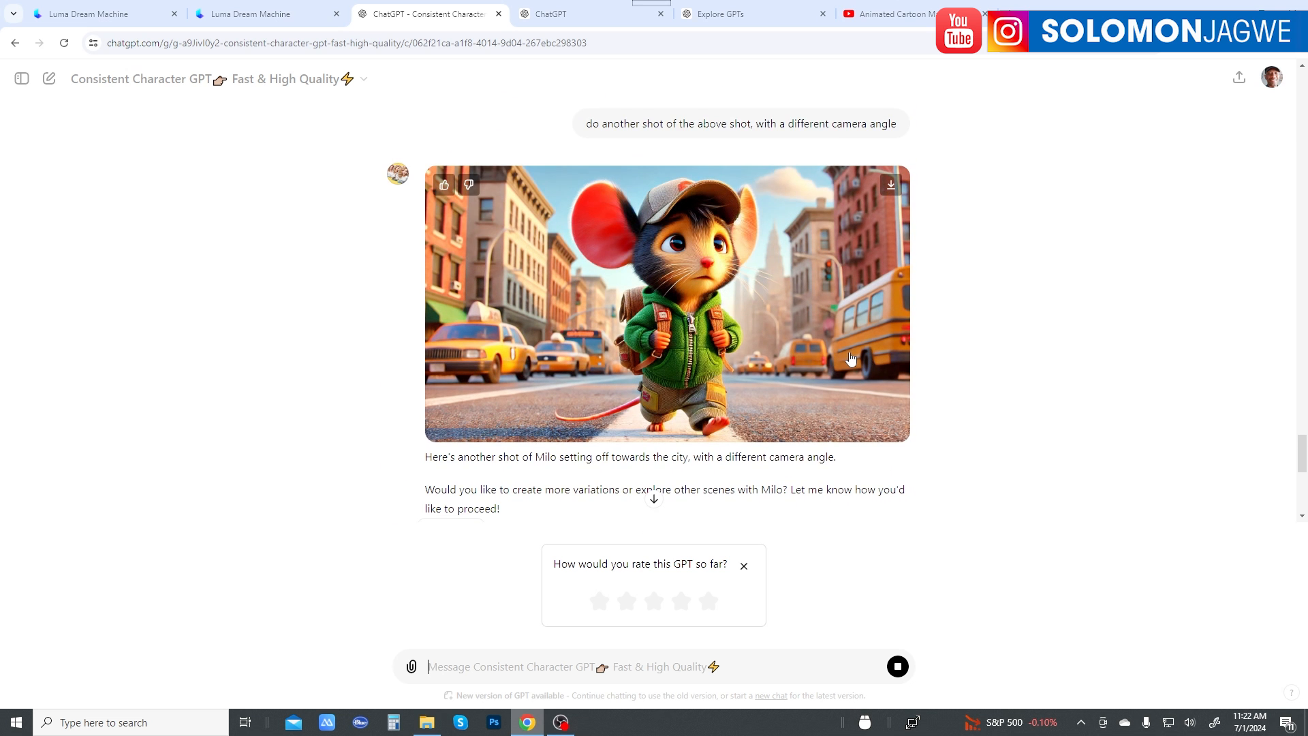
scroll(852, 358, "down", 8)
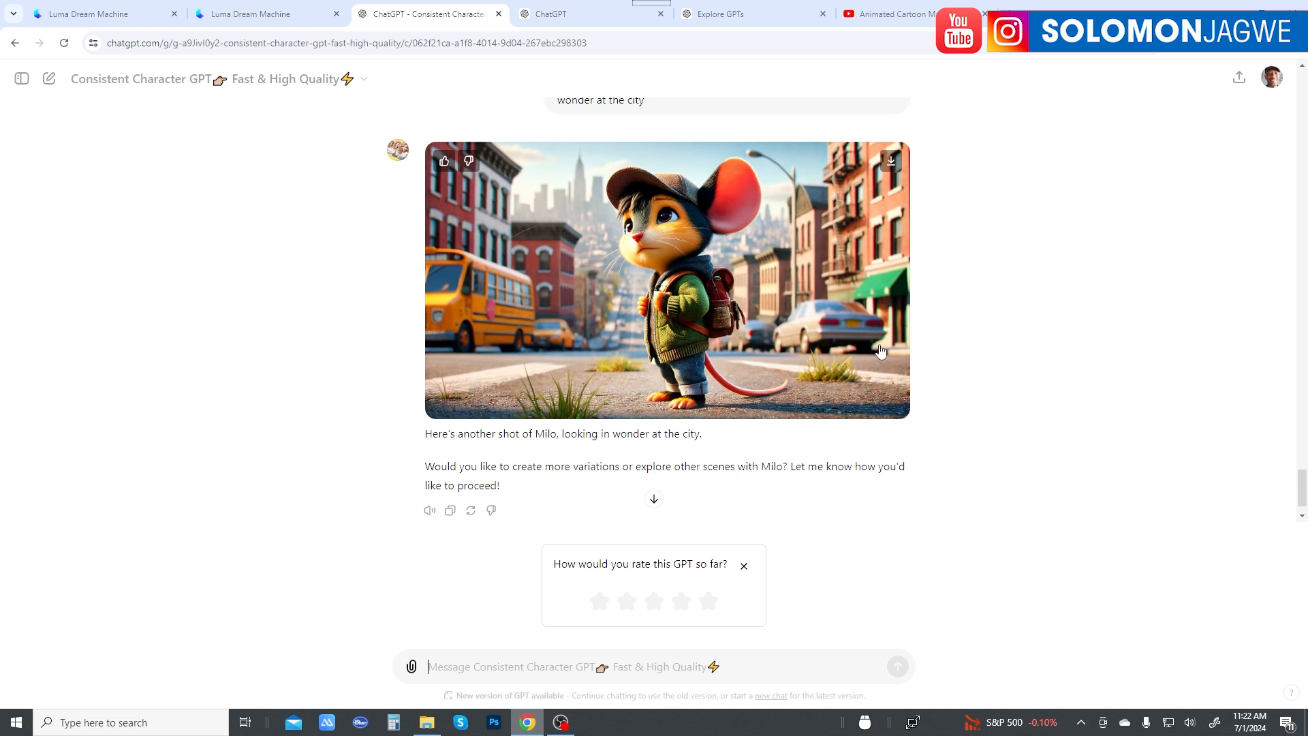
scroll(880, 350, "up", 1)
scroll(872, 352, "up", 6)
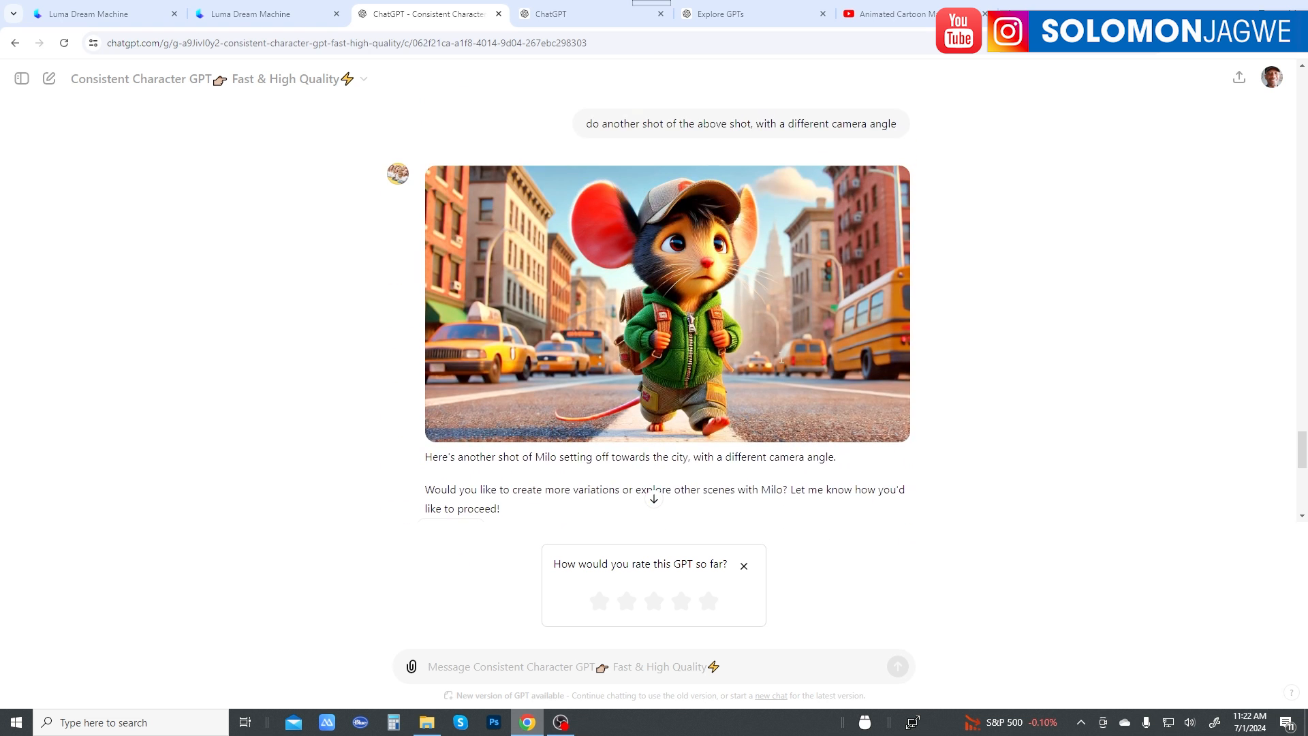
scroll(782, 359, "down", 7)
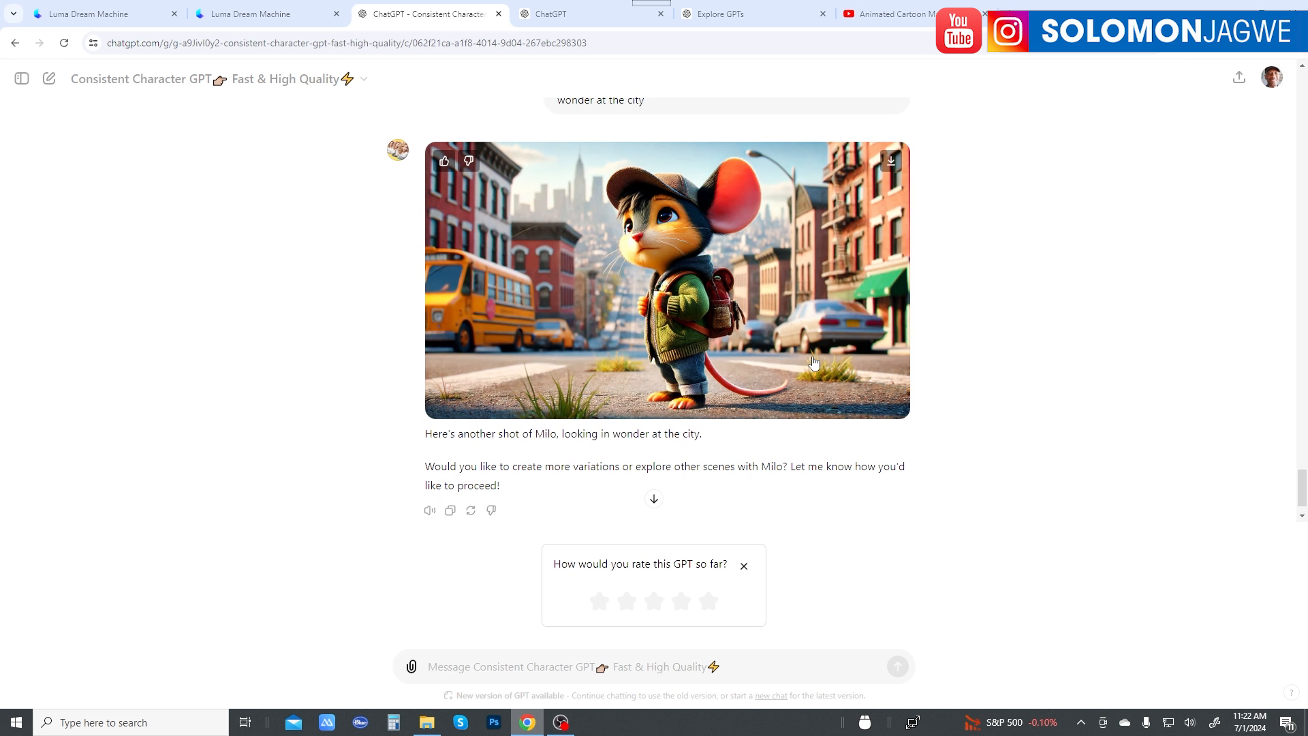
scroll(811, 347, "up", 7)
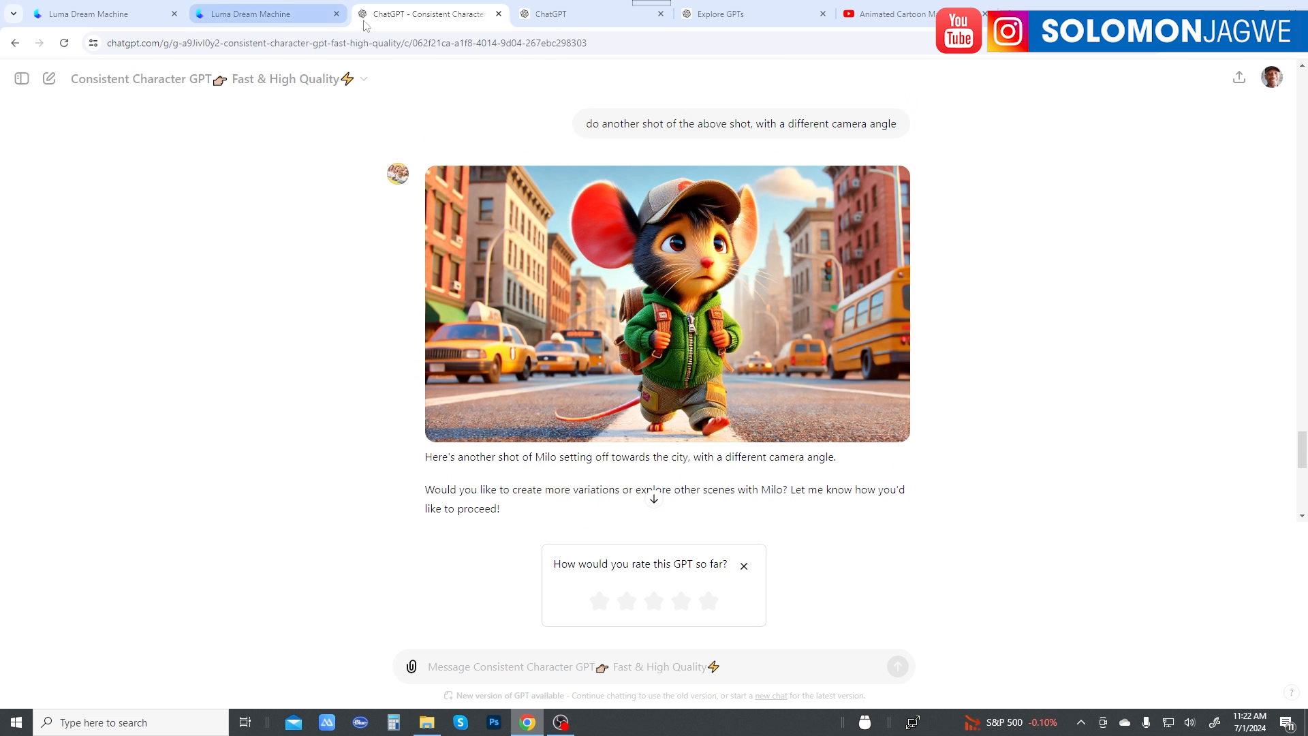
Step: Review the paragraphs of Milo's story that follow his arrival in the city, from the bakery to the restaurant
left_click(549, 14)
scroll(682, 332, "down", 2)
scroll(682, 332, "down", 2)
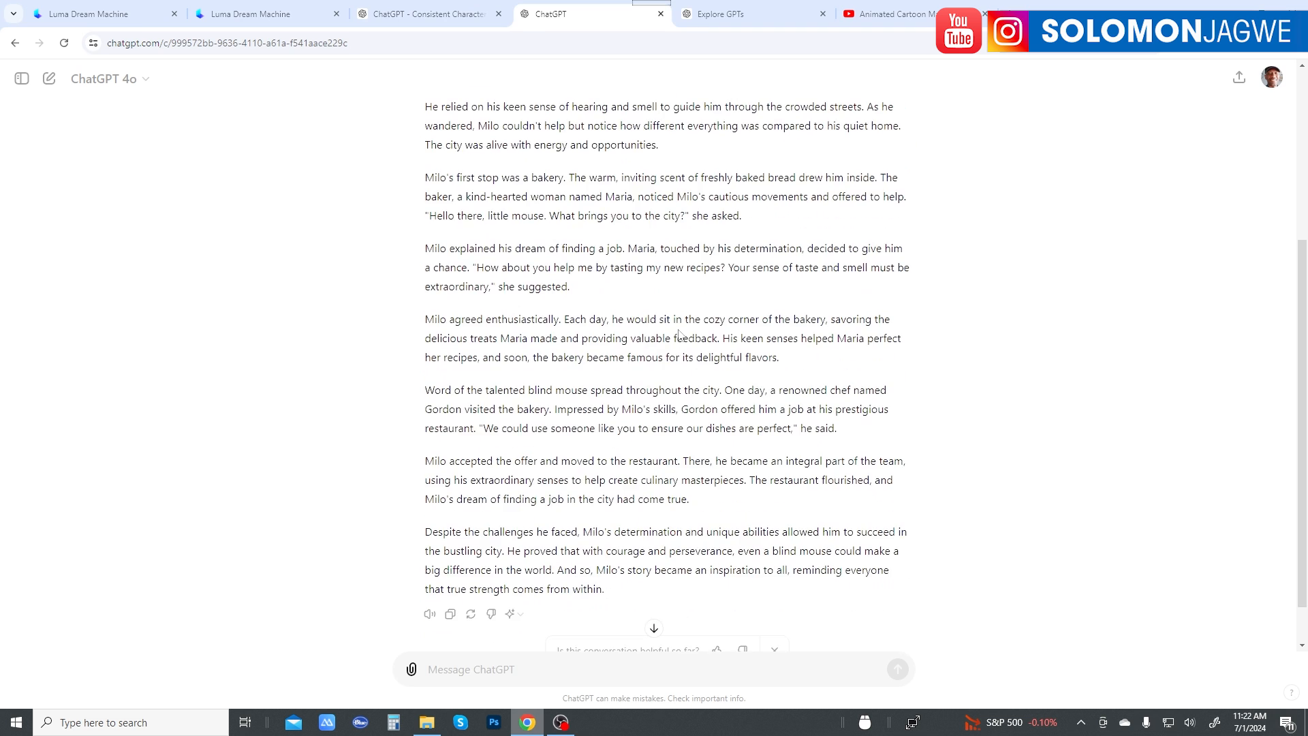
scroll(665, 300, "up", 1)
scroll(664, 300, "up", 2)
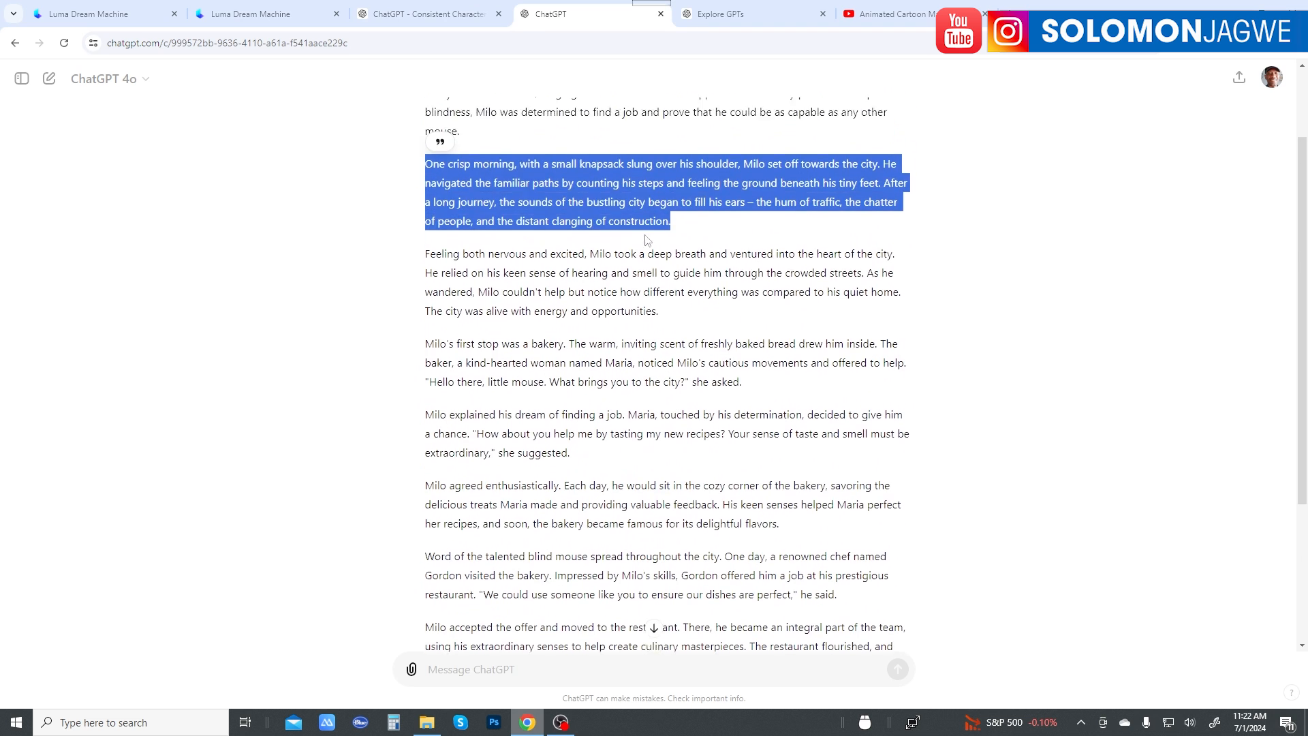
scroll(693, 466, "down", 4)
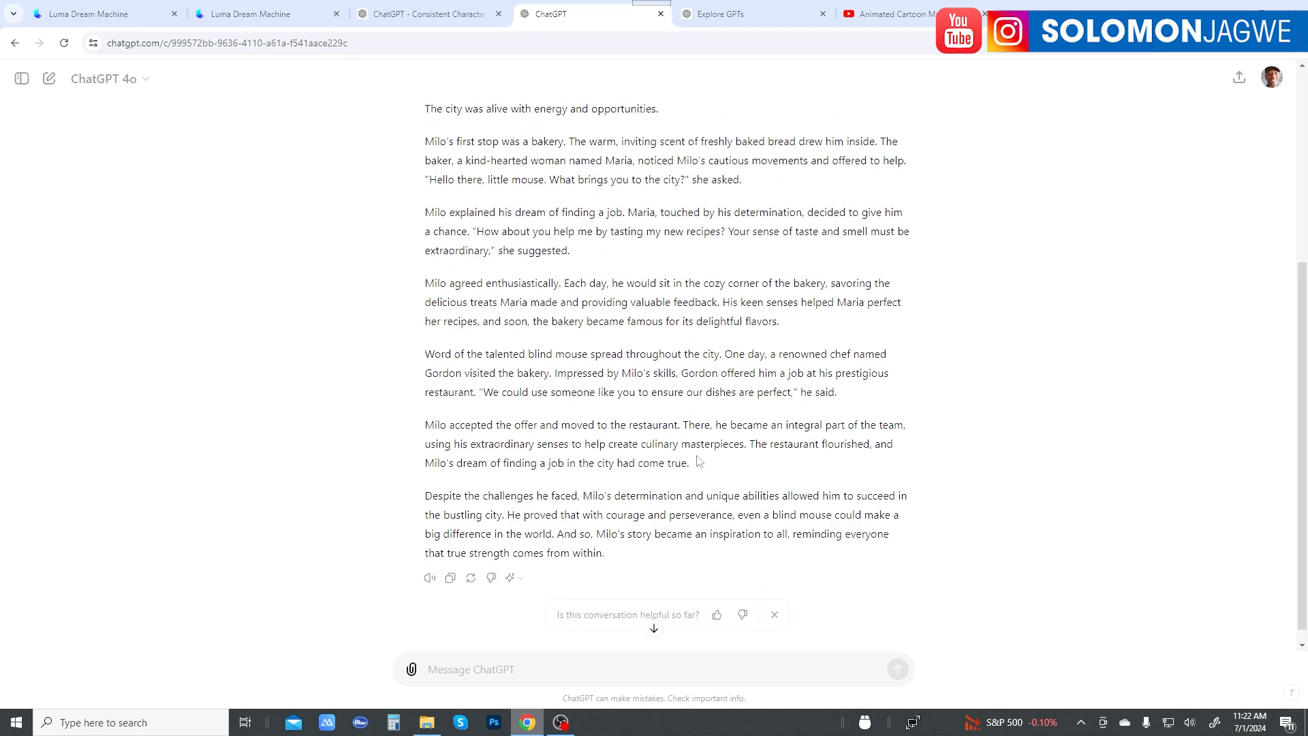
Step: Download the two city street shots, the countryside shot and the 16:9 portrait of Milo from the Consistent Character GPT chat
left_click(429, 15)
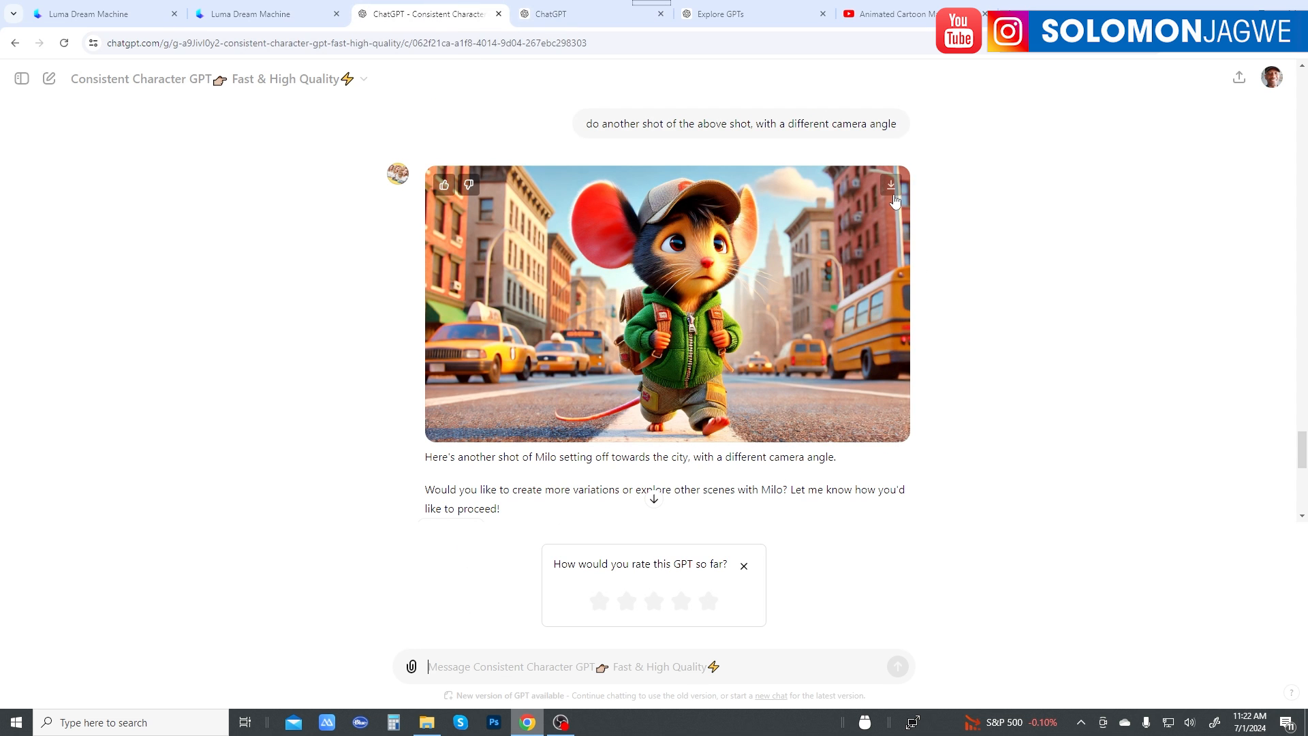
left_click(892, 186)
scroll(987, 295, "up", 7)
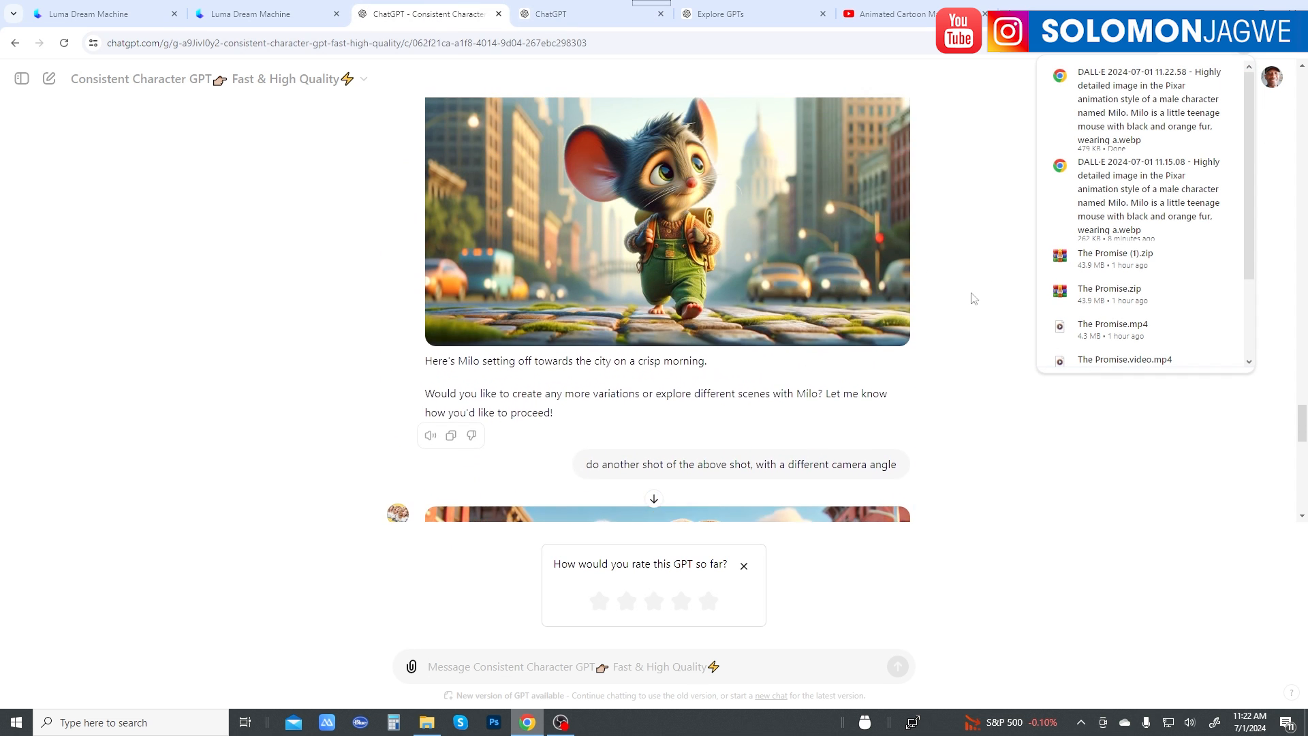
scroll(966, 321, "up", 12)
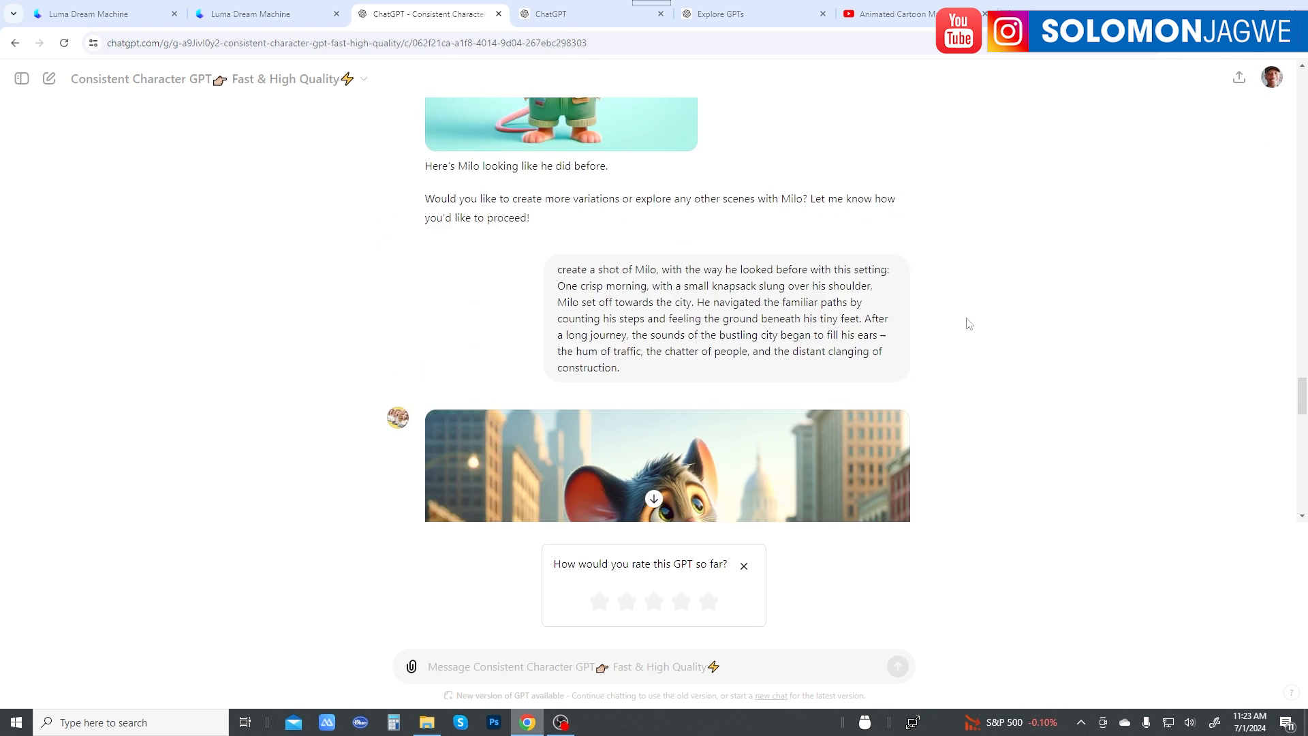
scroll(959, 322, "up", 5)
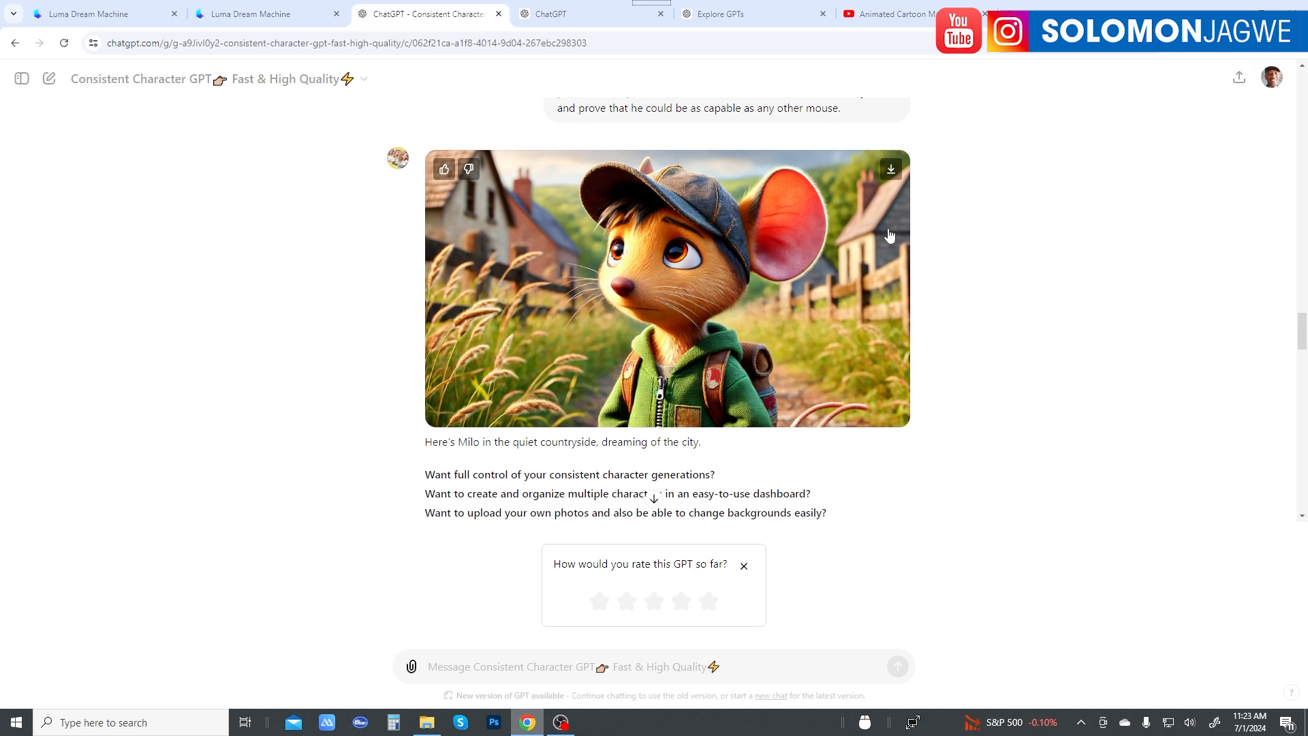
scroll(964, 279, "up", 8)
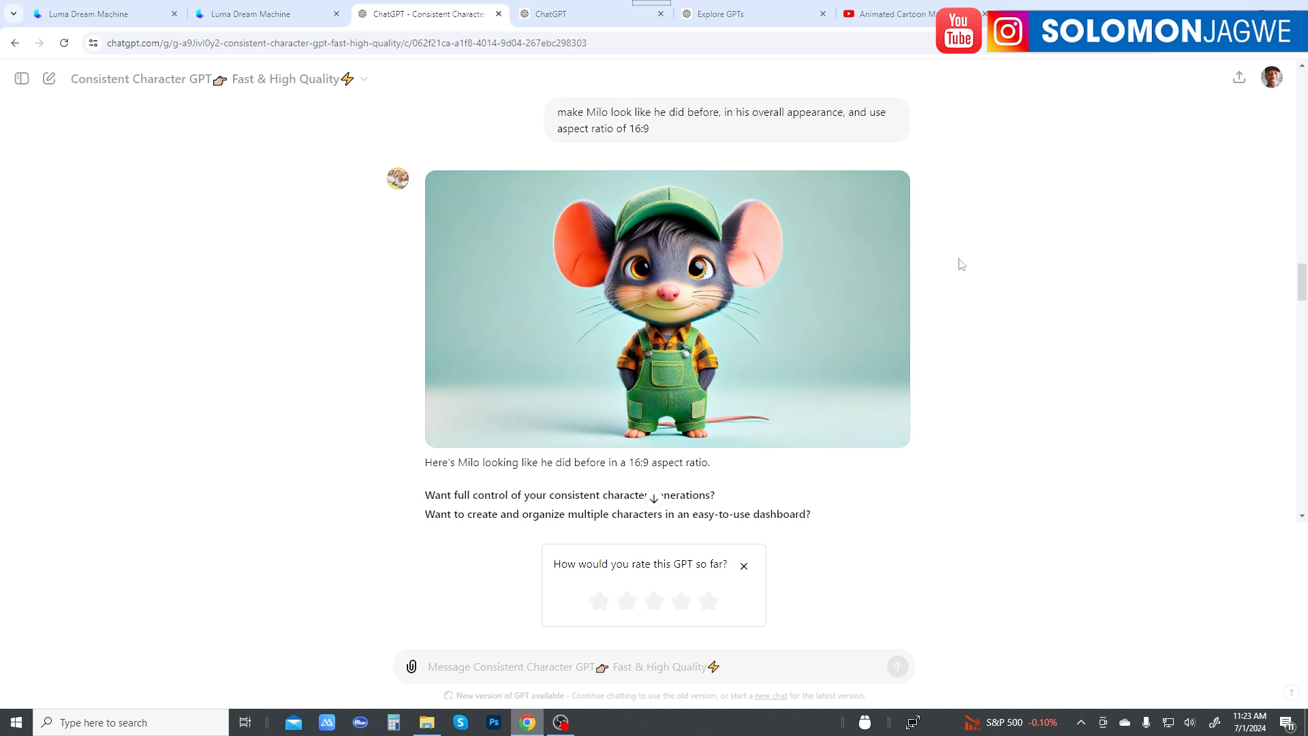
scroll(953, 287, "down", 15)
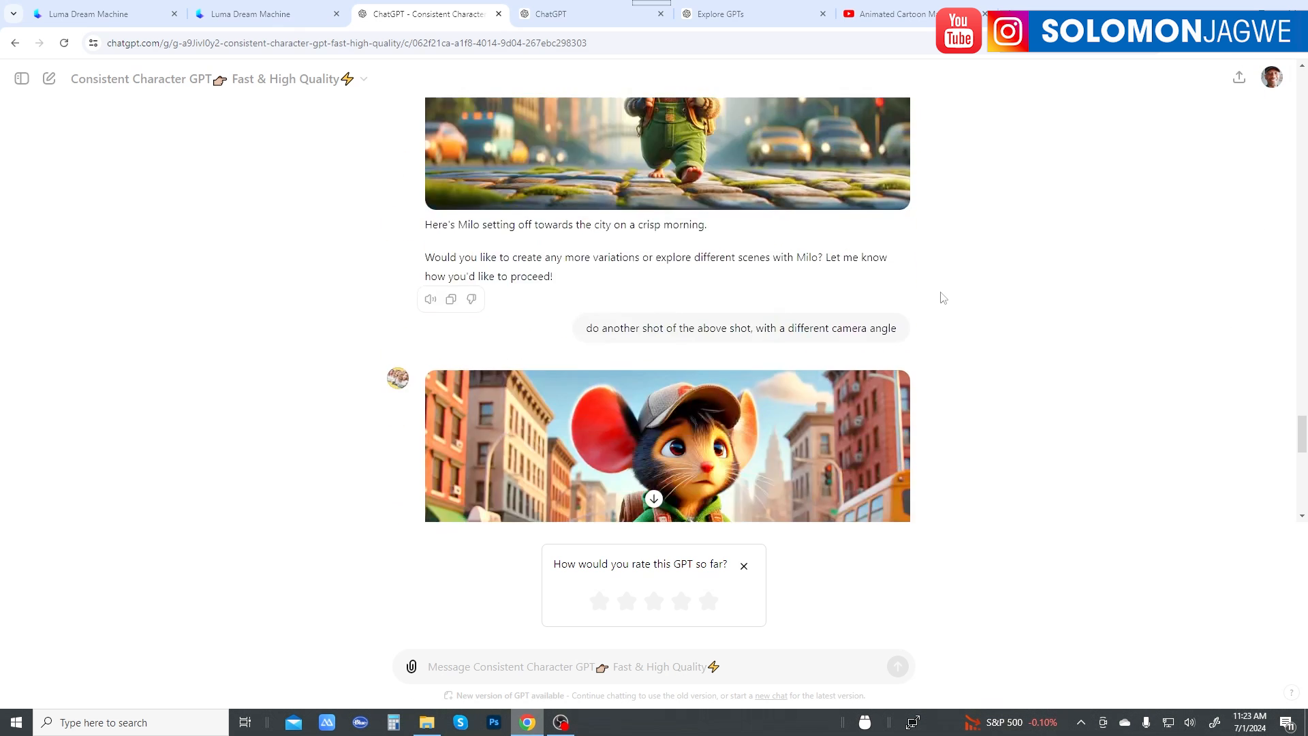
scroll(906, 266, "down", 2)
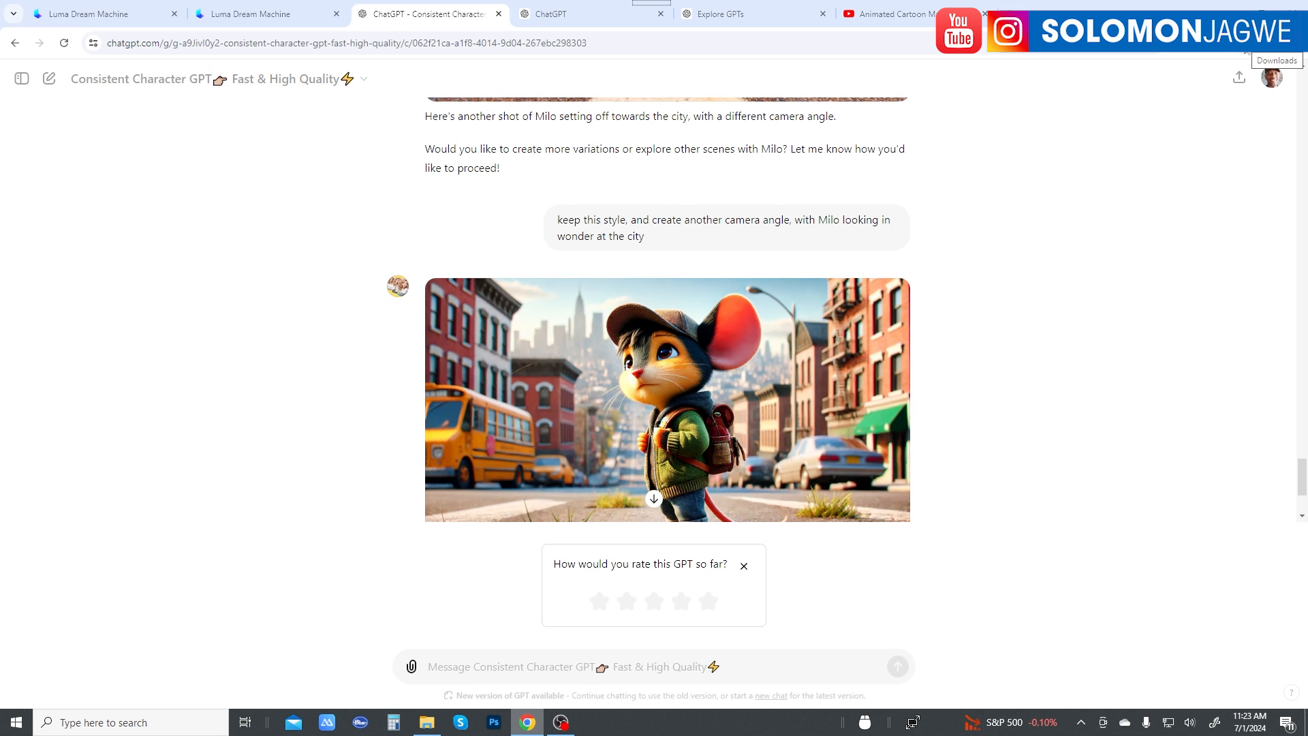
Step: Switch to File Explorer and copy the path of the LUMA folder holding the downloaded Milo images
key("alt+Tab")
left_click_drag(511, 266, 794, 265)
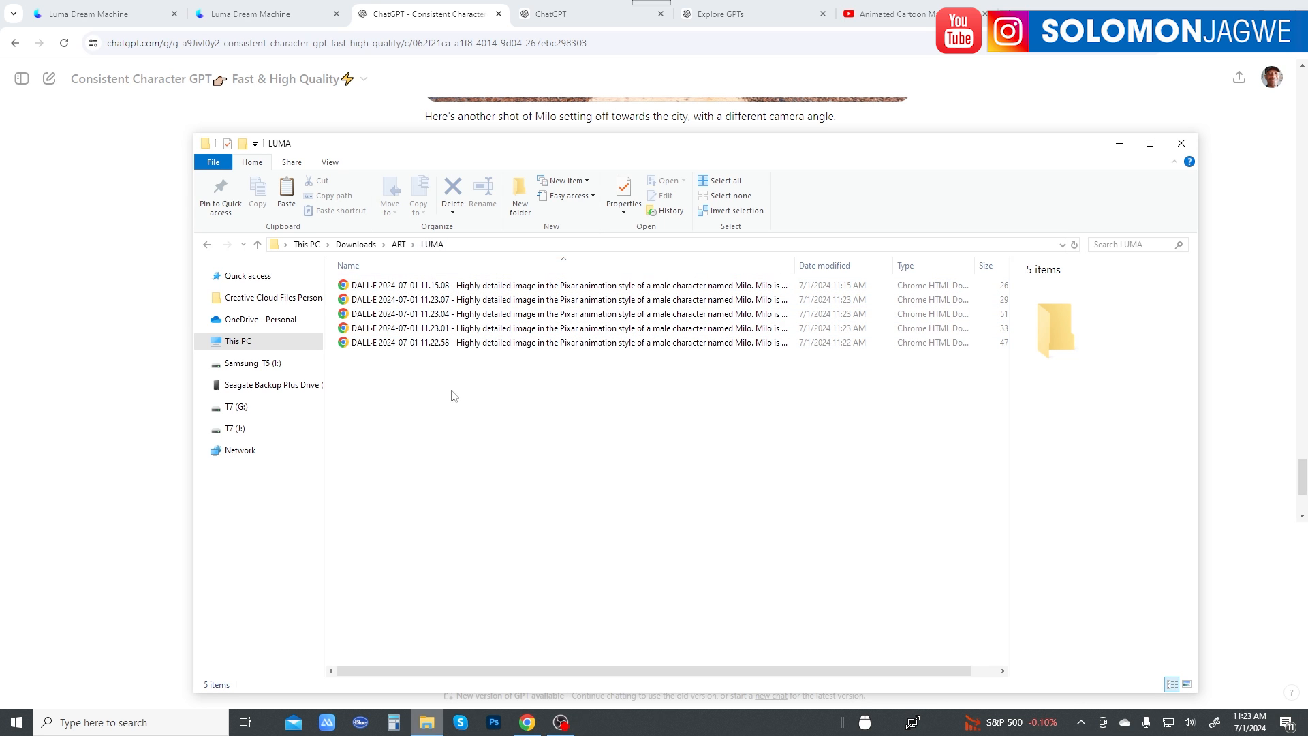
left_click(487, 246)
right_click(378, 245)
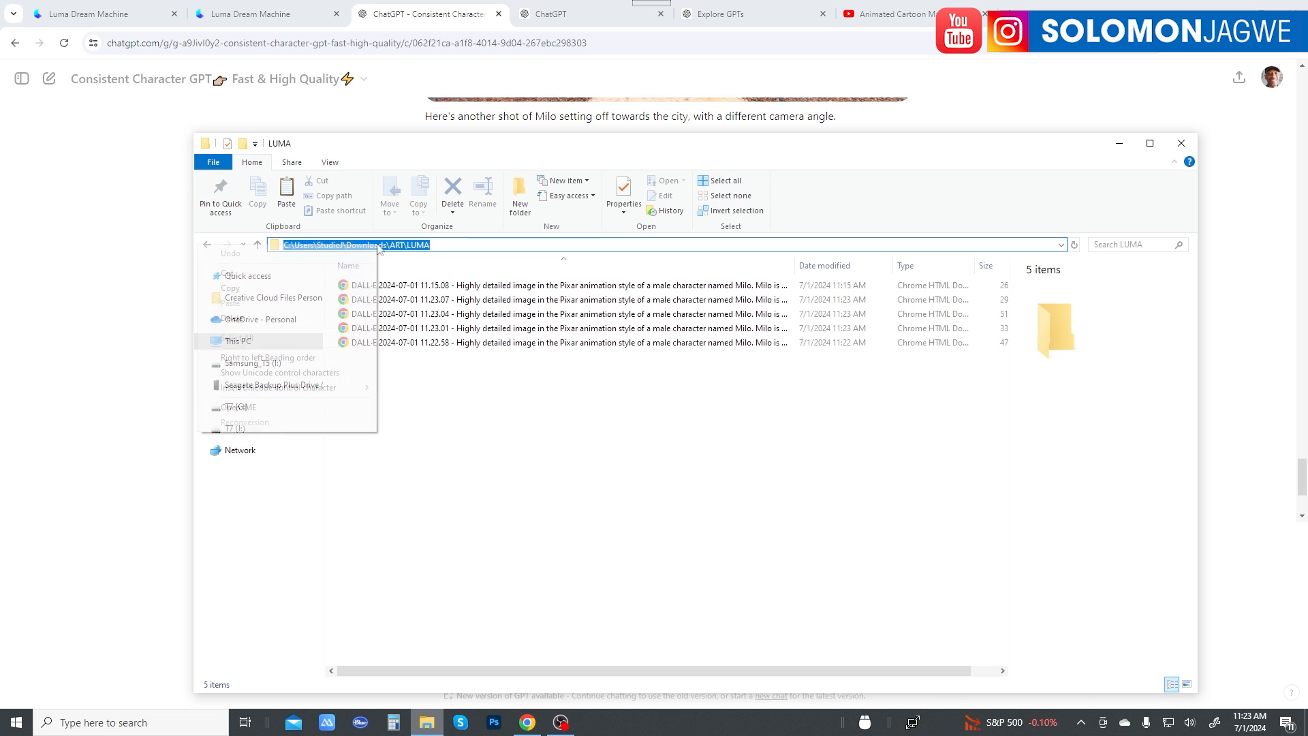
left_click(230, 288)
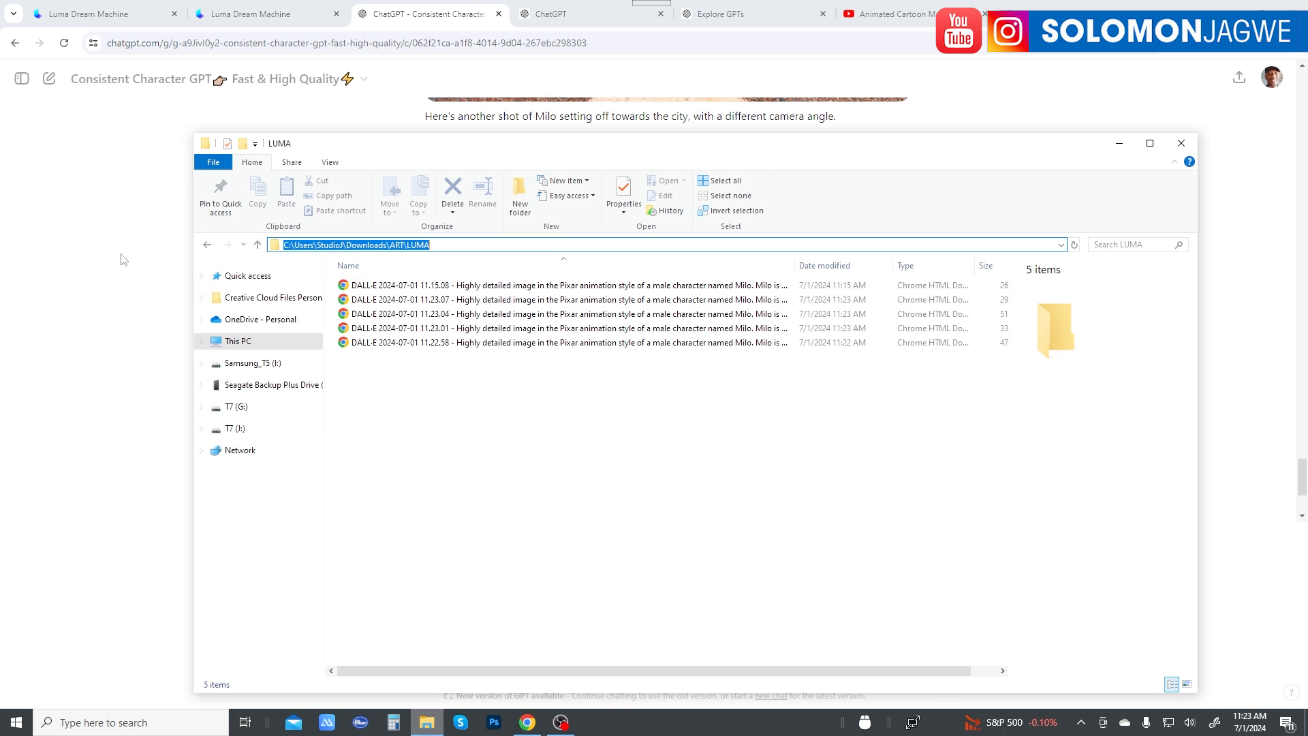
left_click(117, 261)
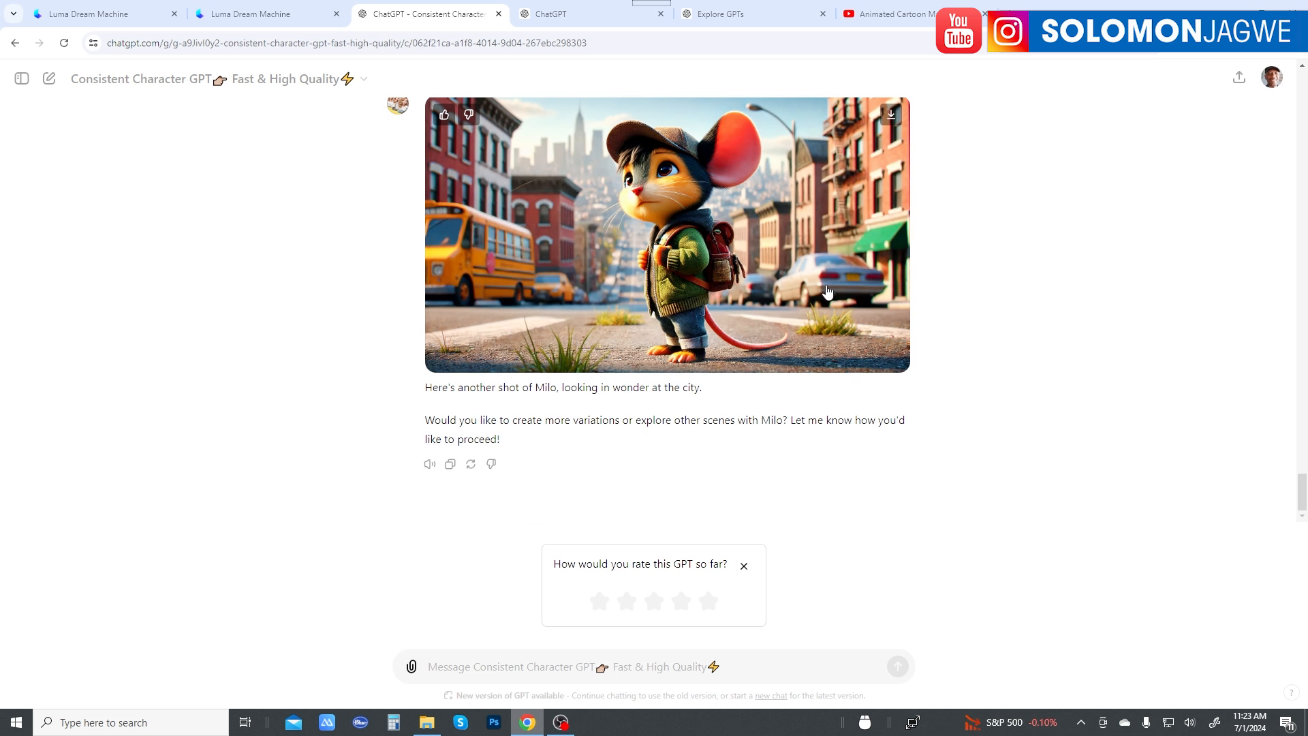
Step: Compare the latest two street shots of Milo and check them against the end of the story
scroll(828, 292, "up", 9)
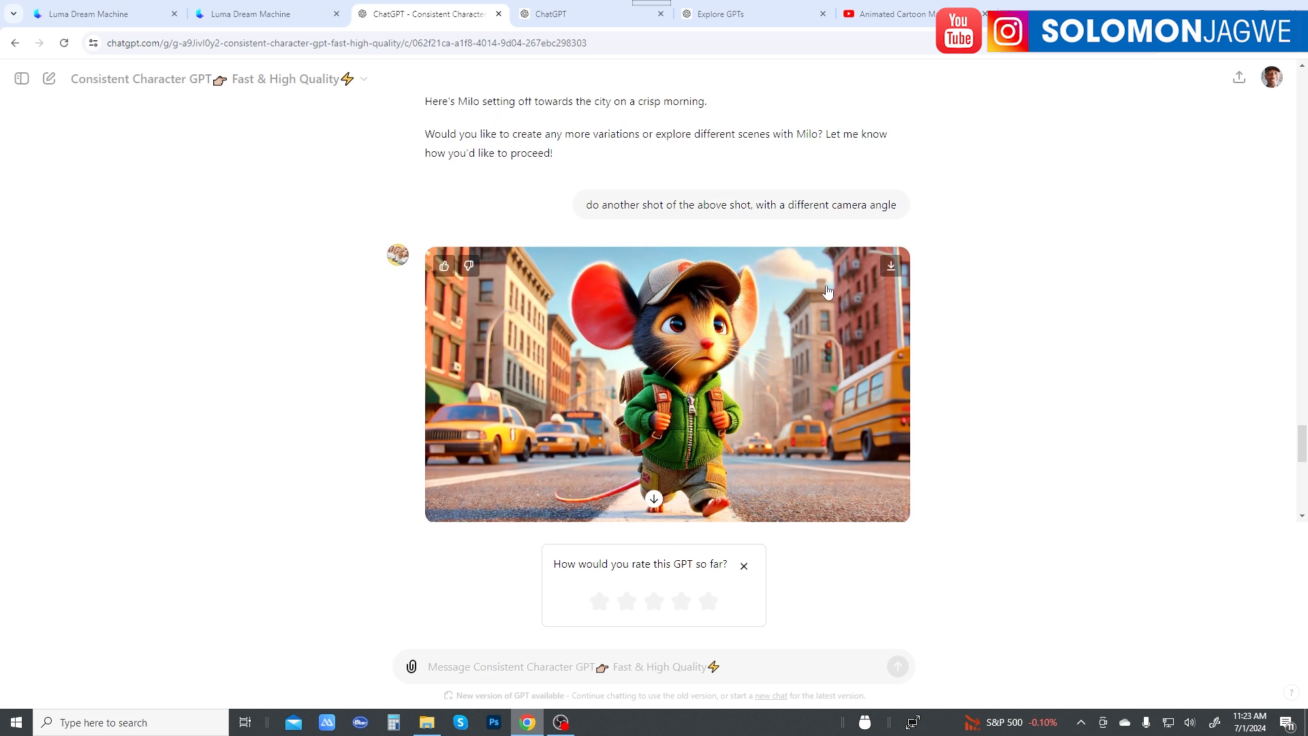
scroll(828, 292, "down", 1)
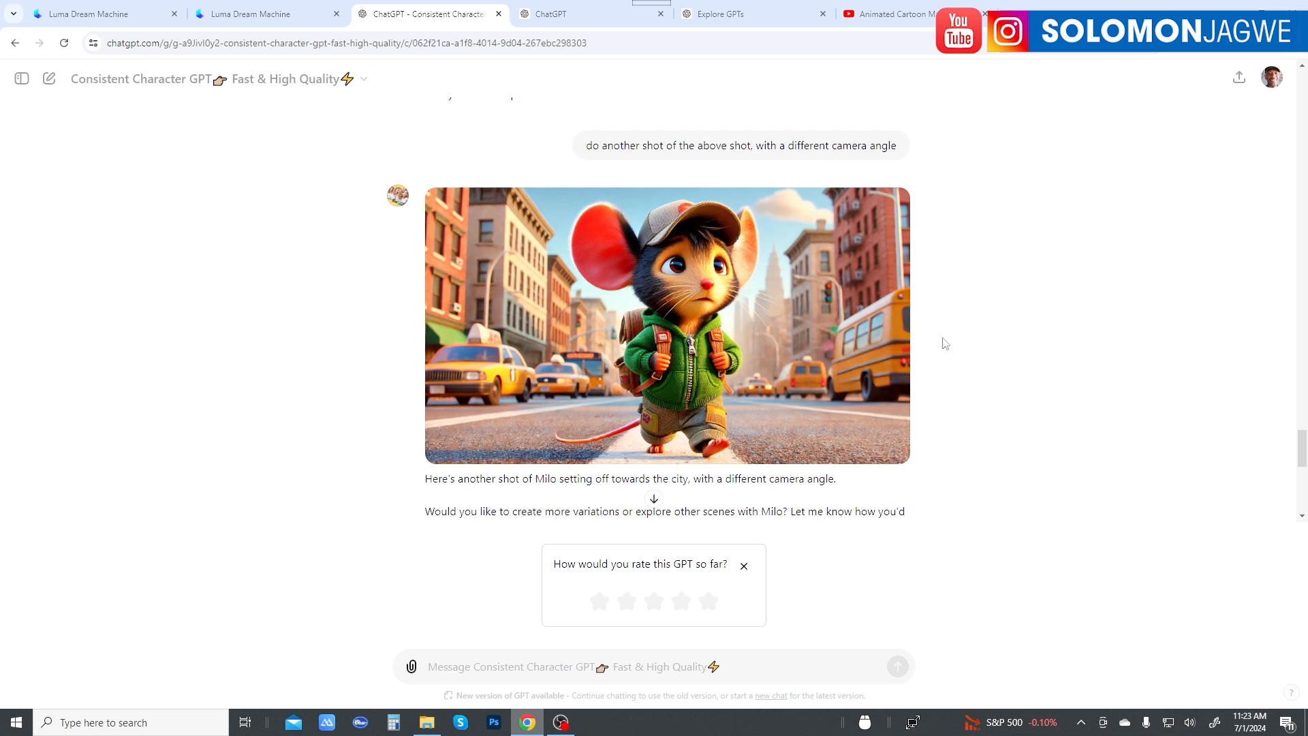
scroll(961, 337, "down", 9)
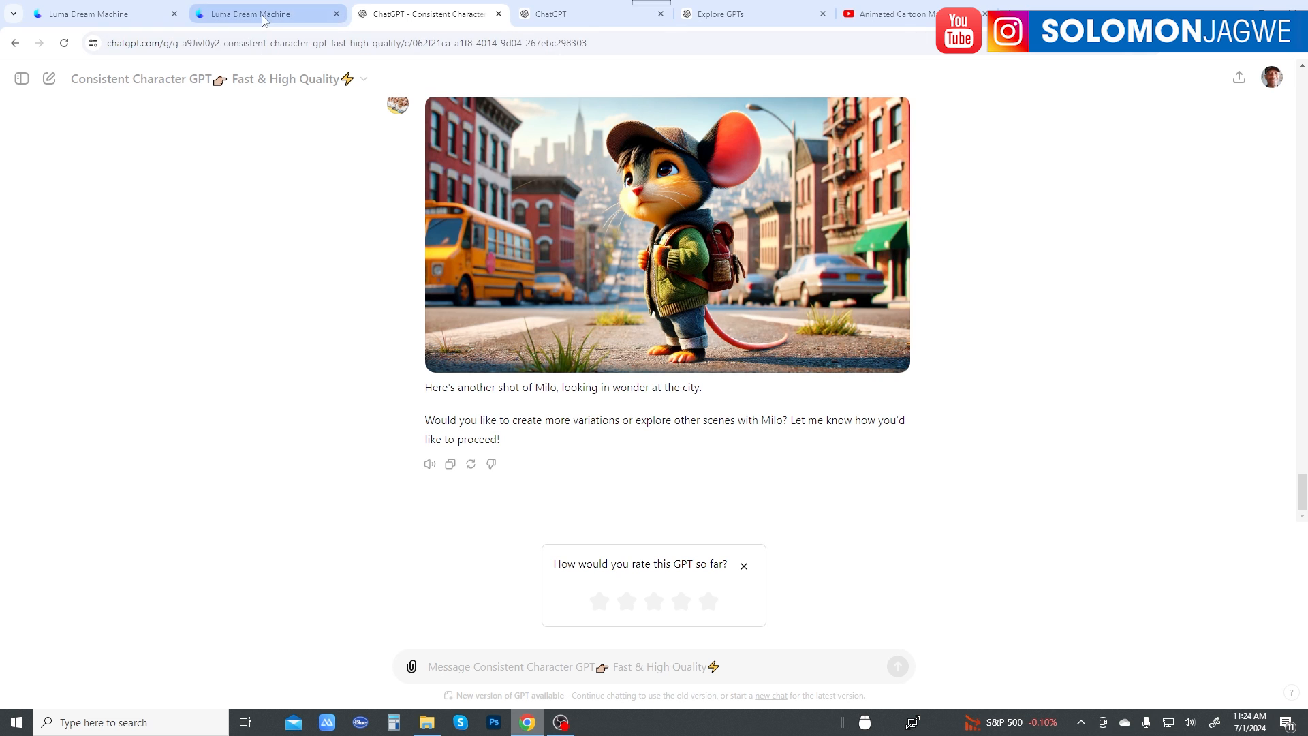
left_click(590, 15)
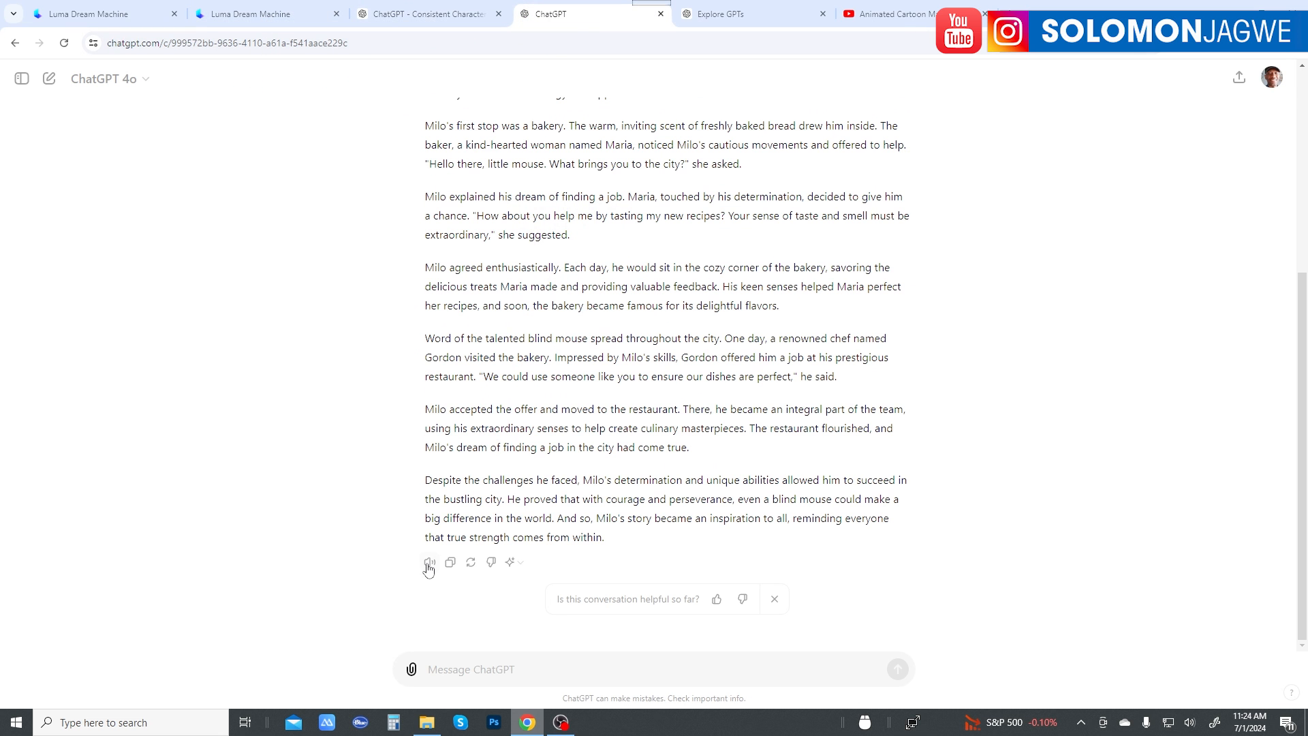
left_click(738, 24)
left_click(429, 19)
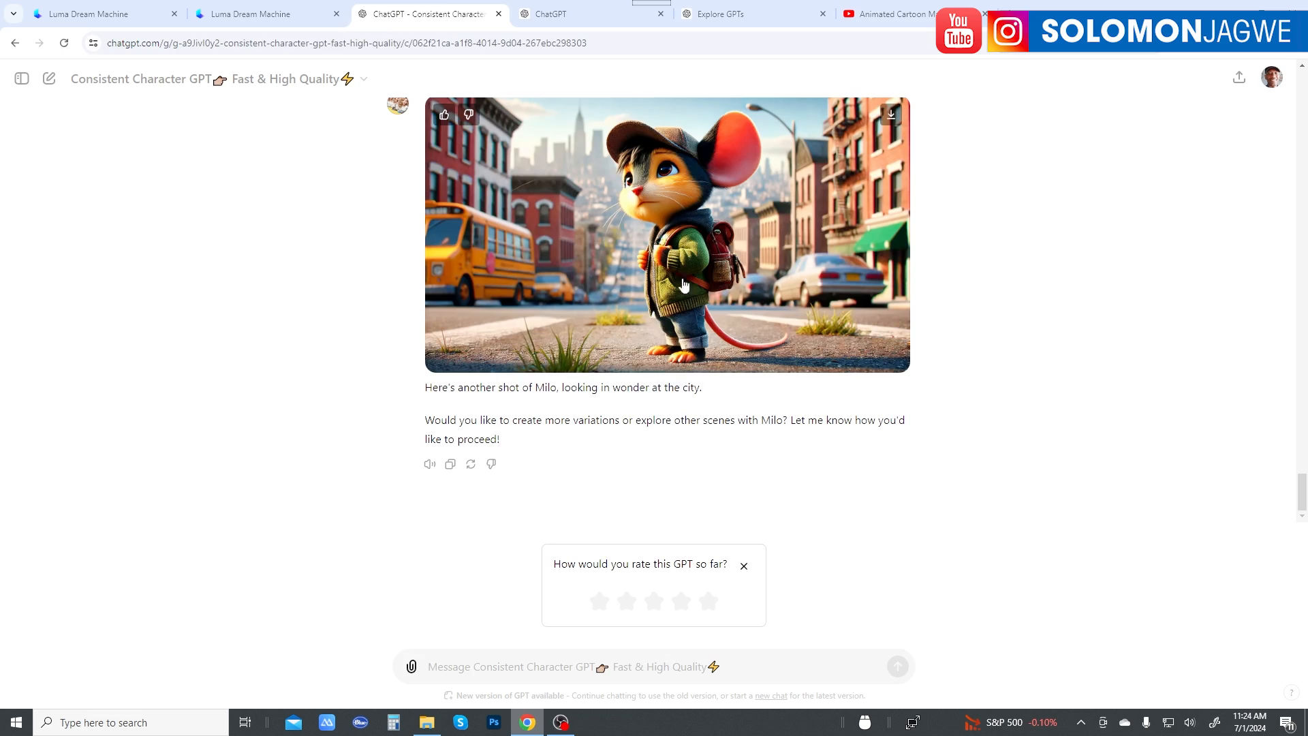
Step: Switch to Luma Dream Machine and browse the earlier video creations and their camera prompts
left_click(247, 16)
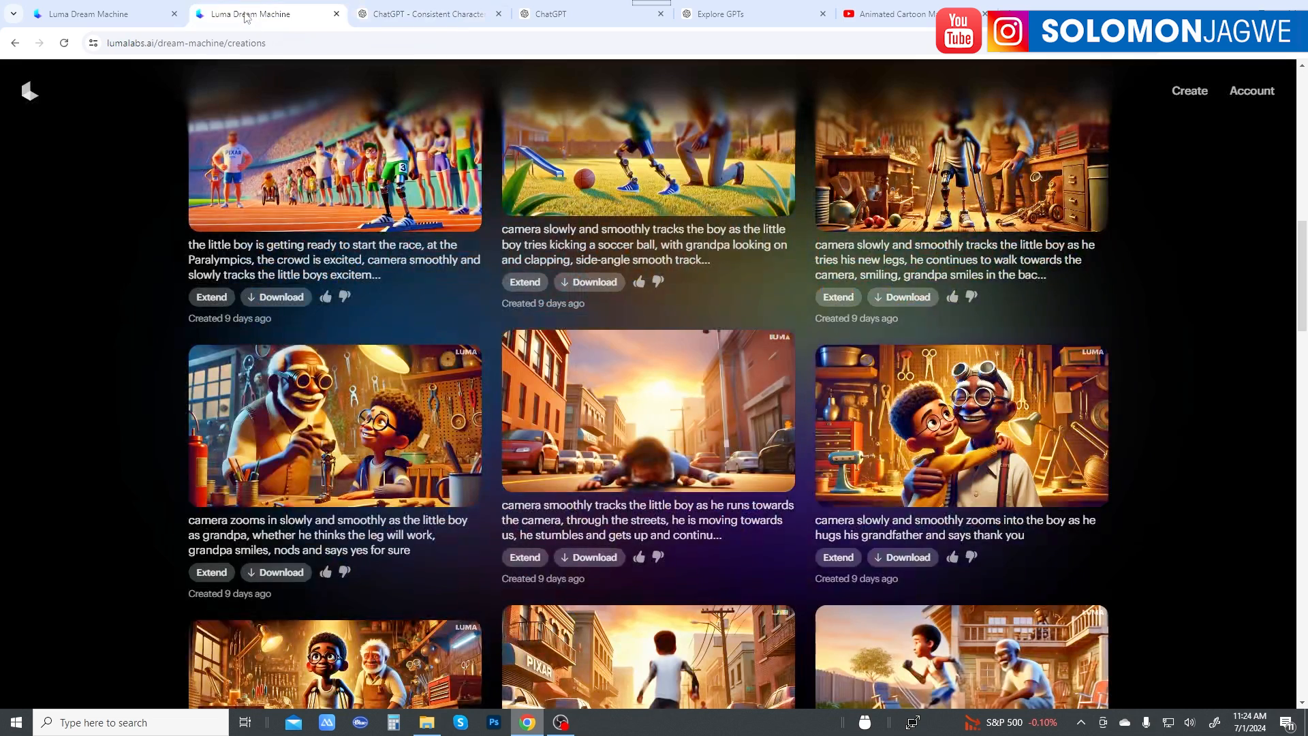
scroll(904, 290, "up", 10)
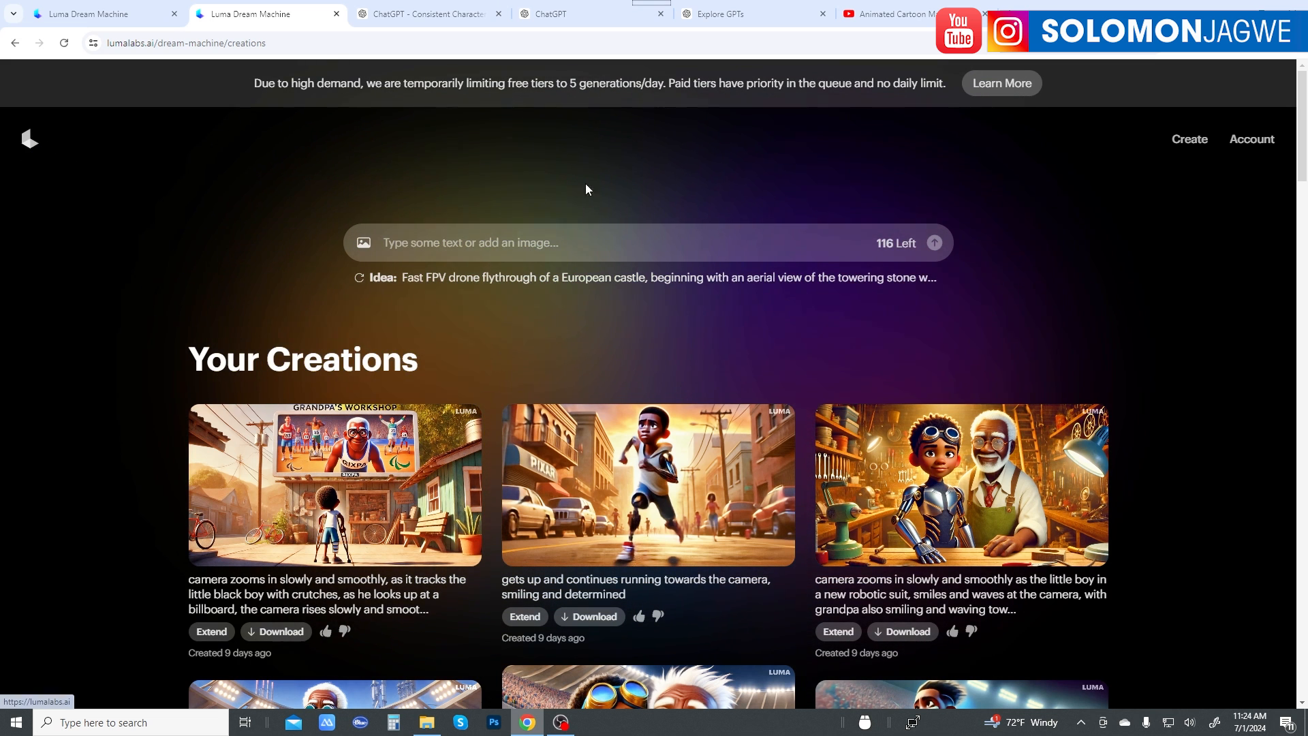
scroll(991, 398, "down", 5)
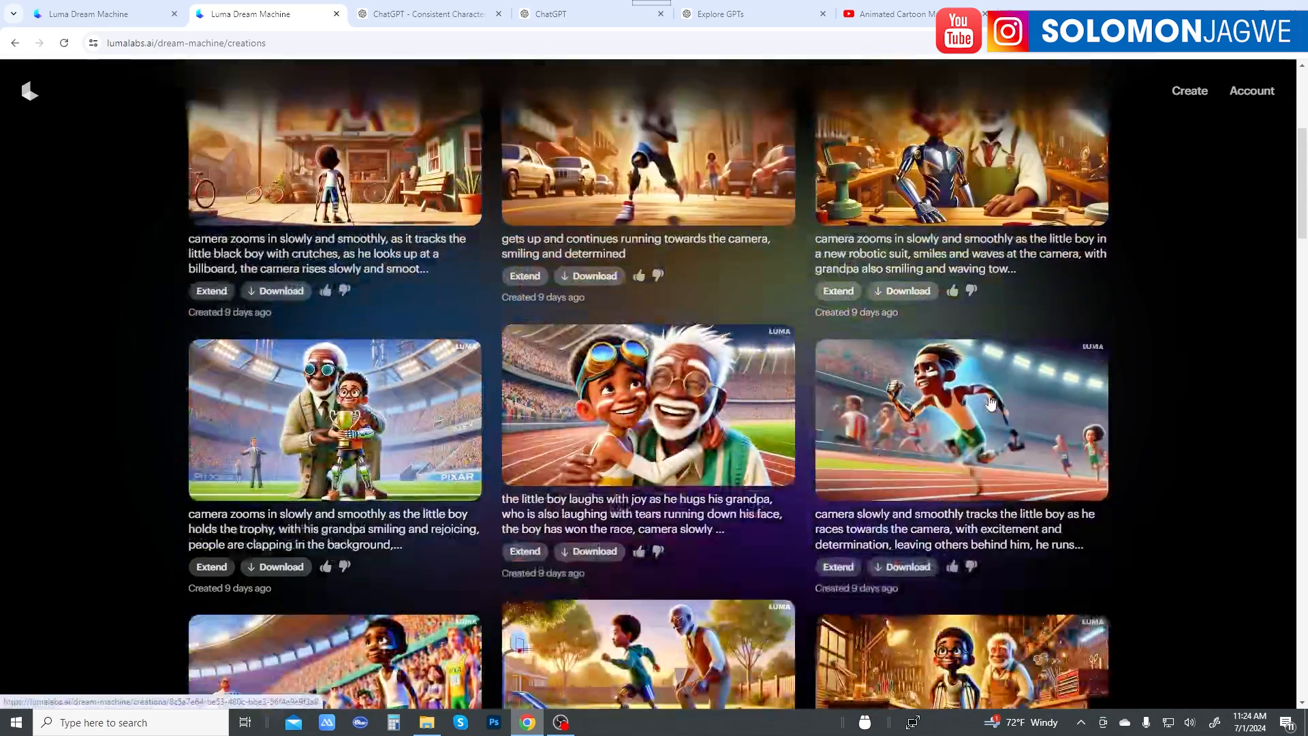
scroll(990, 402, "down", 4)
scroll(980, 395, "up", 9)
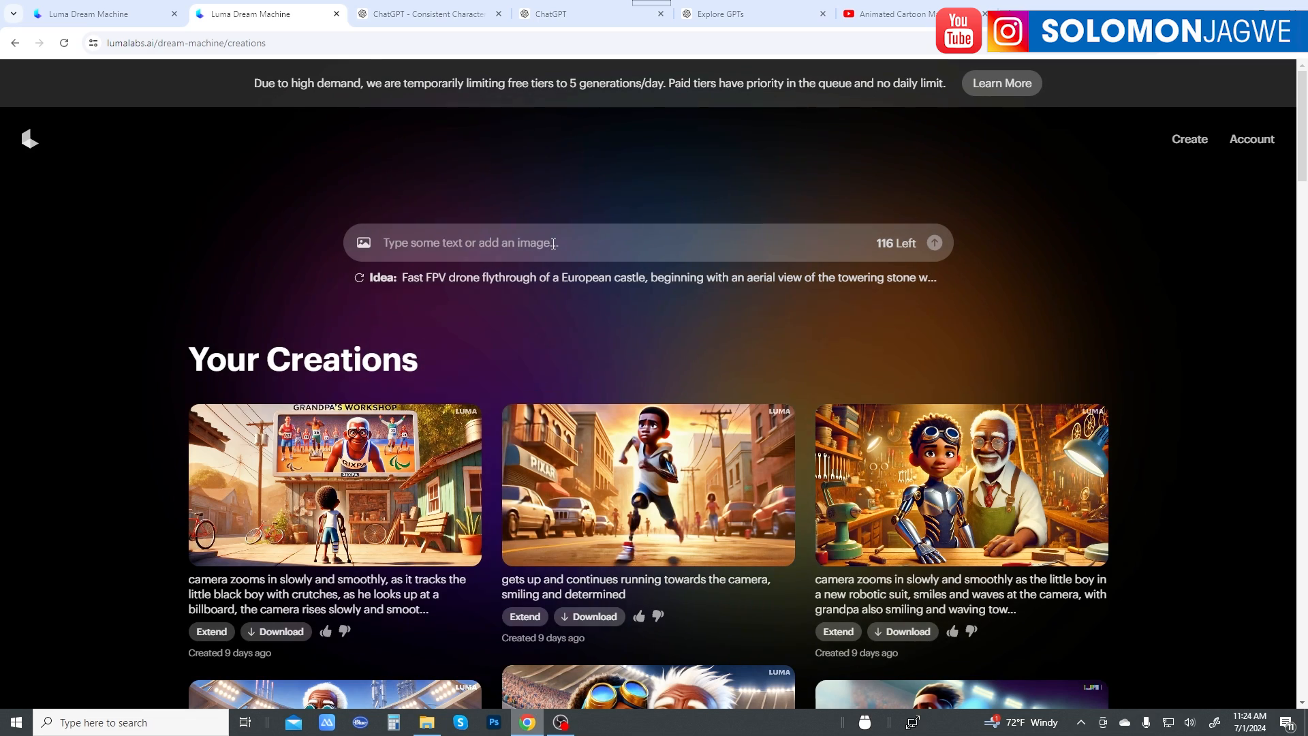
Step: Add the 16:9 Milo portrait from the Downloads\ART\LUMA folder as the start image of a new video
left_click(364, 244)
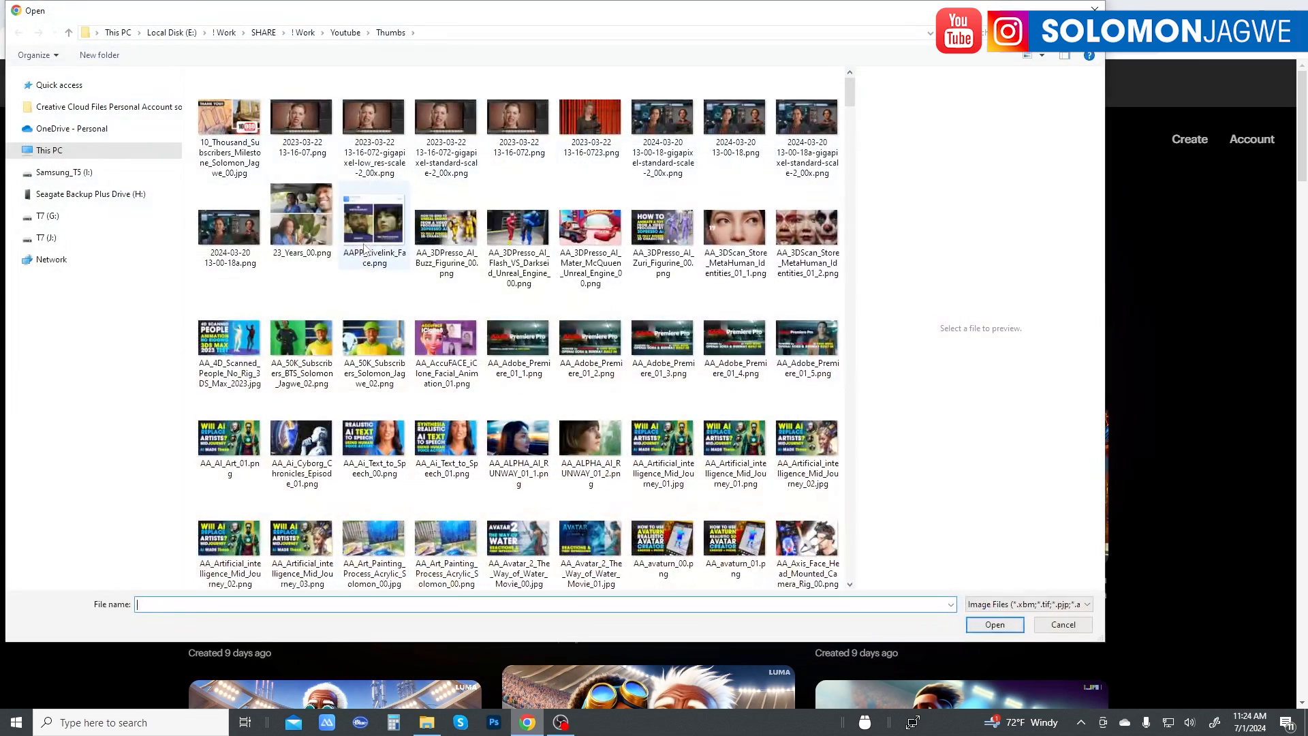
left_click(445, 33)
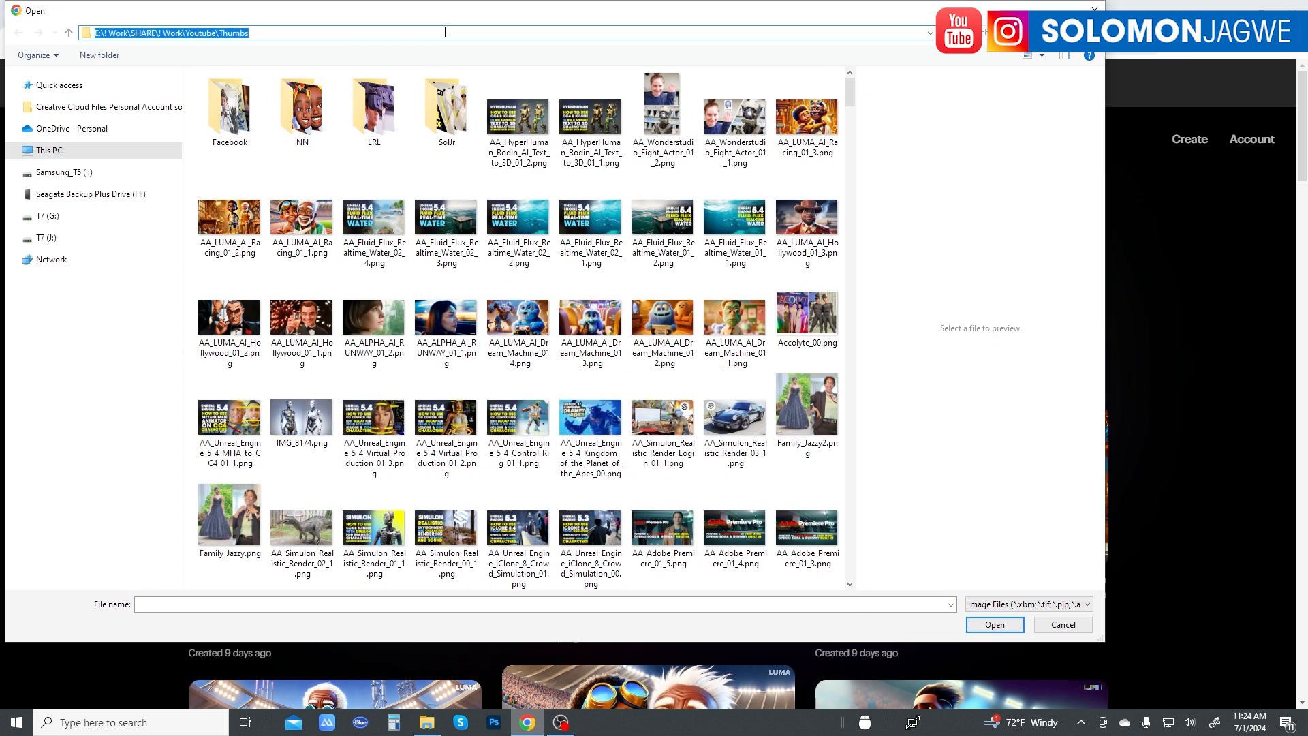
type("C:\\Users\\StudioJ\\Downloads\\ART\\LUMA")
key("Return")
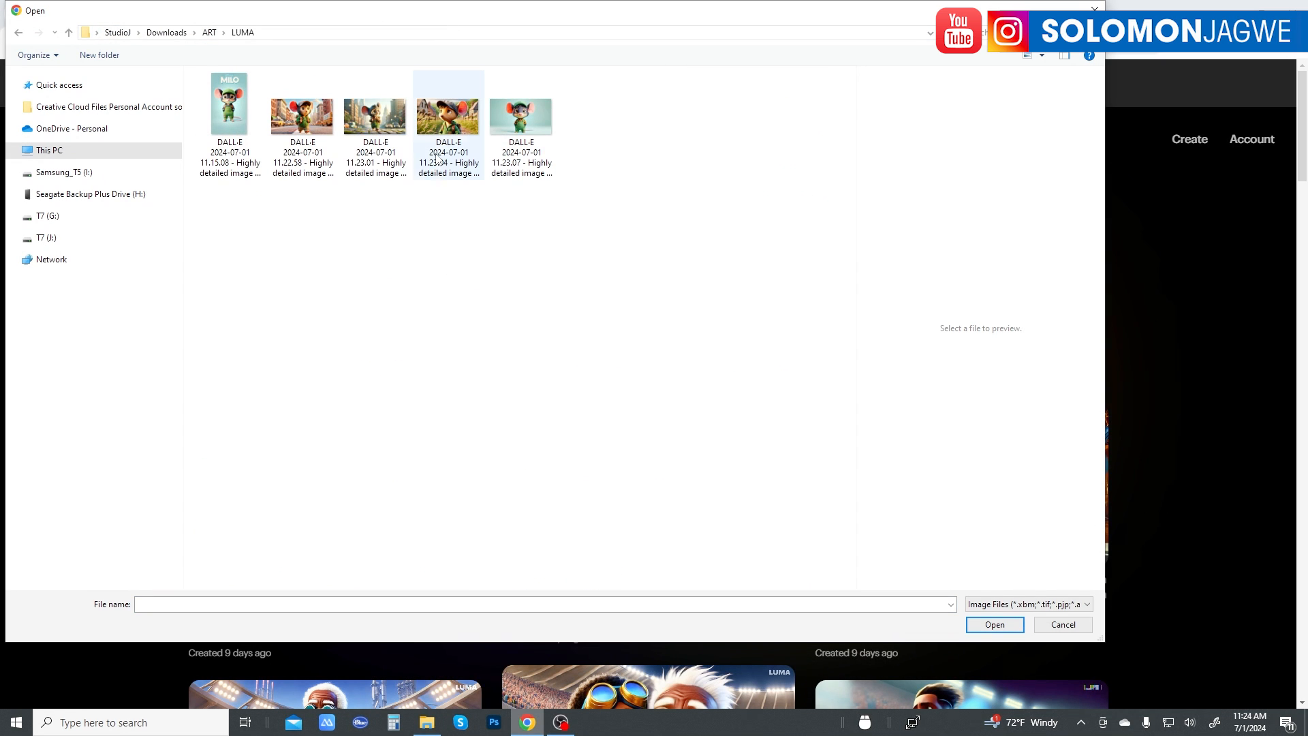
left_click(517, 119)
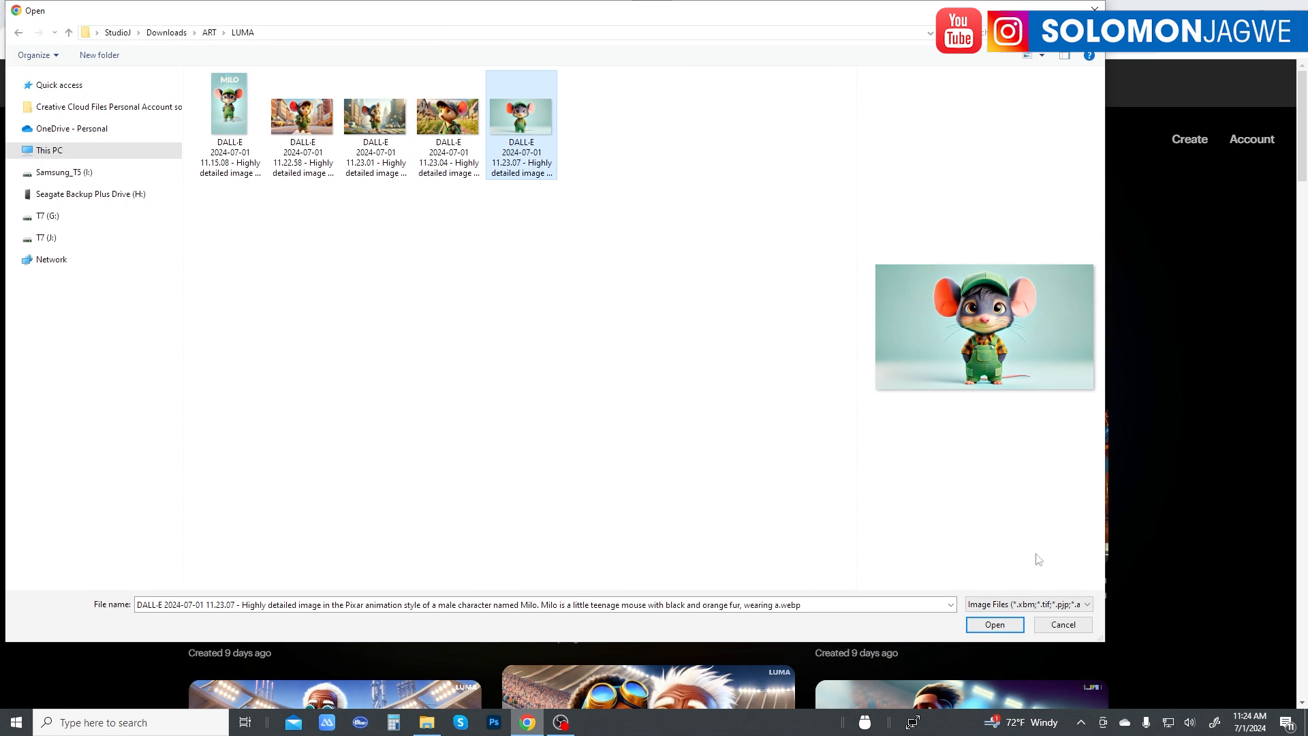
left_click(995, 625)
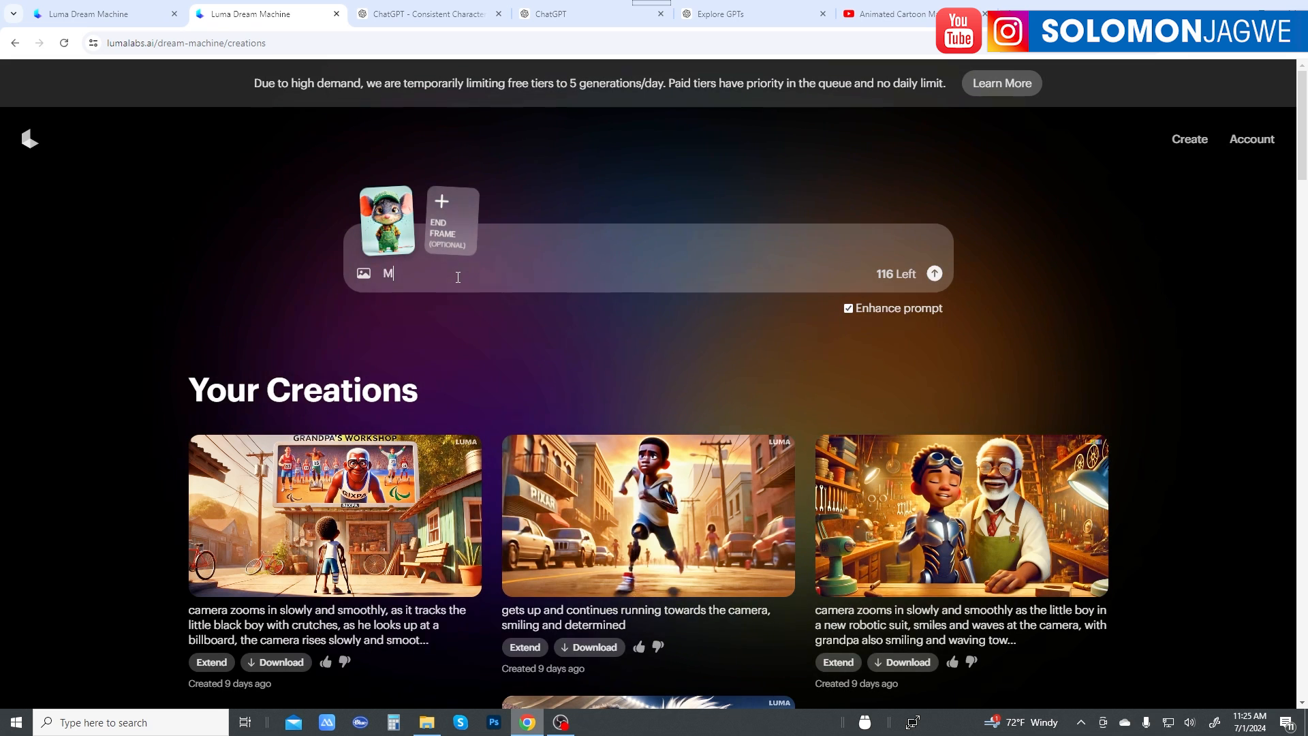
Step: Begin the video prompt with "camera smoothly zooming in slowly to focus on the mouse character, and the"
key("BackSpace")
type("camera ")
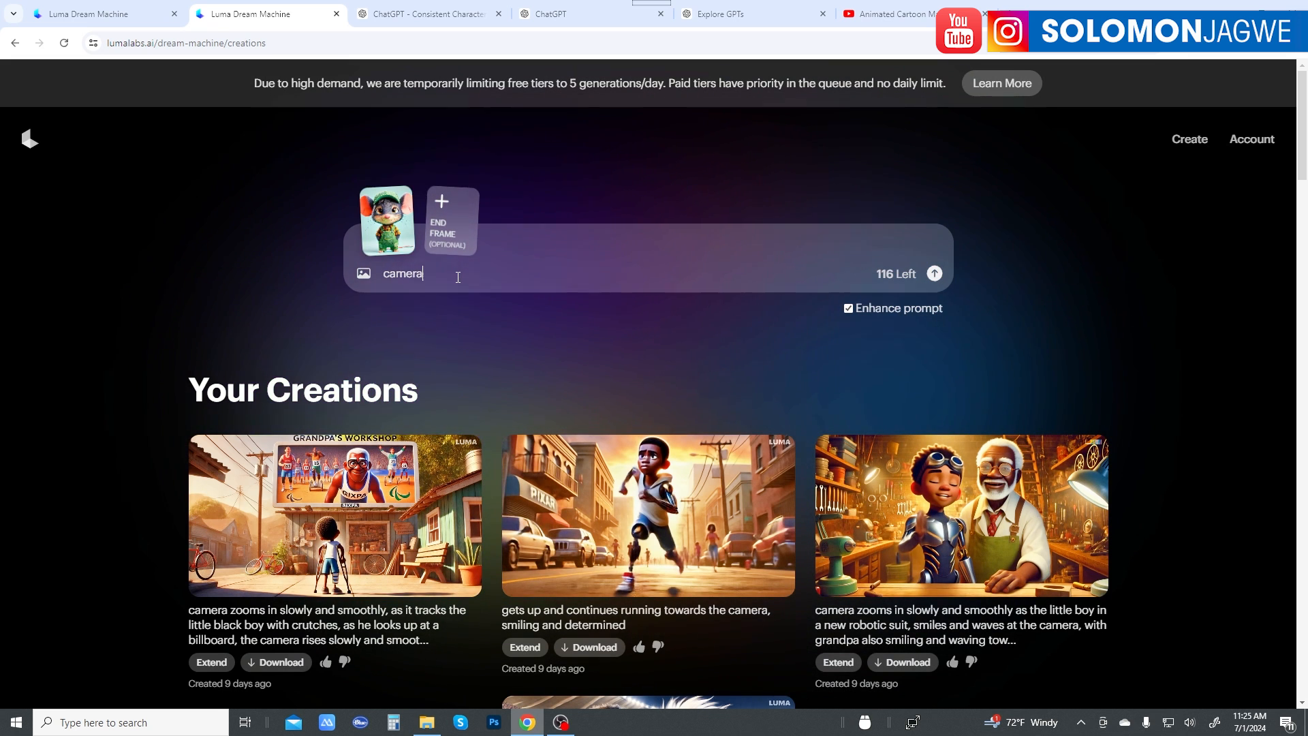
type("p")
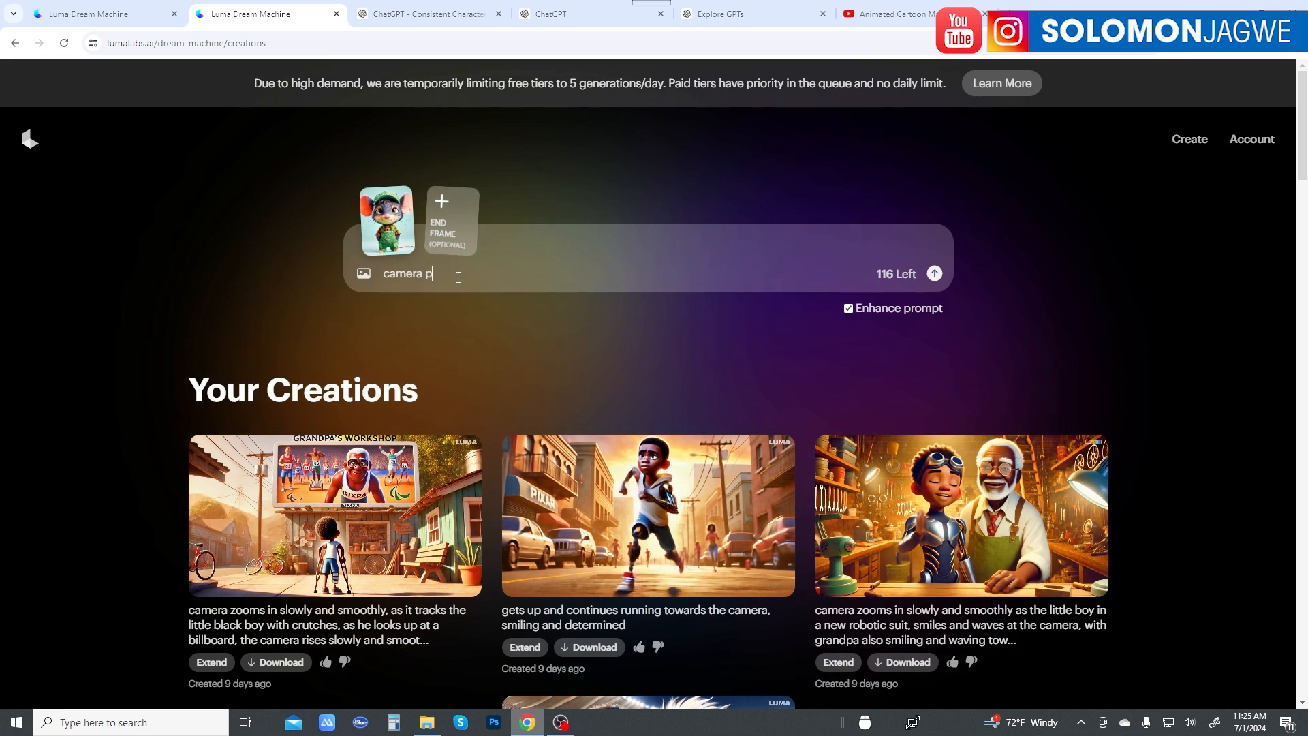
key("BackSpace")
type("smooth")
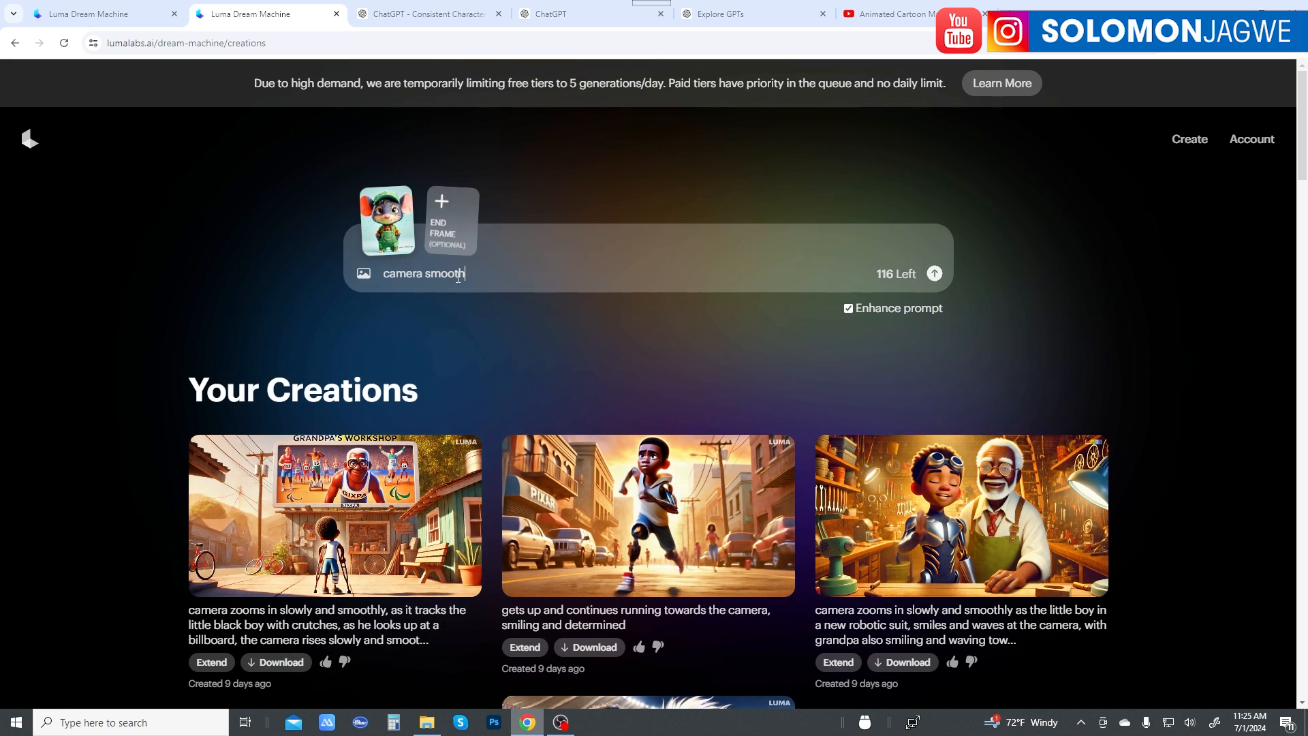
type("ly")
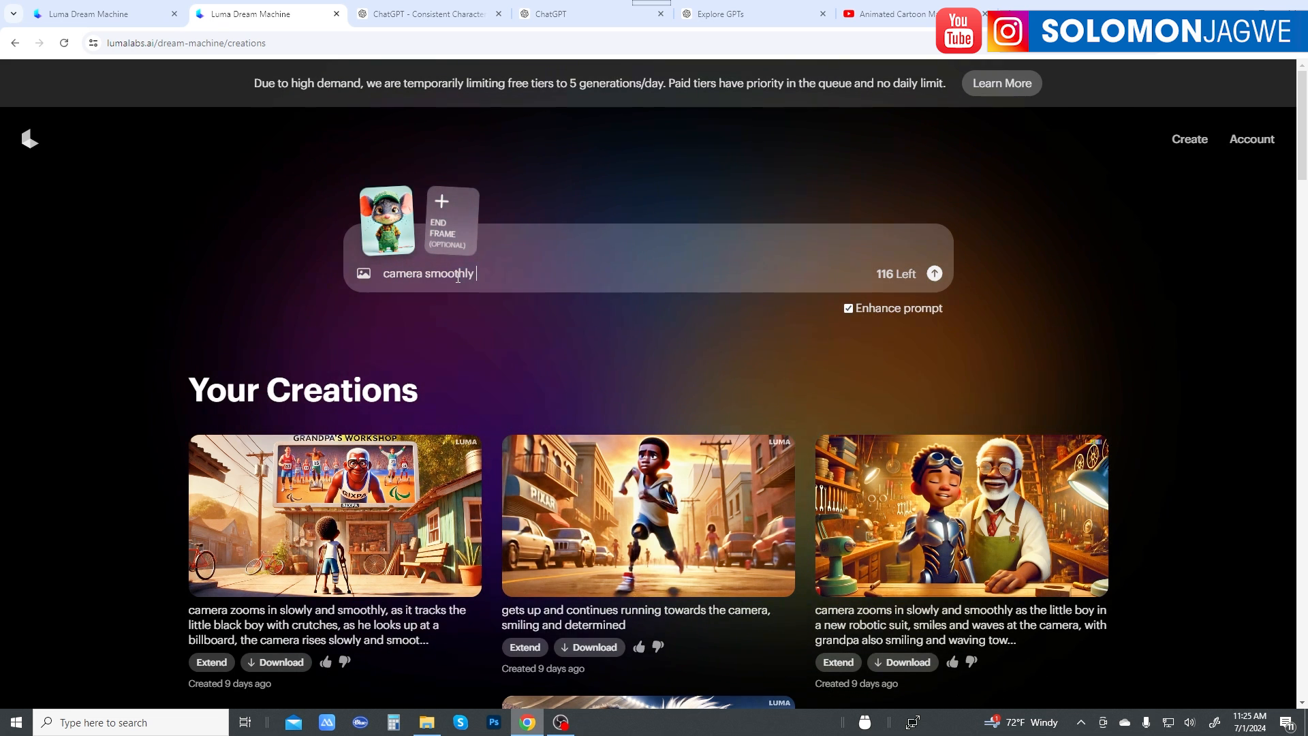
type(" zoom")
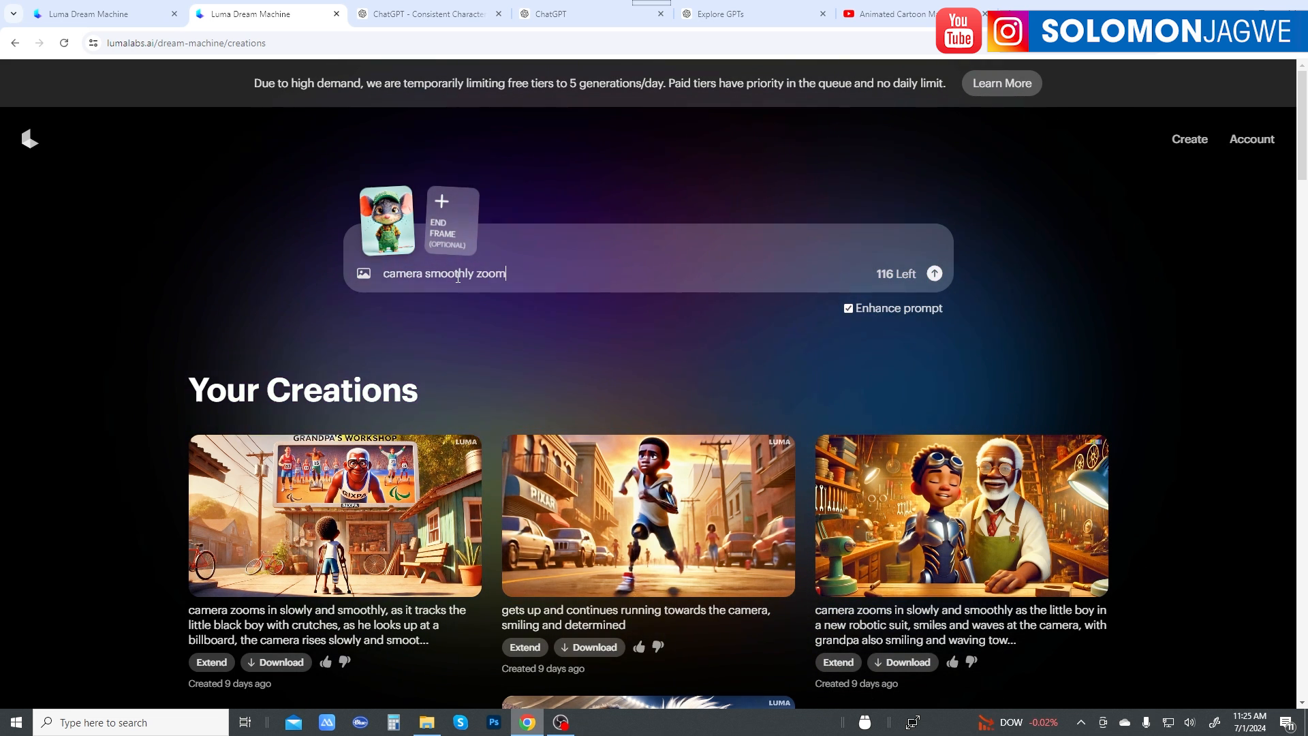
type("ing i")
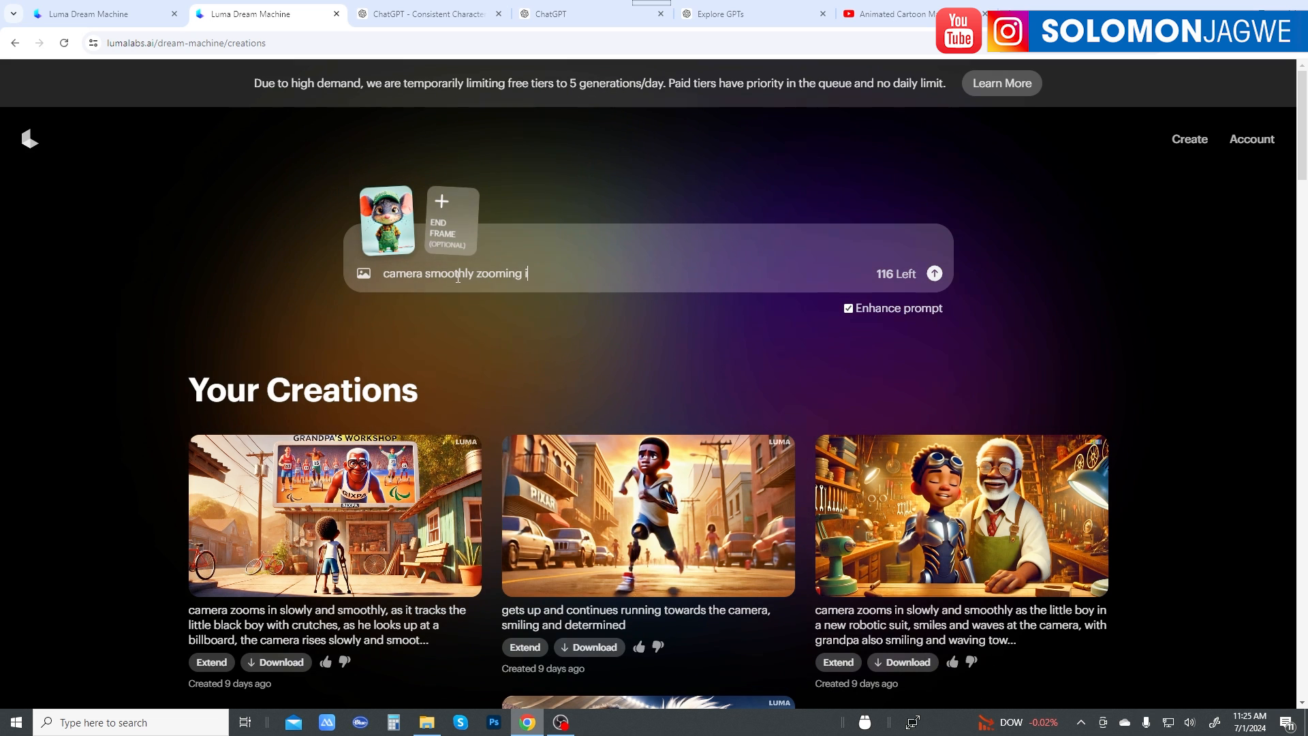
type("n slowly")
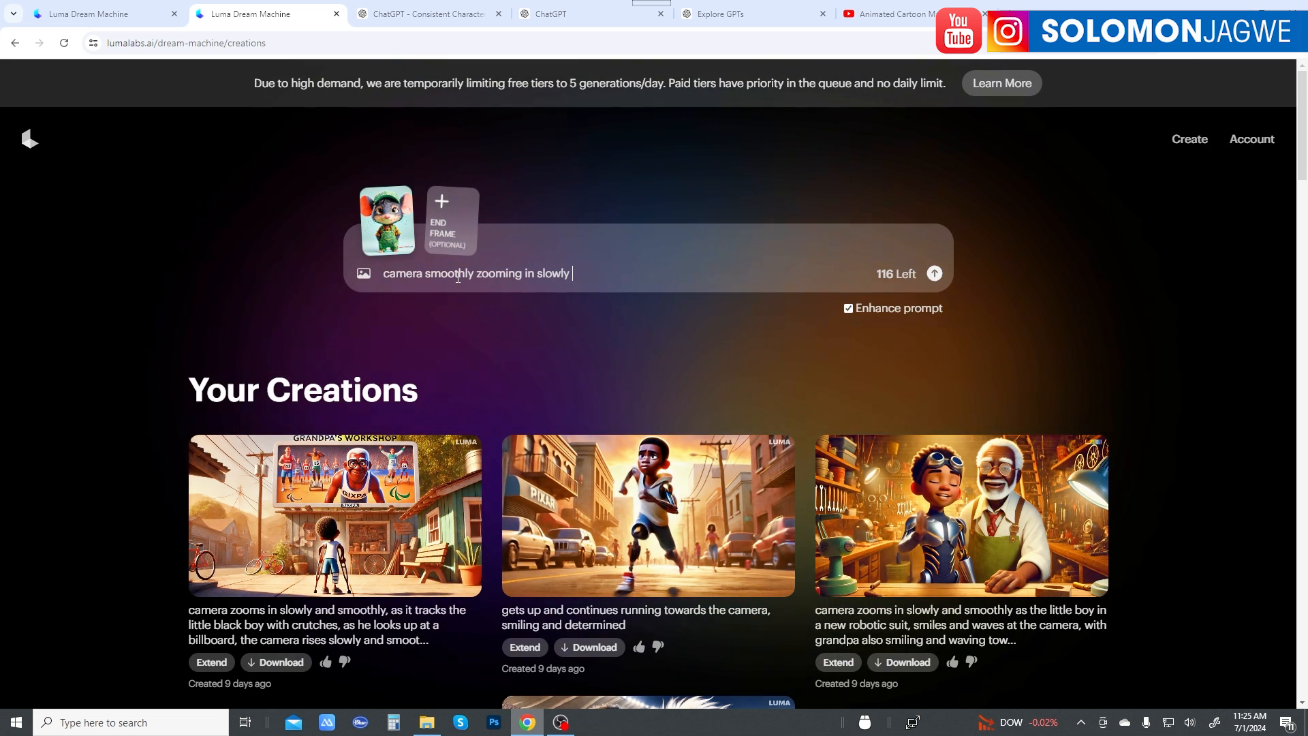
type(" to fo")
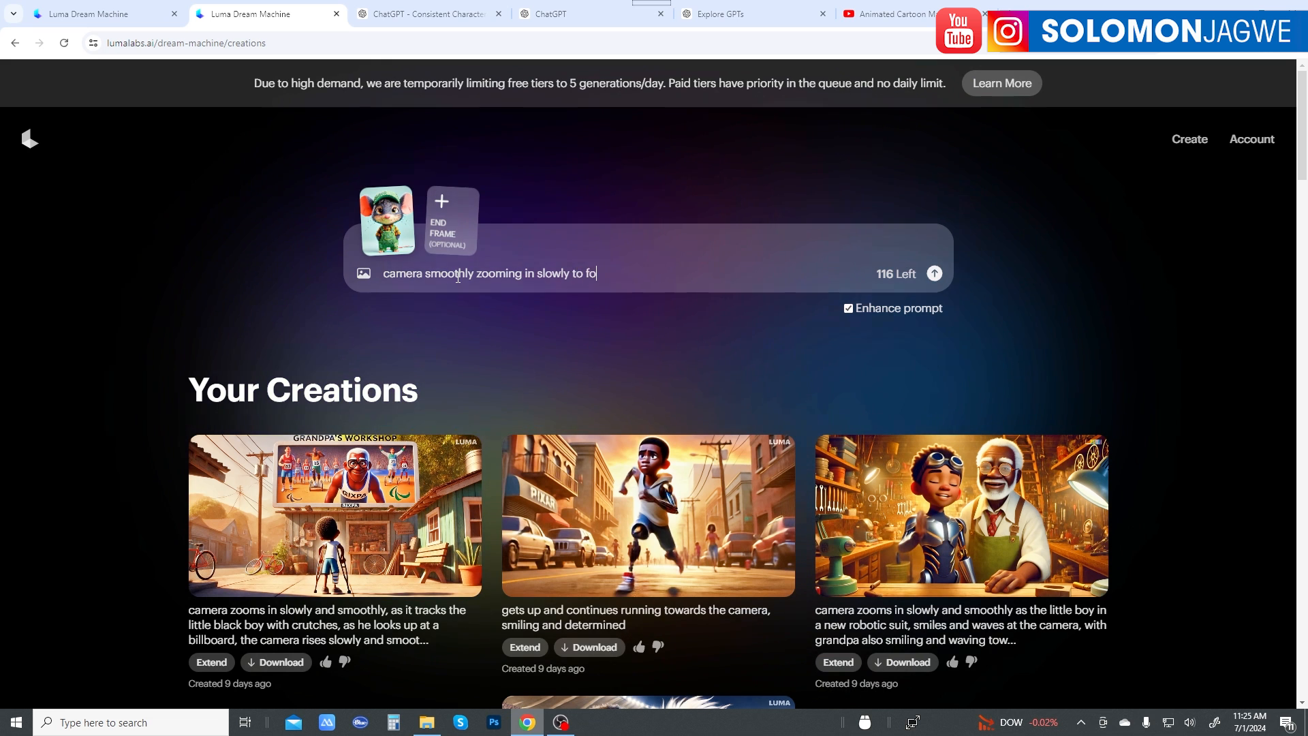
type("cus on")
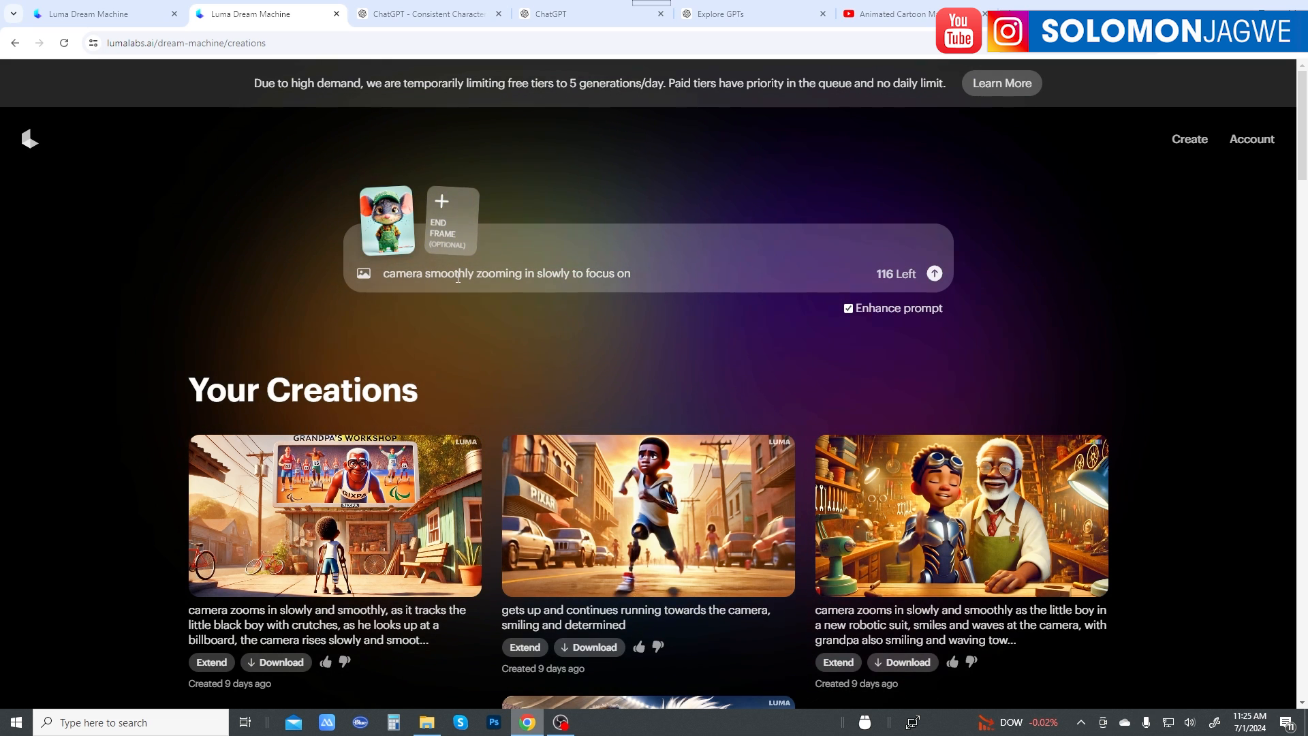
type(" the c")
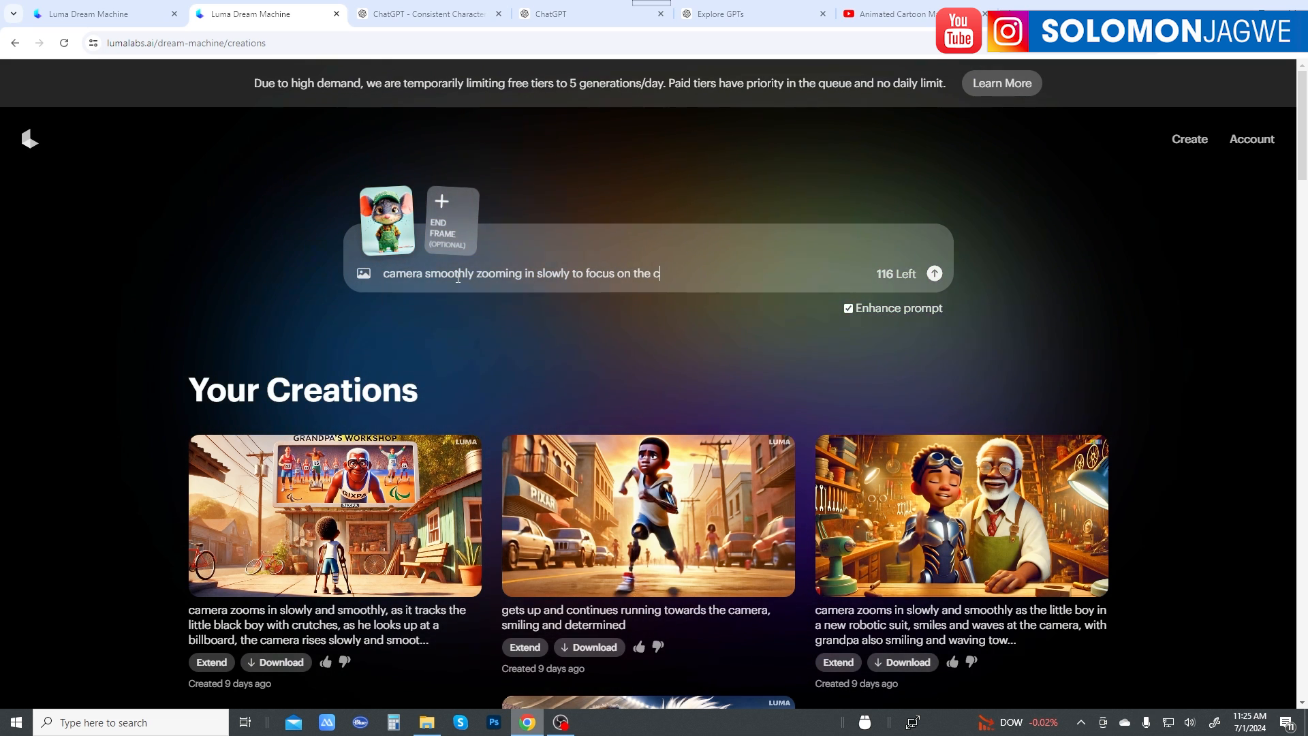
type("haracte")
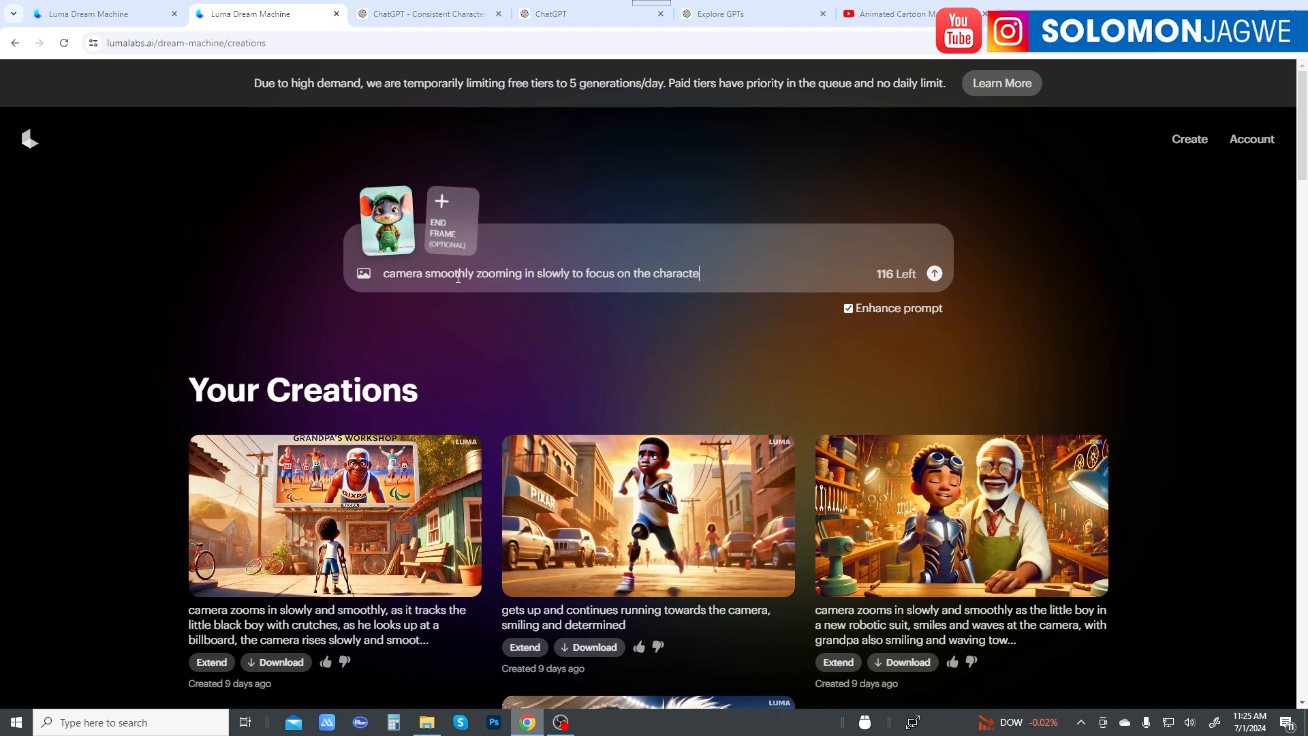
key("BackSpace")
key("BackSpace")
key("BackSpace")
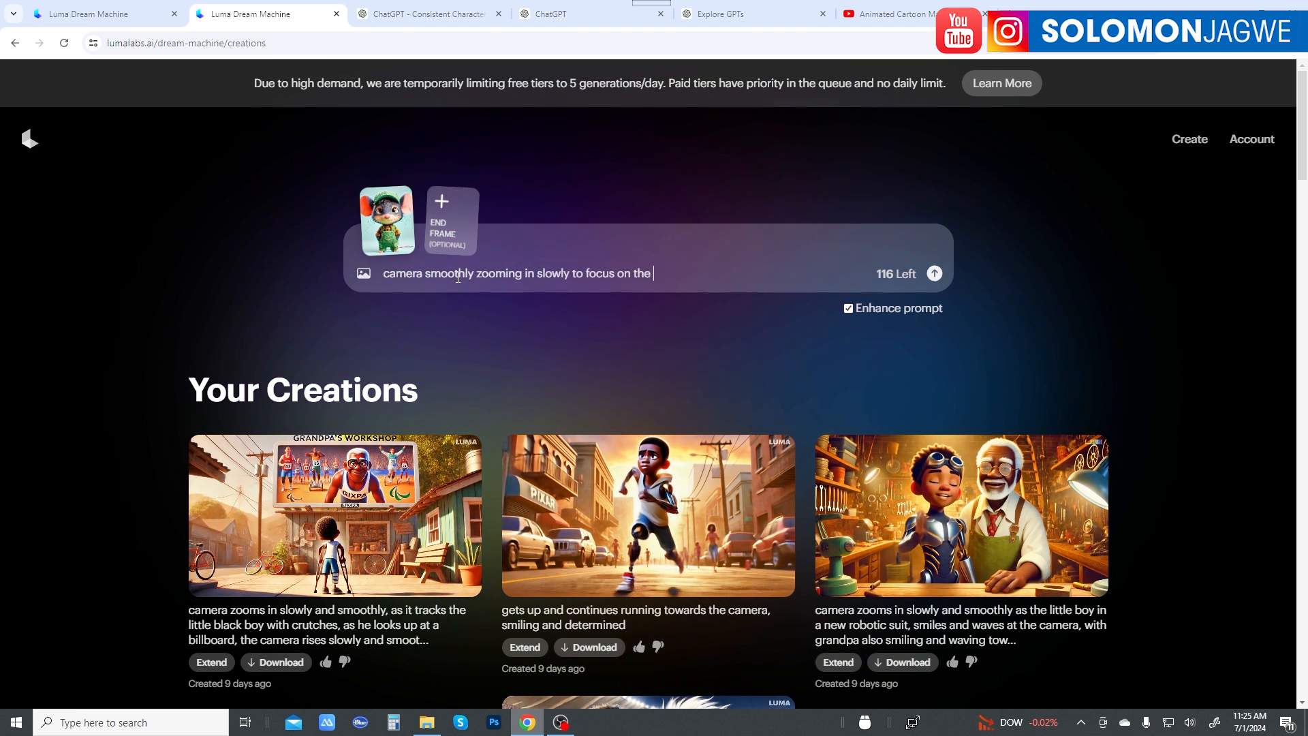
type("mouse char")
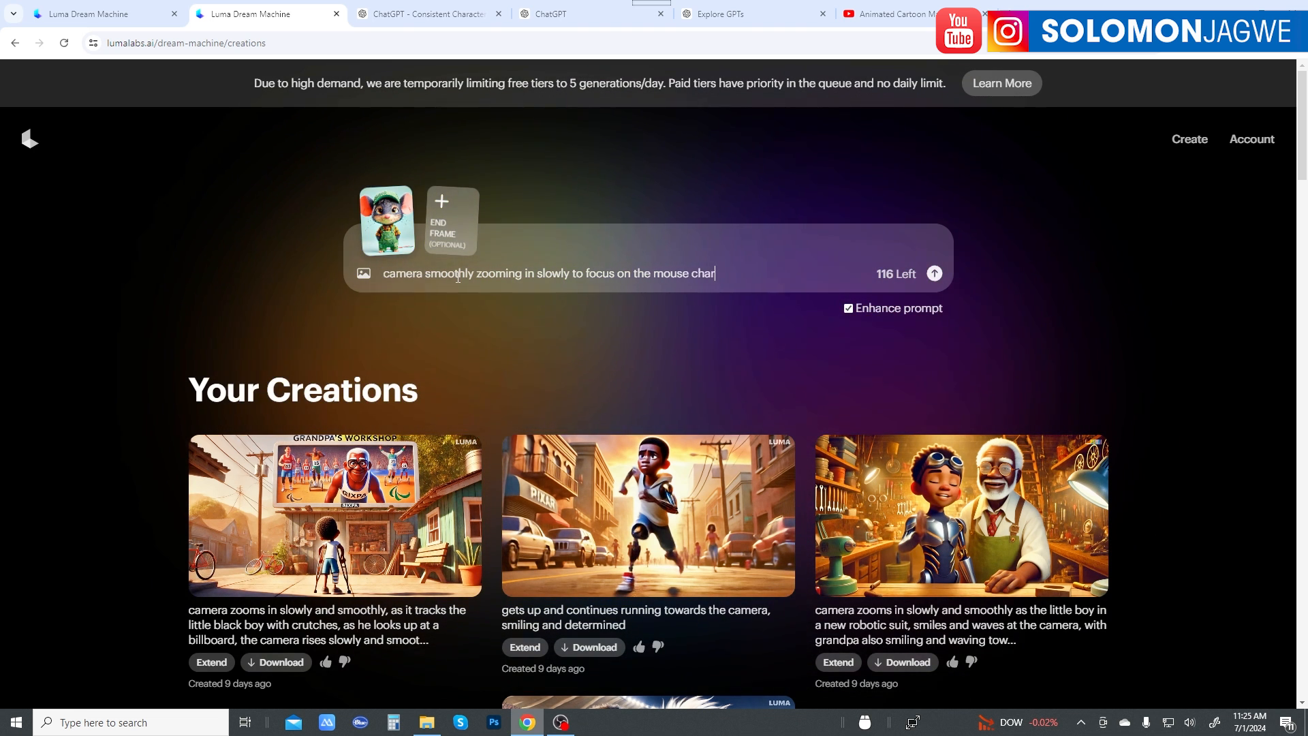
type("acter, and the litt")
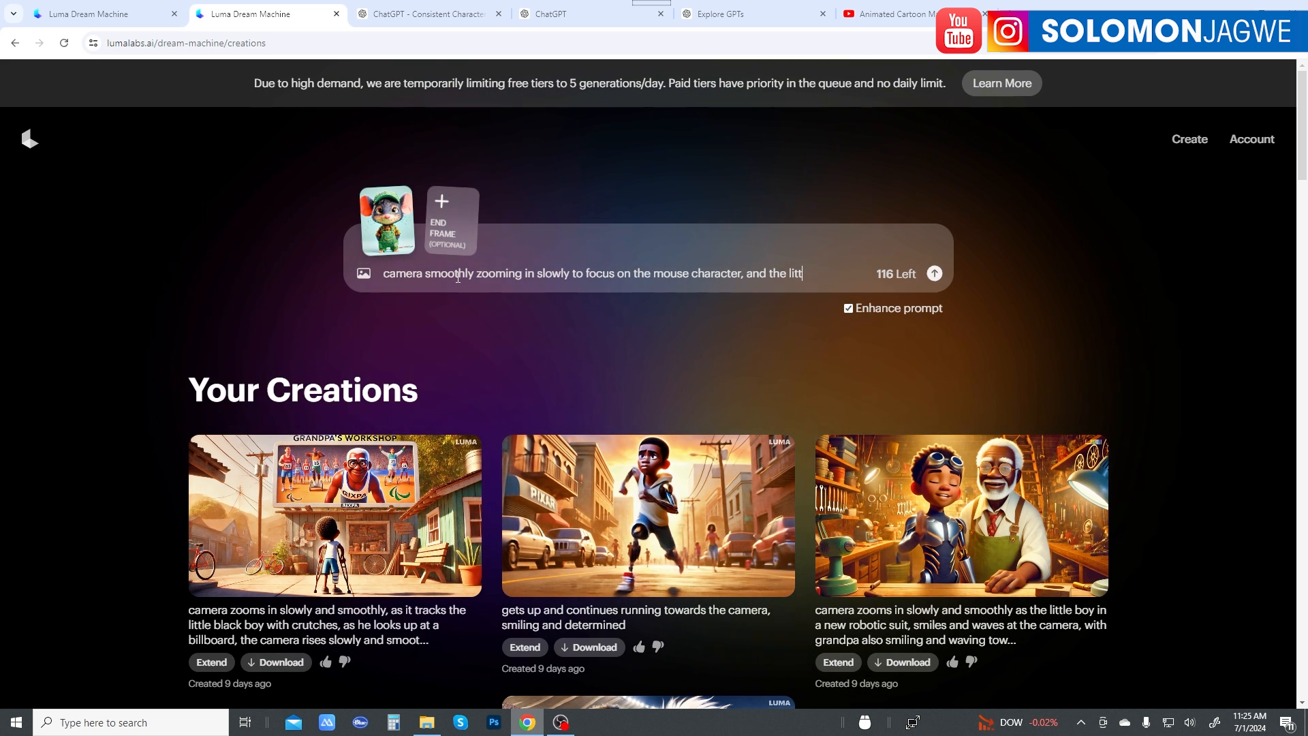
type("le mouse is s")
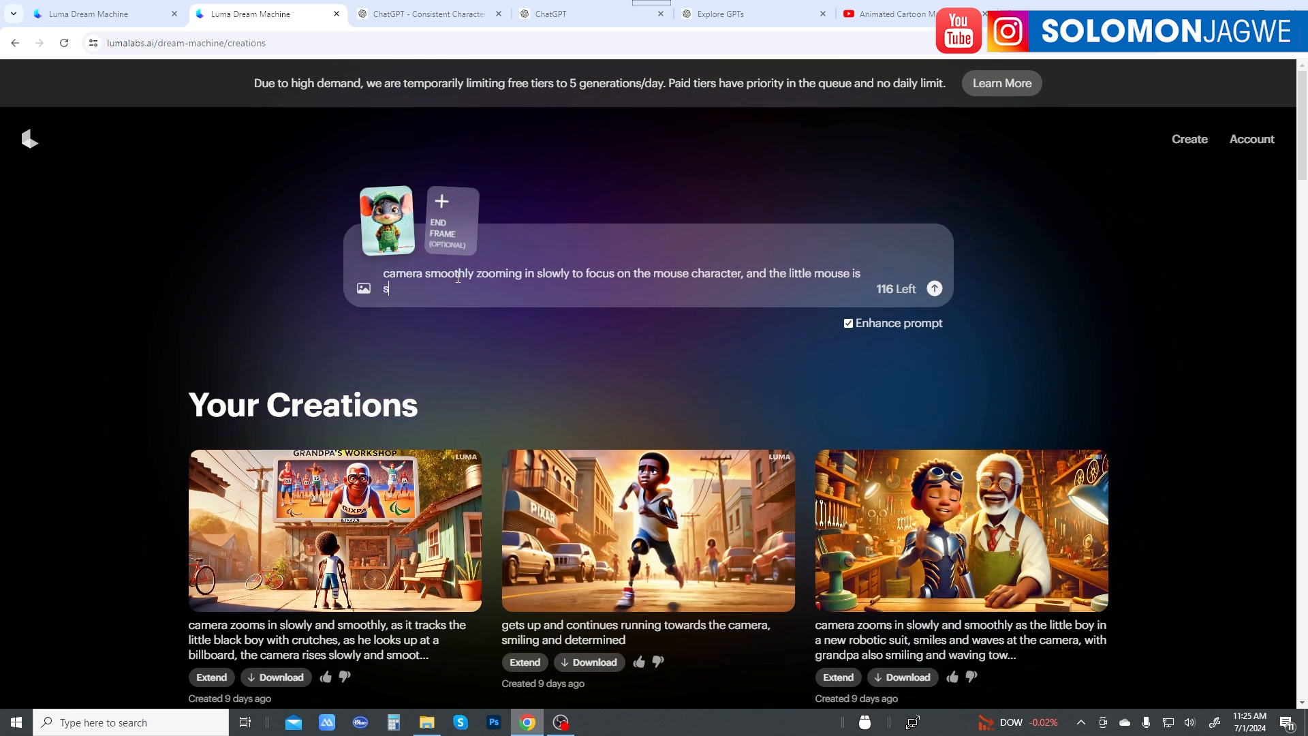
type("mili")
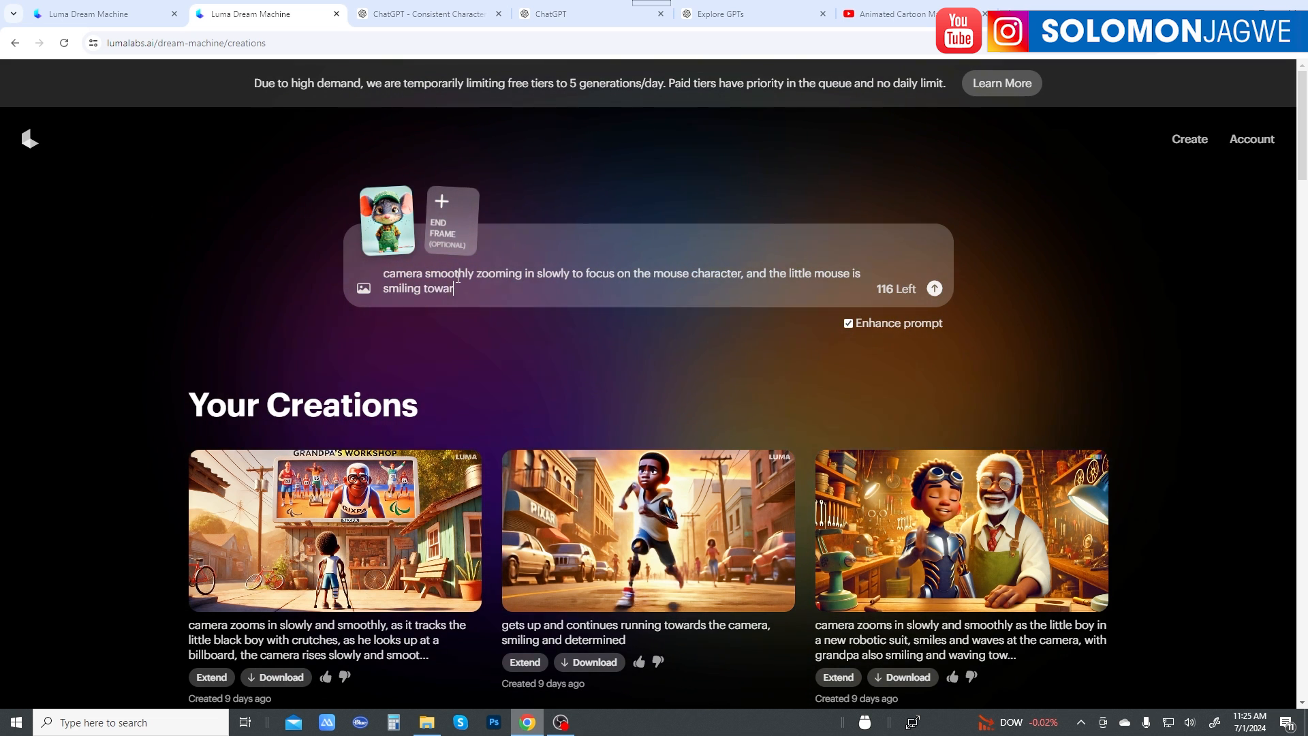
Step: Complete the prompt with "little mouse is smiling towards the camera, with ears wiggling" and submit it to generate the video
type("towards the ")
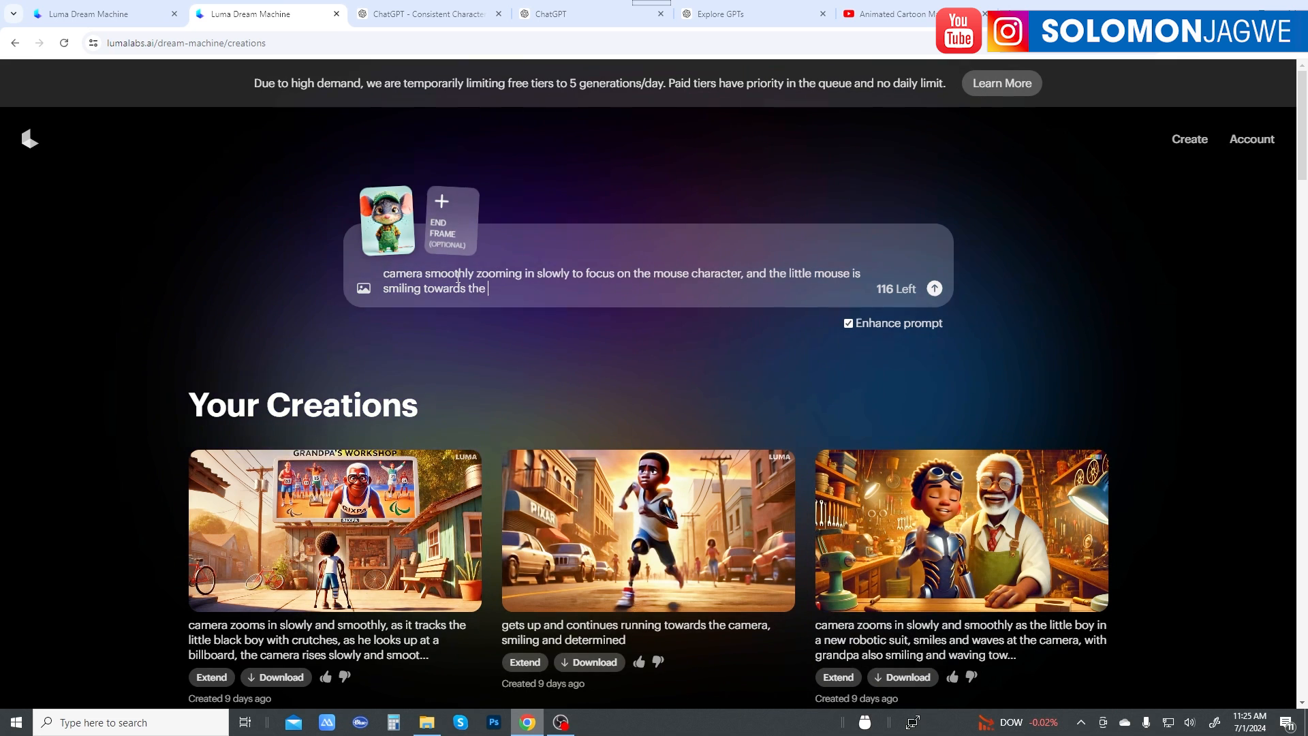
type("camera")
type(", w")
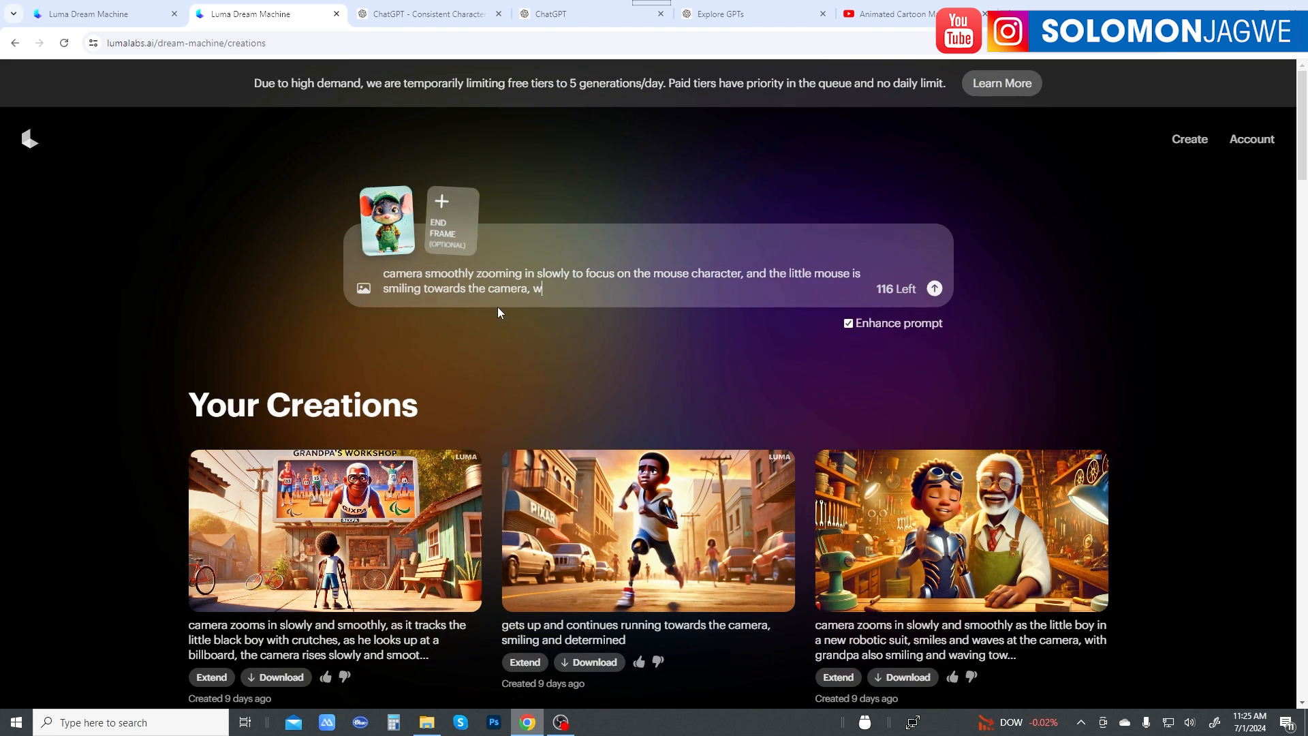
type("ith ears wi")
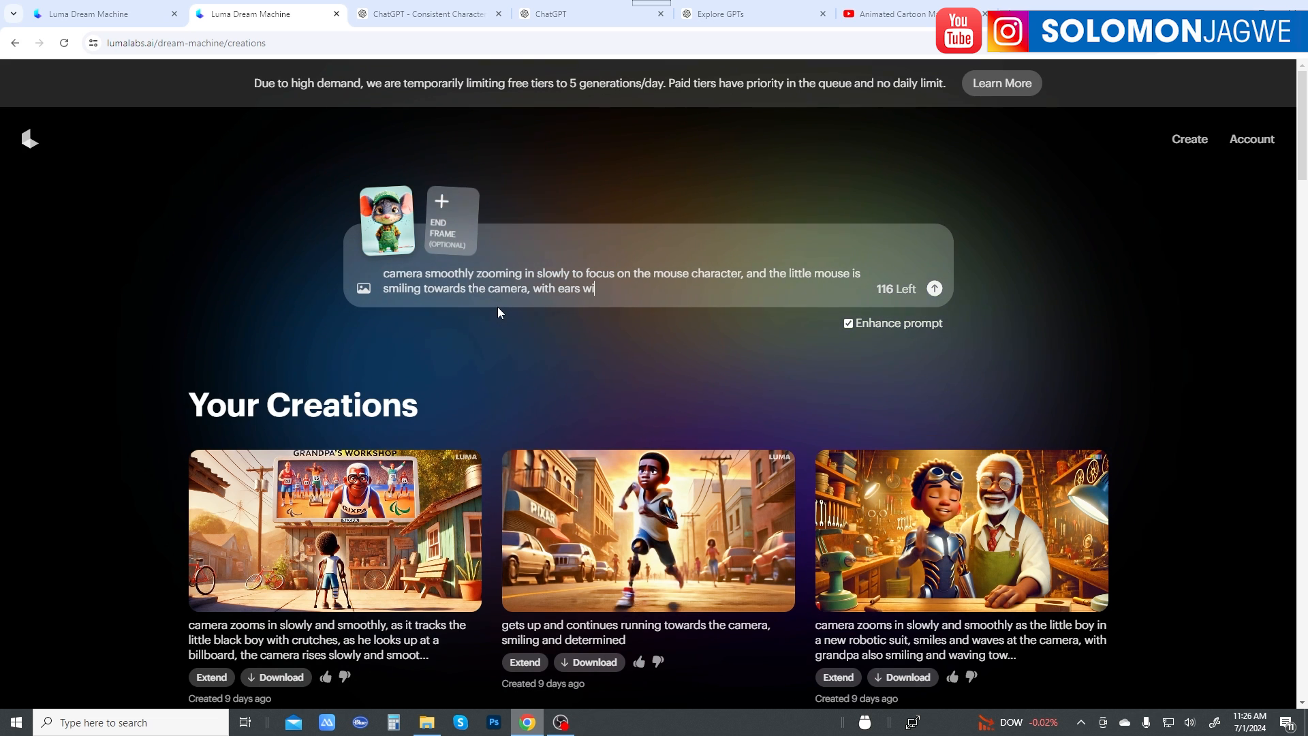
type("ggling")
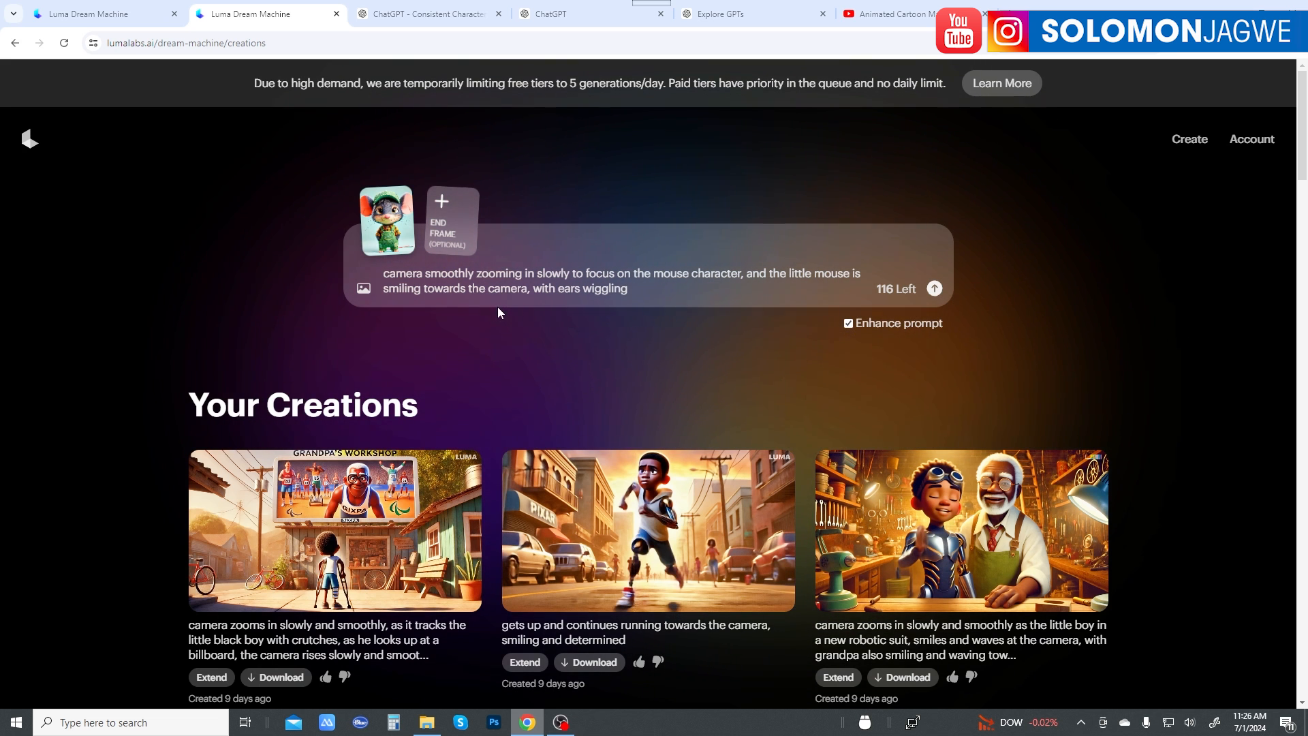
left_click(934, 289)
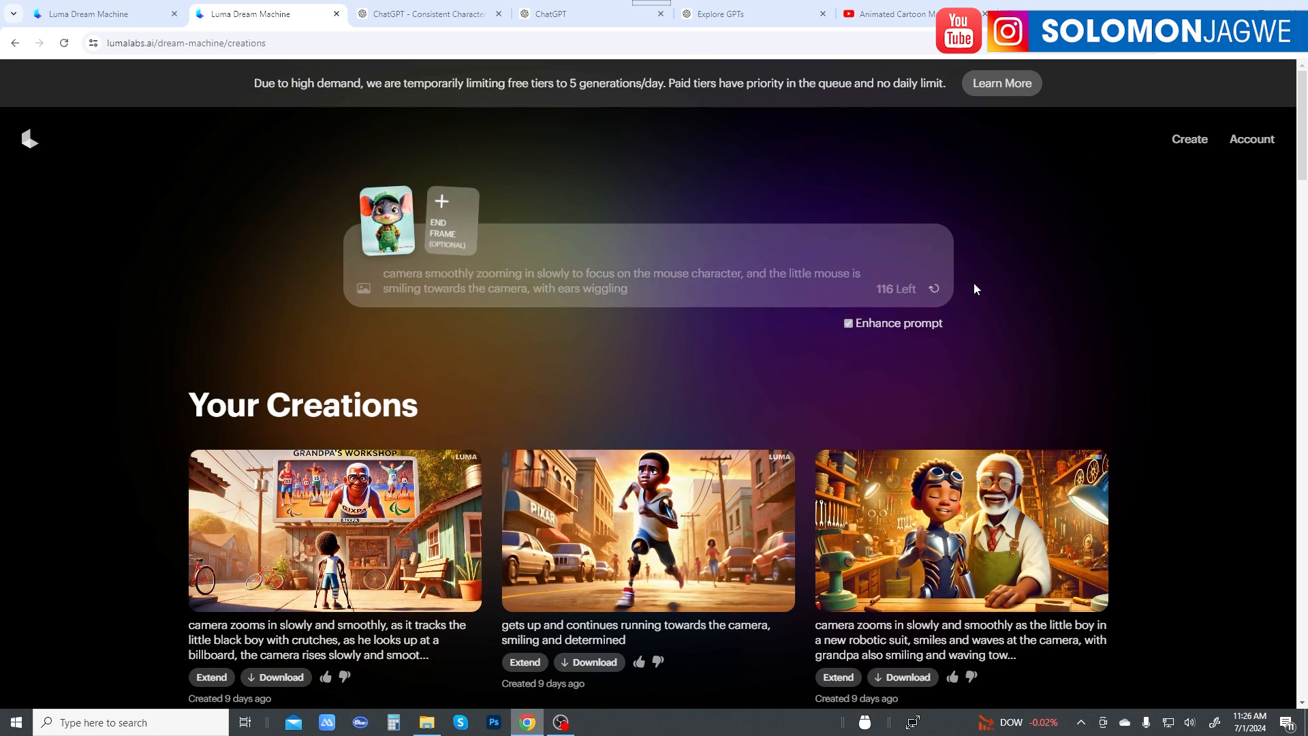
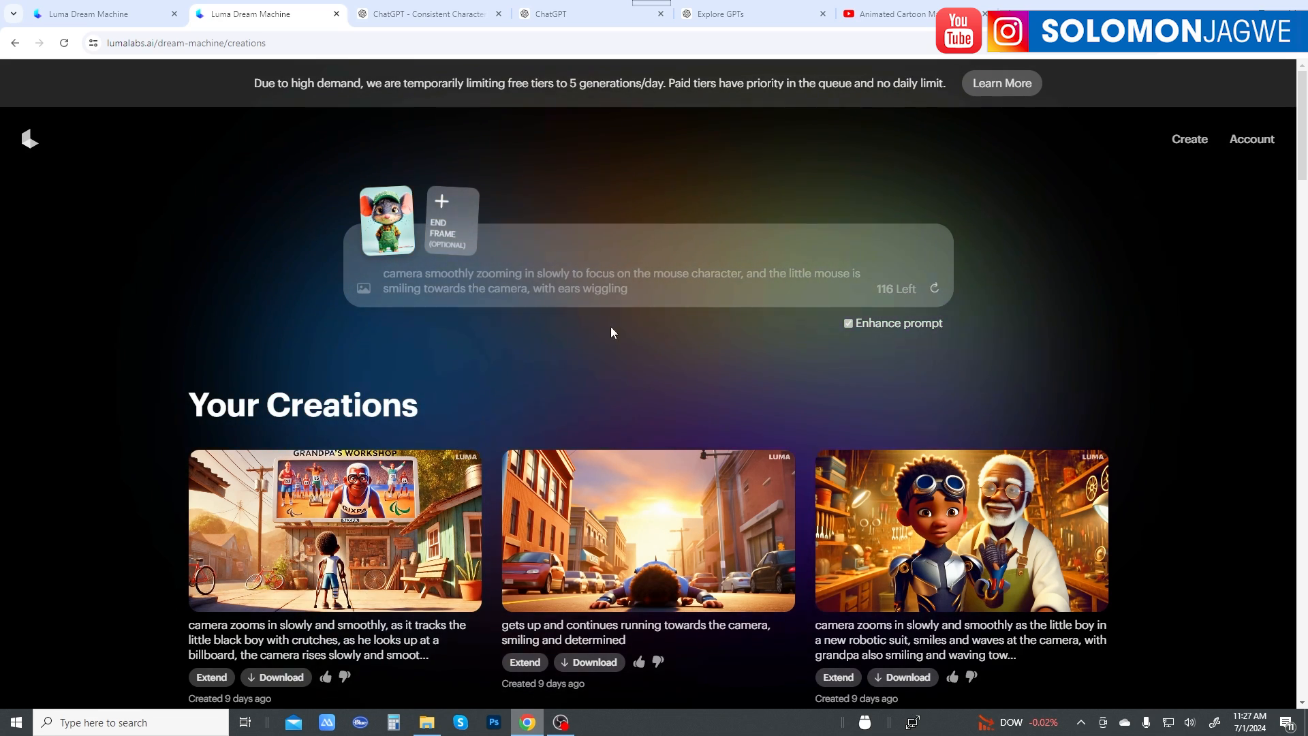
Step: Add the DALL-E 11.23.01 image of Milo walking along the cobbled city street as the start image of a new video
scroll(594, 384, "down", 7)
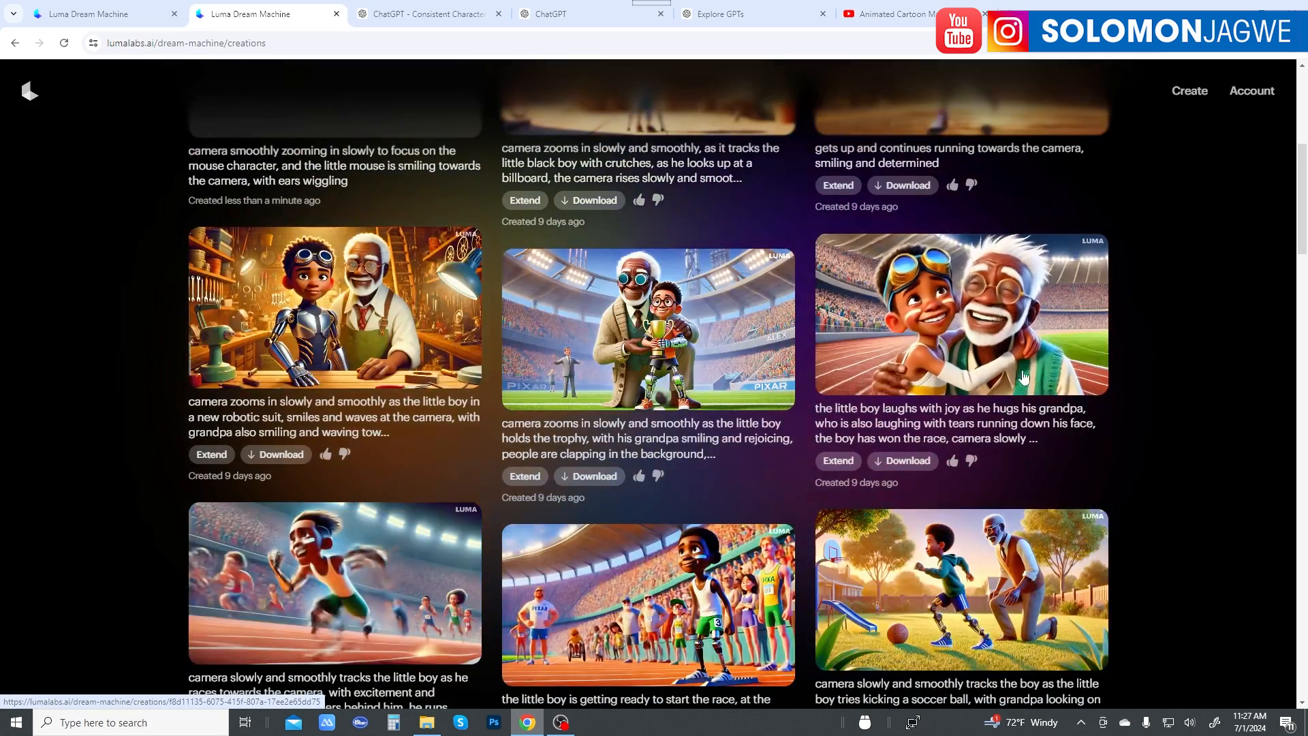
scroll(728, 389, "up", 6)
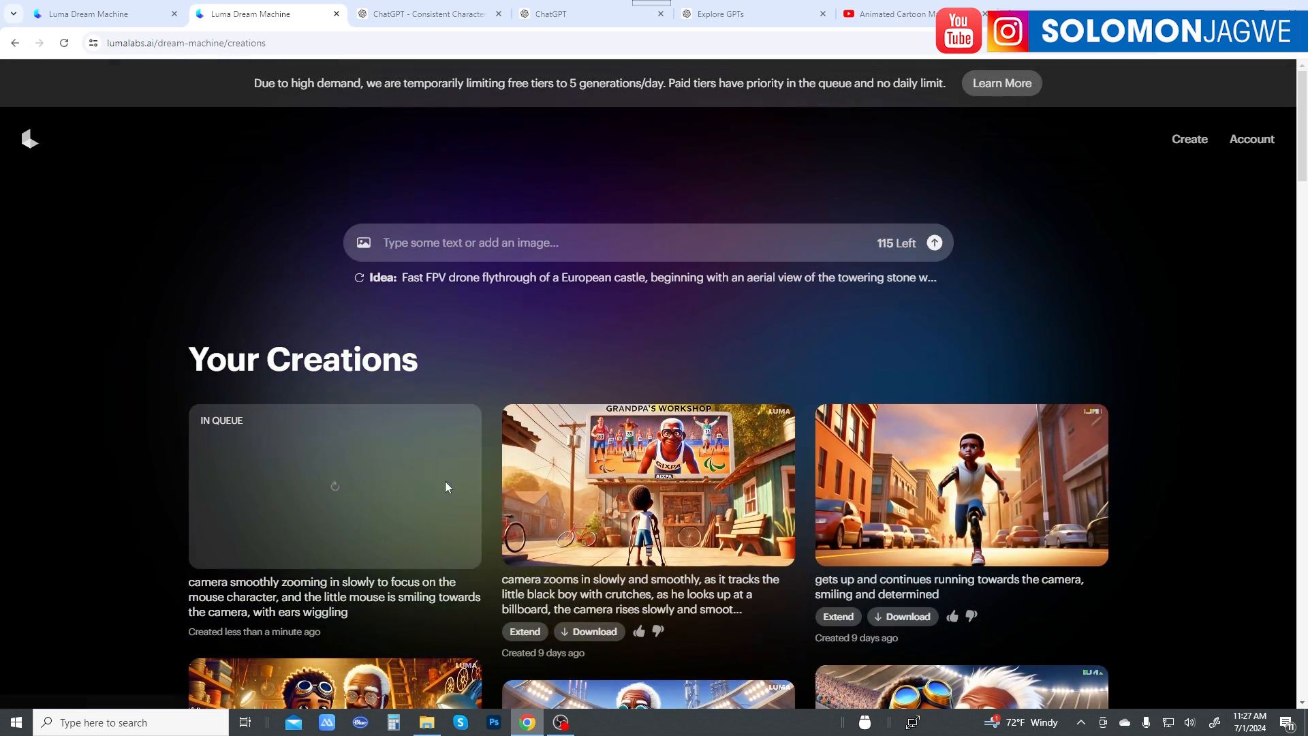
left_click(363, 244)
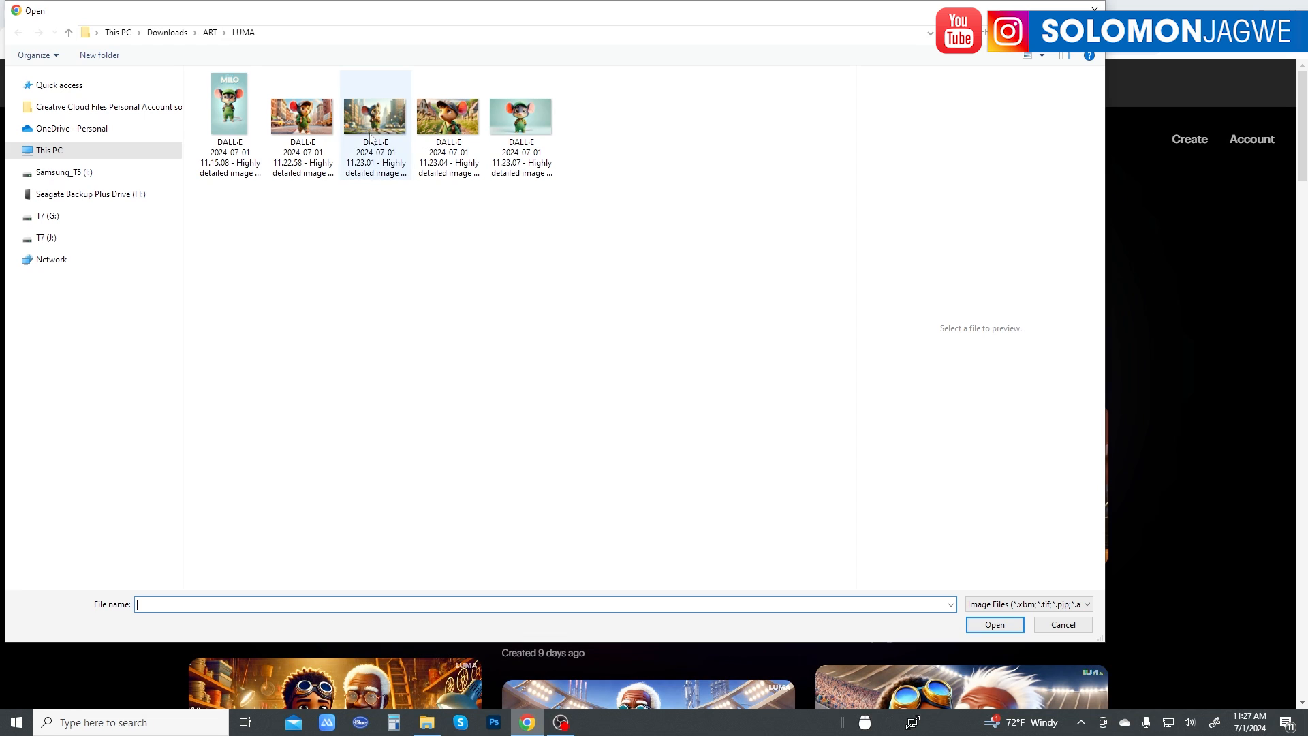
left_click(456, 121)
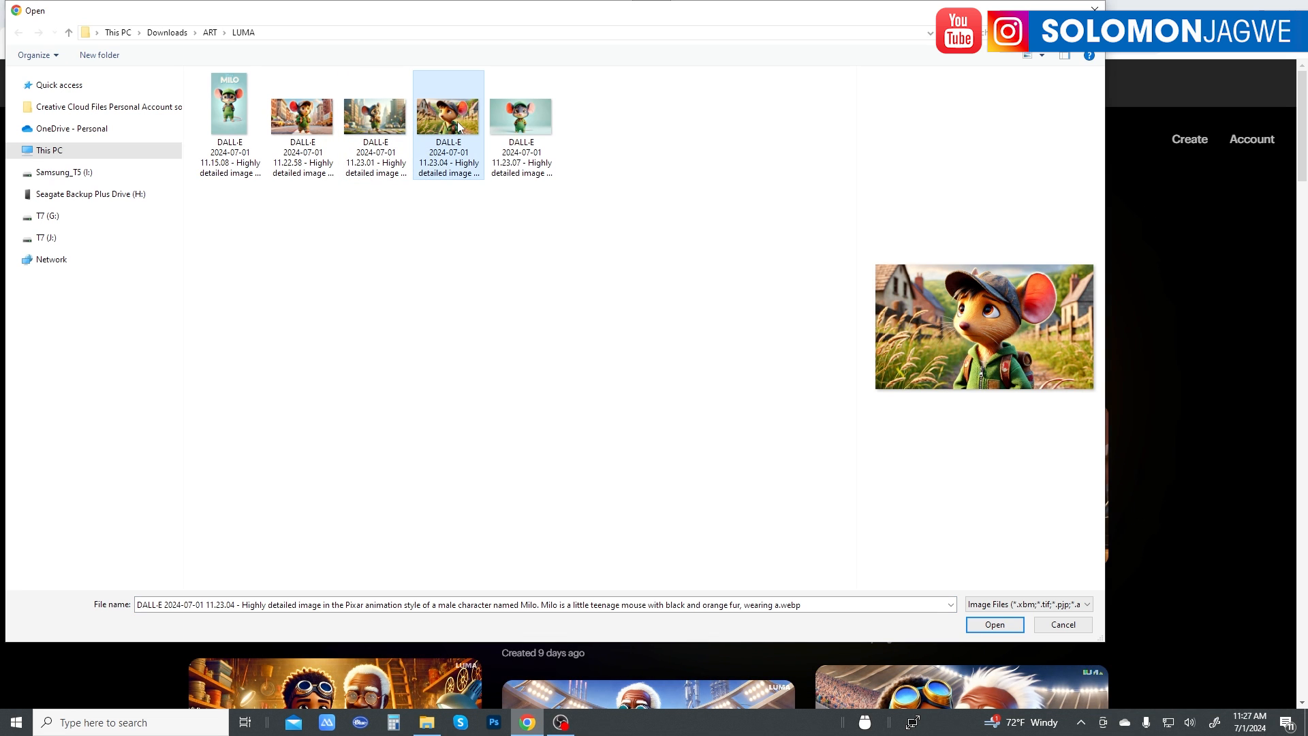
left_click(377, 128)
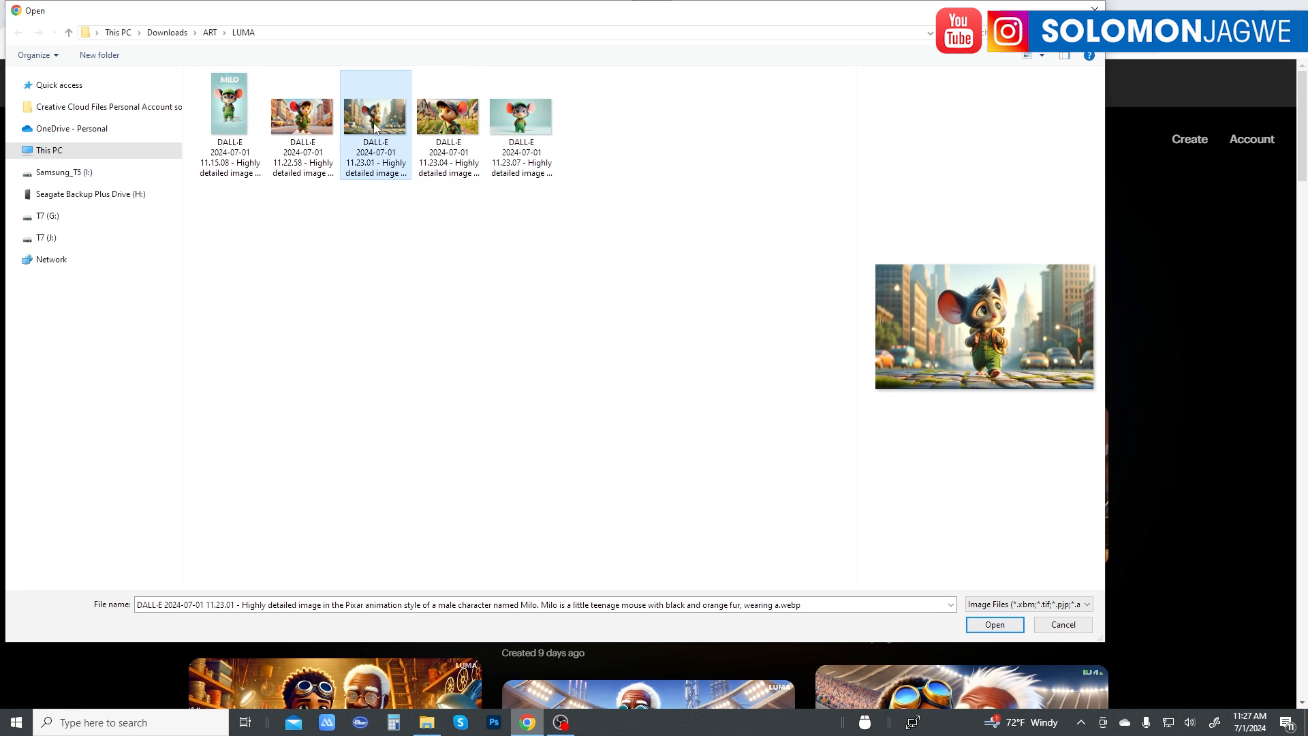
left_click(291, 124)
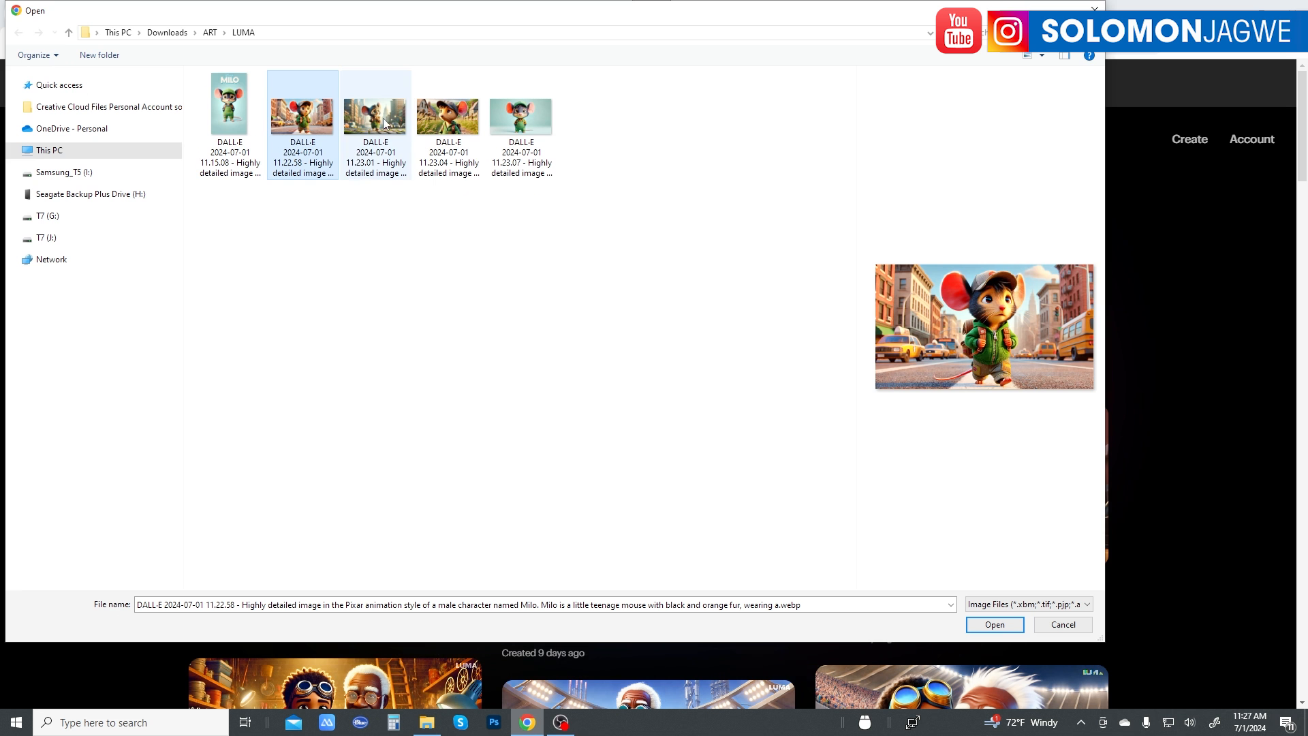
left_click(381, 123)
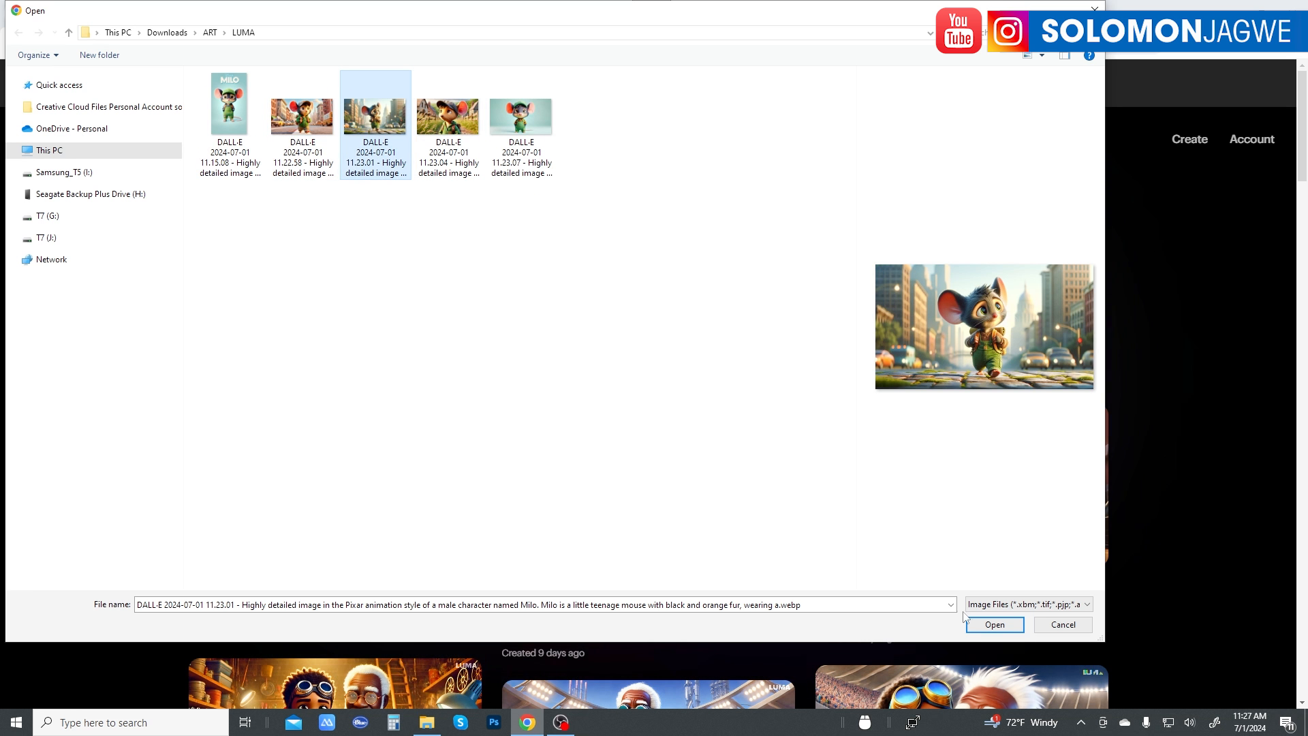
left_click(994, 624)
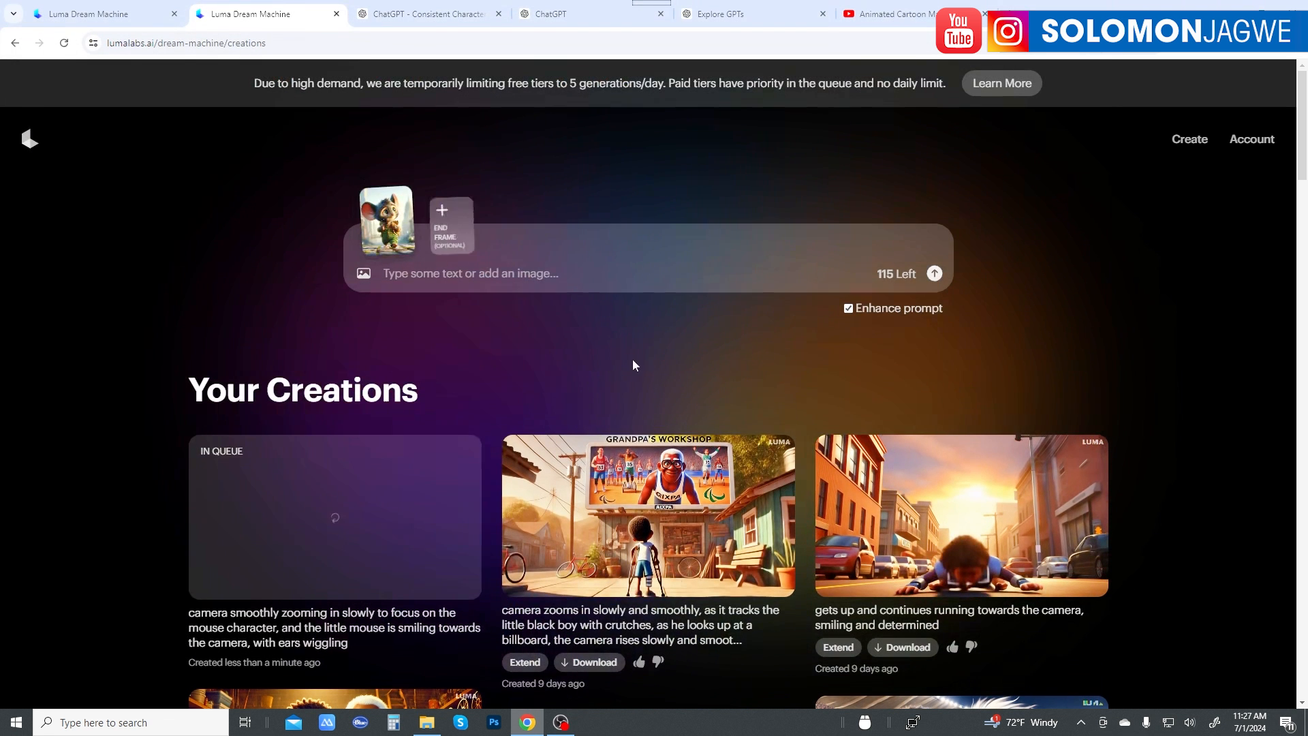
left_click(499, 276)
type("L")
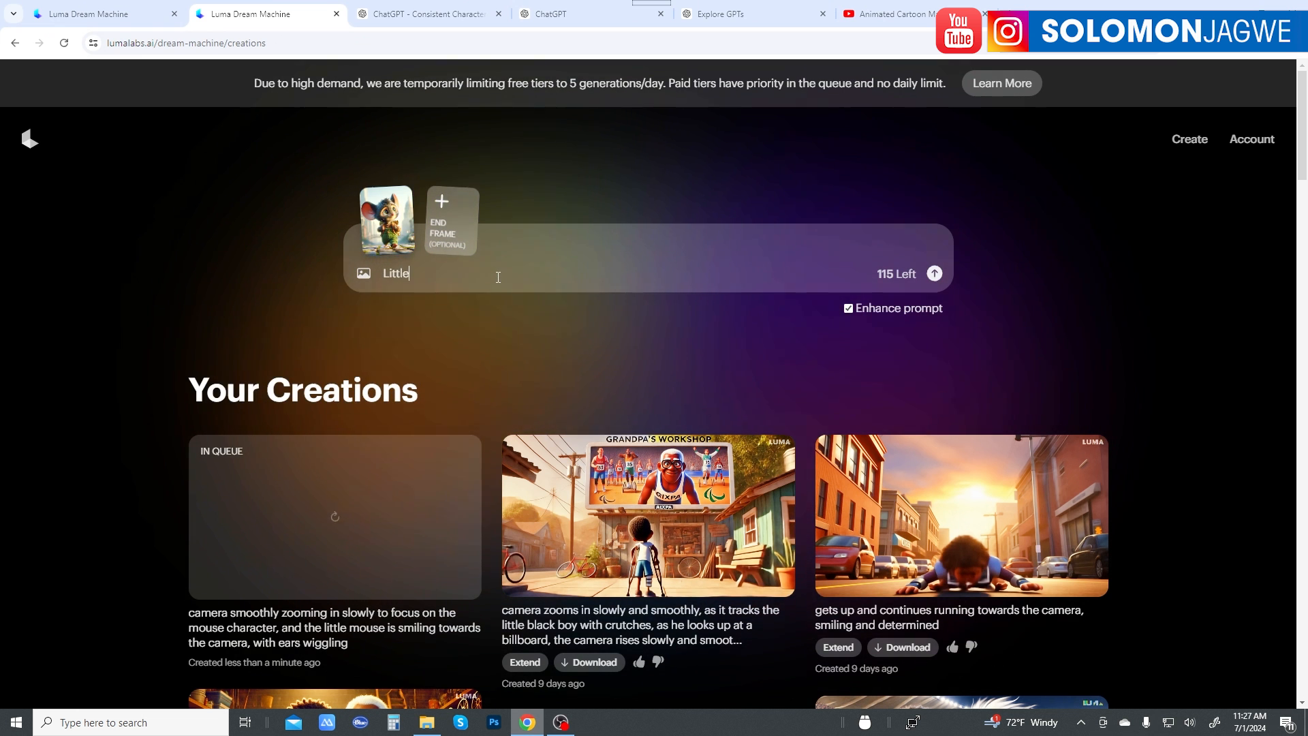
type("itt")
key("BackSpace")
key("BackSpace")
key("BackSpace")
key("BackSpace")
type("camear")
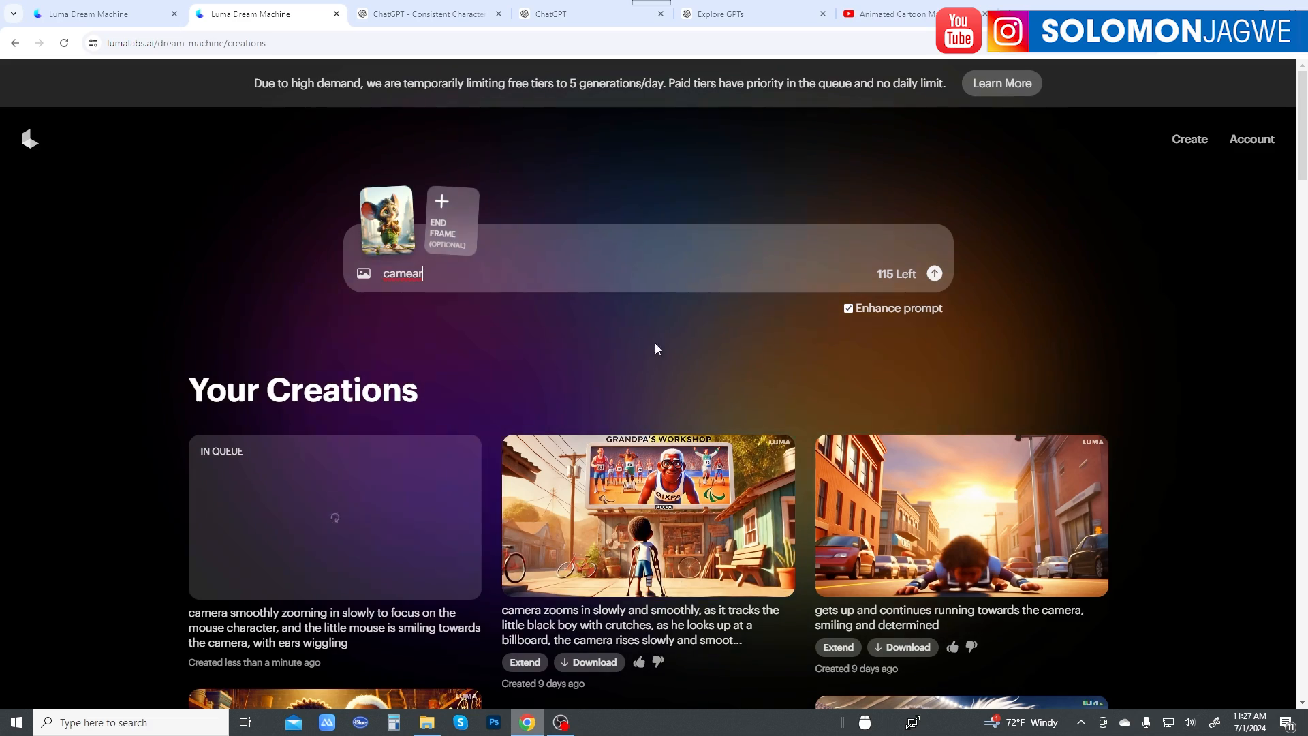
Step: Copy the phrase "camera slowly and smoothly tracks the boy" from the prompt of the earlier soccer ball video
scroll(765, 432, "down", 5)
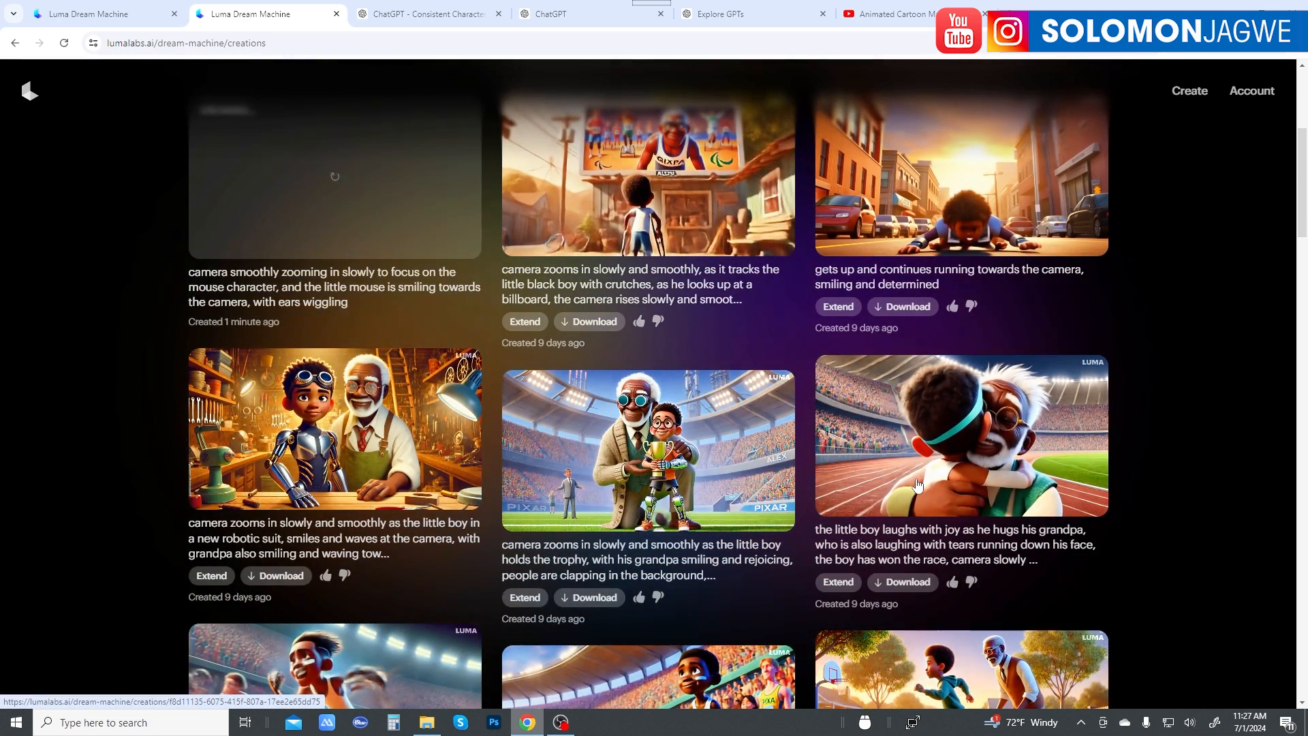
scroll(916, 481, "down", 2)
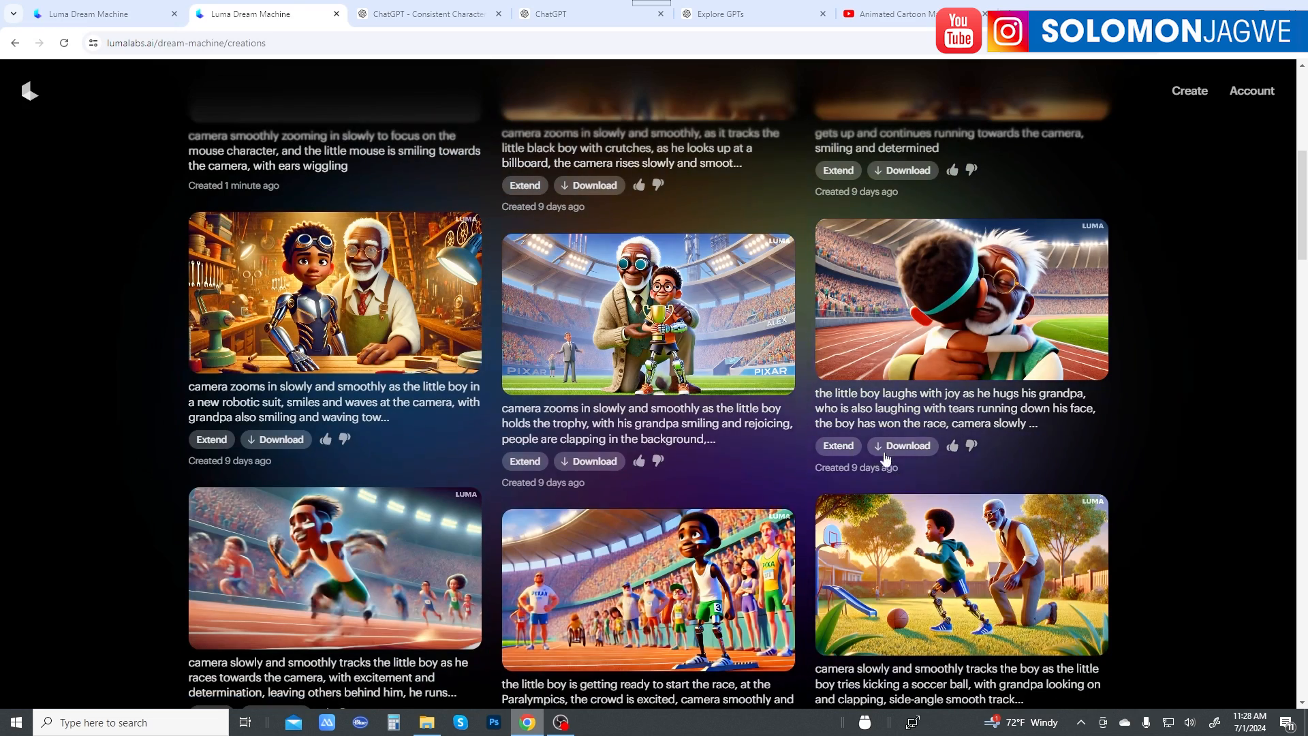
scroll(879, 477, "down", 2)
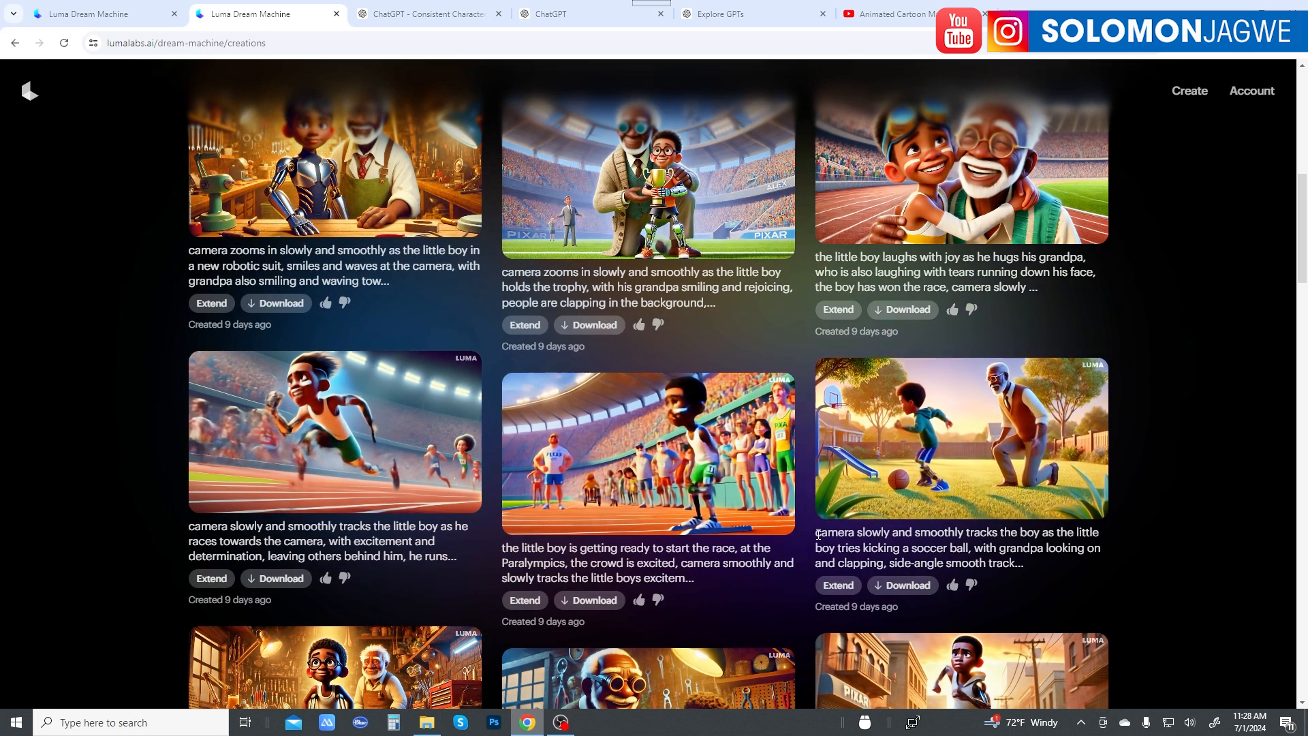
left_click_drag(820, 533, 1041, 534)
key("ctrl+c")
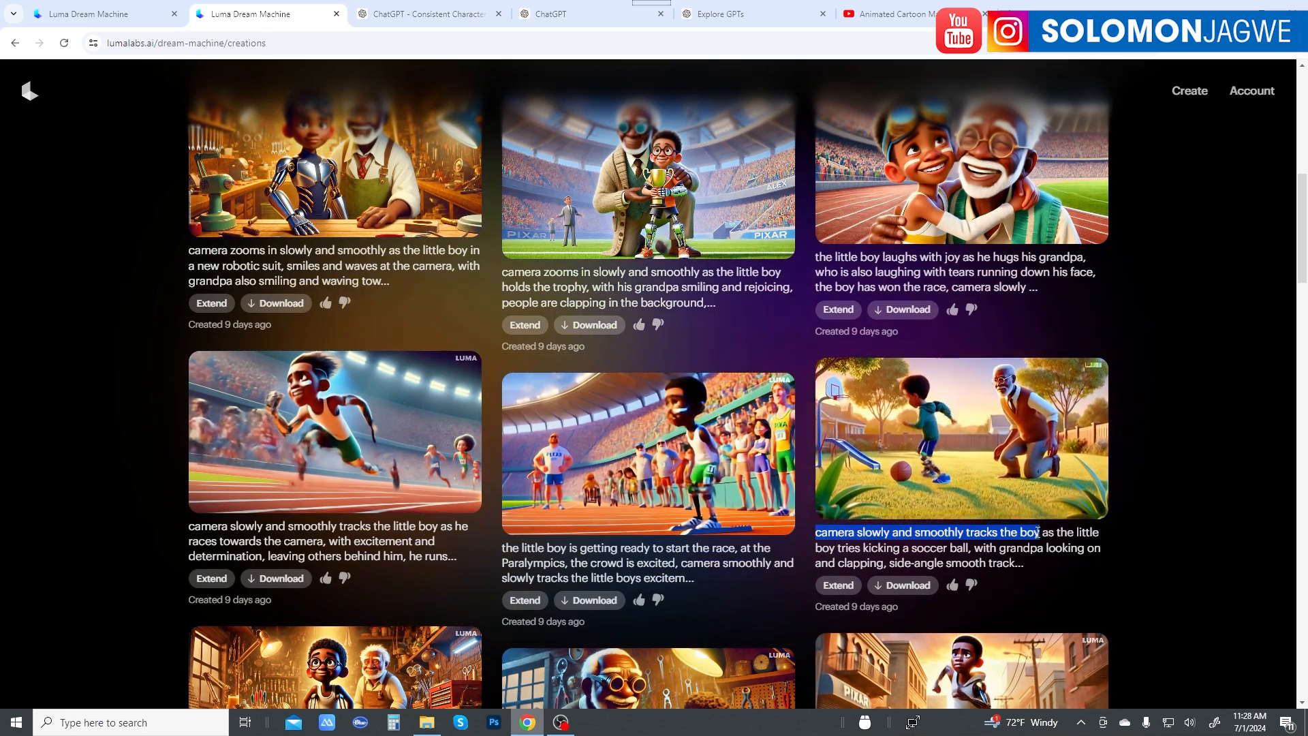
right_click(1040, 533)
left_click(779, 400)
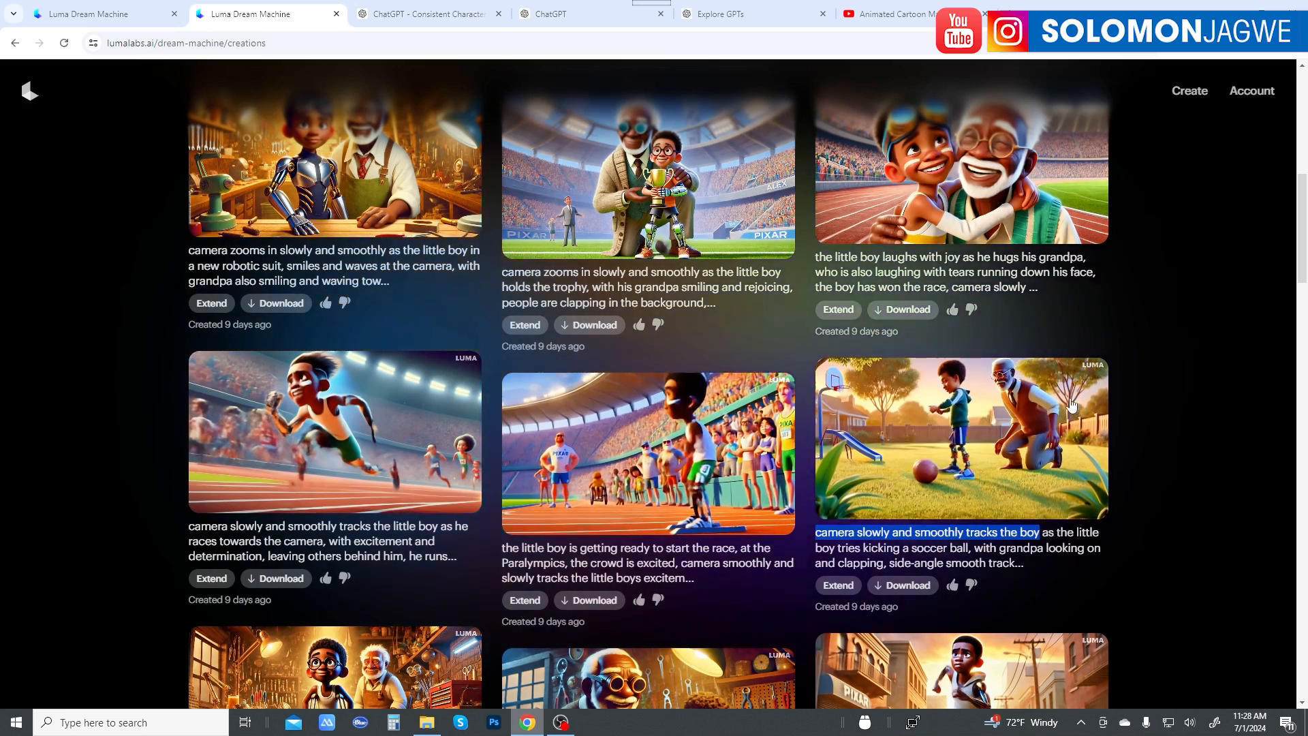
Step: Replace the draft video prompt with the copied phrase and change "boy" to "little mouse character"
scroll(861, 390, "up", 9)
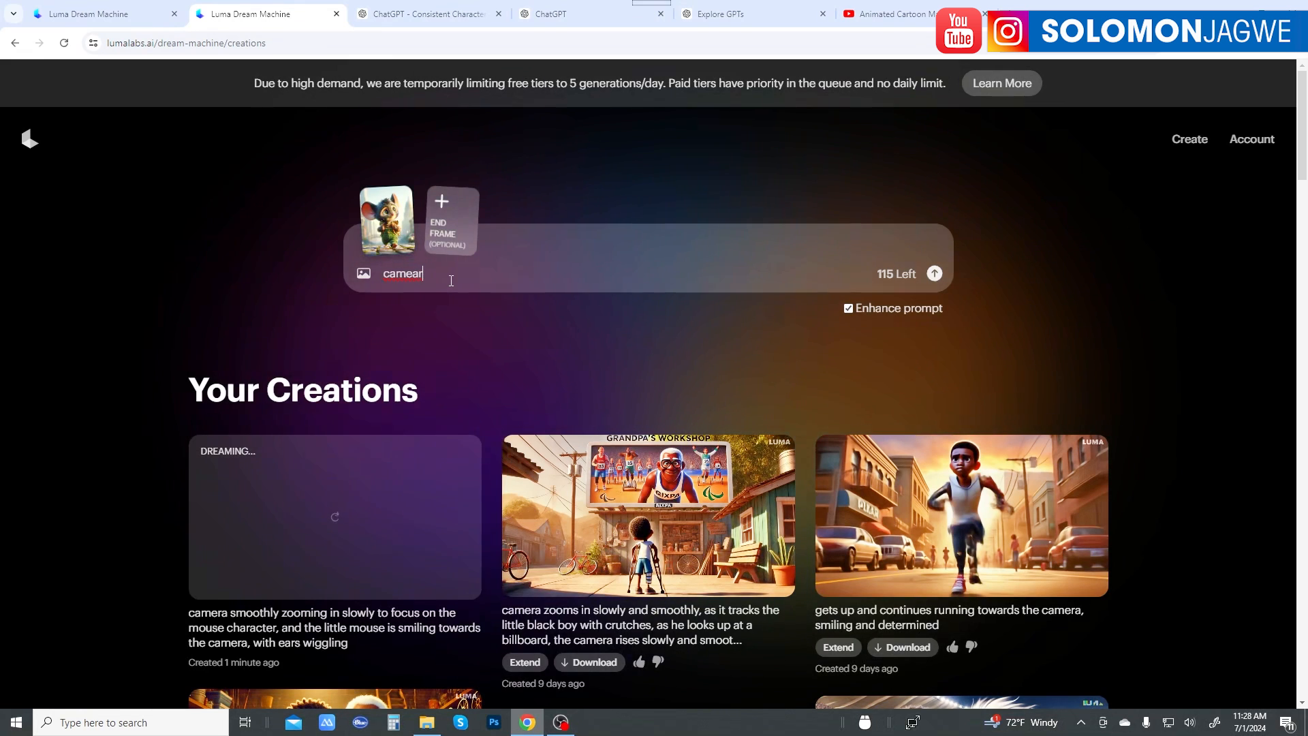
double_click(394, 279)
key("ctrl+v")
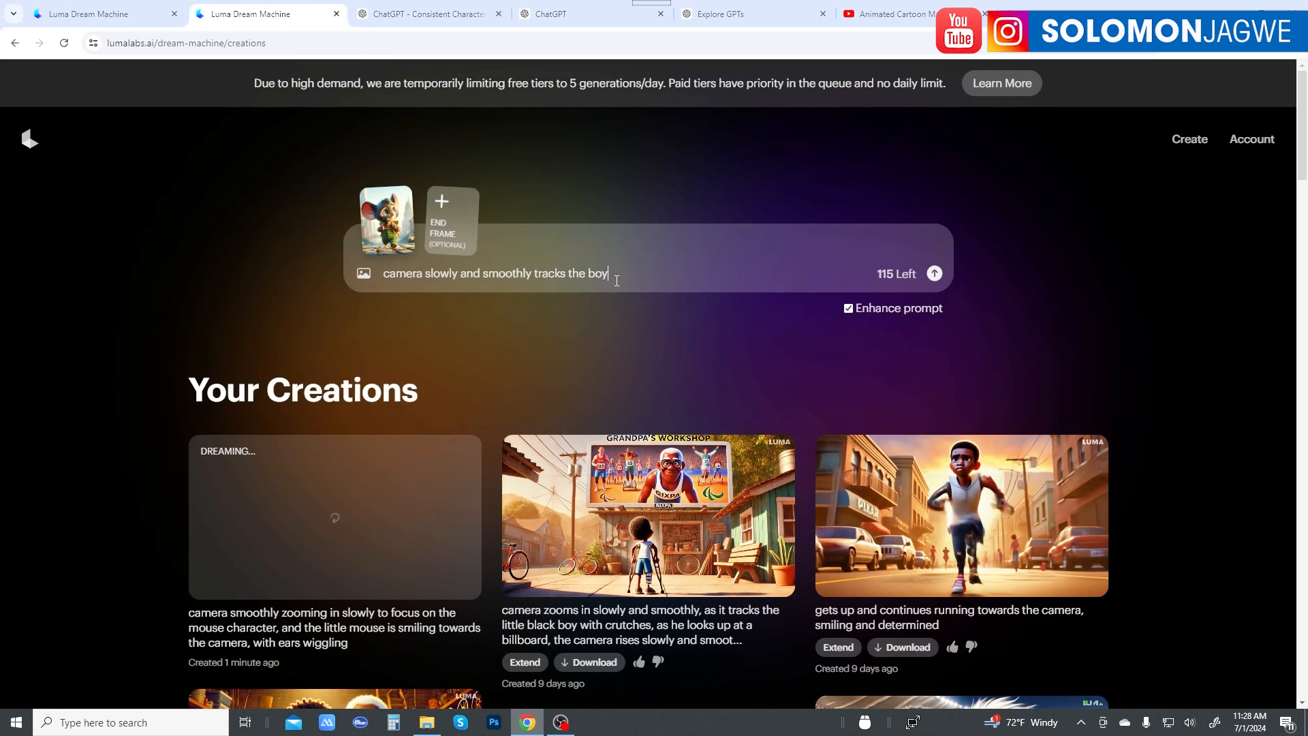
key("BackSpace")
key("BackSpace")
key("BackSpace")
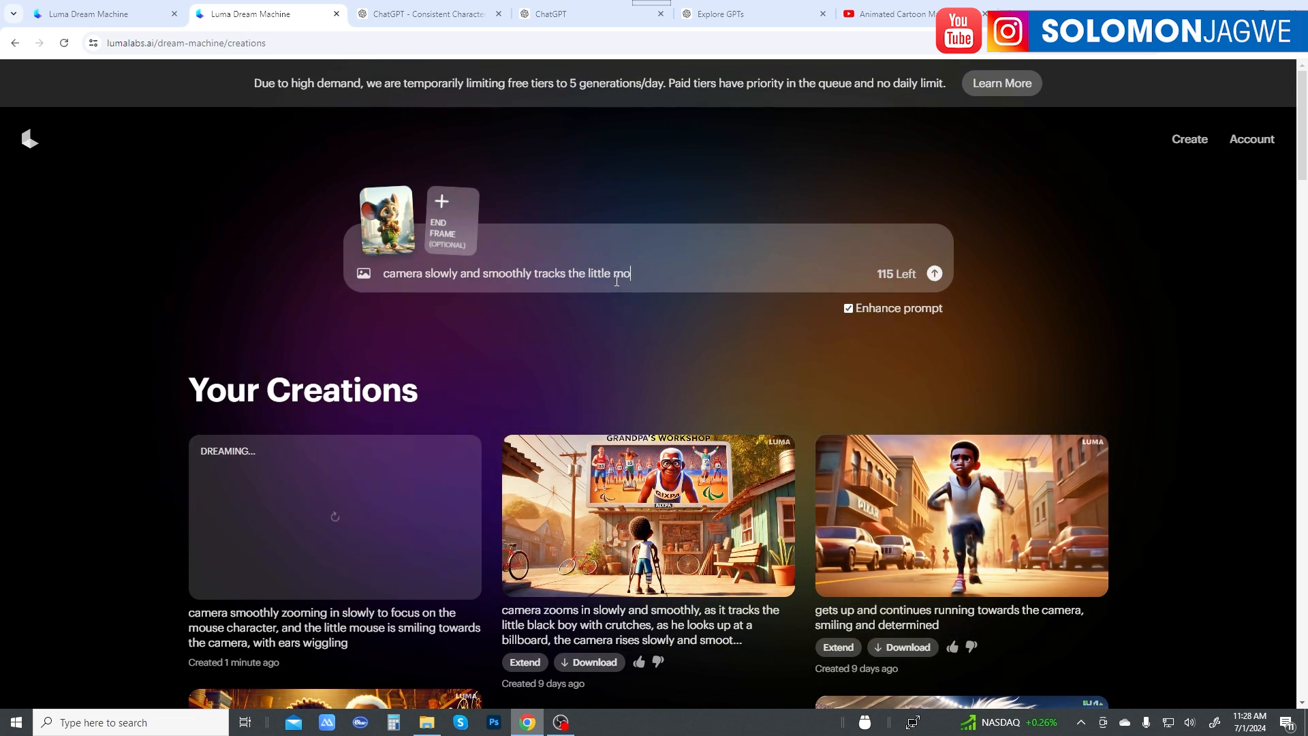
type("little mouse char")
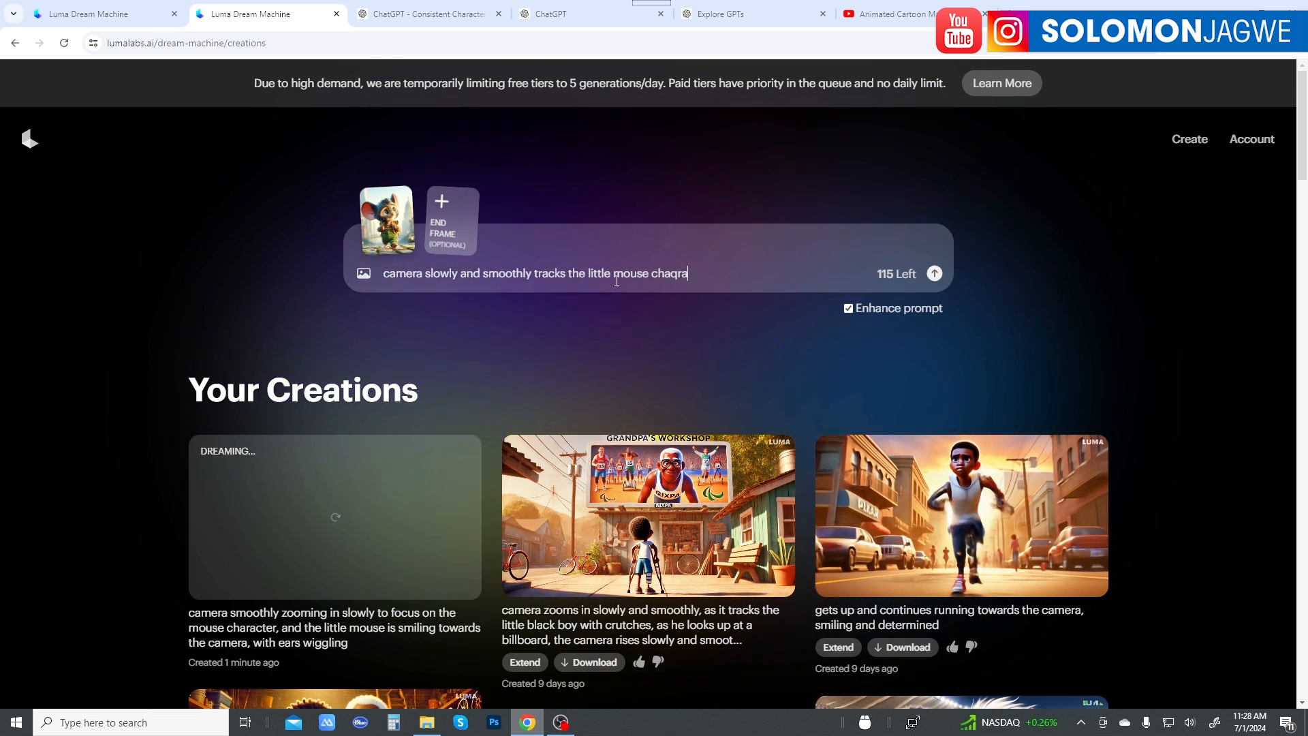
type("acter as")
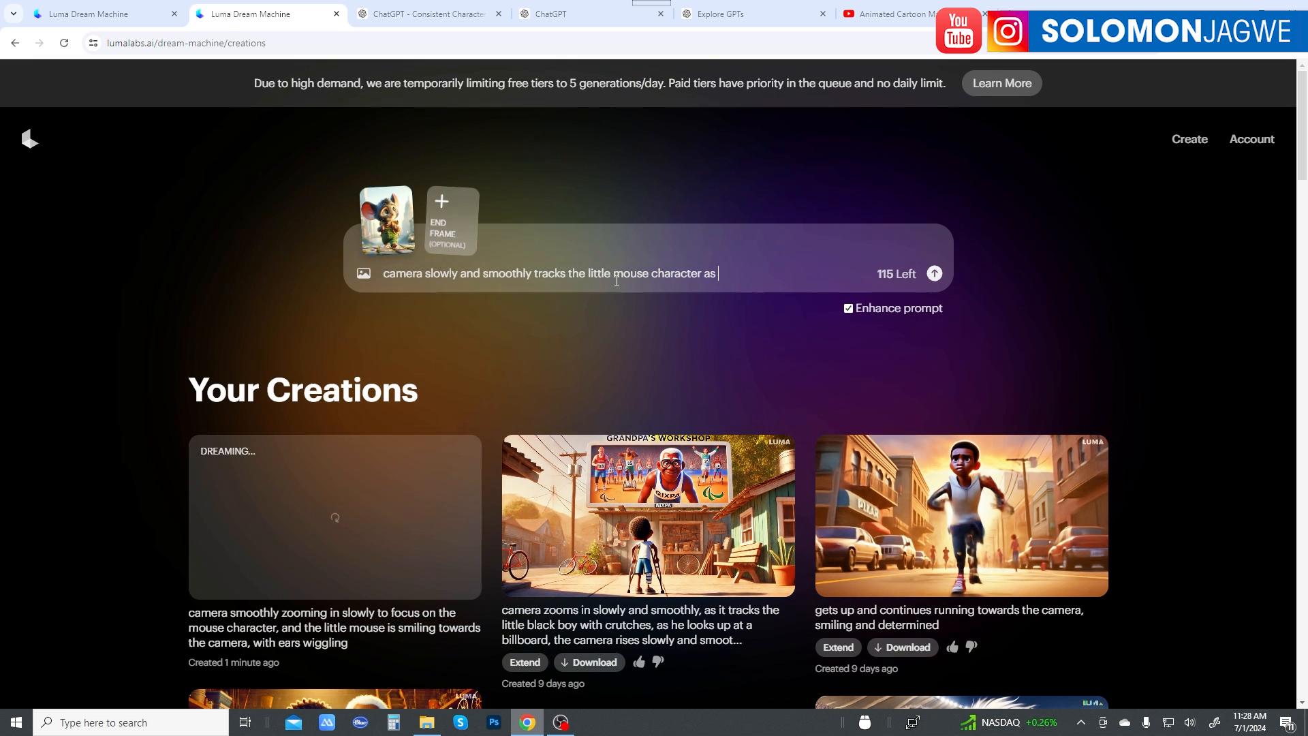
type(" he walks slowly th")
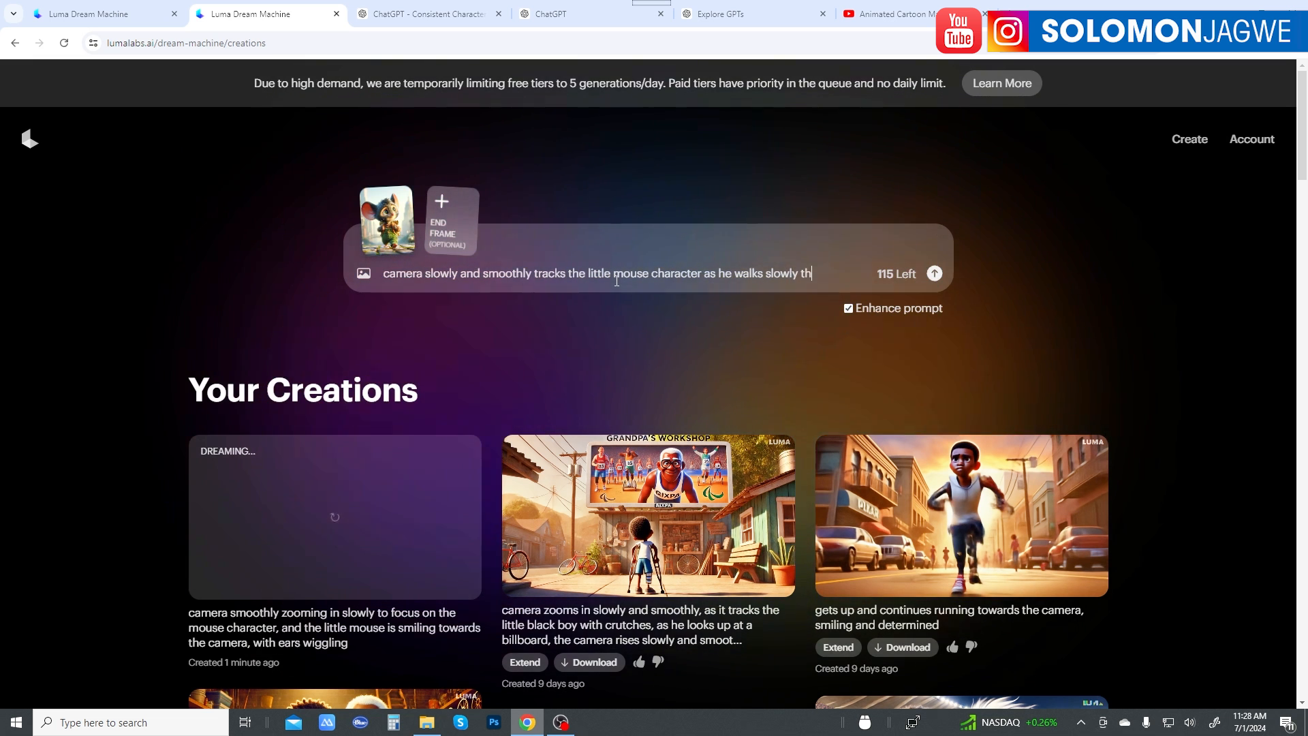
type("rough the city")
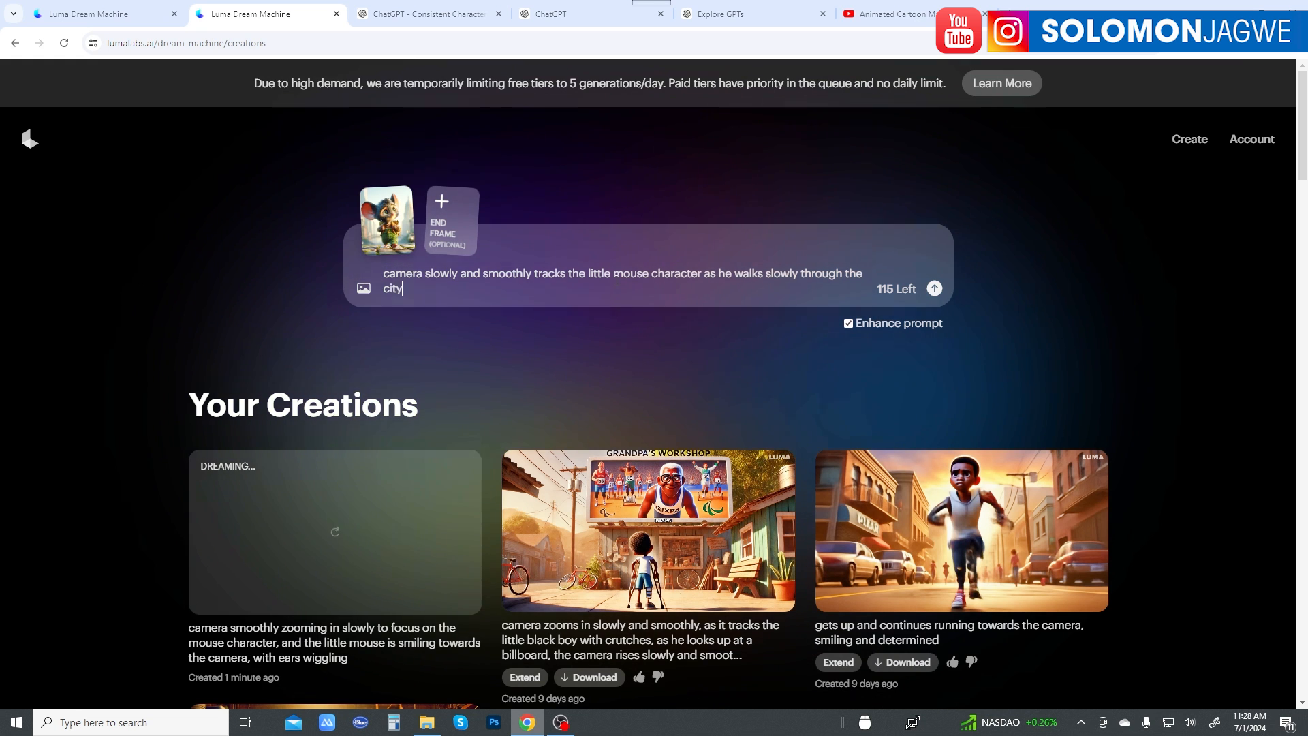
type(", lo")
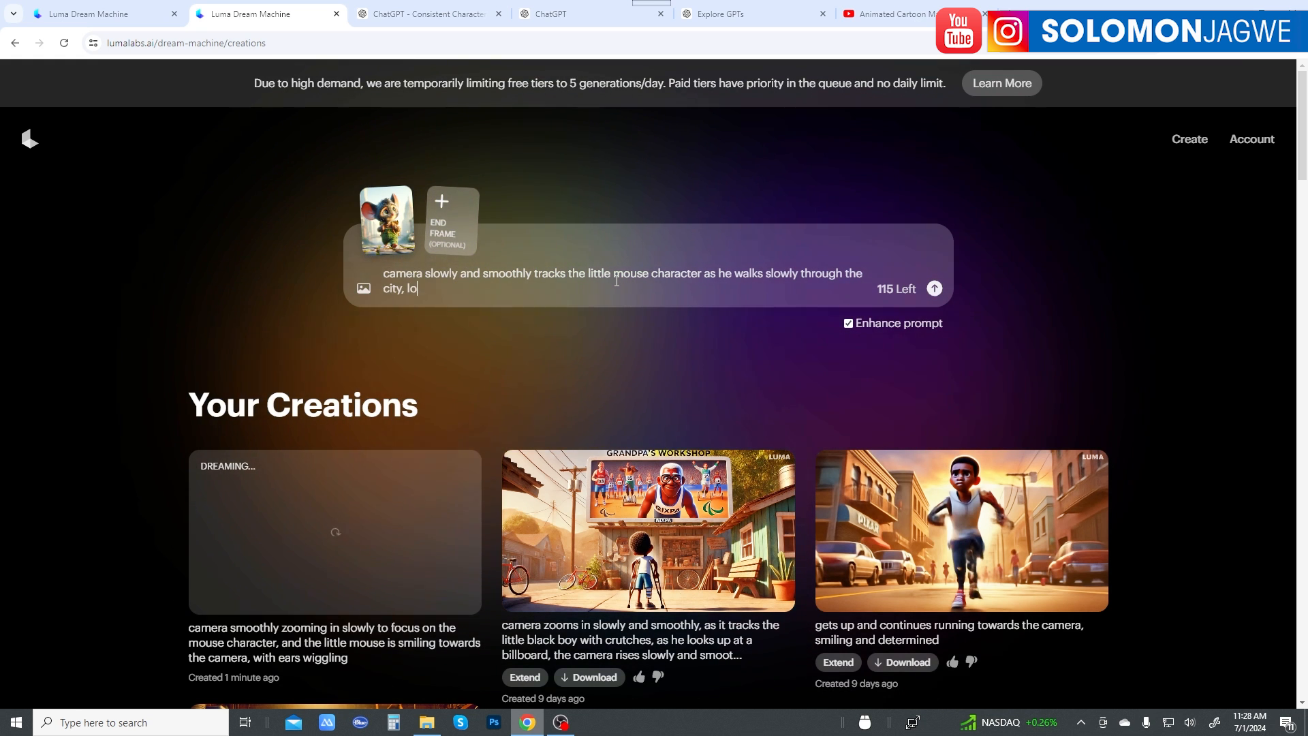
type("oking scared,")
Step: Complete the prompt with "as he walks slowly through the city, looking scared, beautiful lighting" and submit it to generate the video
type("bea")
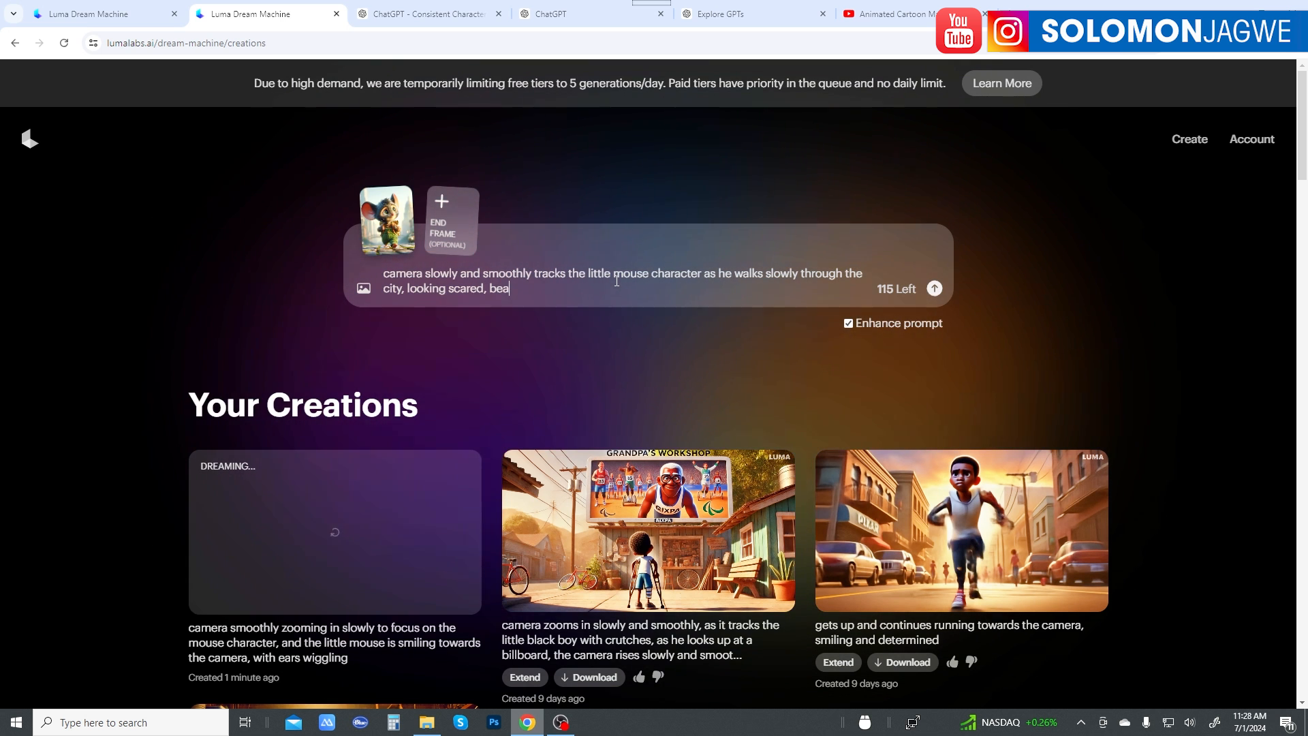
type("yful li")
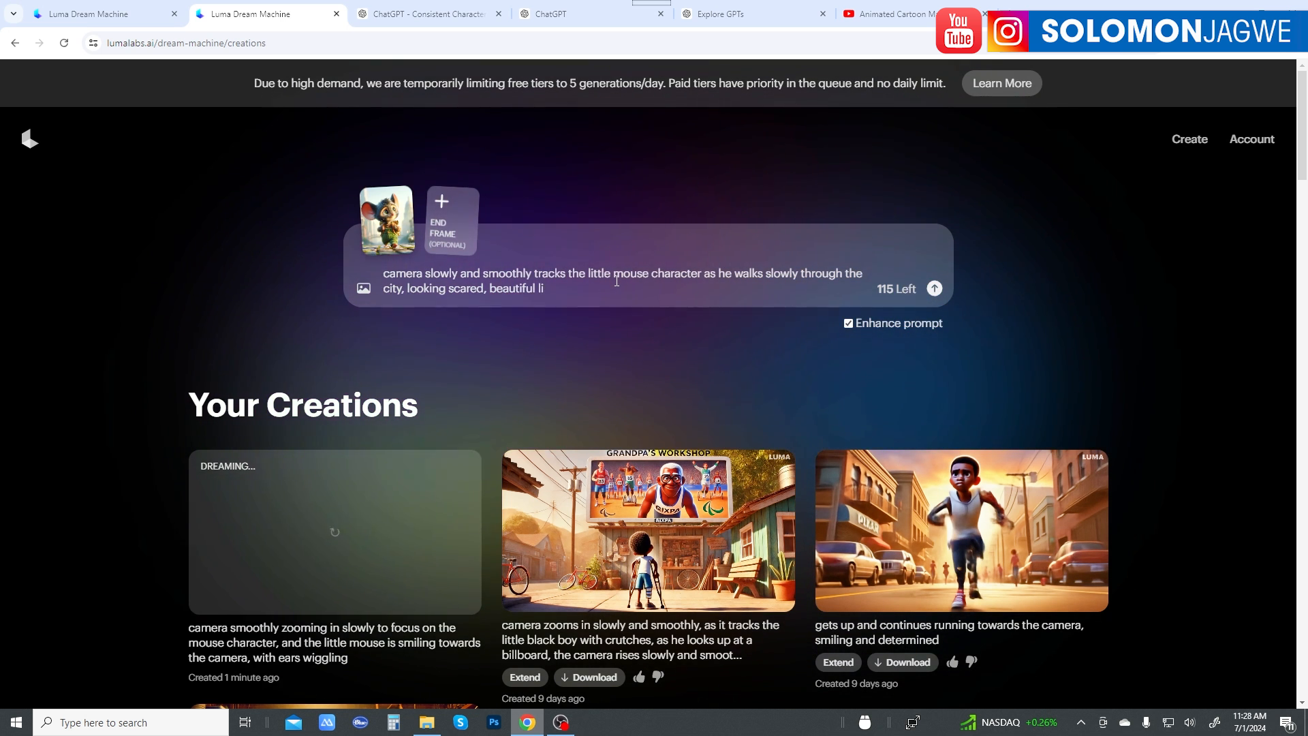
type("ghting")
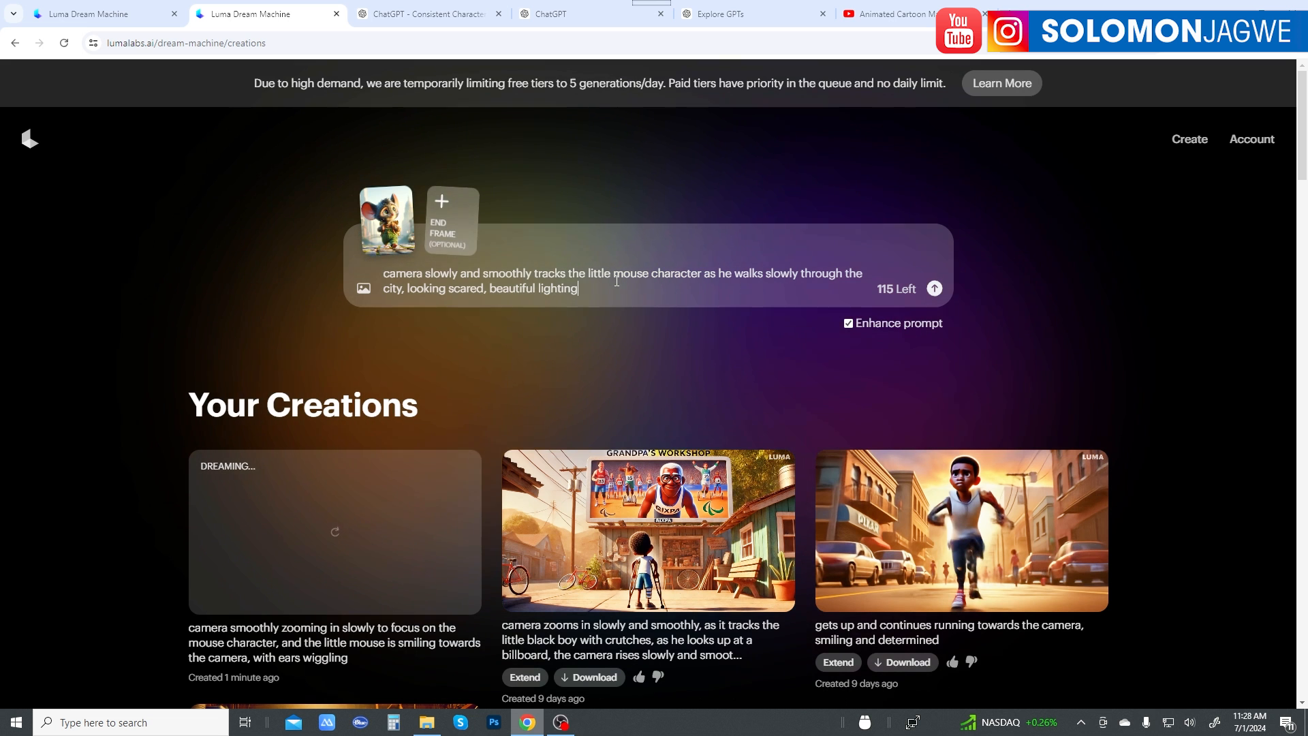
left_click(935, 288)
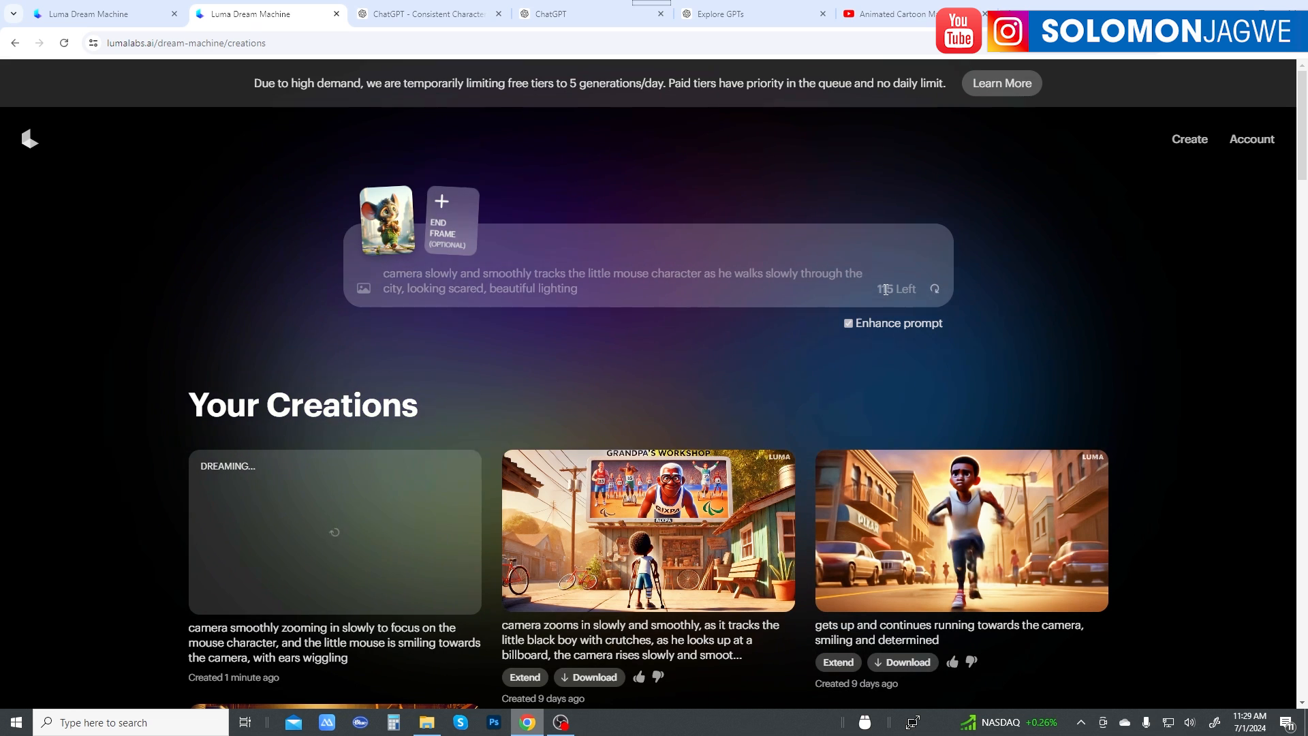
Step: Switch to the ChatGPT story conversation and read through Milo's story for further scenes, checking the Luma generation in between
left_click(550, 14)
scroll(652, 292, "up", 3)
scroll(652, 292, "up", 2)
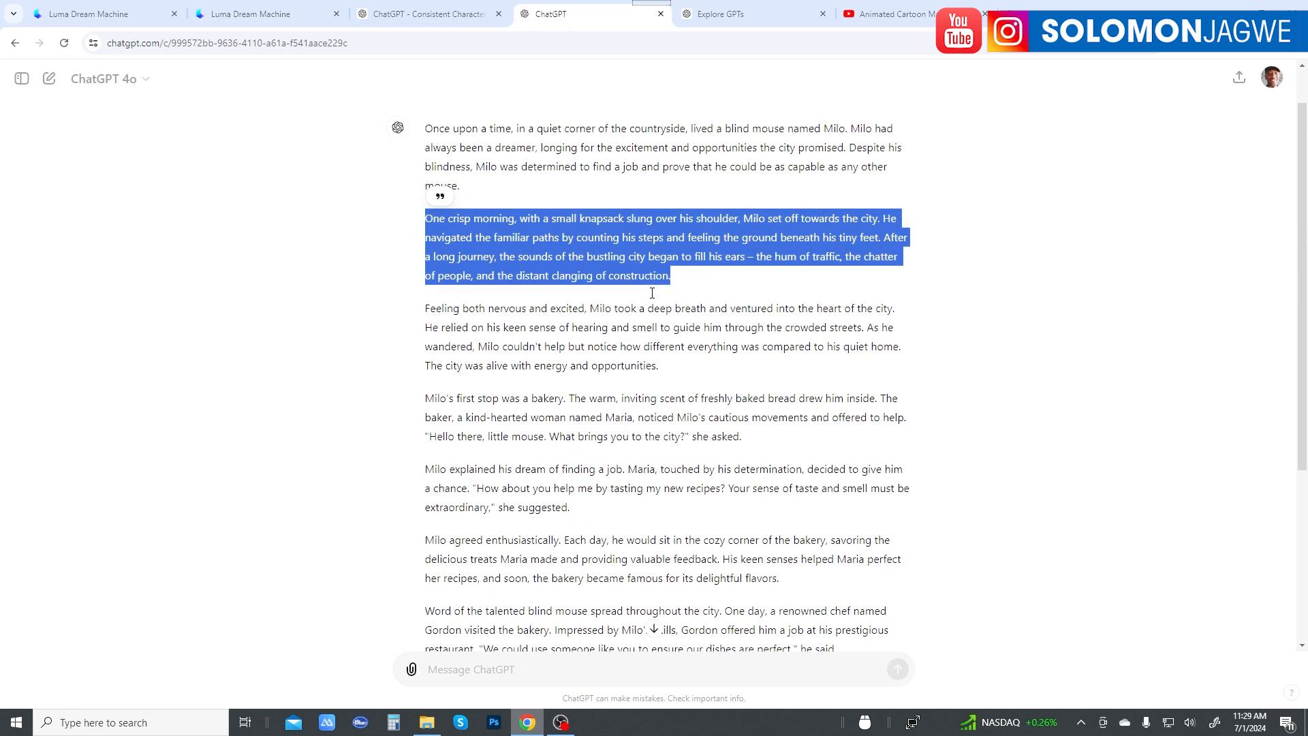
left_click(680, 323)
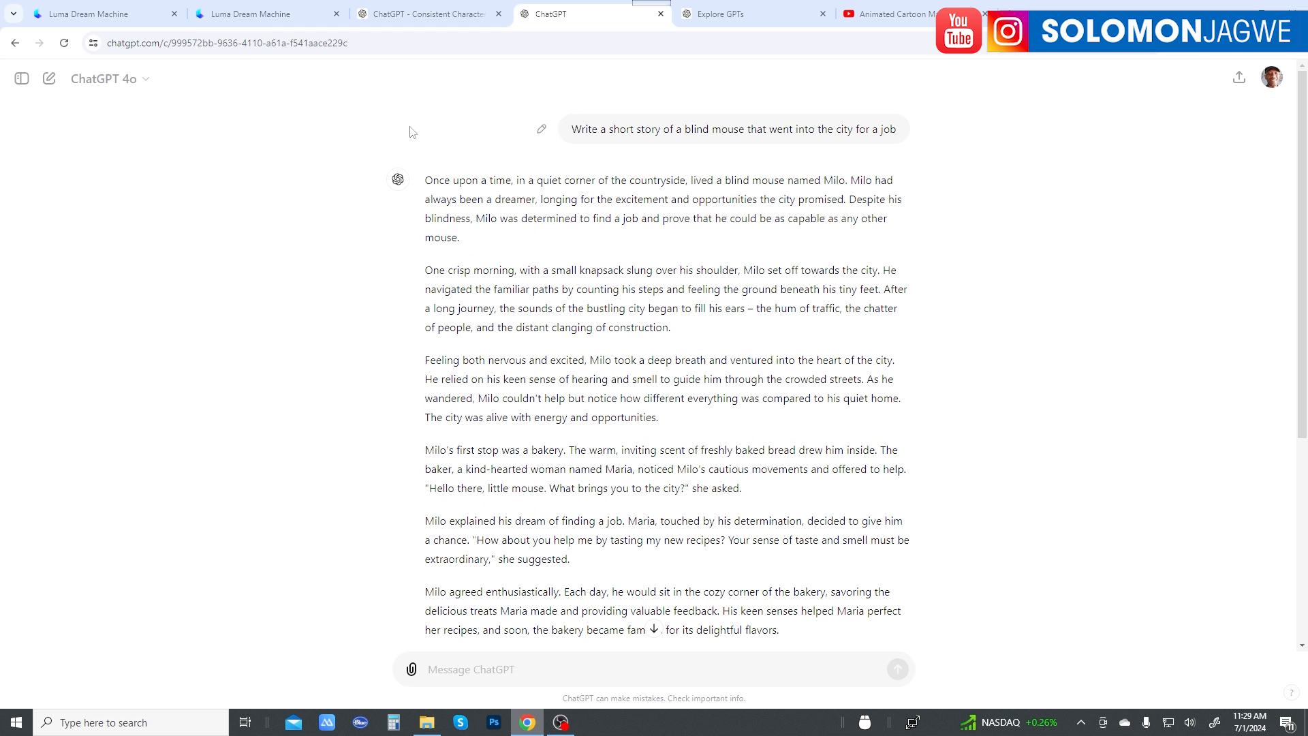
left_click(263, 14)
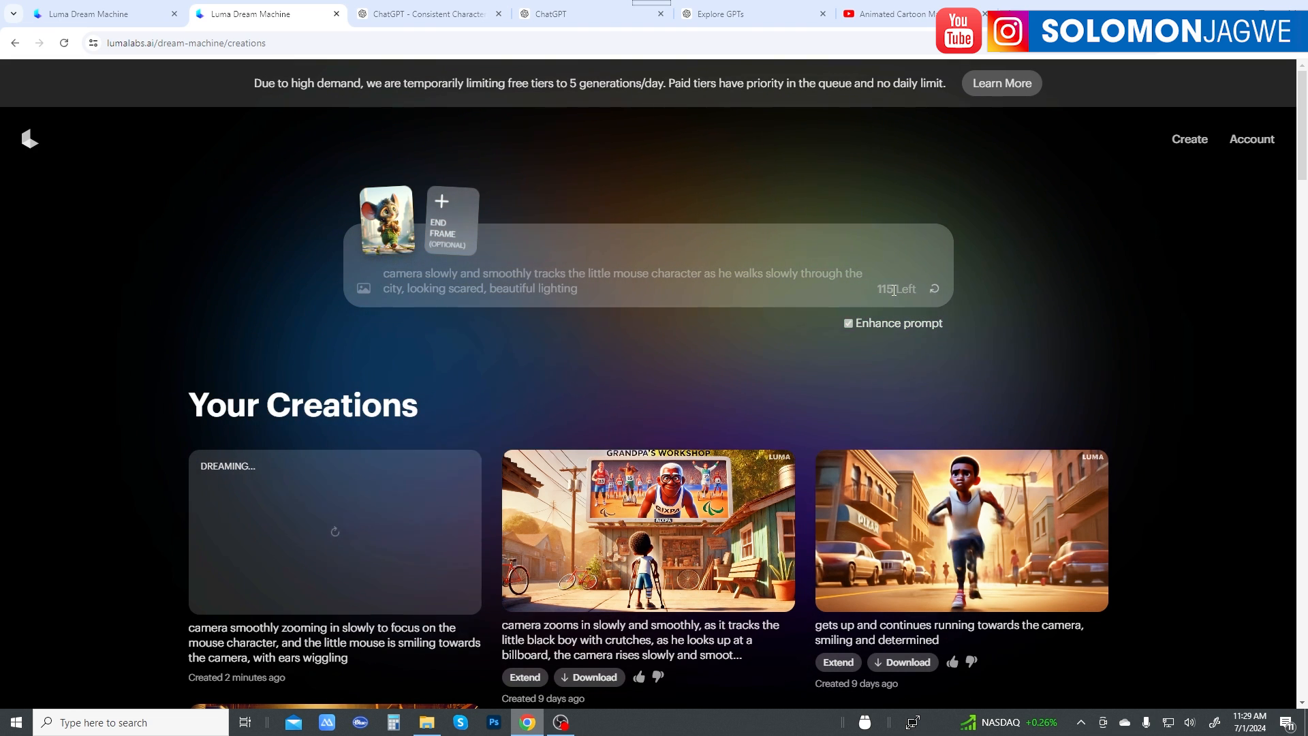
left_click(564, 16)
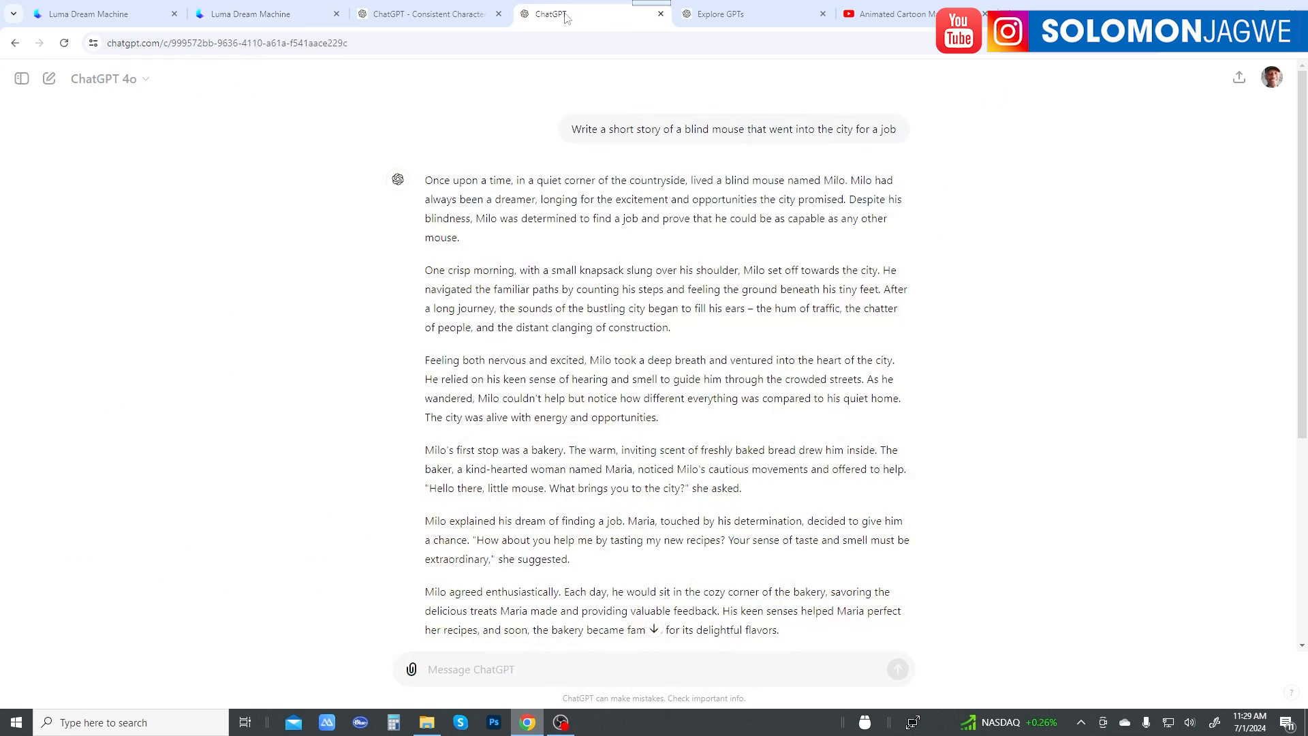
scroll(705, 308, "down", 3)
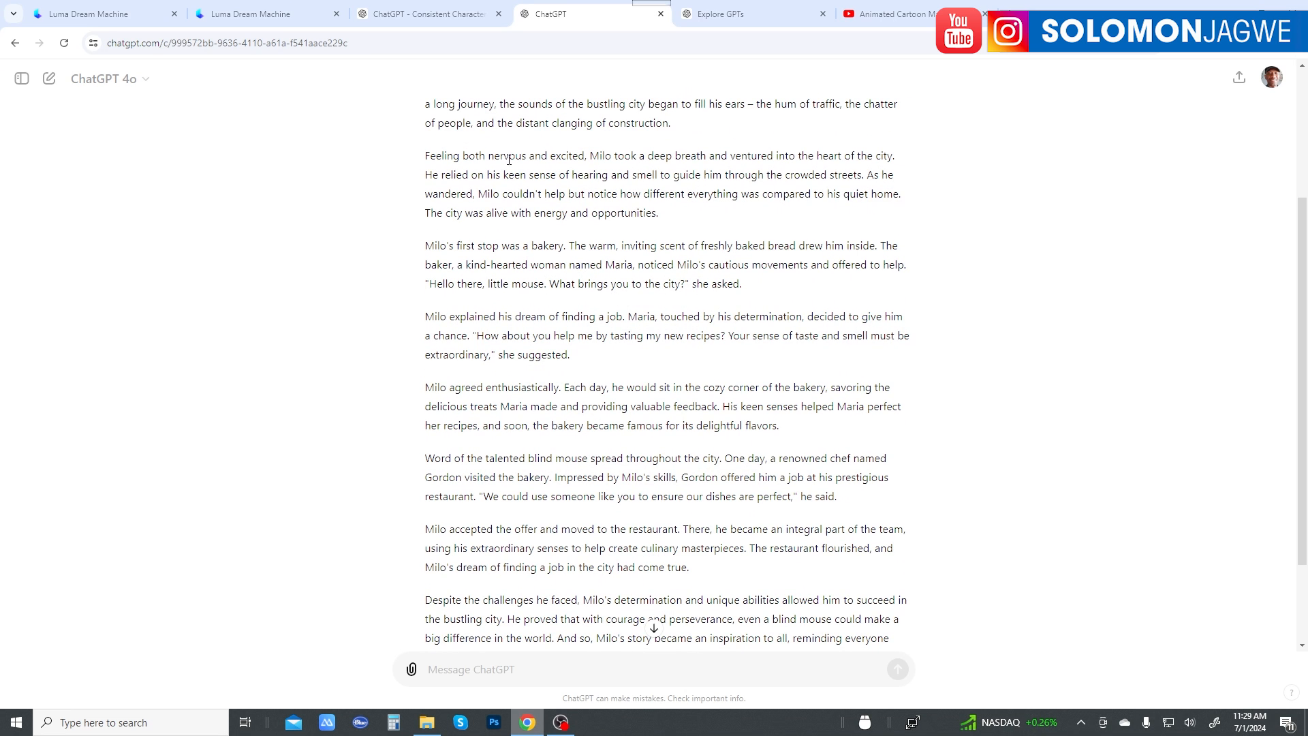
scroll(620, 335, "down", 1)
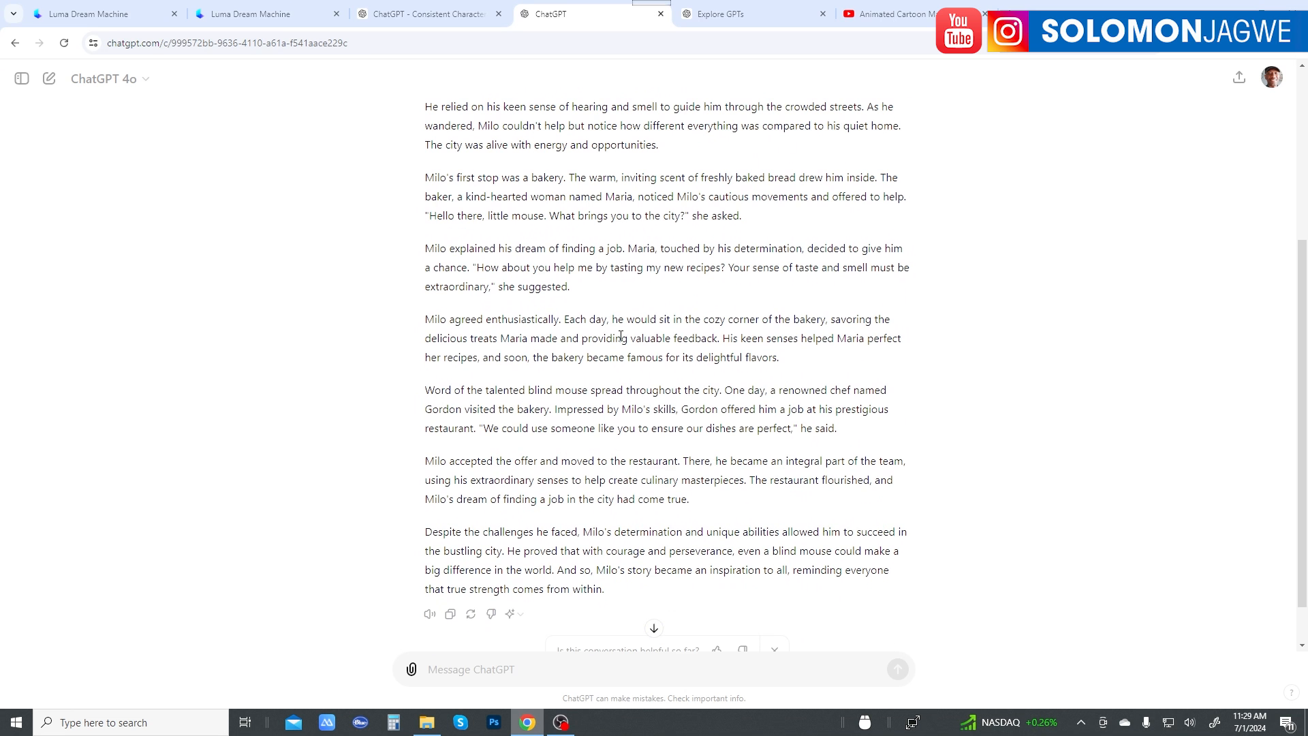
scroll(622, 400, "up", 4)
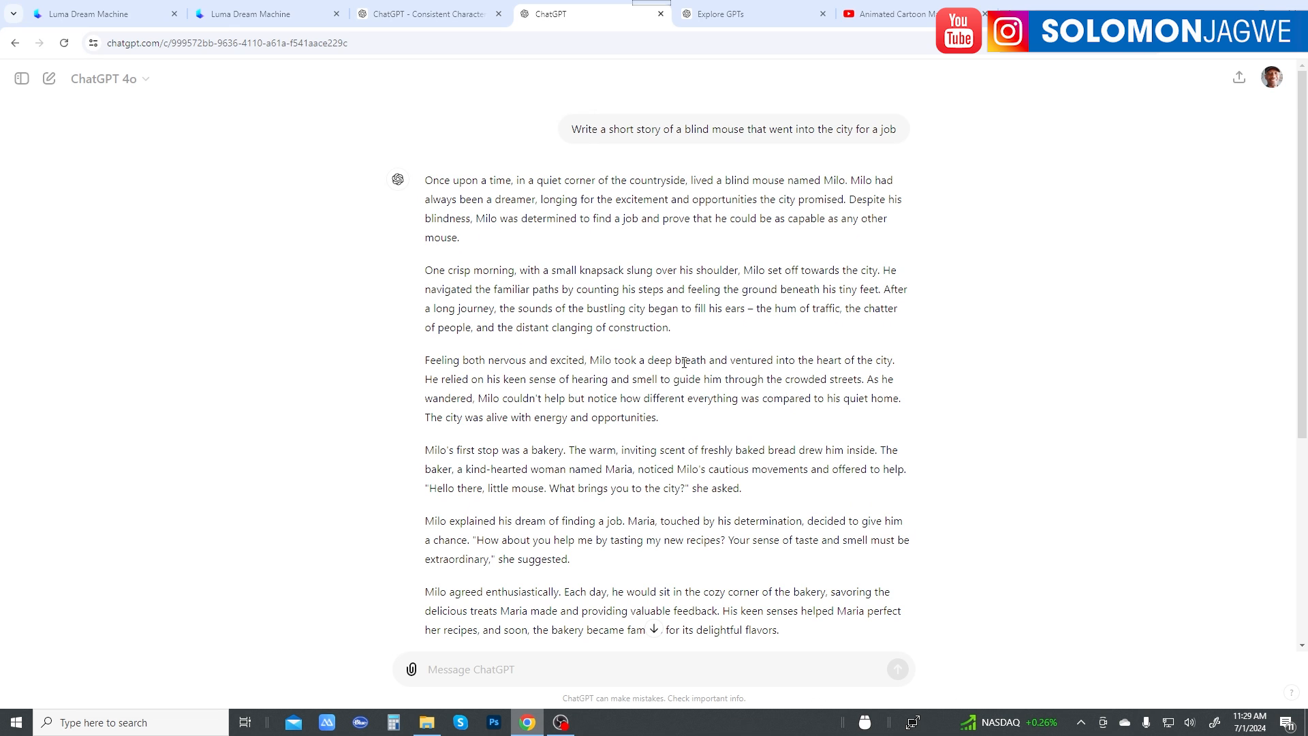
scroll(683, 365, "down", 1)
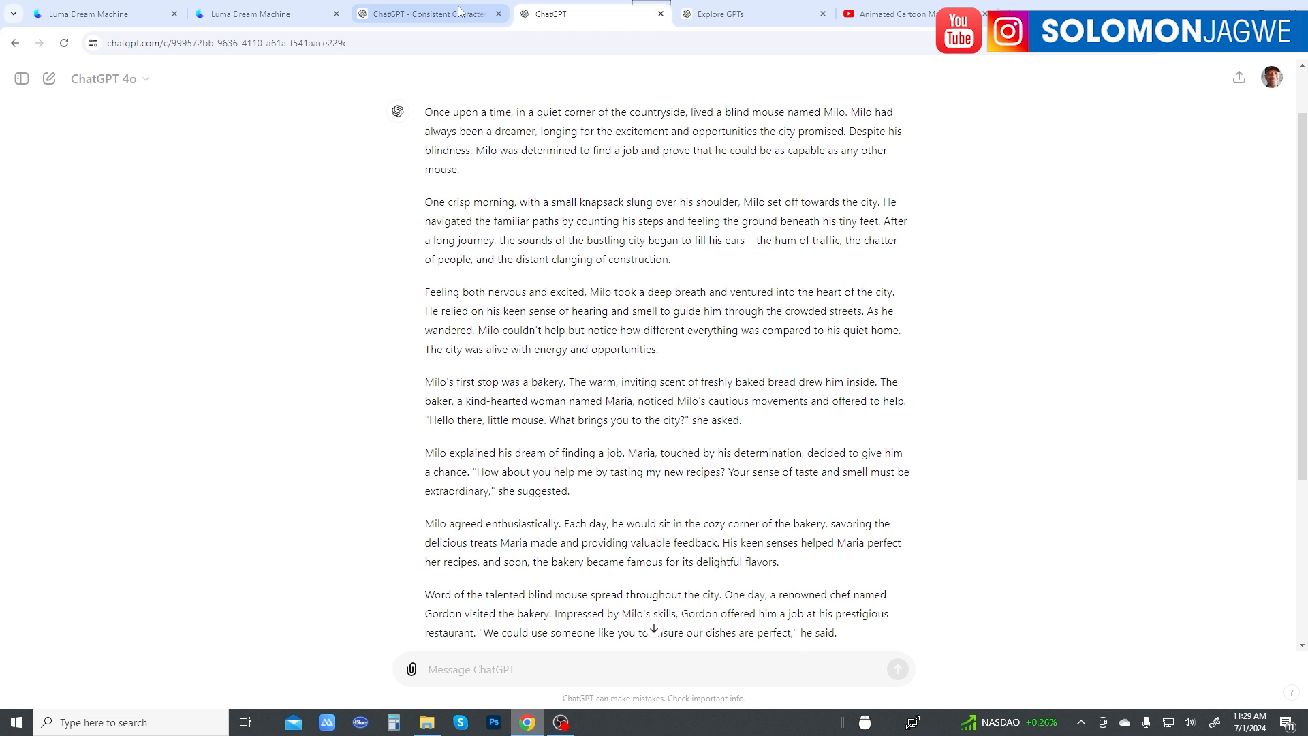
Step: Switch to Luma Dream Machine and review the earlier boy-and-grandpa videos and their camera prompts among the creations
left_click(272, 20)
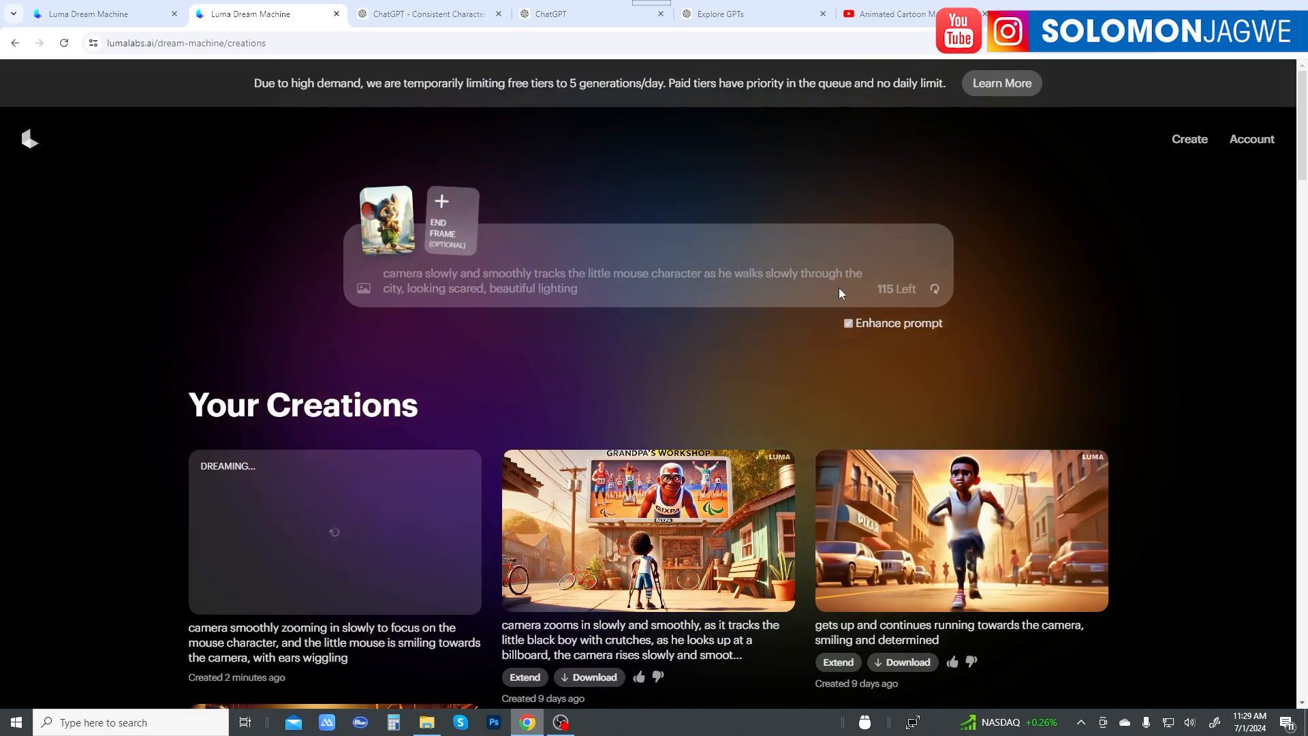
scroll(839, 288, "down", 5)
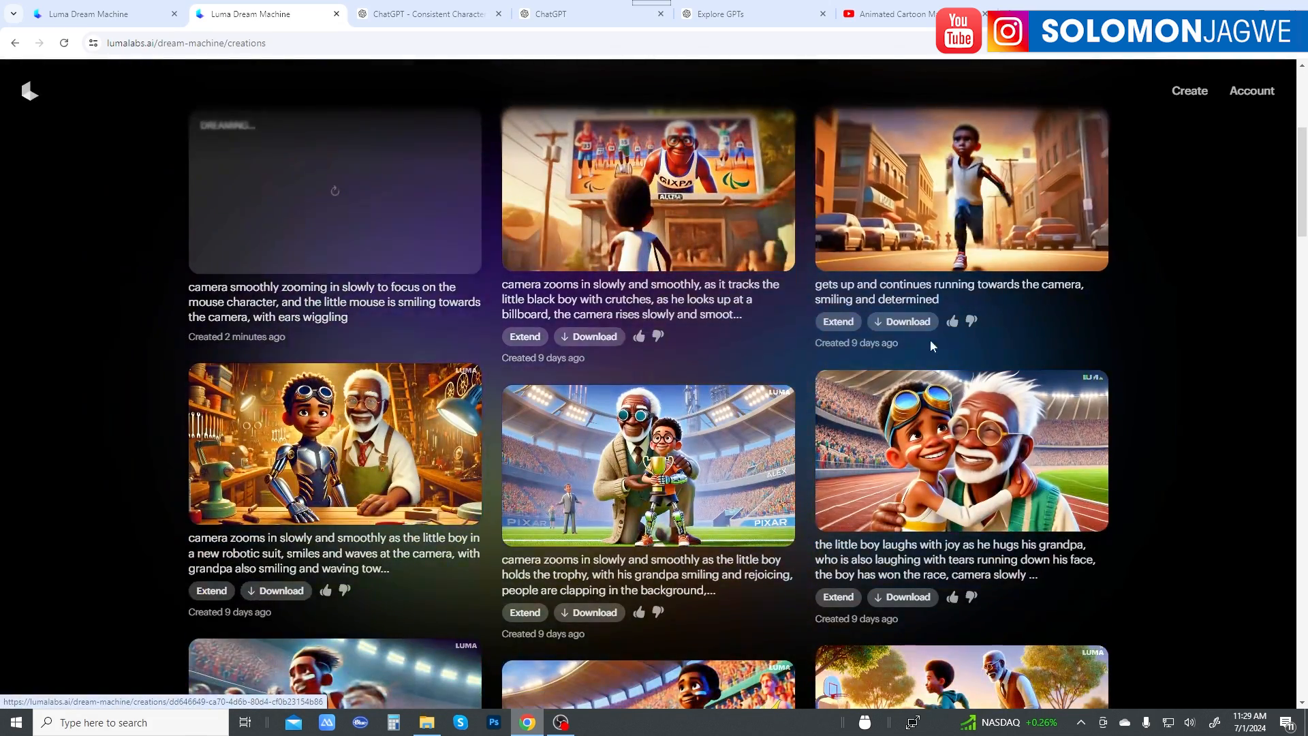
scroll(753, 470, "down", 7)
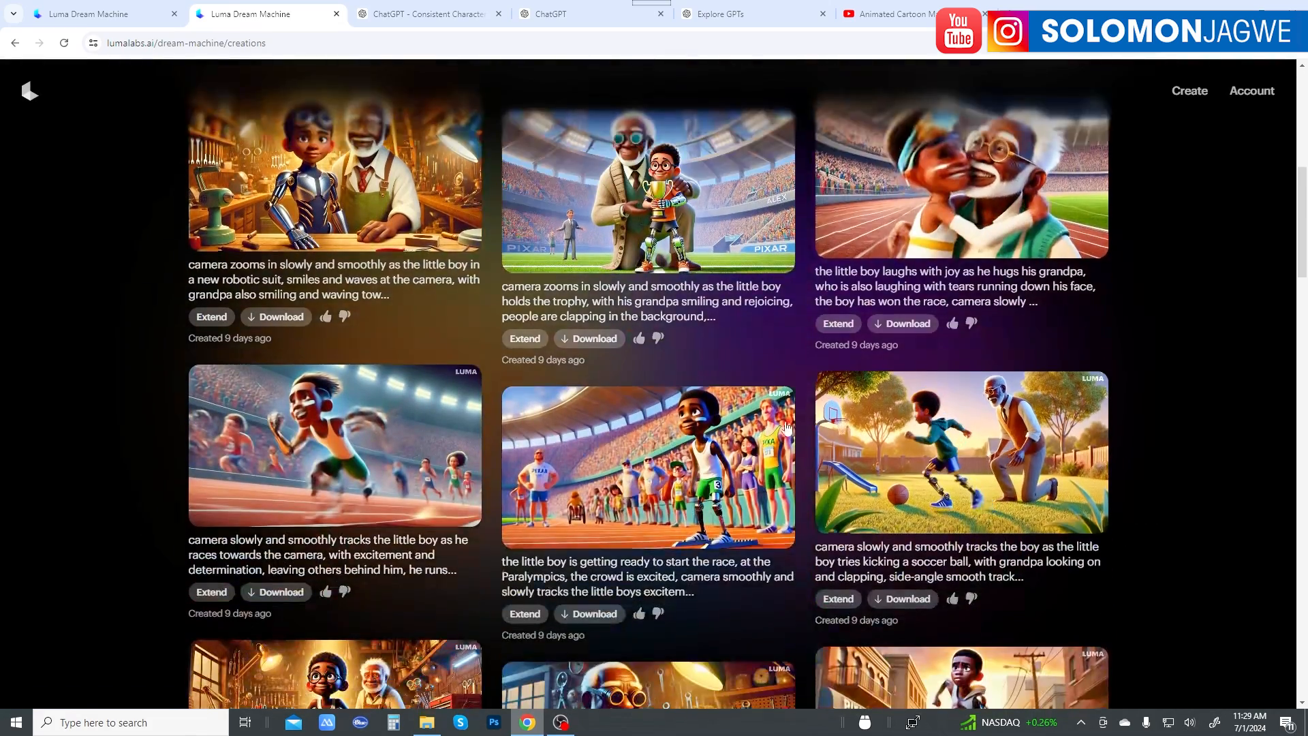
scroll(775, 427, "down", 4)
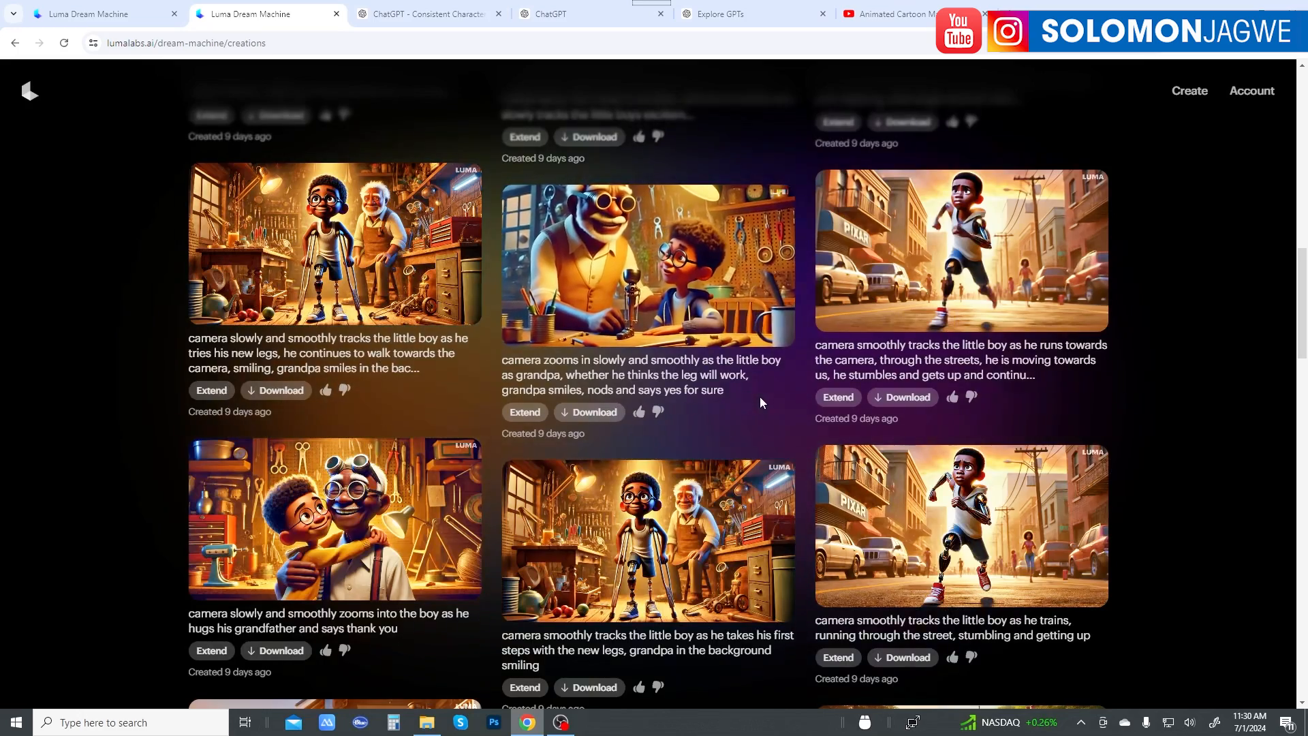
scroll(778, 398, "down", 8)
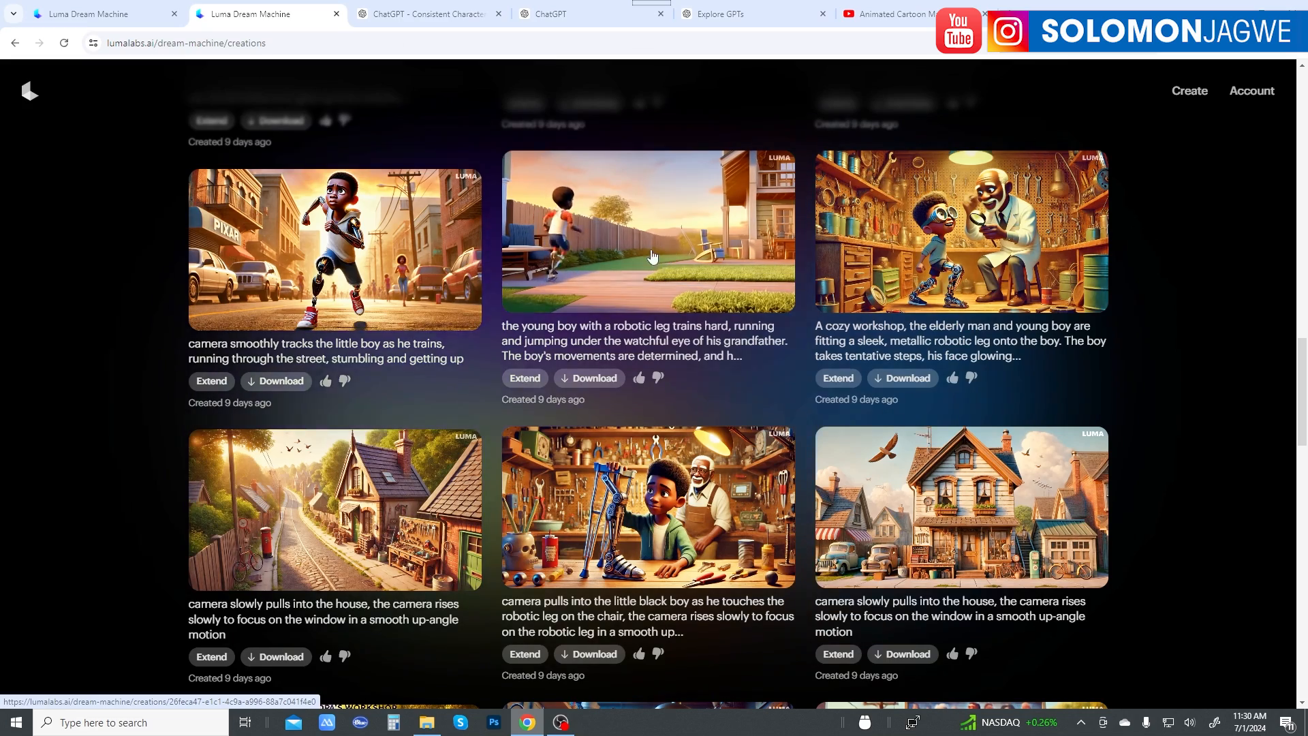
scroll(595, 266, "down", 3)
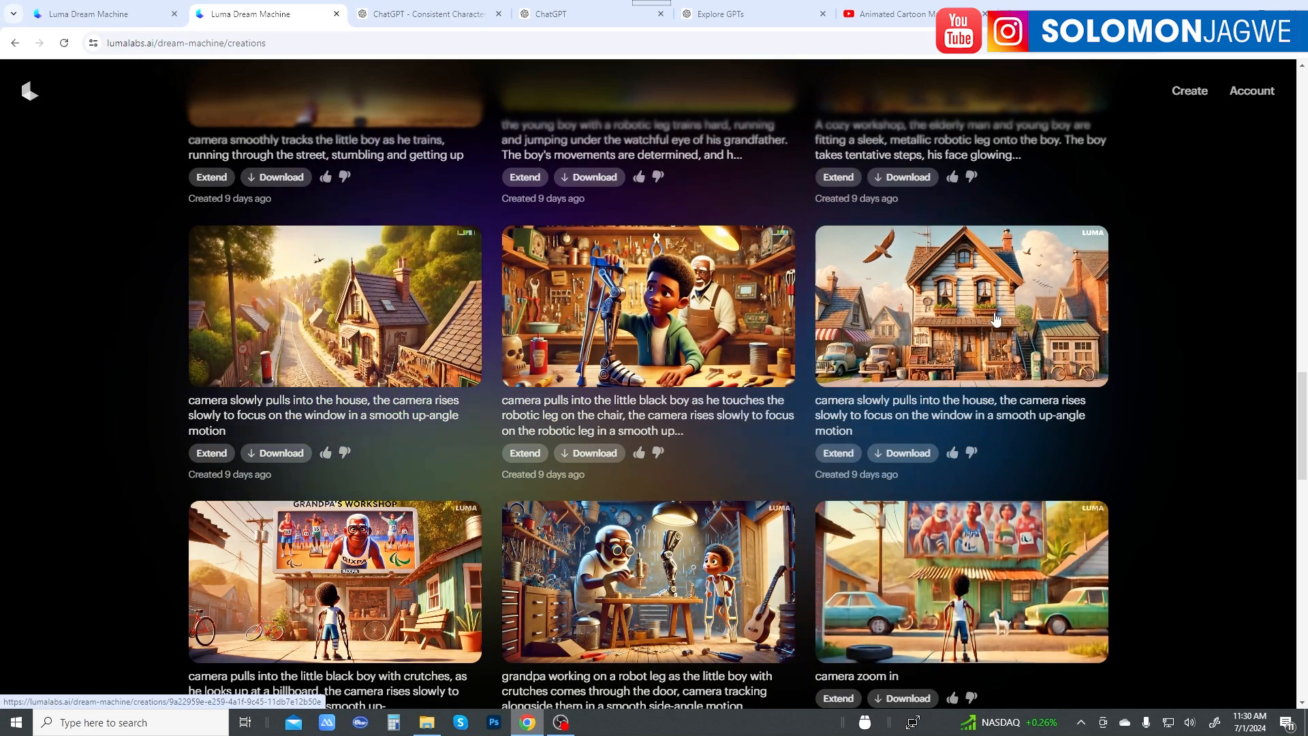
scroll(998, 323, "down", 3)
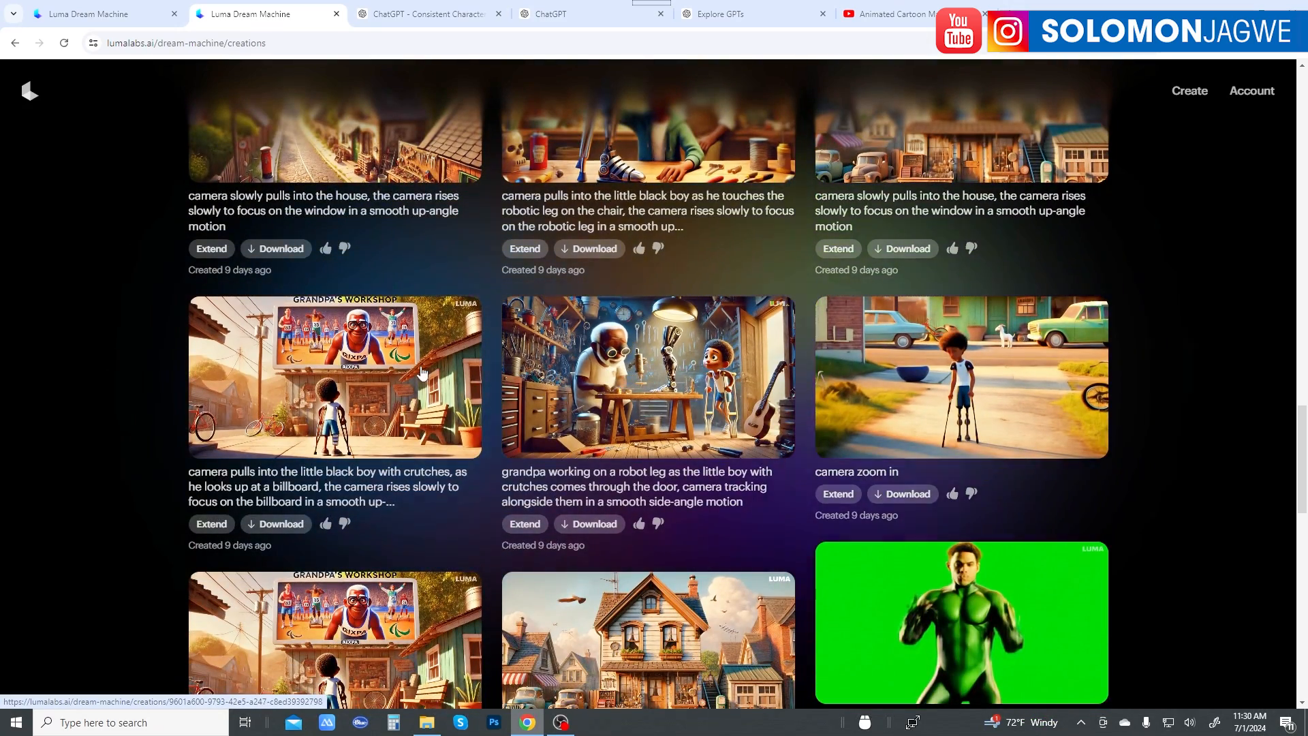
scroll(982, 246, "up", 2)
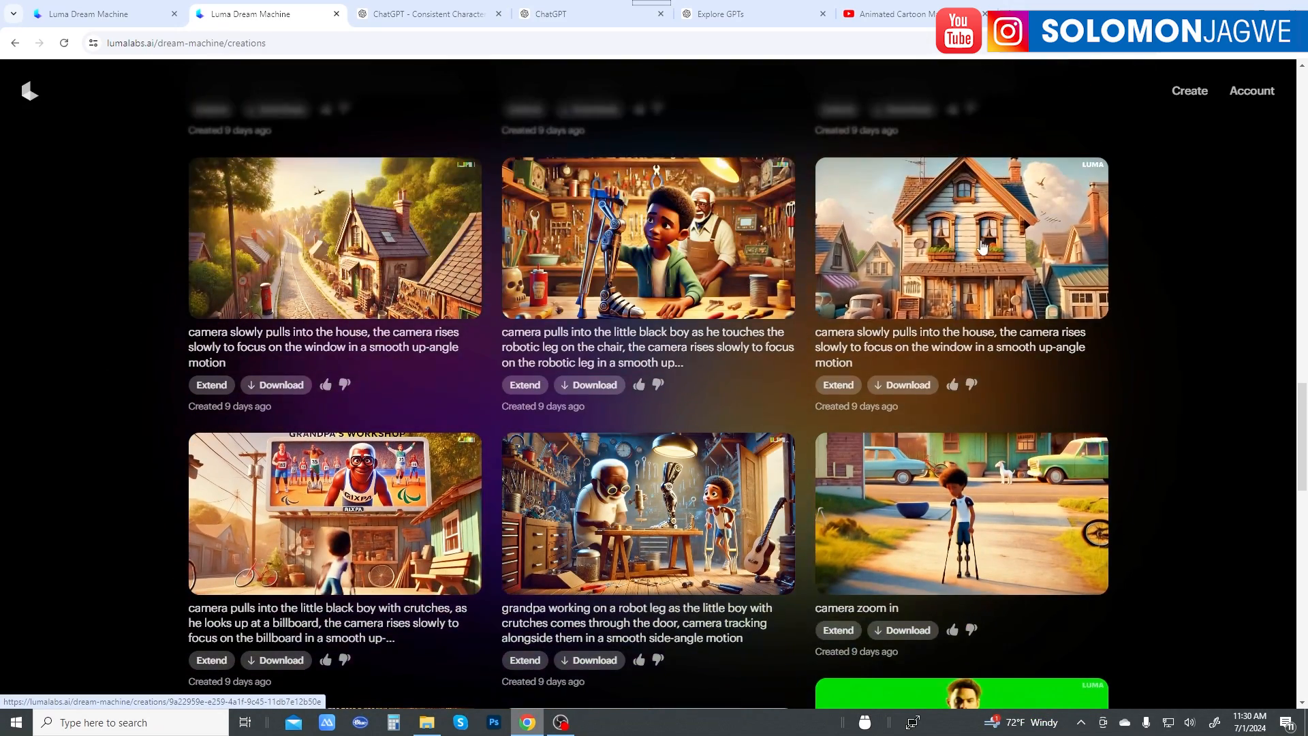
scroll(559, 398, "up", 1)
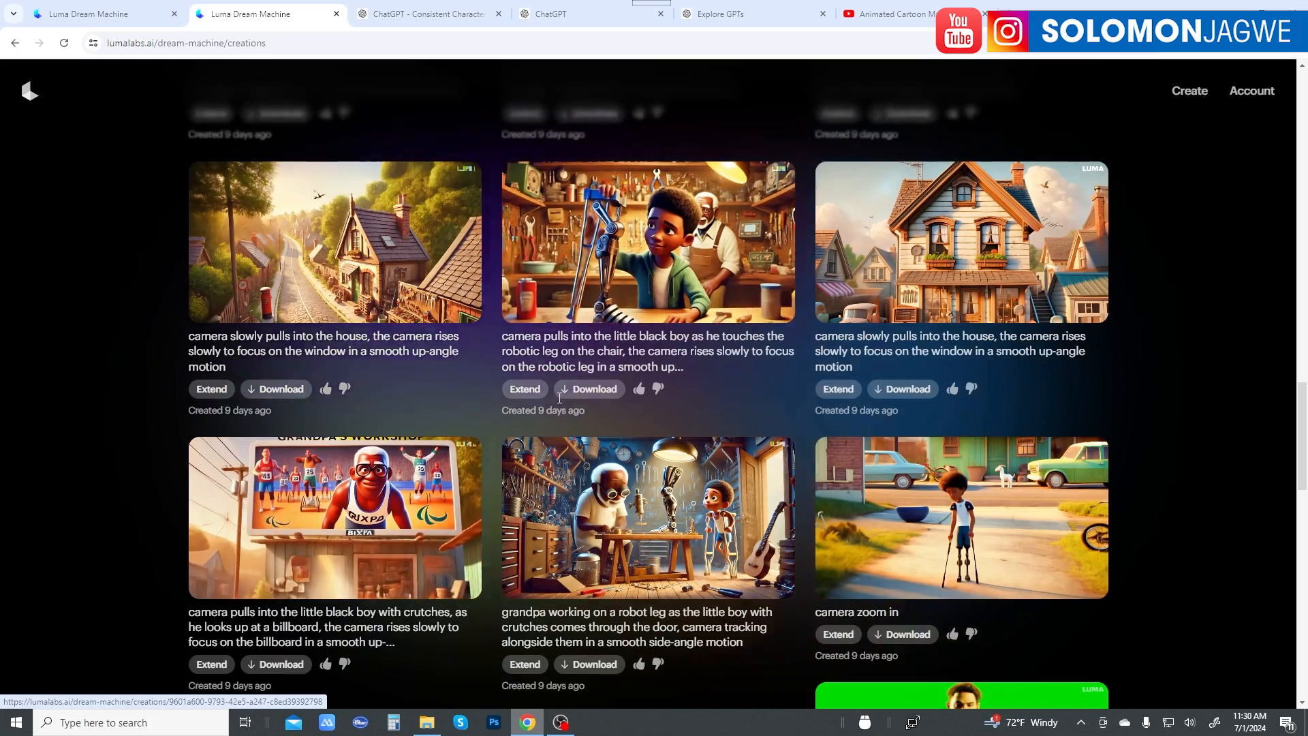
scroll(559, 398, "up", 8)
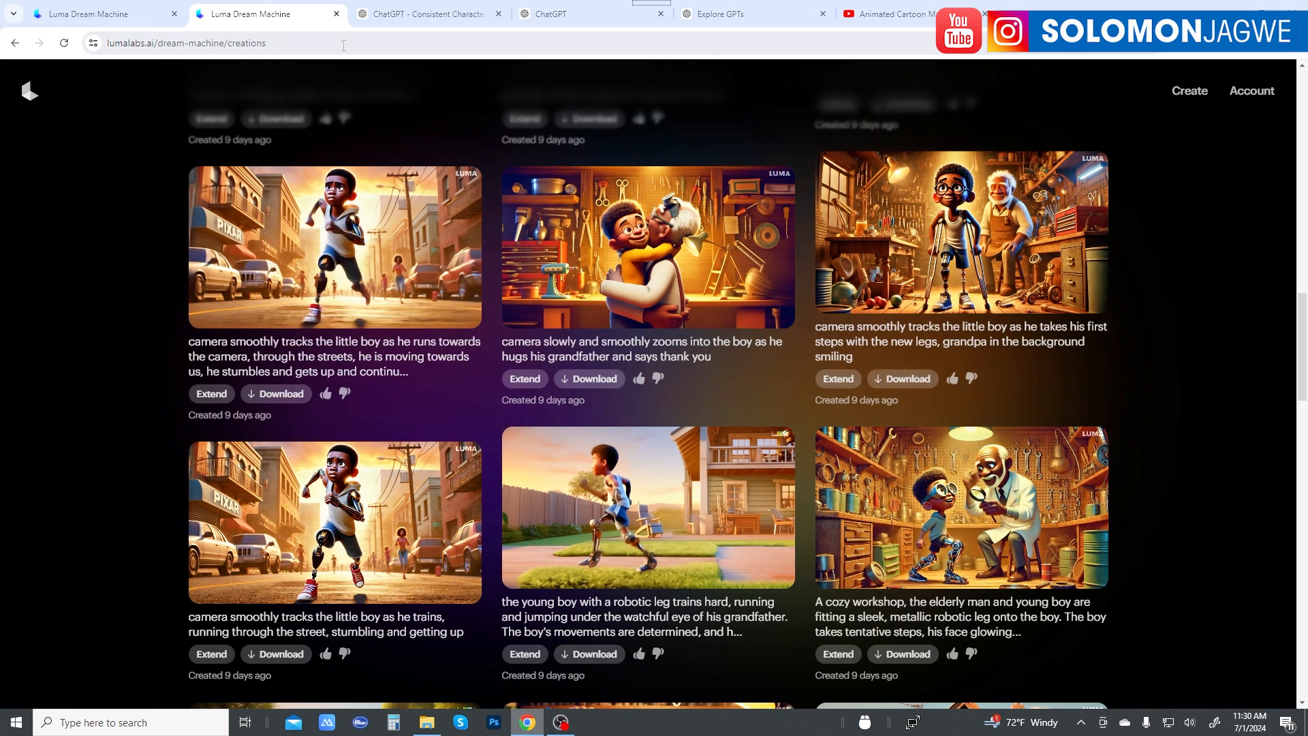
Step: Switch to the Consistent Character GPT conversation and compare Milo's look across the city shots made from different camera angles
left_click(406, 17)
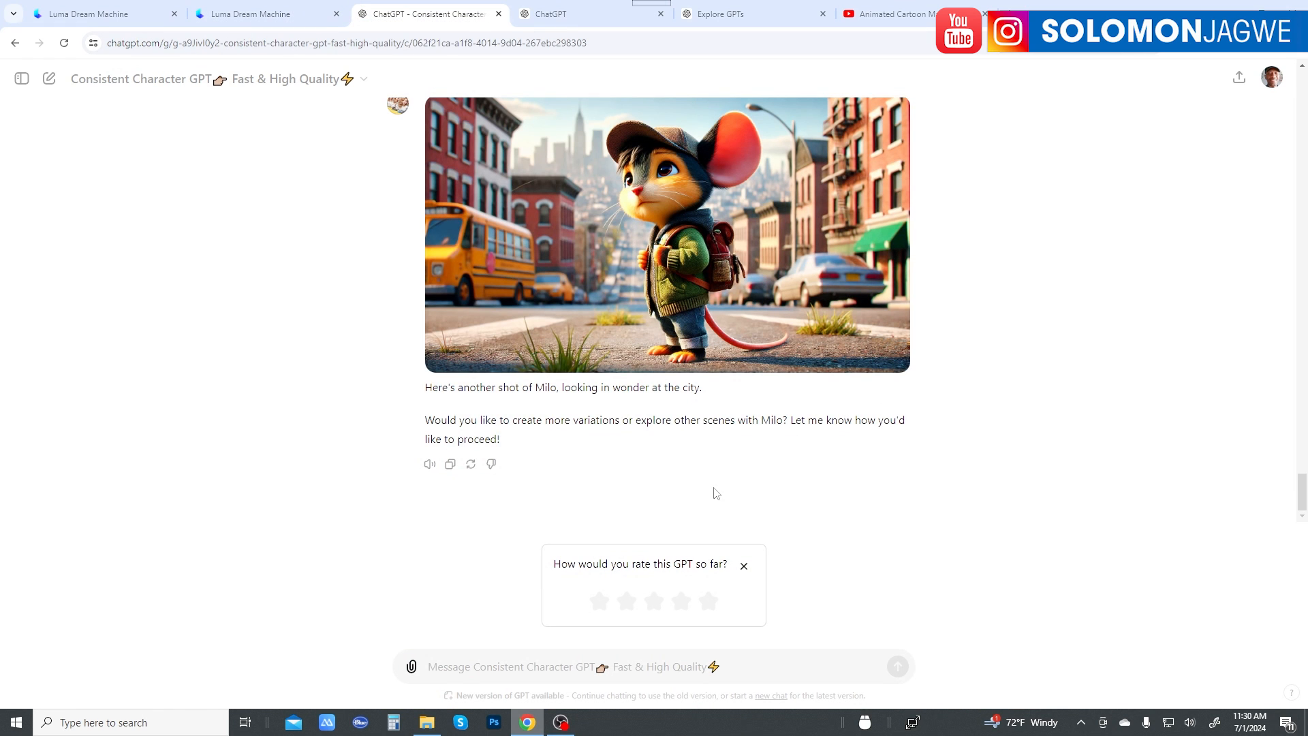
scroll(818, 450, "up", 2)
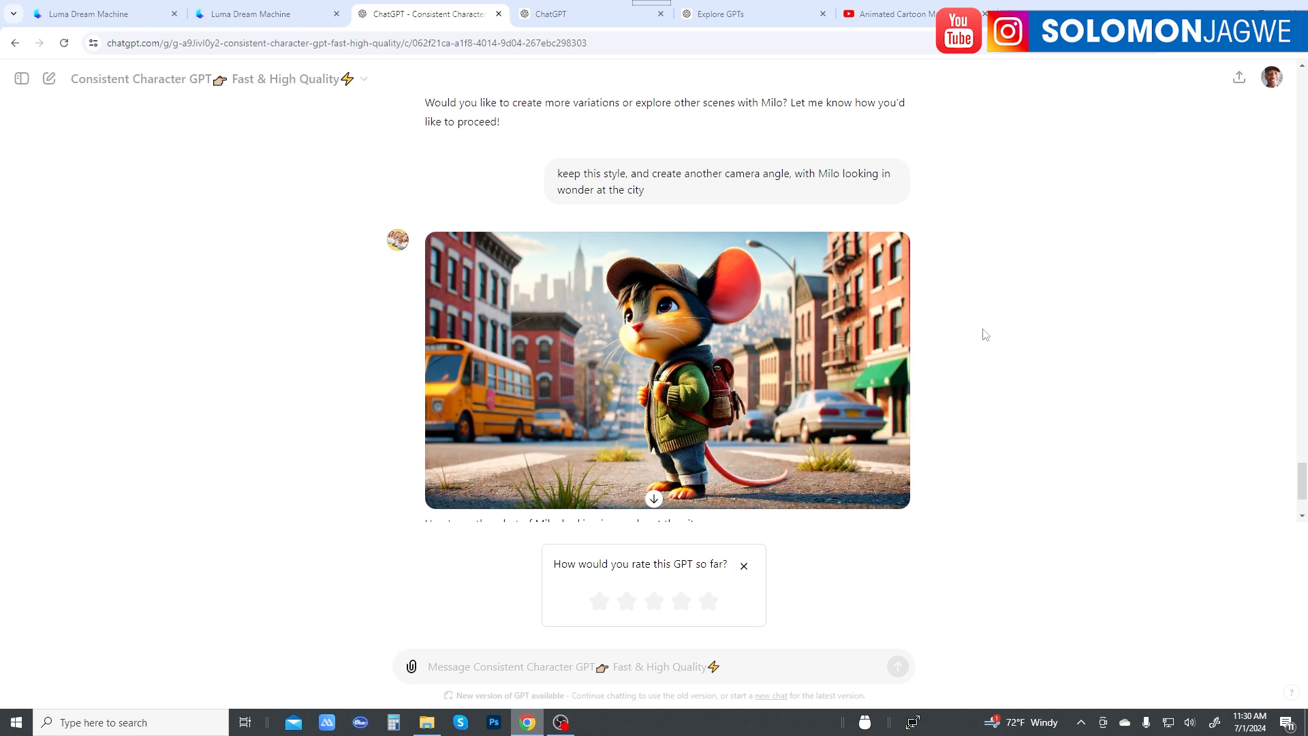
scroll(750, 351, "up", 5)
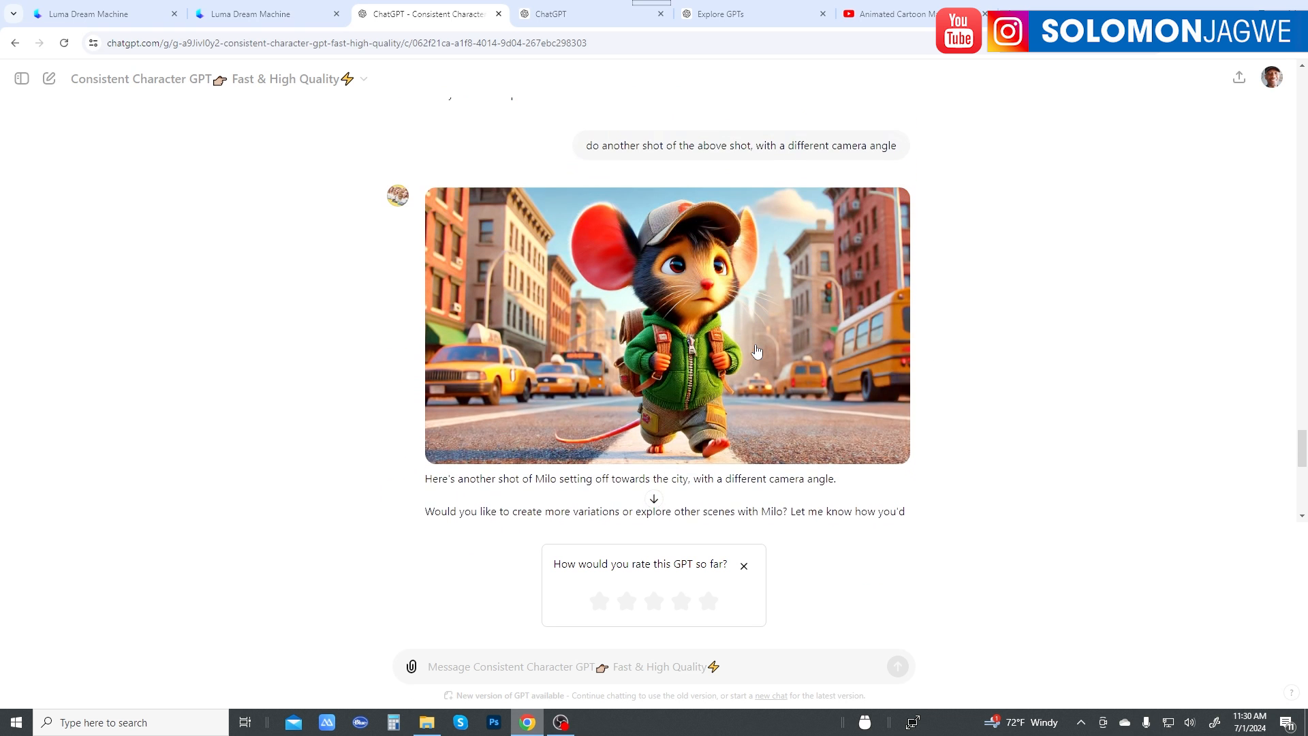
scroll(755, 351, "down", 5)
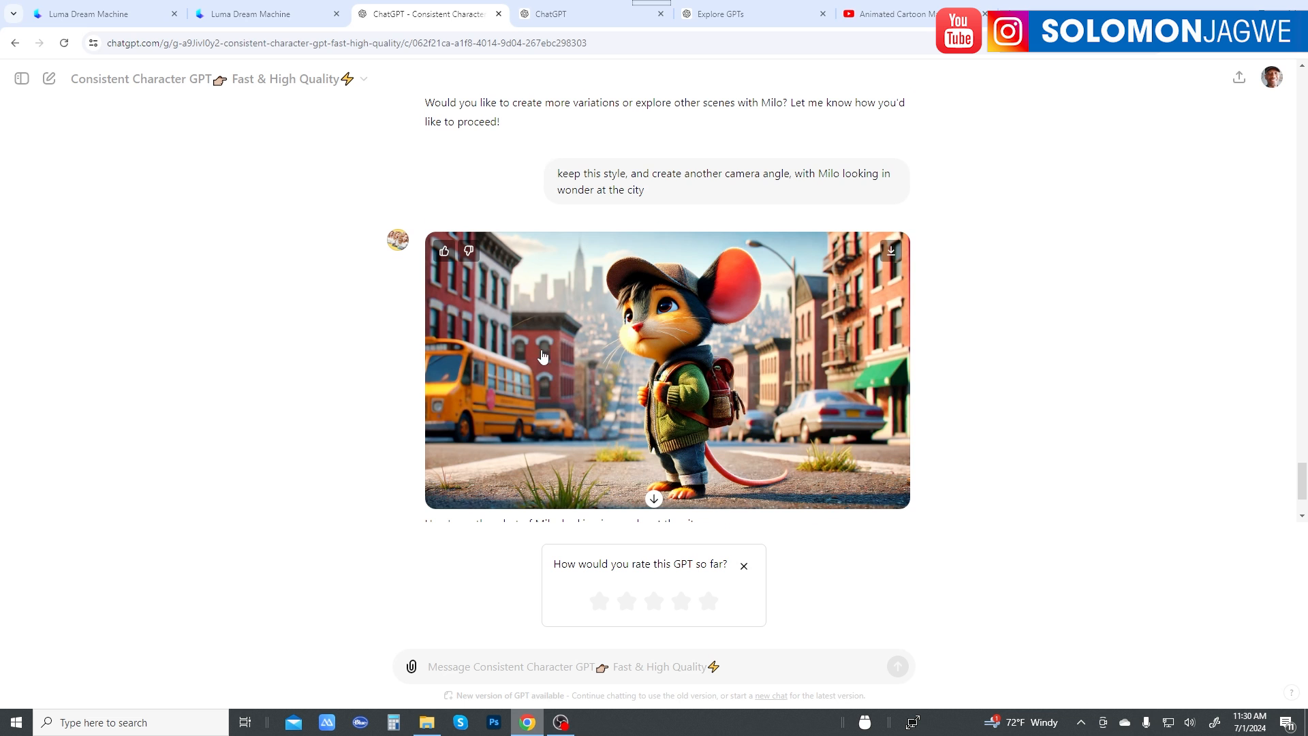
scroll(543, 356, "up", 5)
scroll(836, 294, "down", 5)
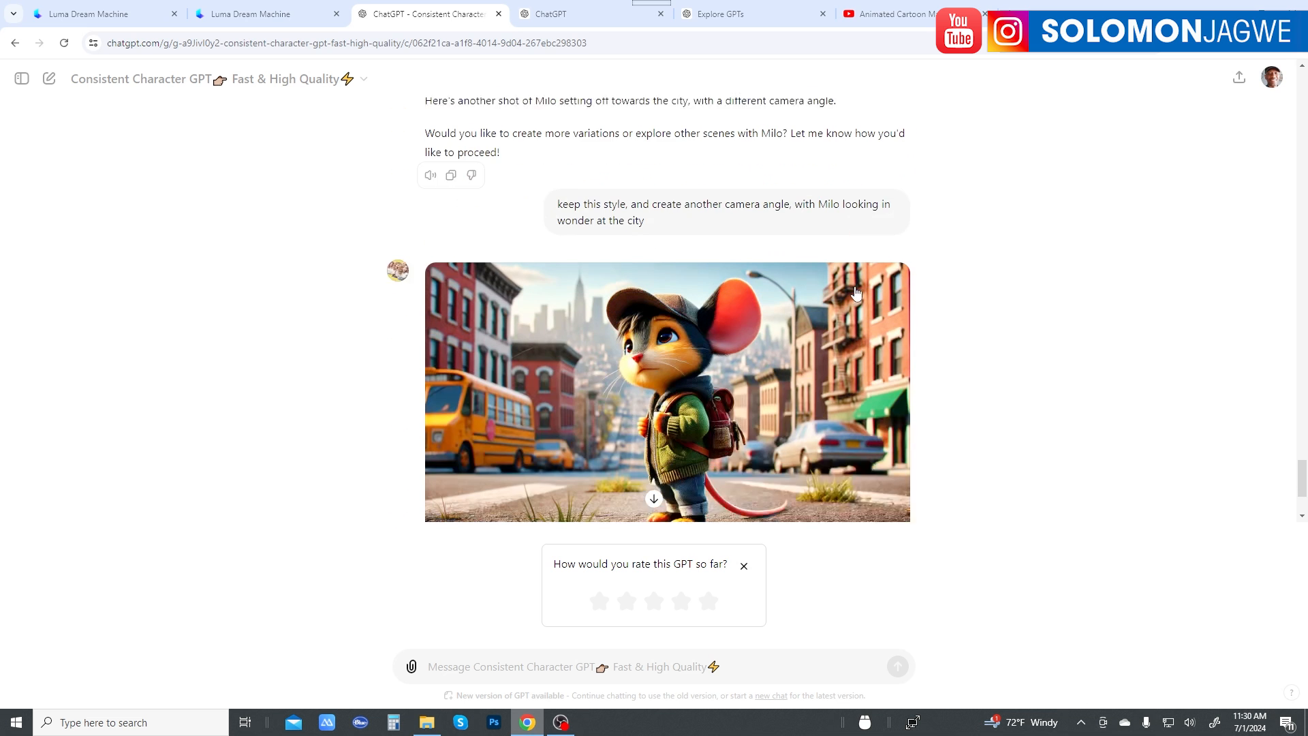
scroll(556, 354, "up", 4)
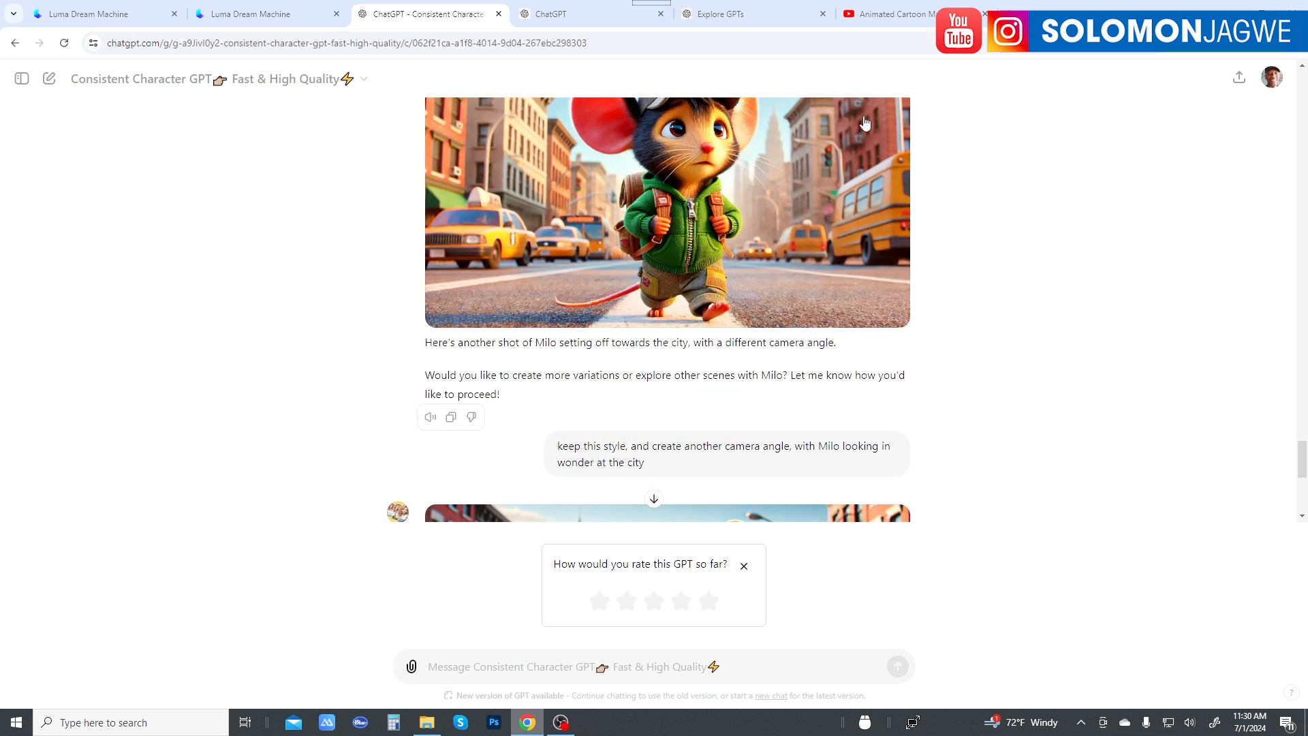
scroll(876, 170, "up", 2)
scroll(713, 352, "down", 4)
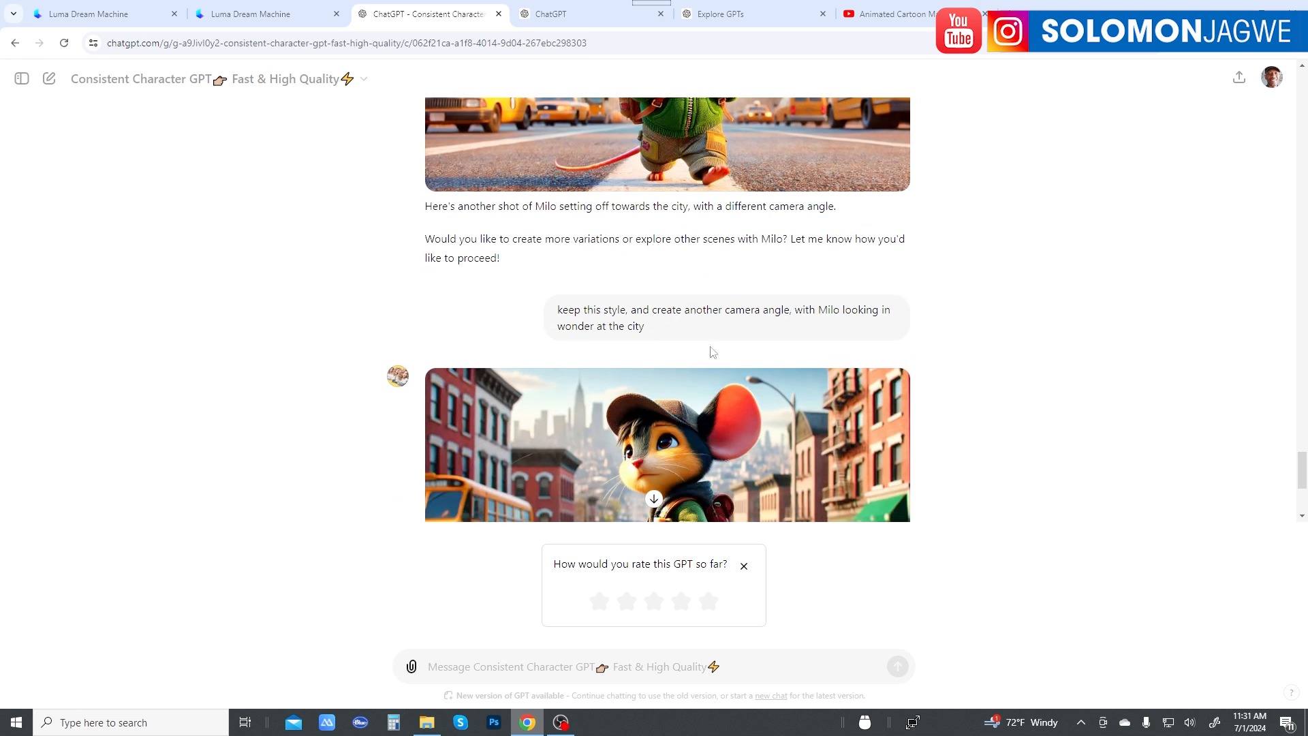
scroll(799, 311, "up", 3)
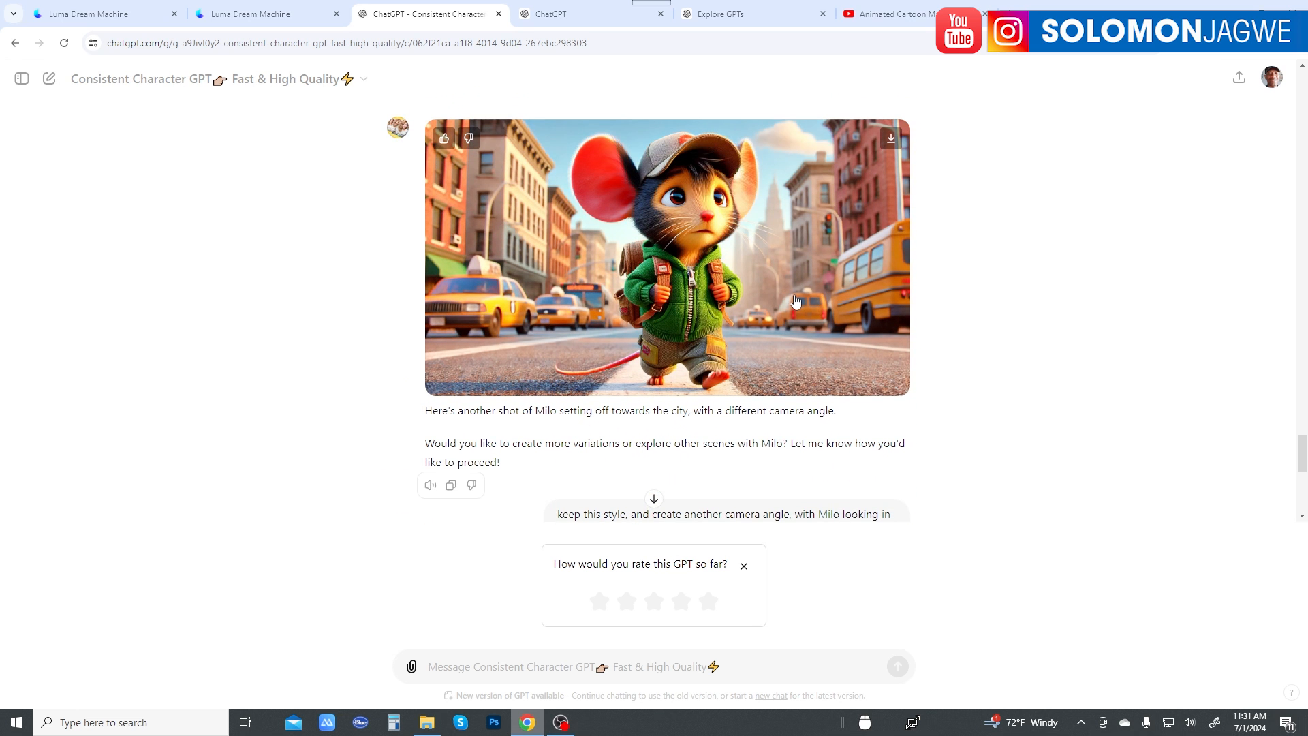
scroll(796, 301, "up", 5)
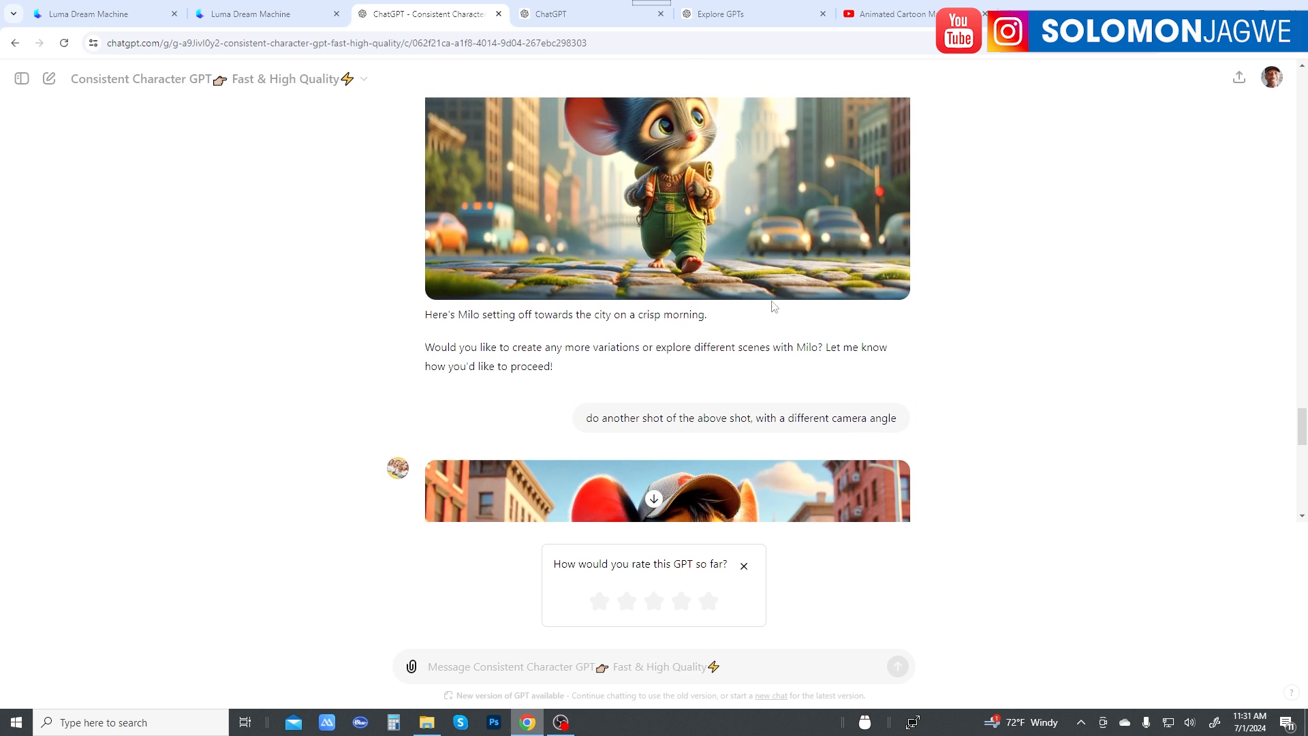
scroll(759, 276, "up", 1)
scroll(759, 277, "down", 4)
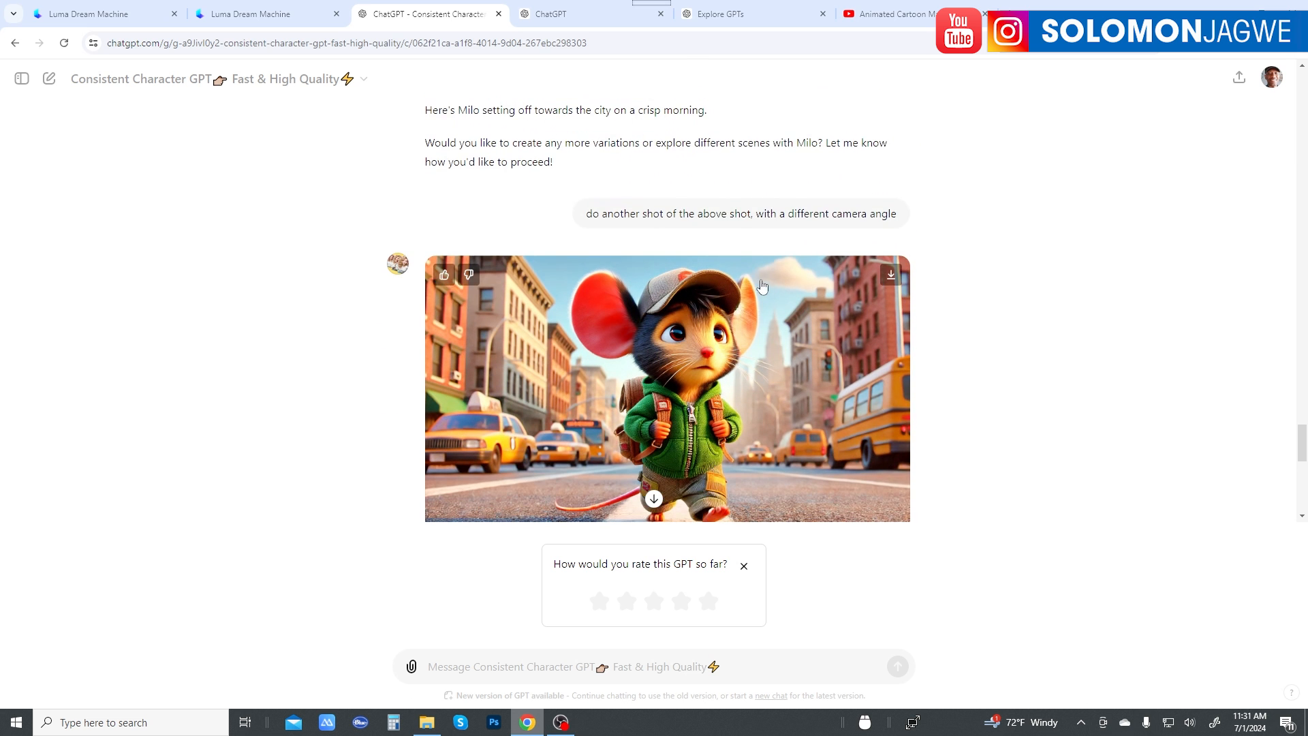
scroll(792, 395, "down", 3)
scroll(871, 240, "down", 5)
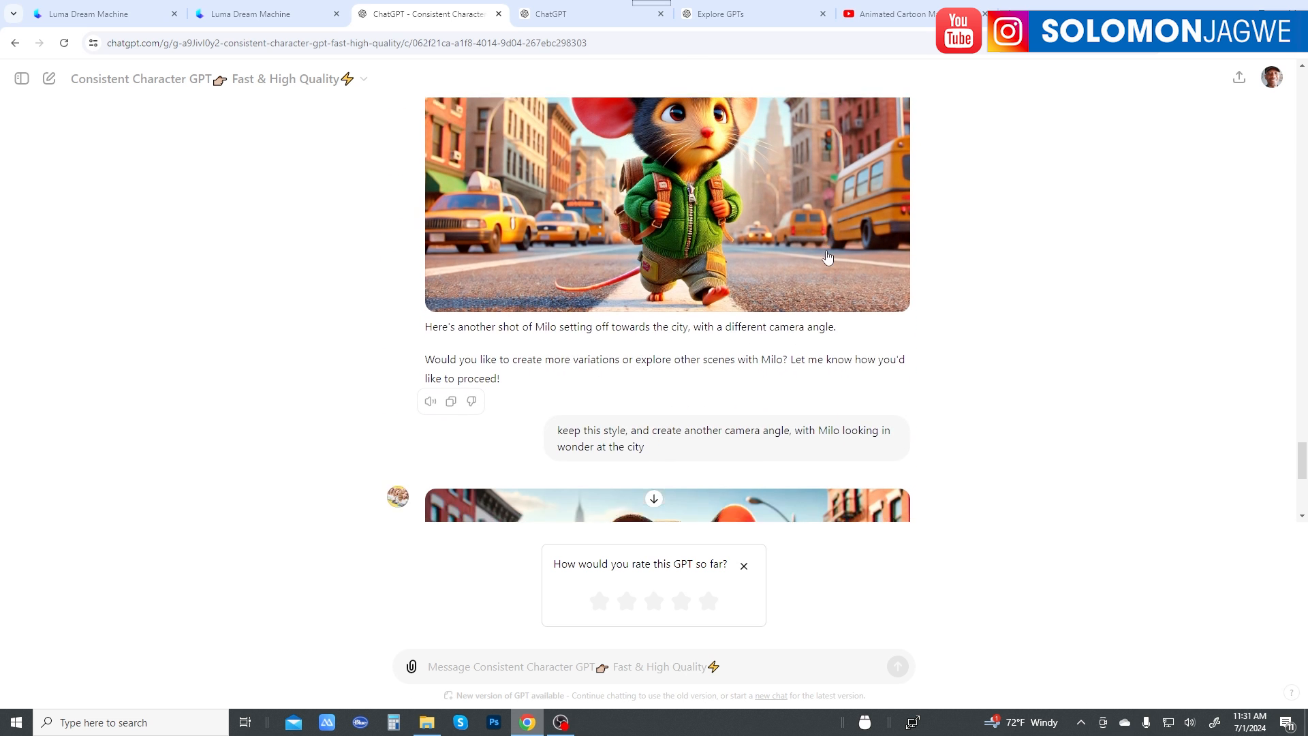
scroll(760, 332, "up", 6)
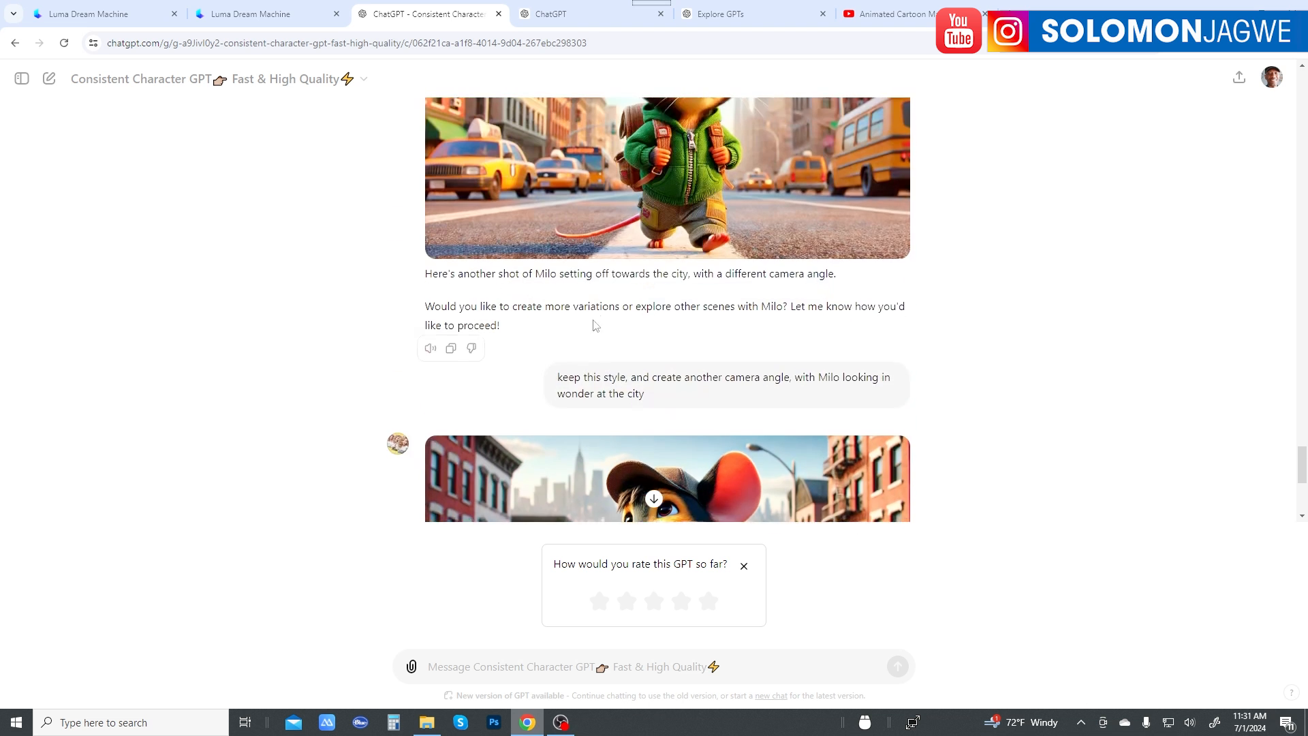
scroll(890, 271, "down", 6)
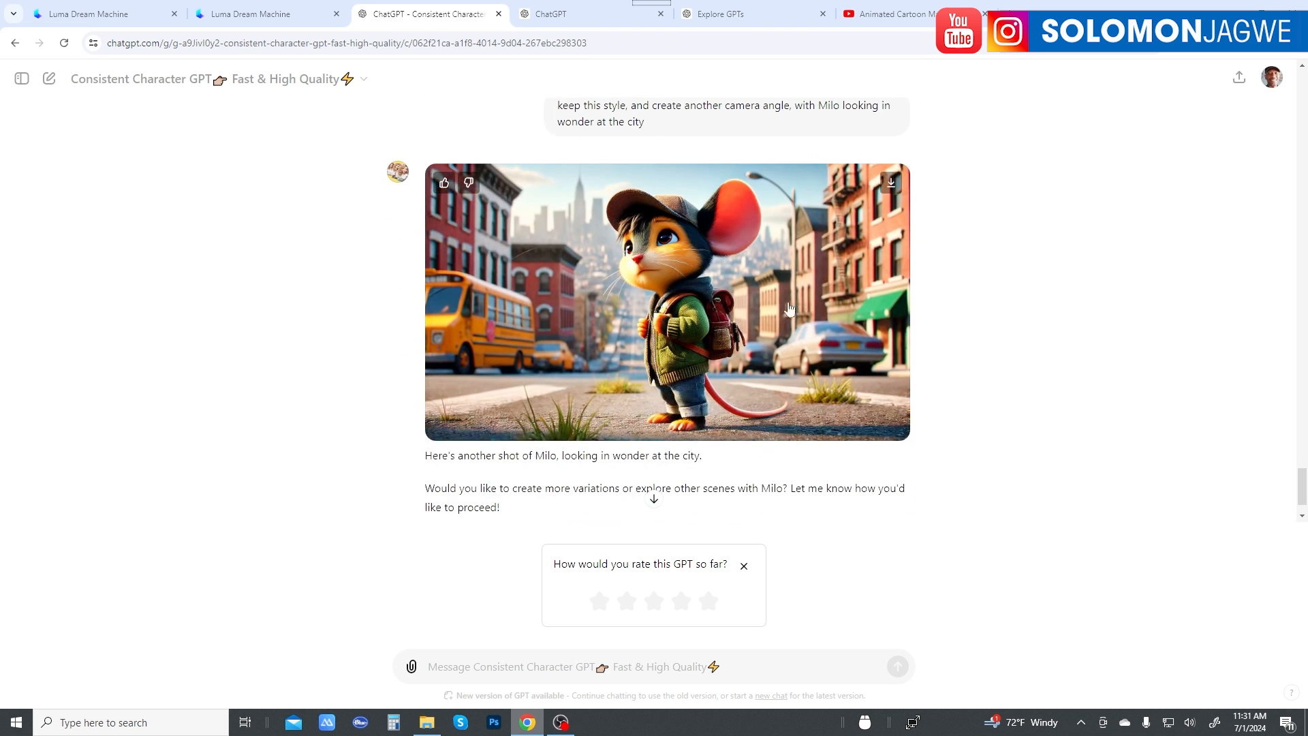
Step: Review the earlier Milo images, from the crisp-morning city shot back to the countryside scene, together with the prompts behind them
scroll(681, 320, "up", 12)
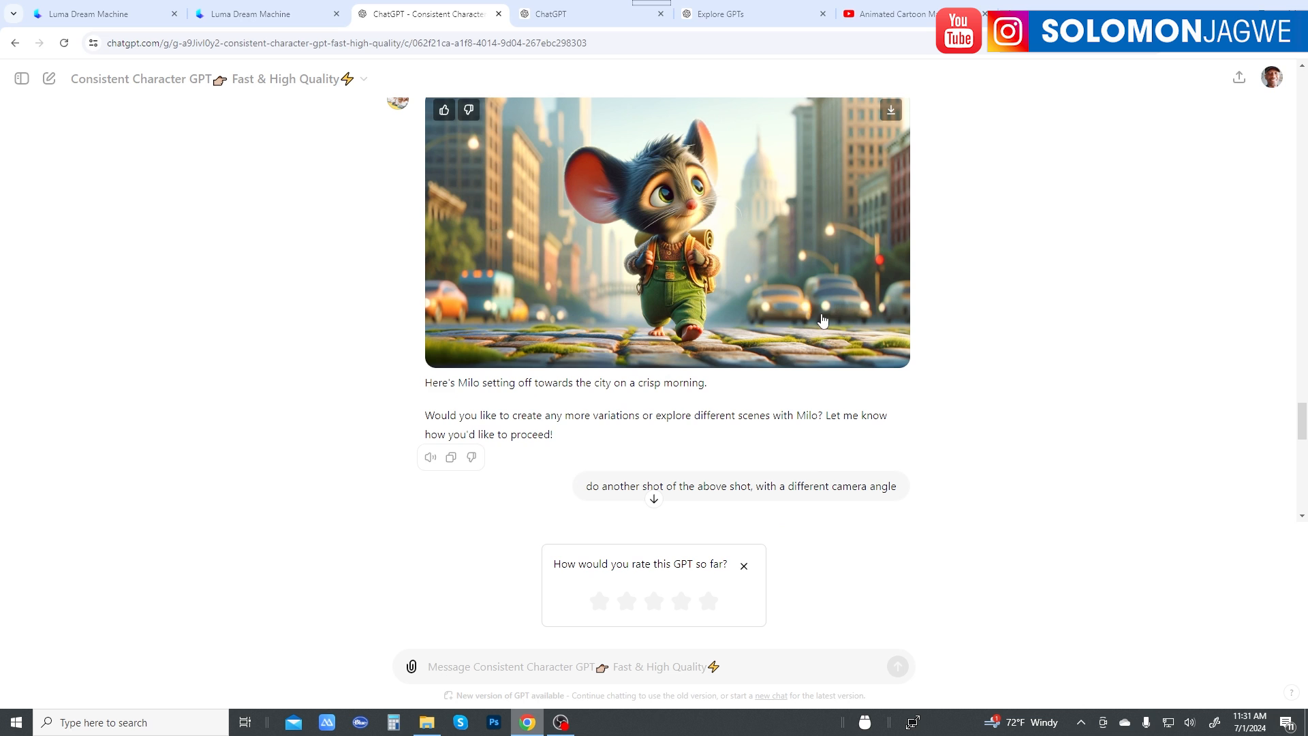
scroll(525, 327, "up", 1)
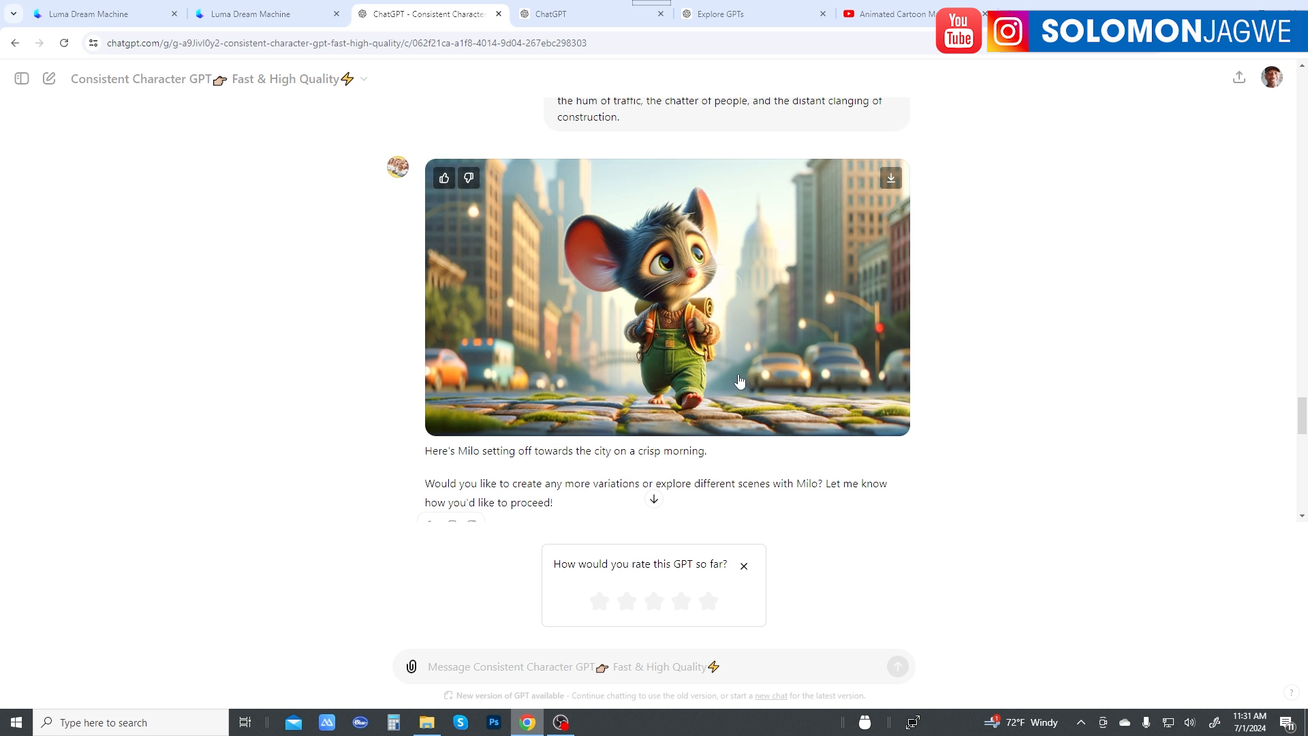
scroll(758, 389, "down", 8)
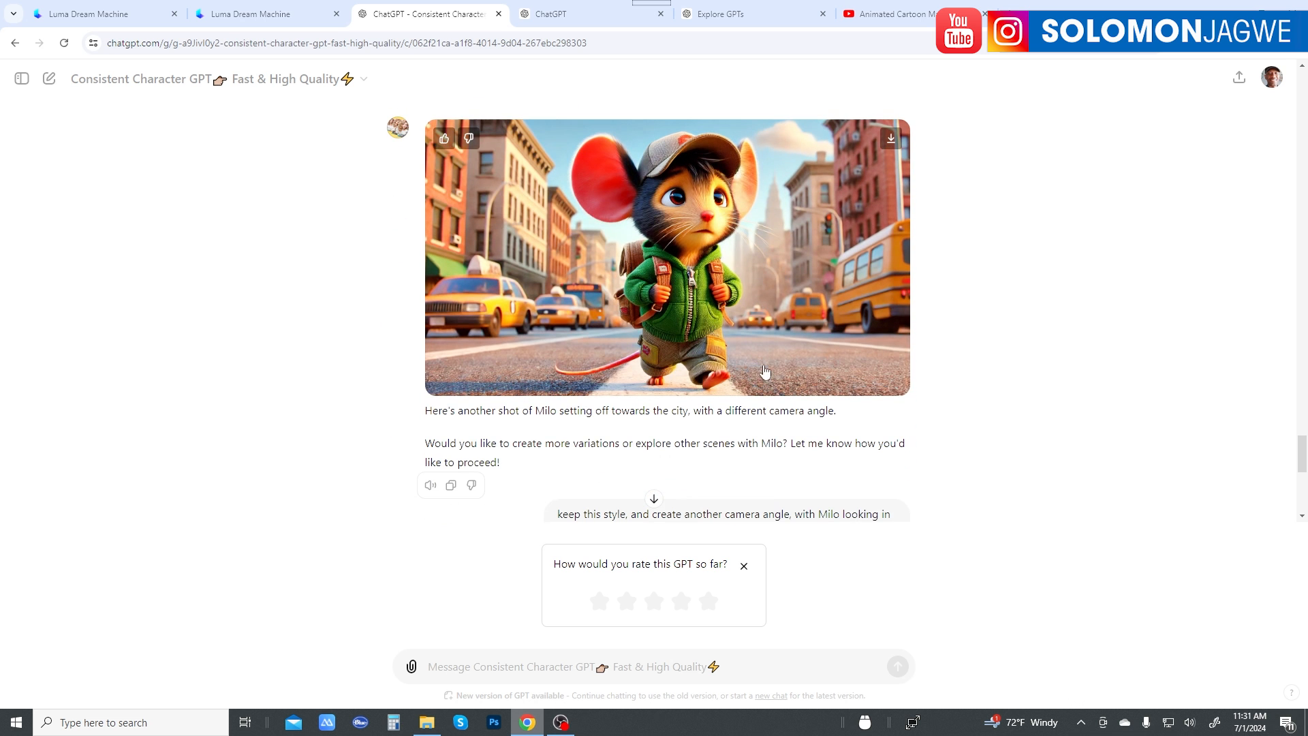
scroll(743, 342, "up", 17)
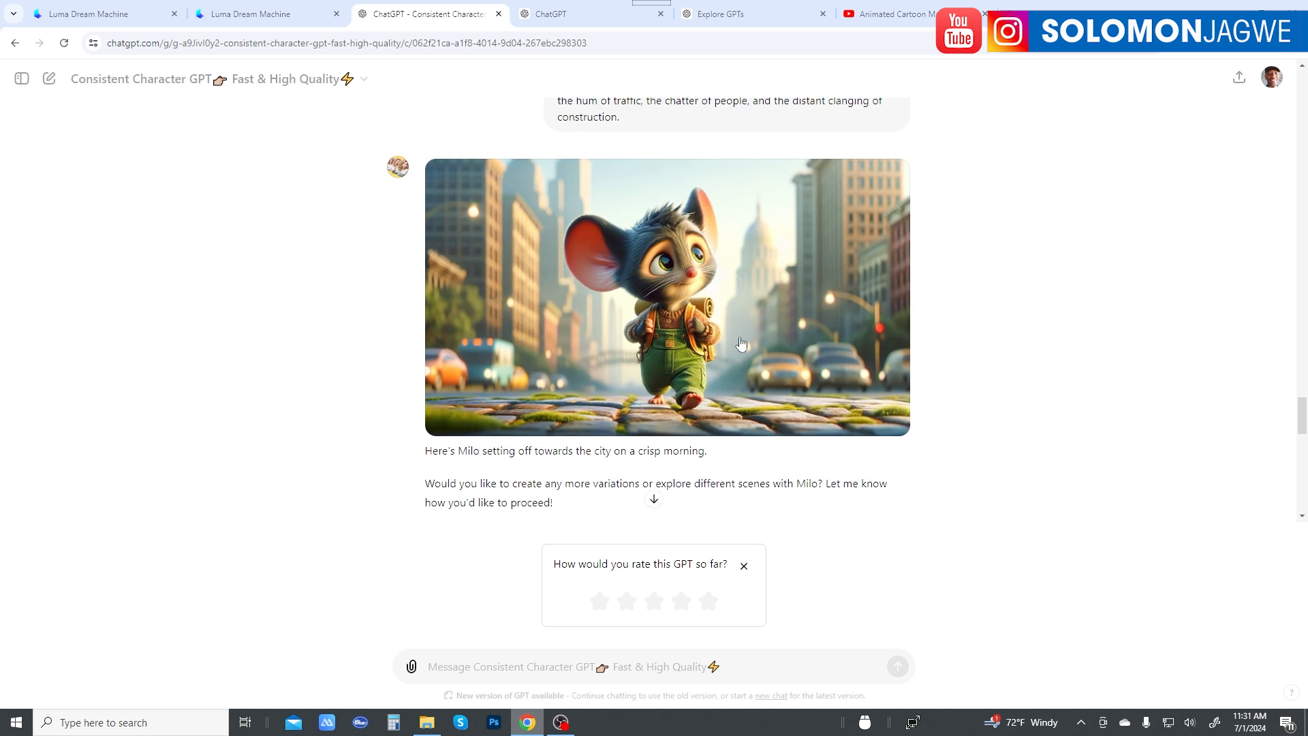
scroll(747, 341, "up", 2)
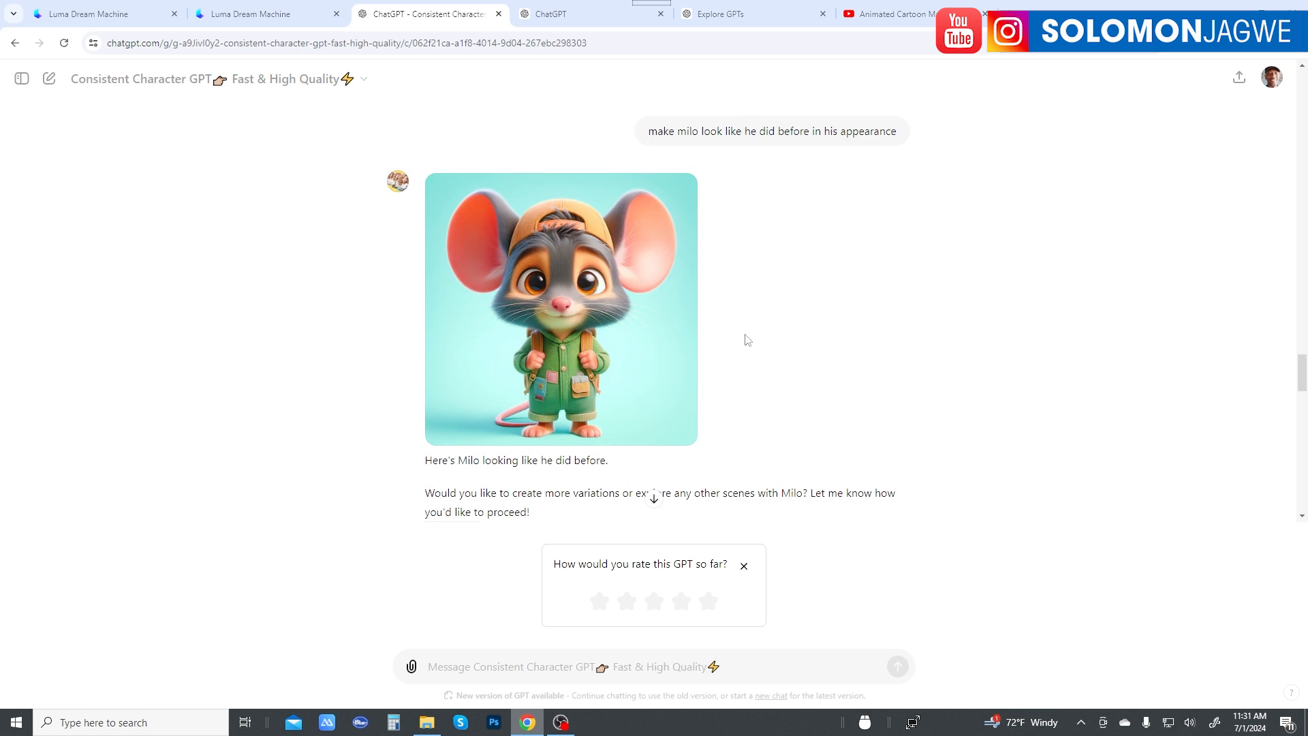
scroll(747, 340, "up", 10)
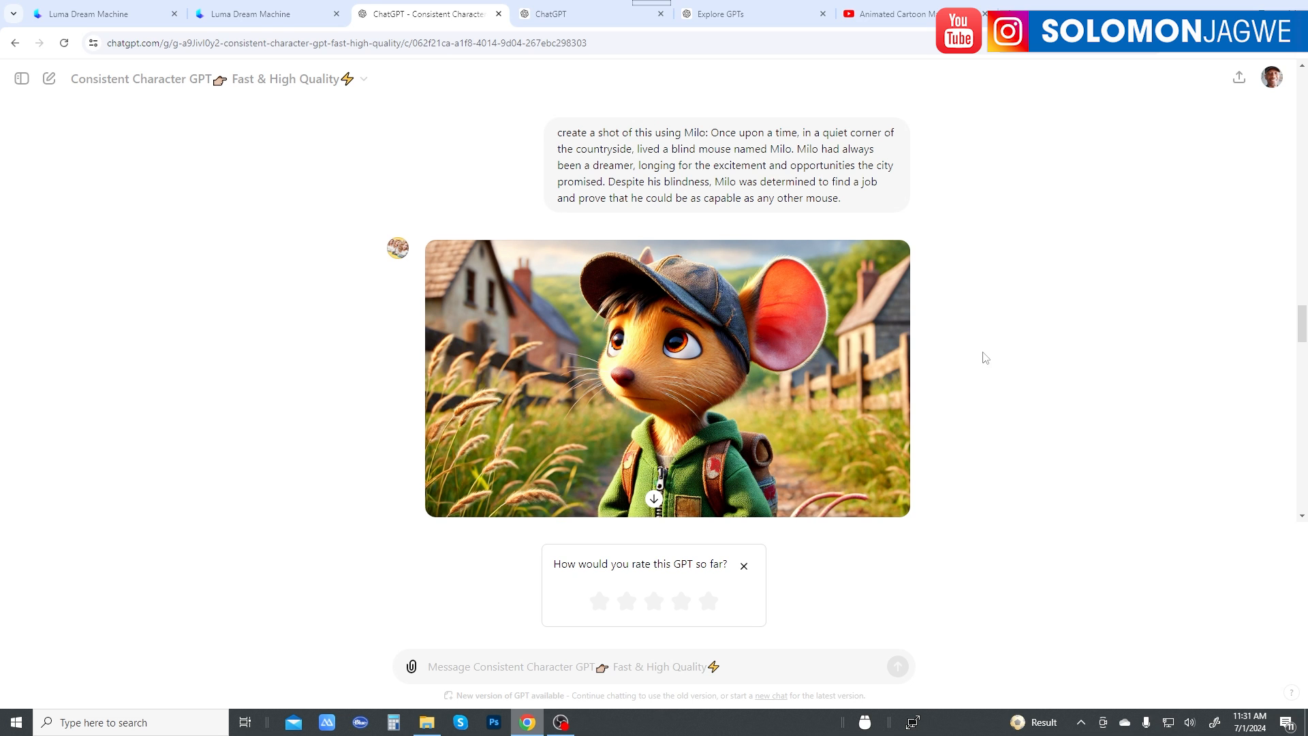
scroll(980, 353, "down", 3)
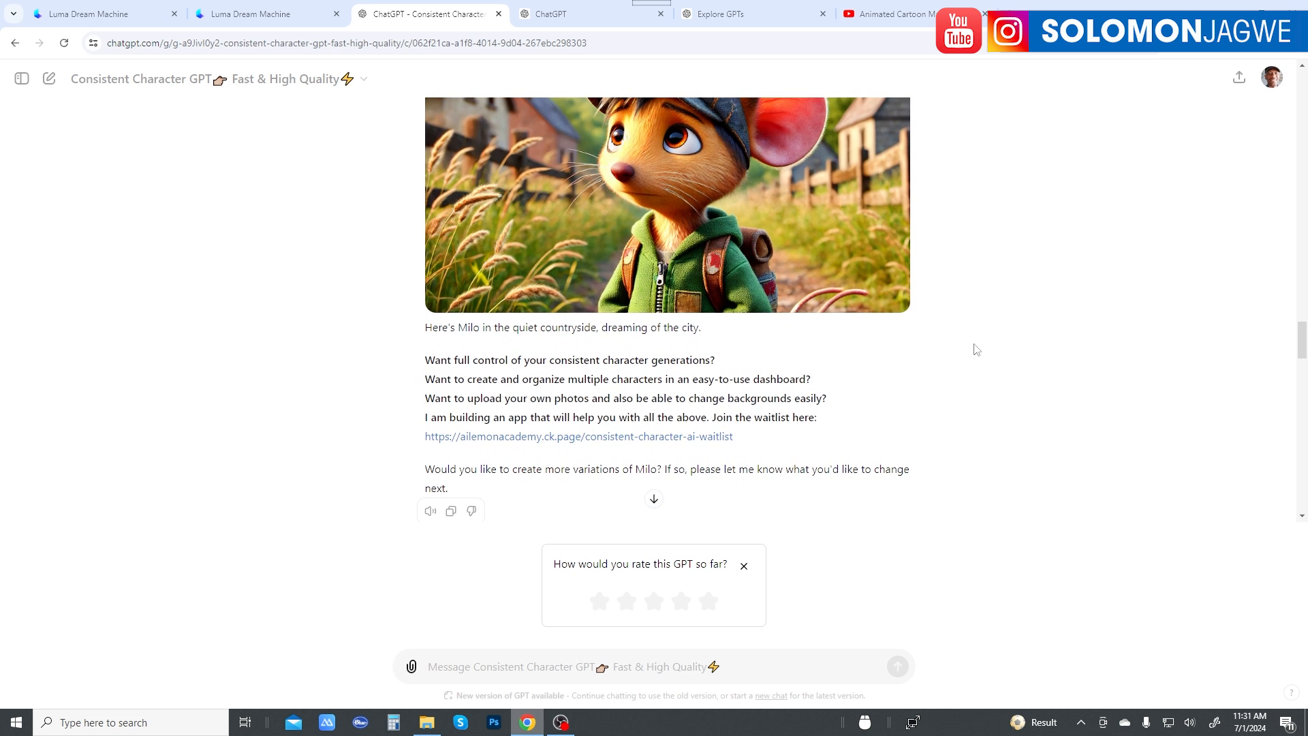
scroll(976, 349, "down", 15)
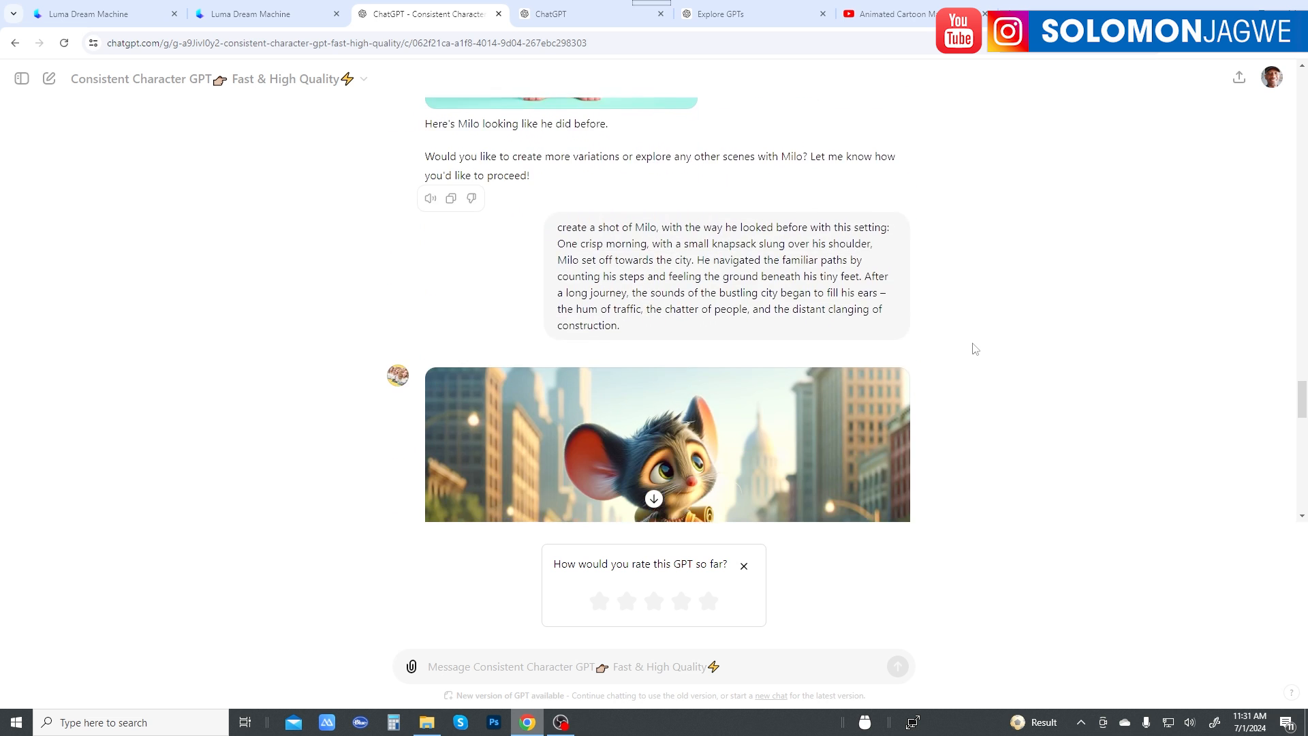
scroll(976, 349, "down", 5)
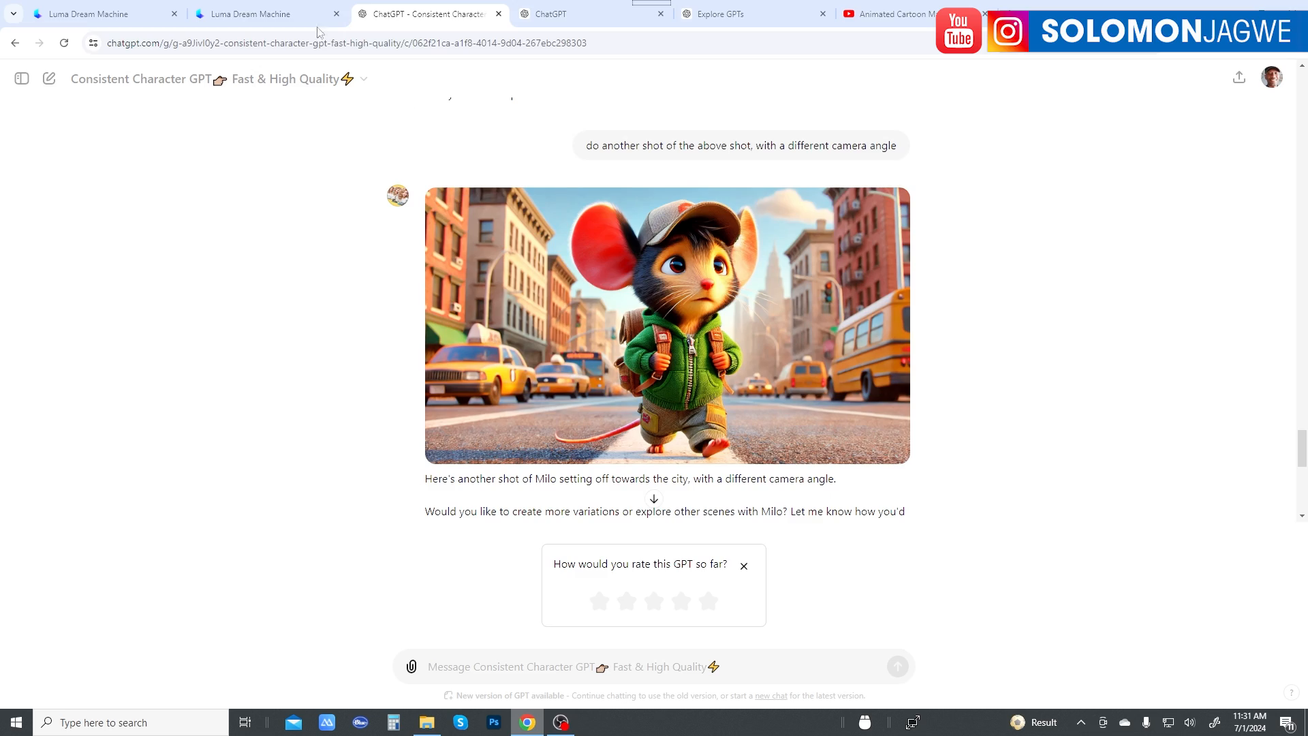
Step: Return to the Luma creations and open the zoom-in video of the smiling mouse with wiggling ears to watch it
left_click(277, 15)
scroll(485, 271, "up", 12)
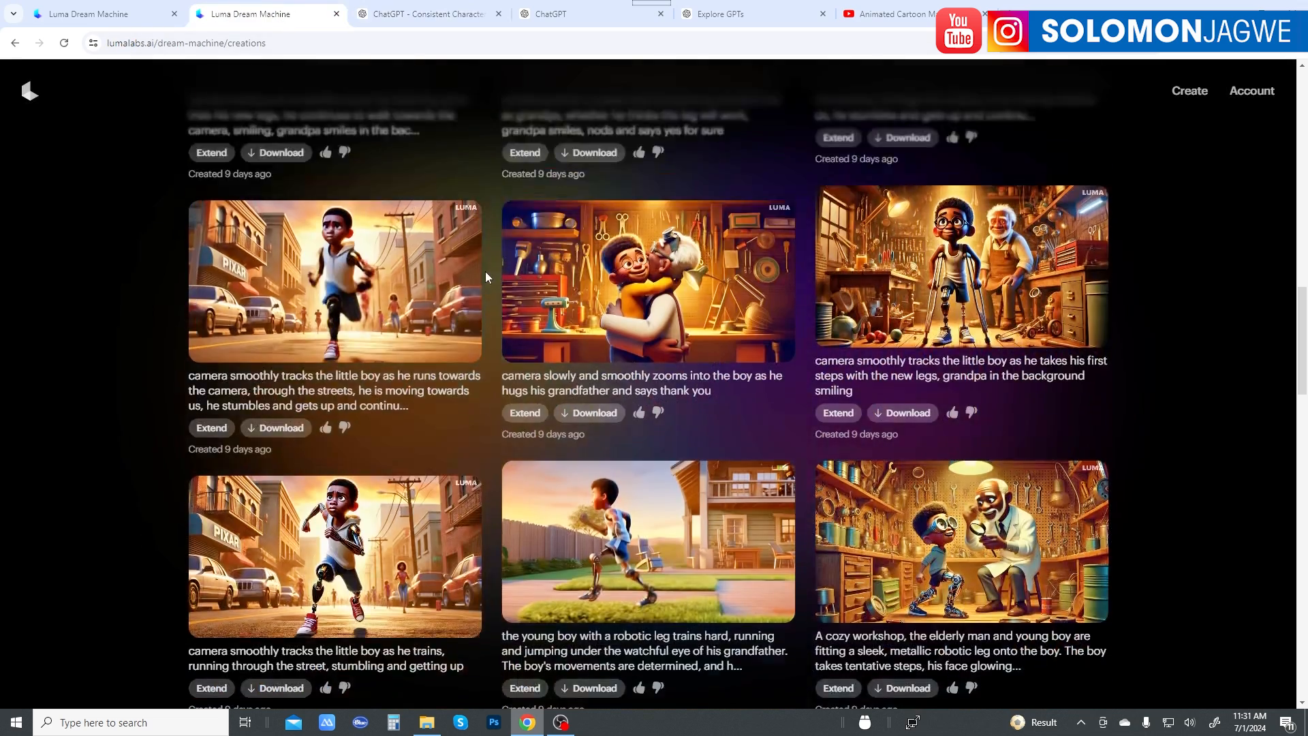
scroll(485, 276, "up", 10)
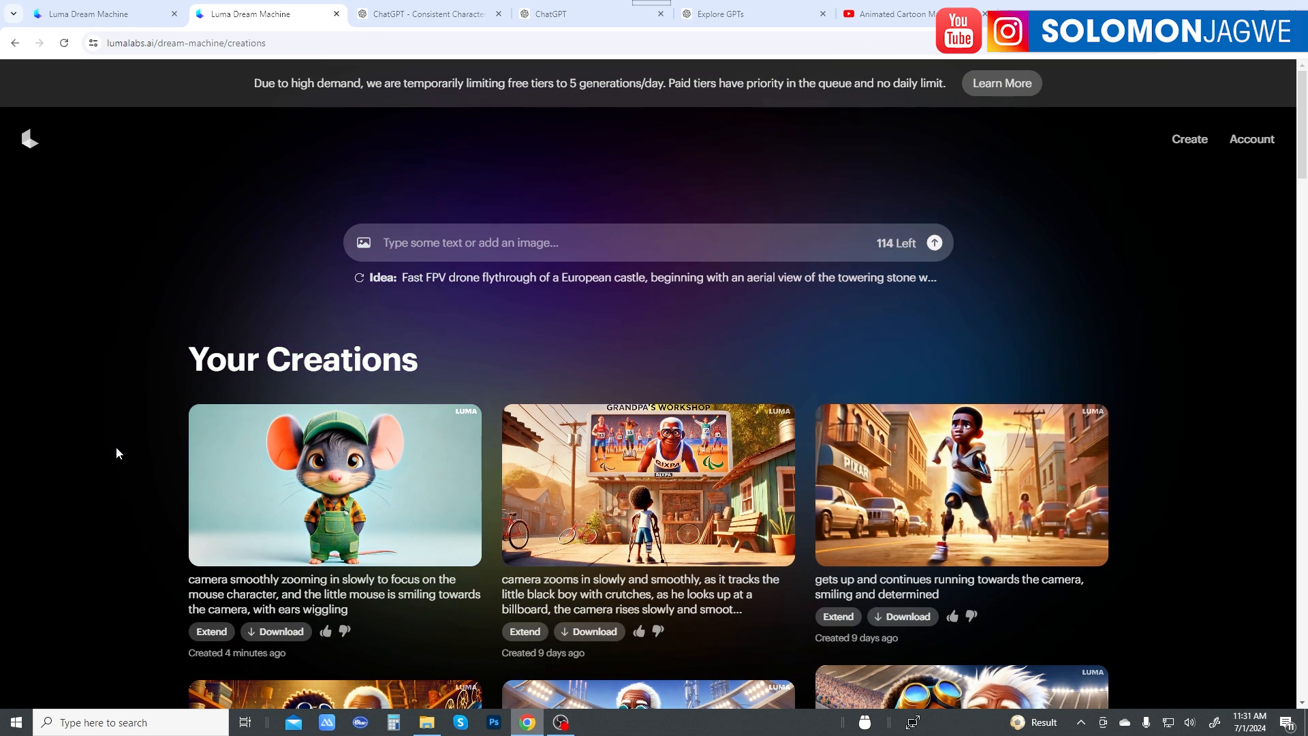
left_click(374, 494)
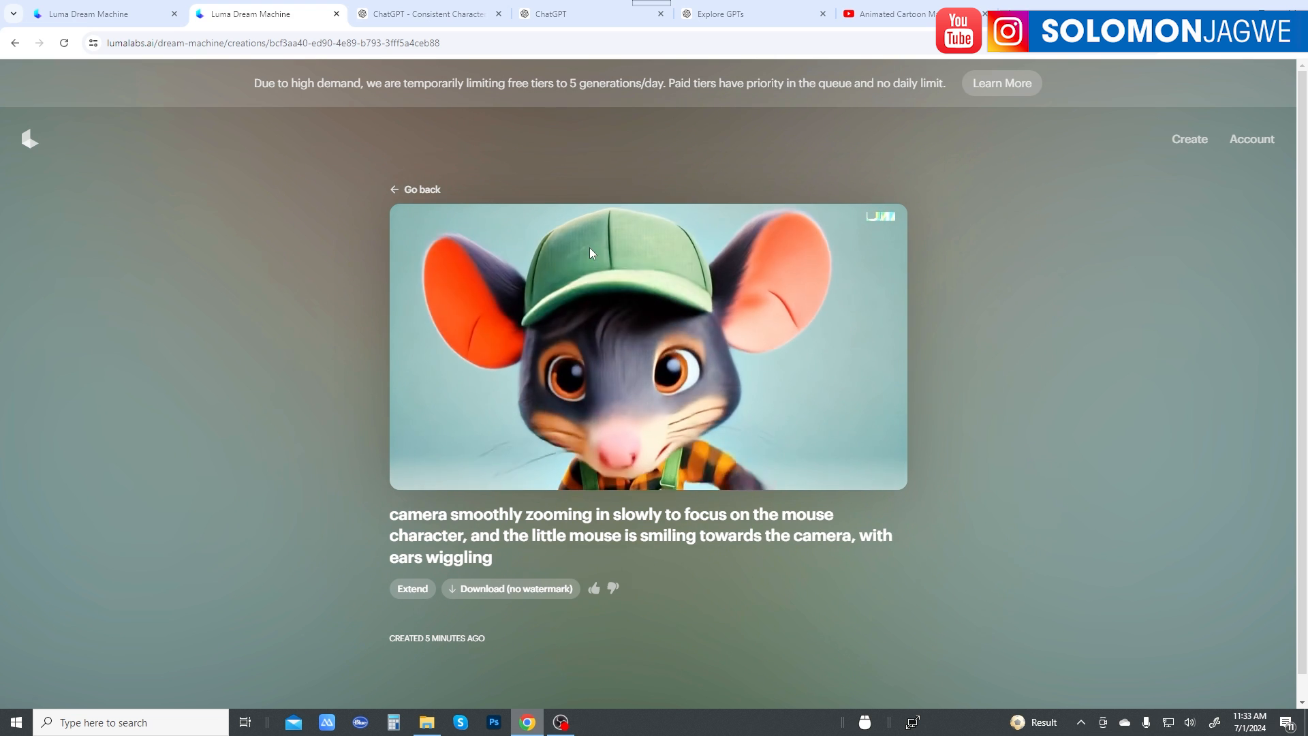
Step: Switch to the Consistent Character GPT conversation and compare Milo's crisp-morning city shot with the version from a different camera angle
left_click(449, 15)
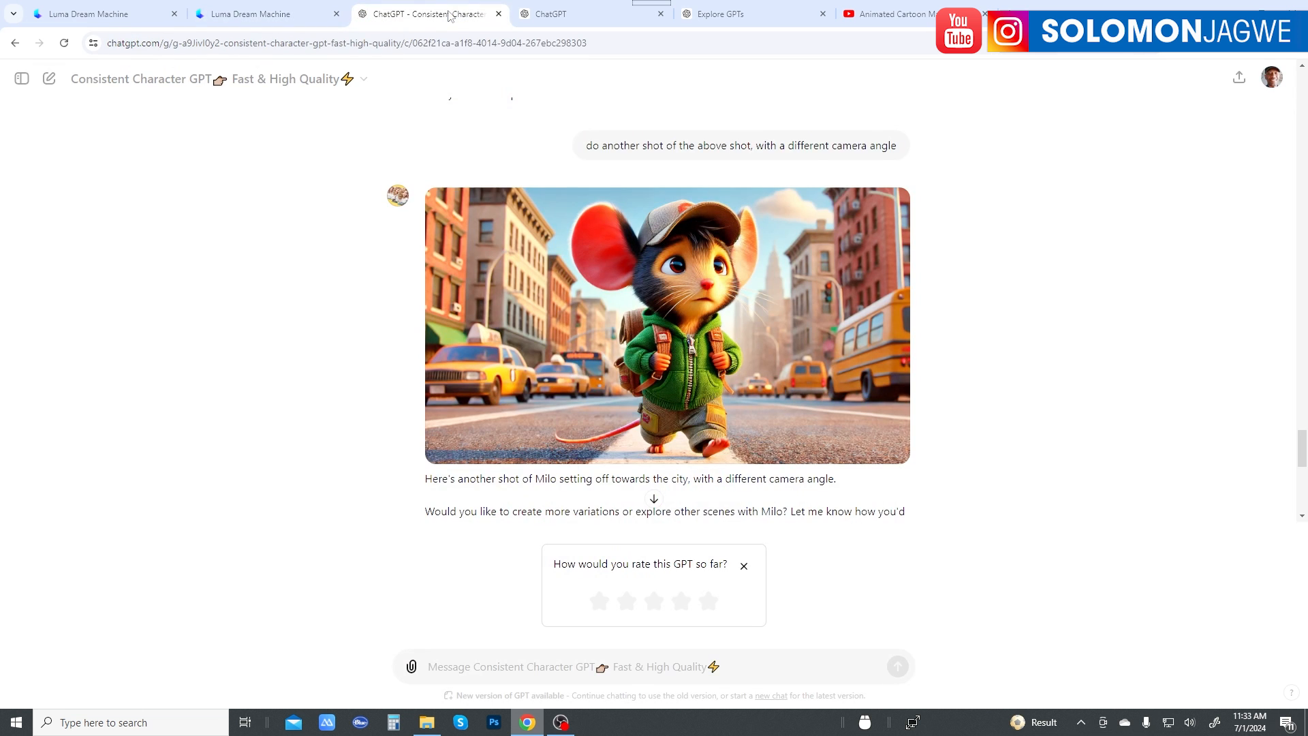
scroll(876, 416, "up", 8)
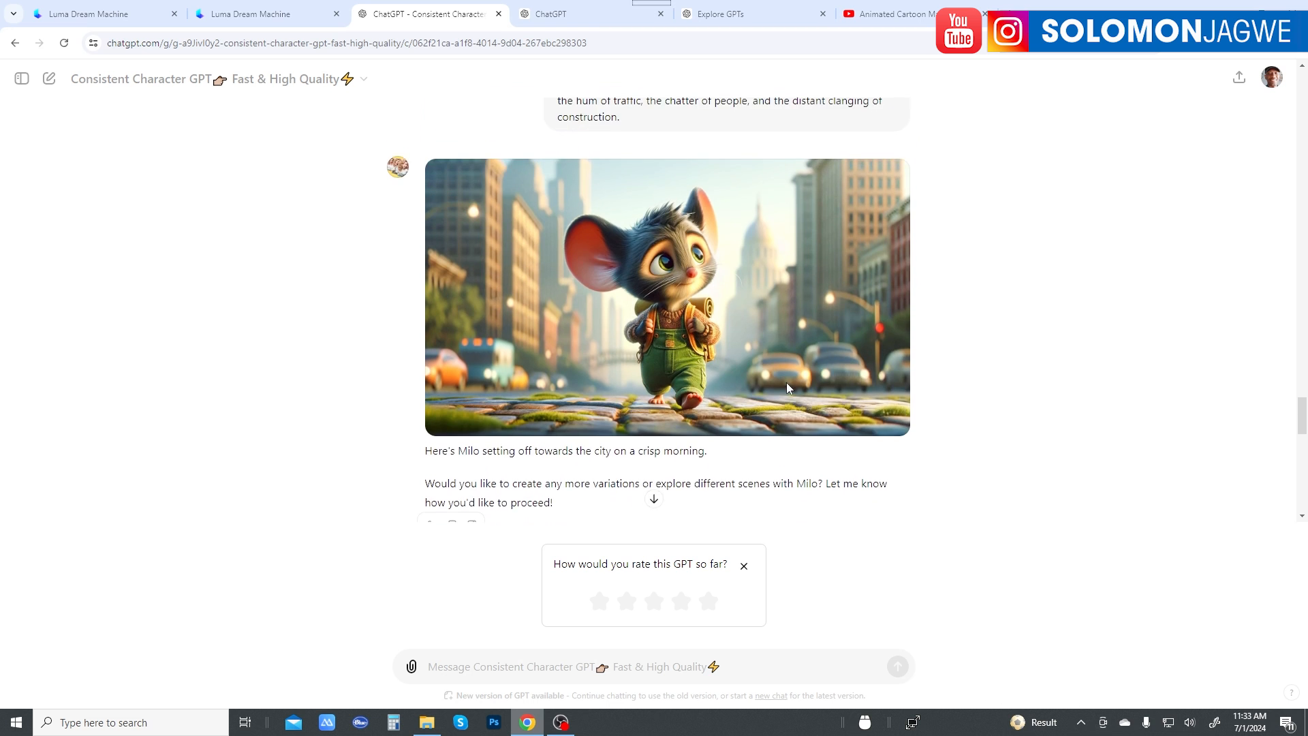
scroll(786, 384, "down", 6)
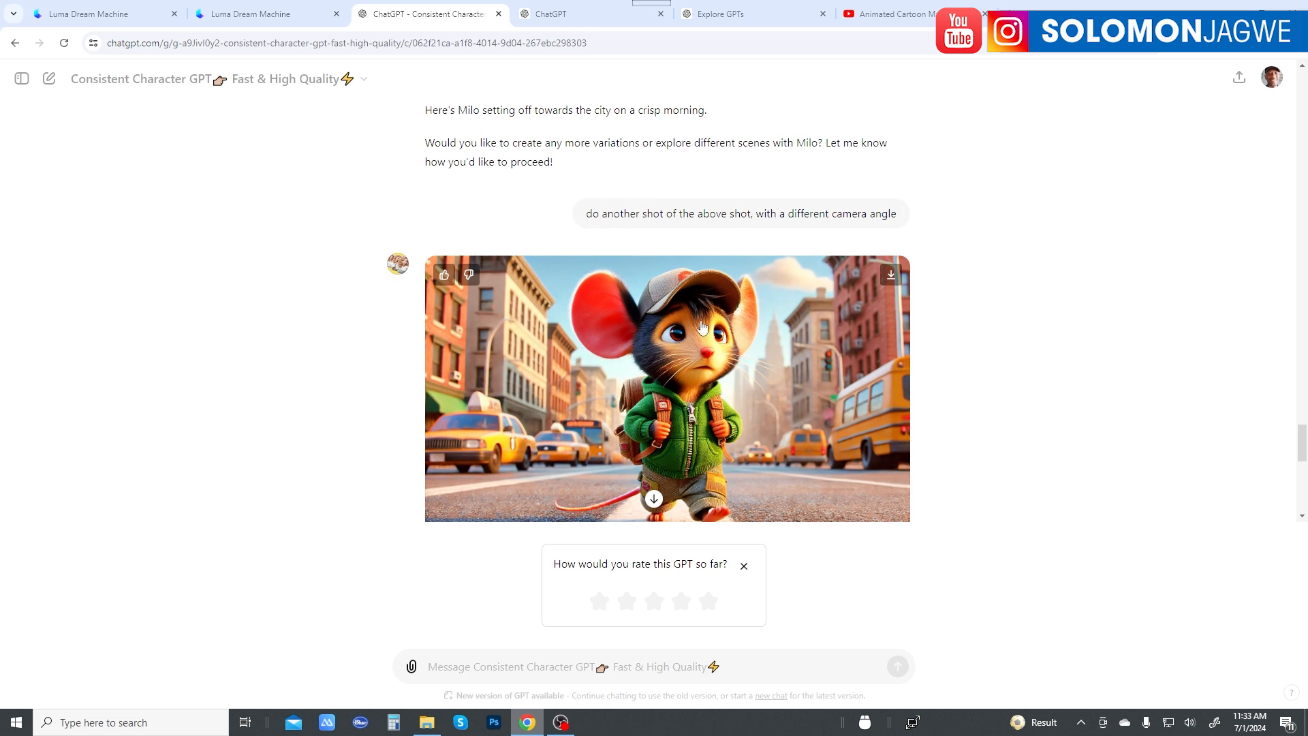
scroll(725, 346, "up", 6)
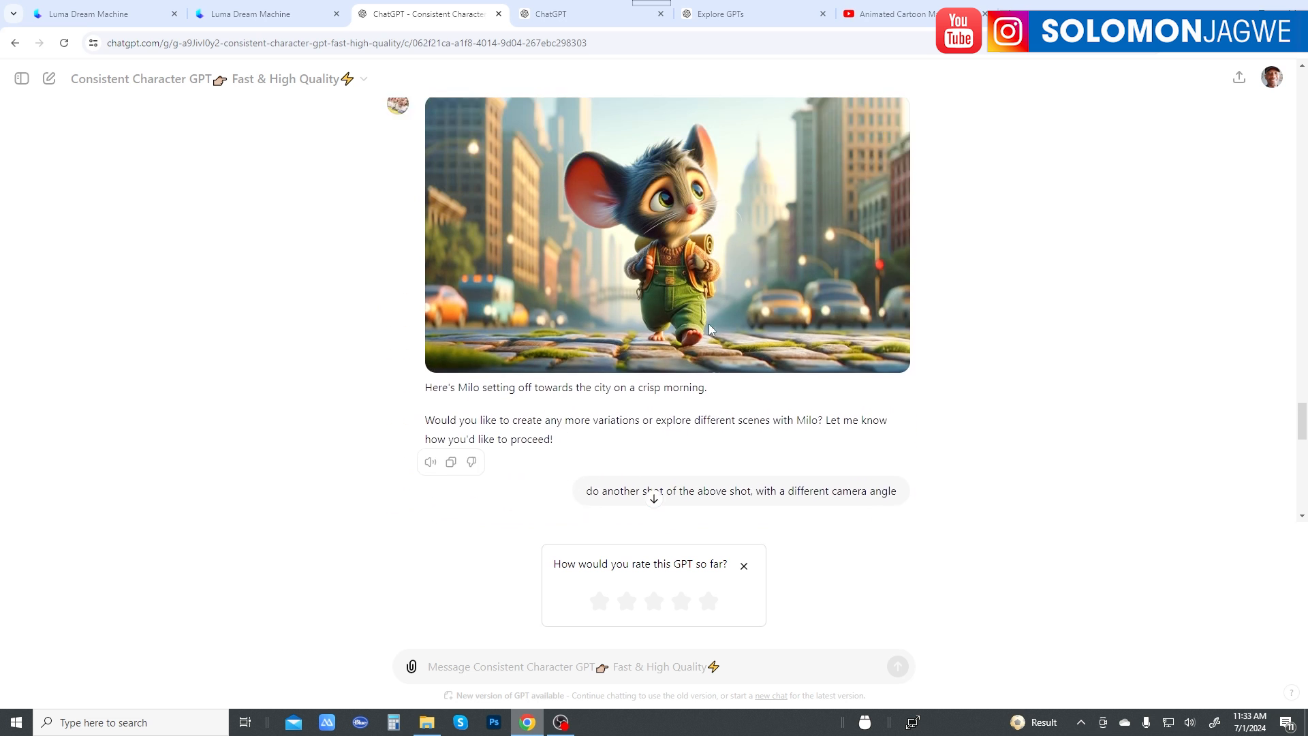
scroll(680, 299, "down", 10)
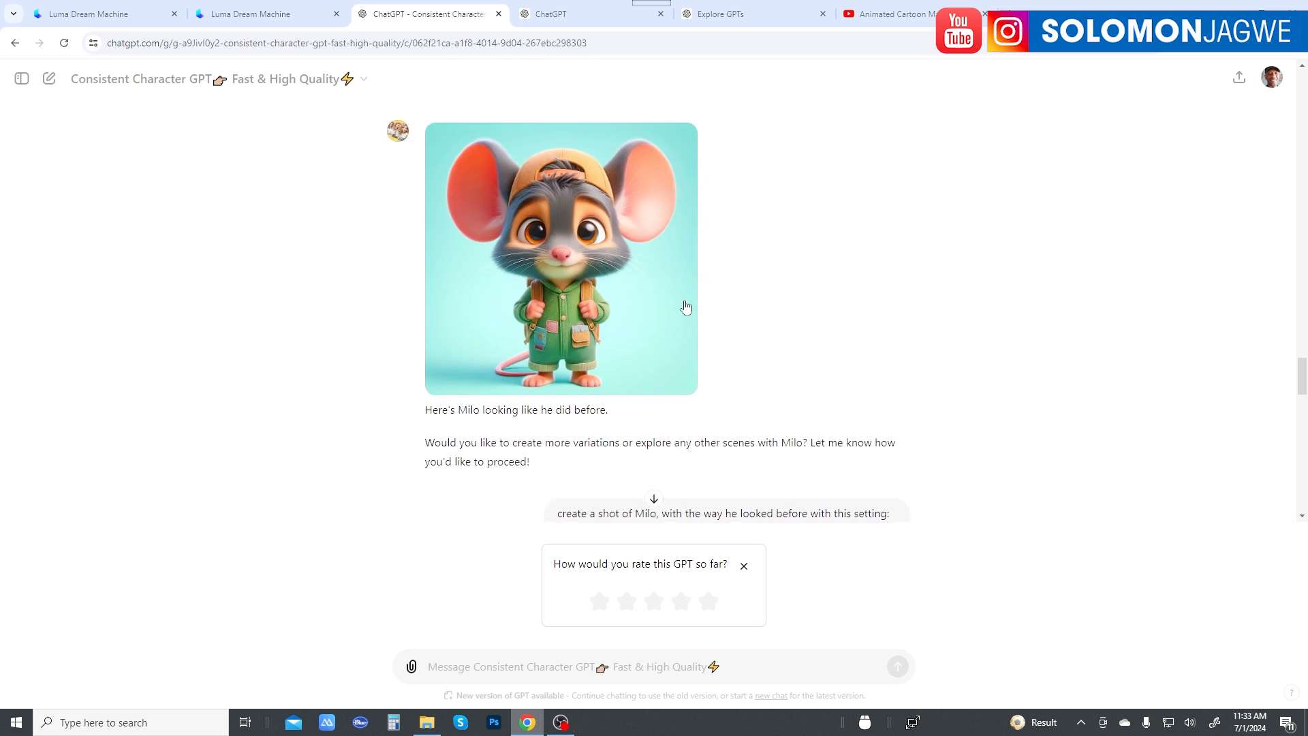
Step: Review Milo's countryside image, the backward-cap portrait and both city shots, together with their prompts
scroll(589, 310, "up", 1)
scroll(589, 310, "up", 7)
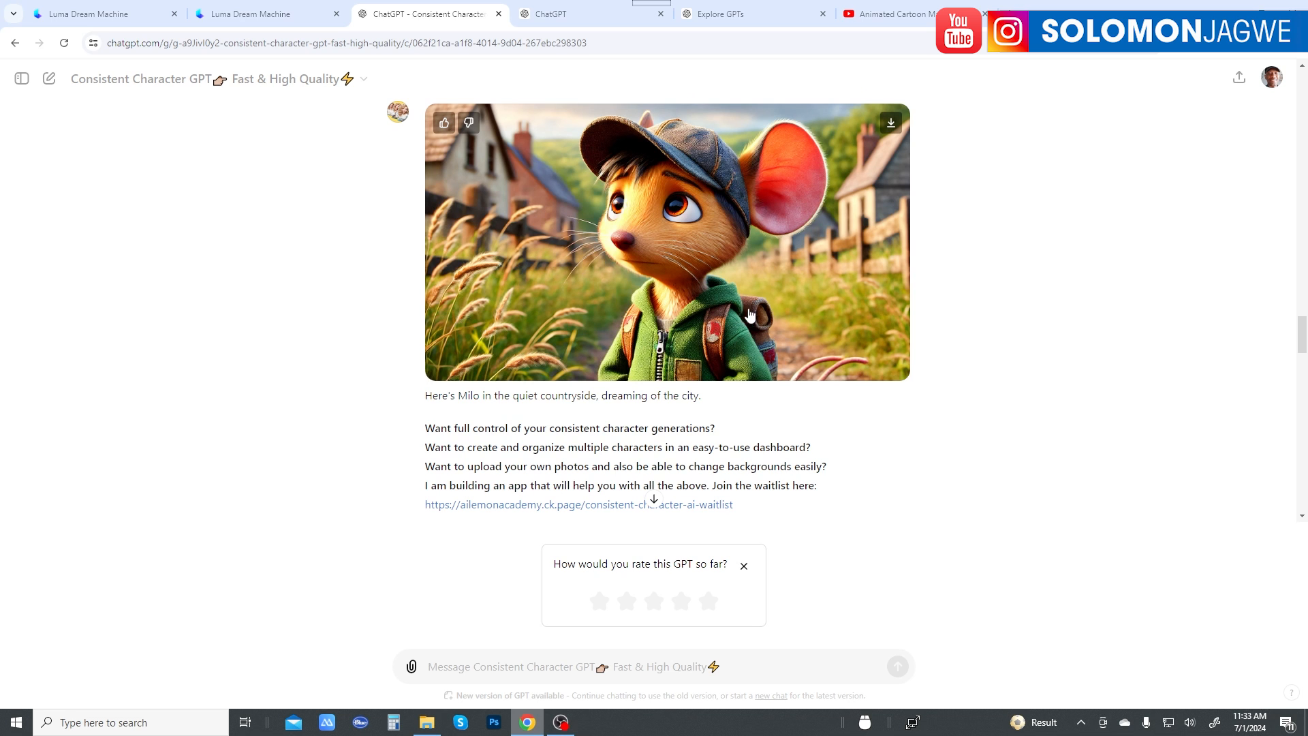
scroll(853, 344, "up", 1)
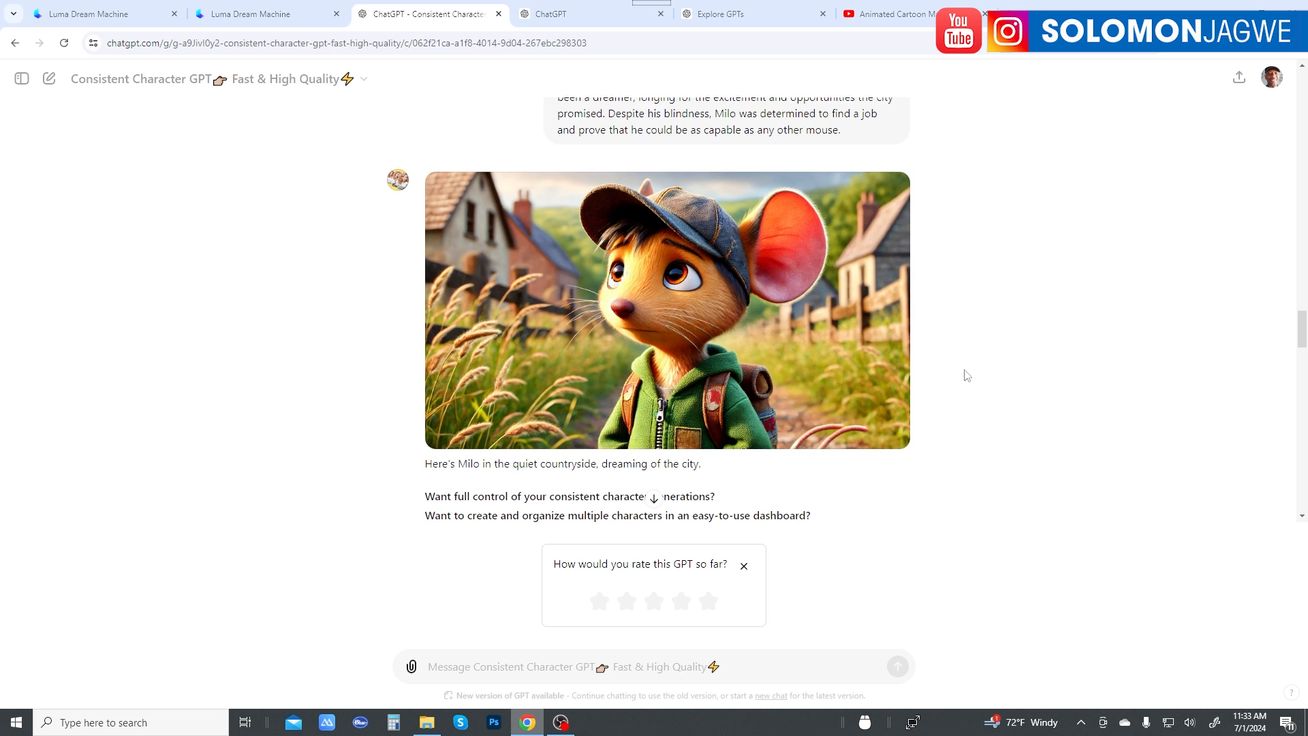
scroll(966, 375, "down", 9)
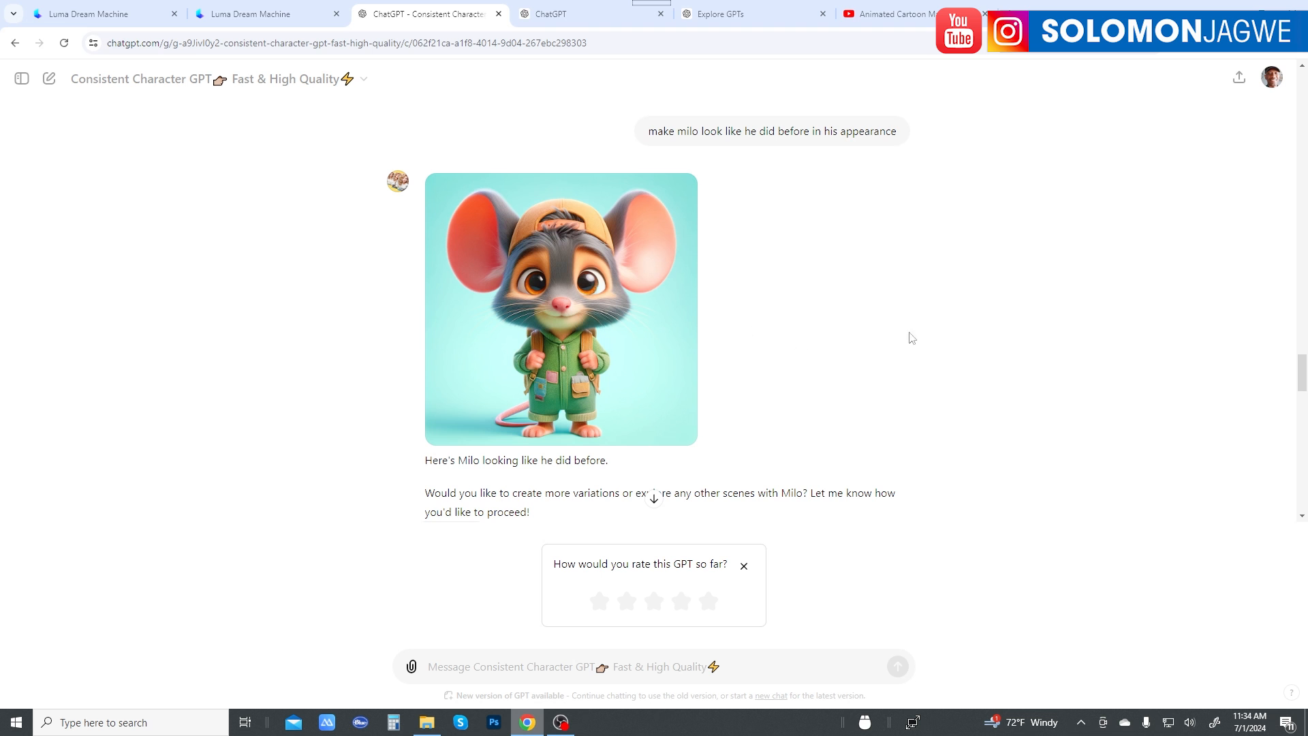
scroll(885, 339, "down", 8)
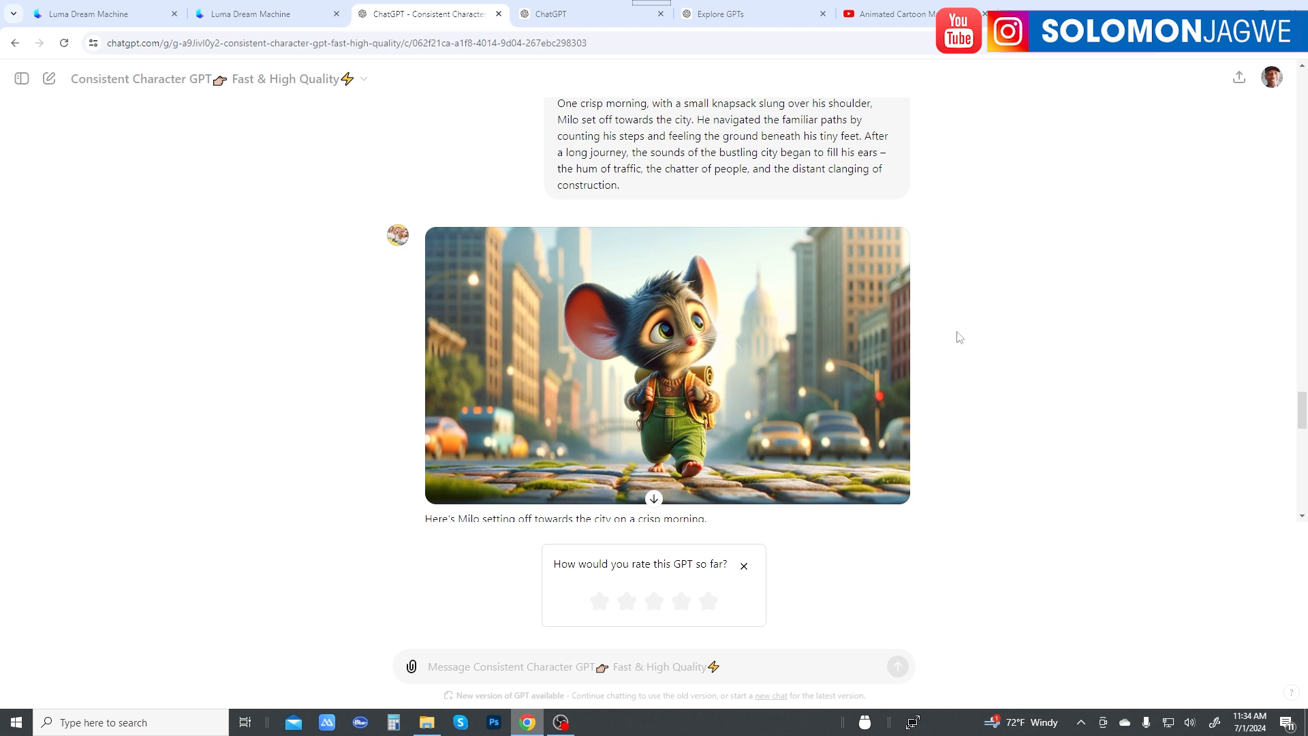
scroll(959, 337, "down", 7)
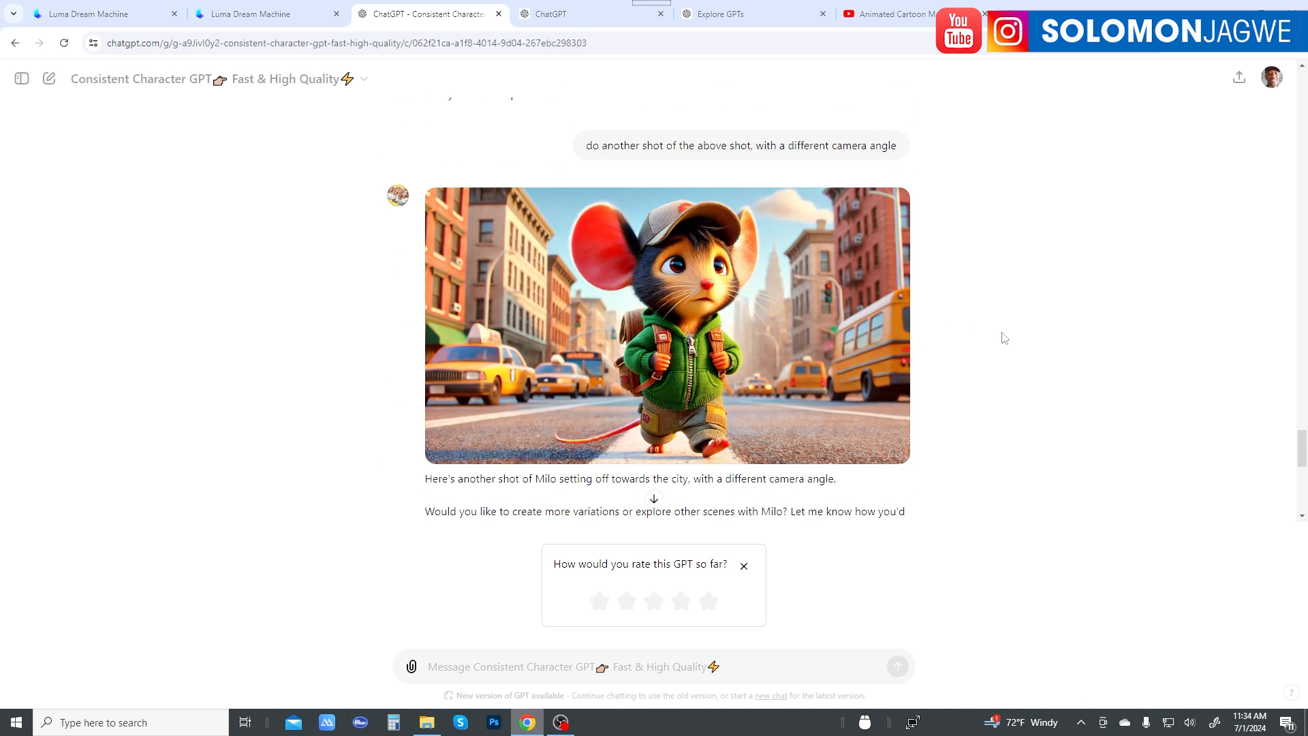
Step: Switch to the ChatGPT story conversation and read through the blind mouse story to its ending
left_click(565, 14)
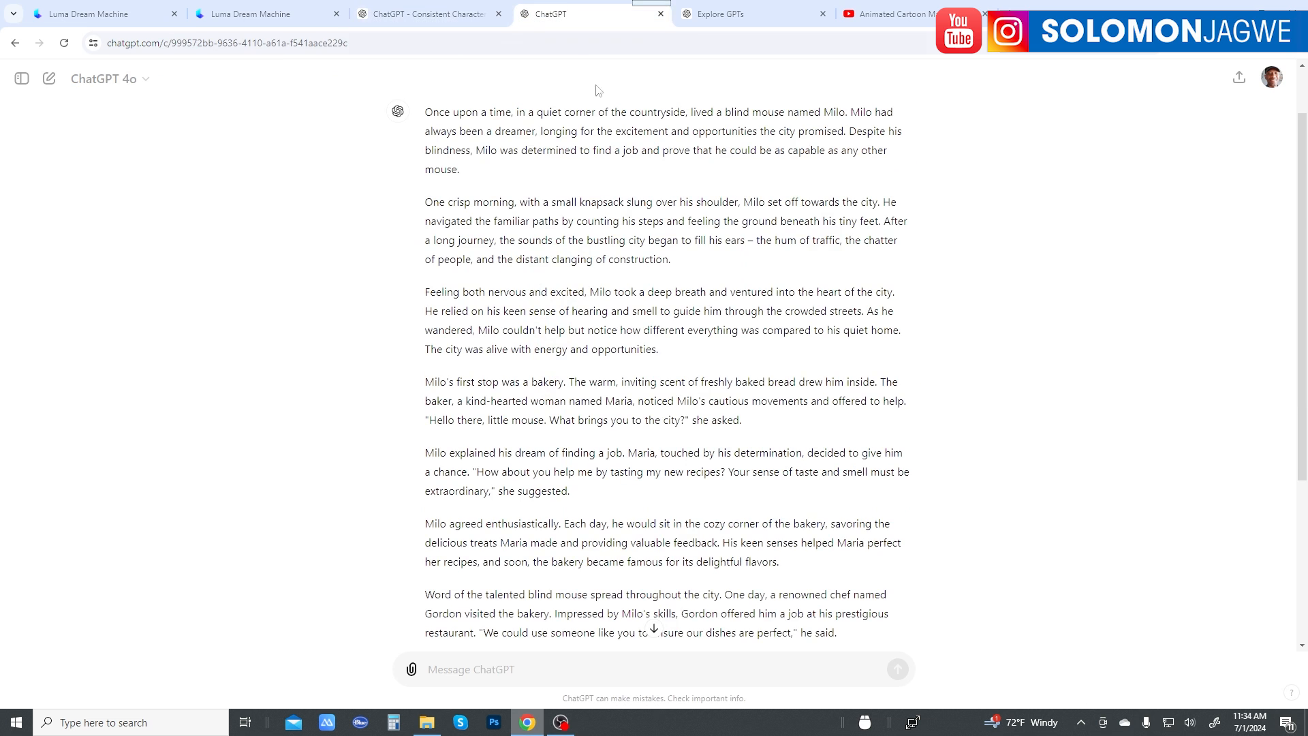
scroll(717, 290, "down", 2)
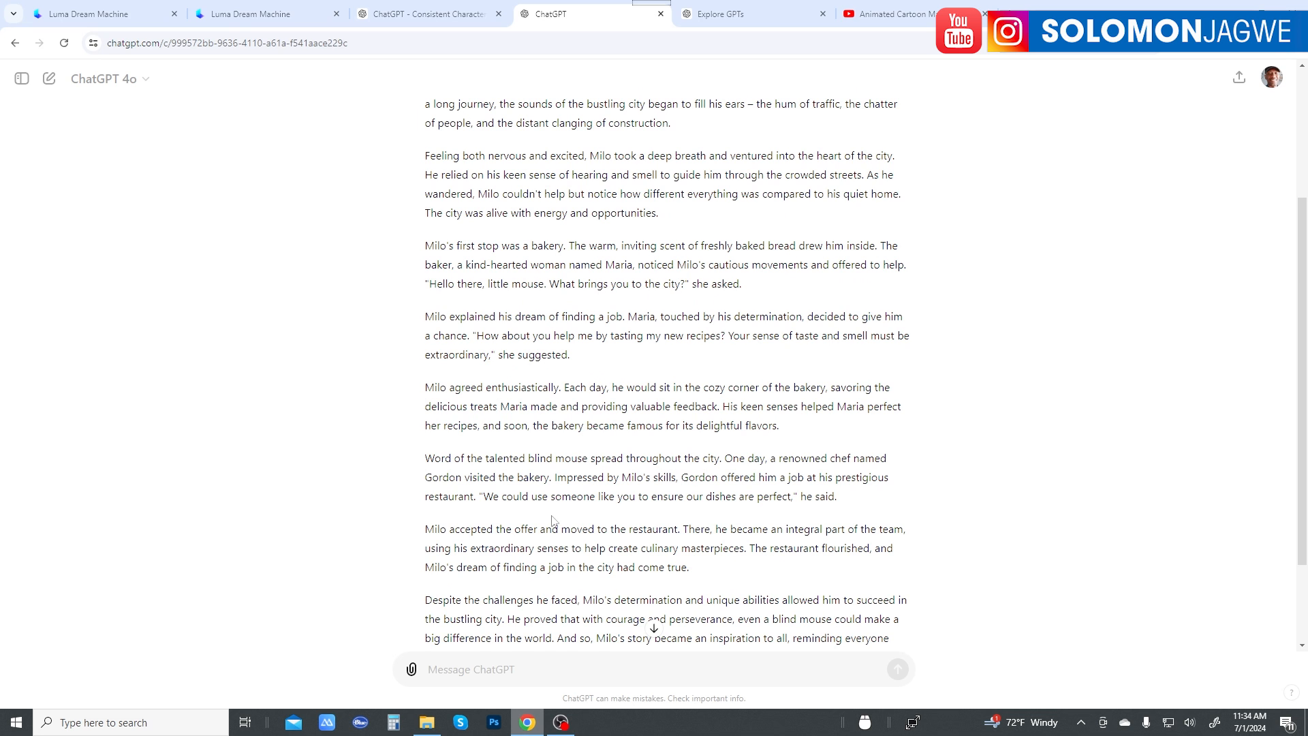
scroll(466, 470, "down", 2)
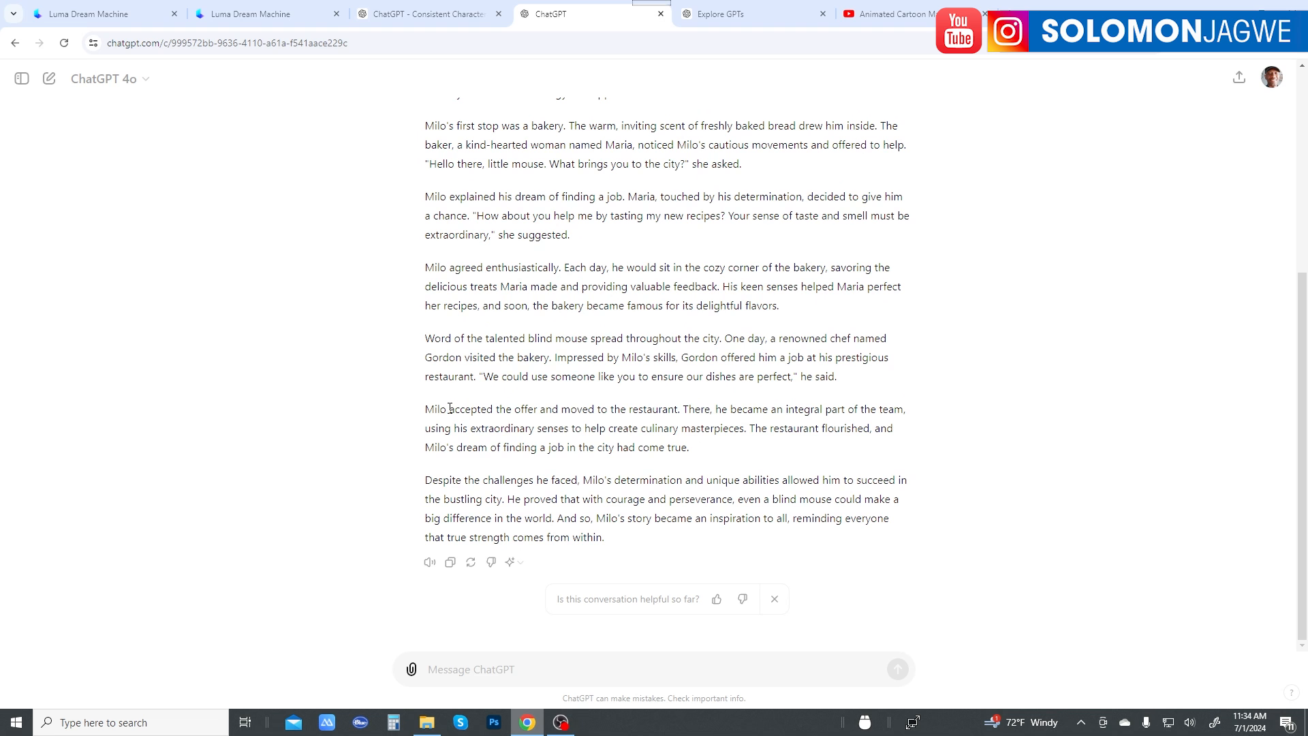
scroll(492, 429, "up", 3)
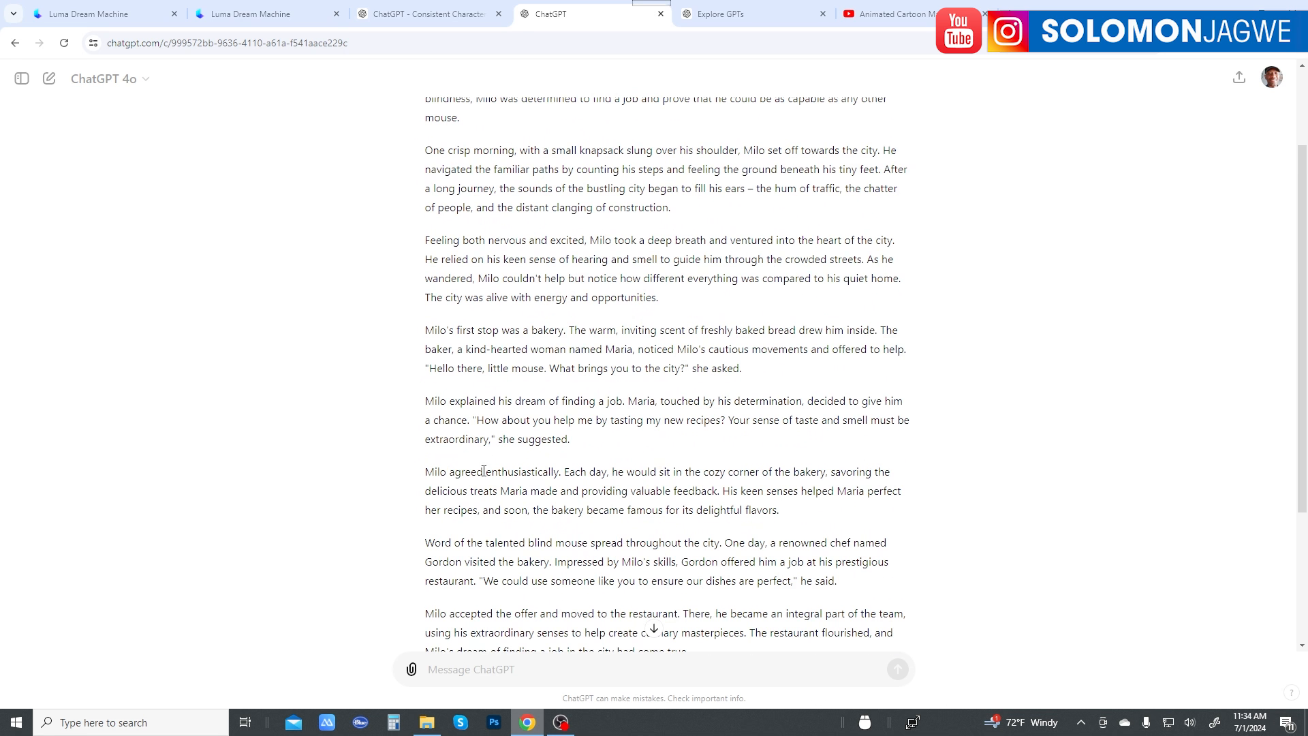
Step: Revisit the zoom-in mouse video in Luma, the 16:9 Milo portrait, and the prompt at the start of the ChatGPT story
left_click(249, 14)
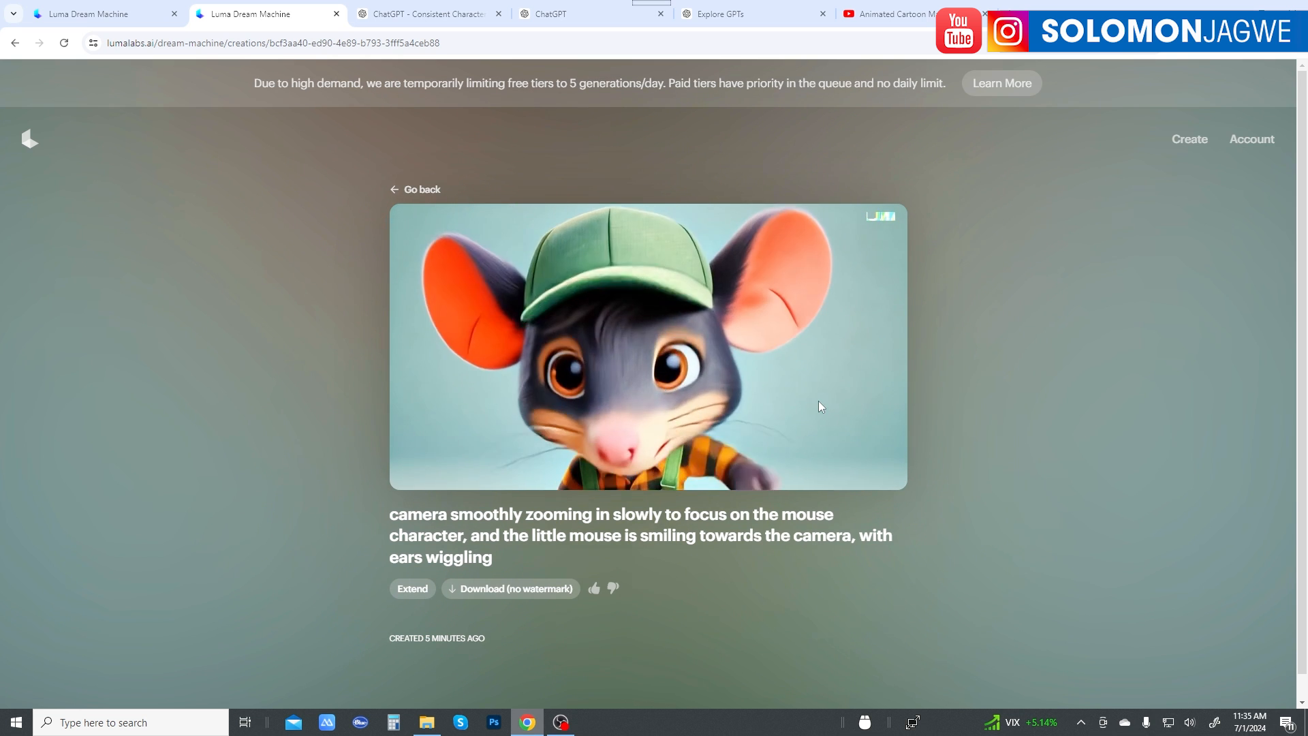
left_click(428, 11)
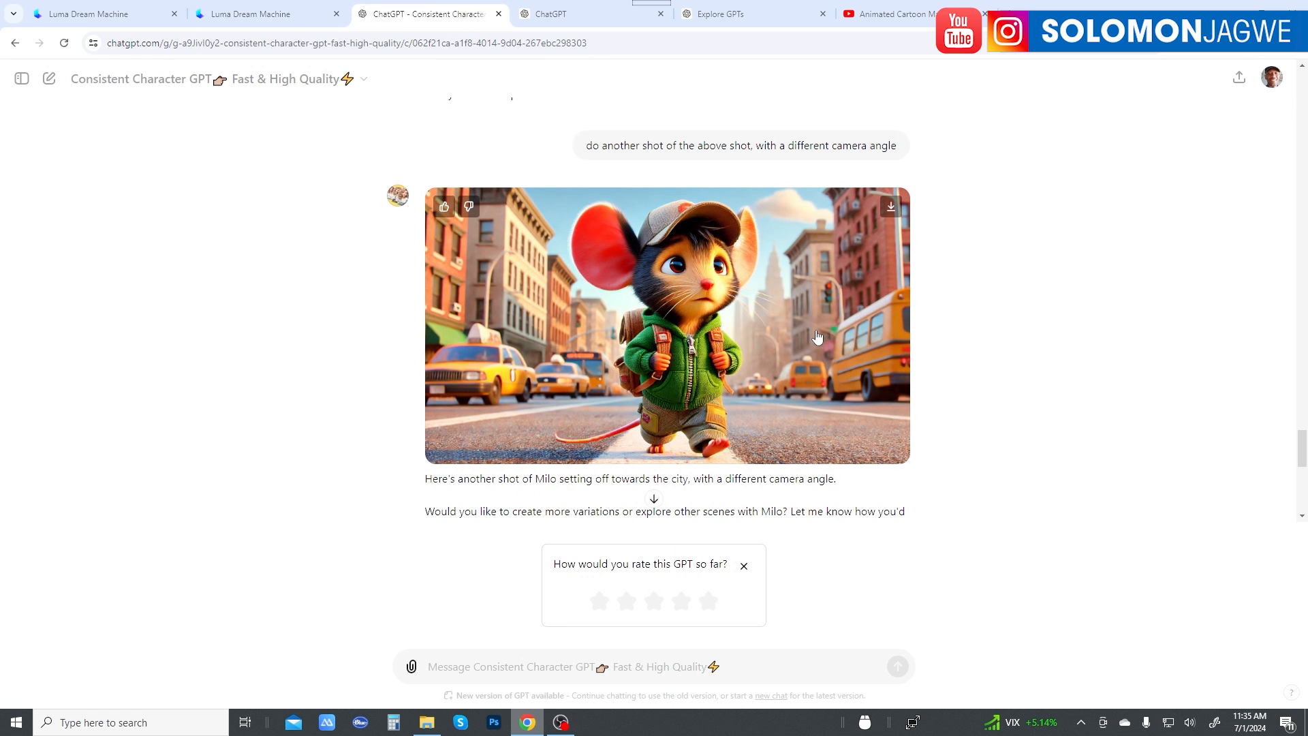
scroll(849, 378, "up", 20)
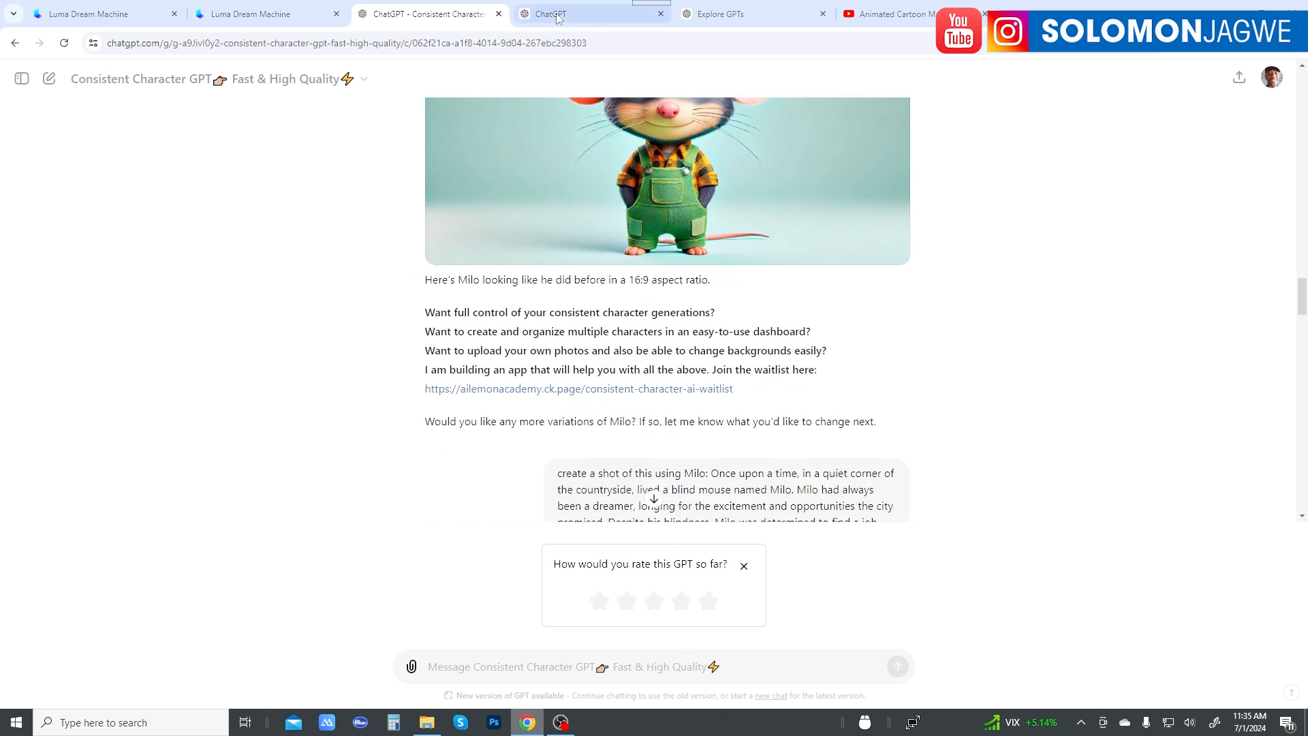
left_click(586, 14)
scroll(841, 347, "up", 2)
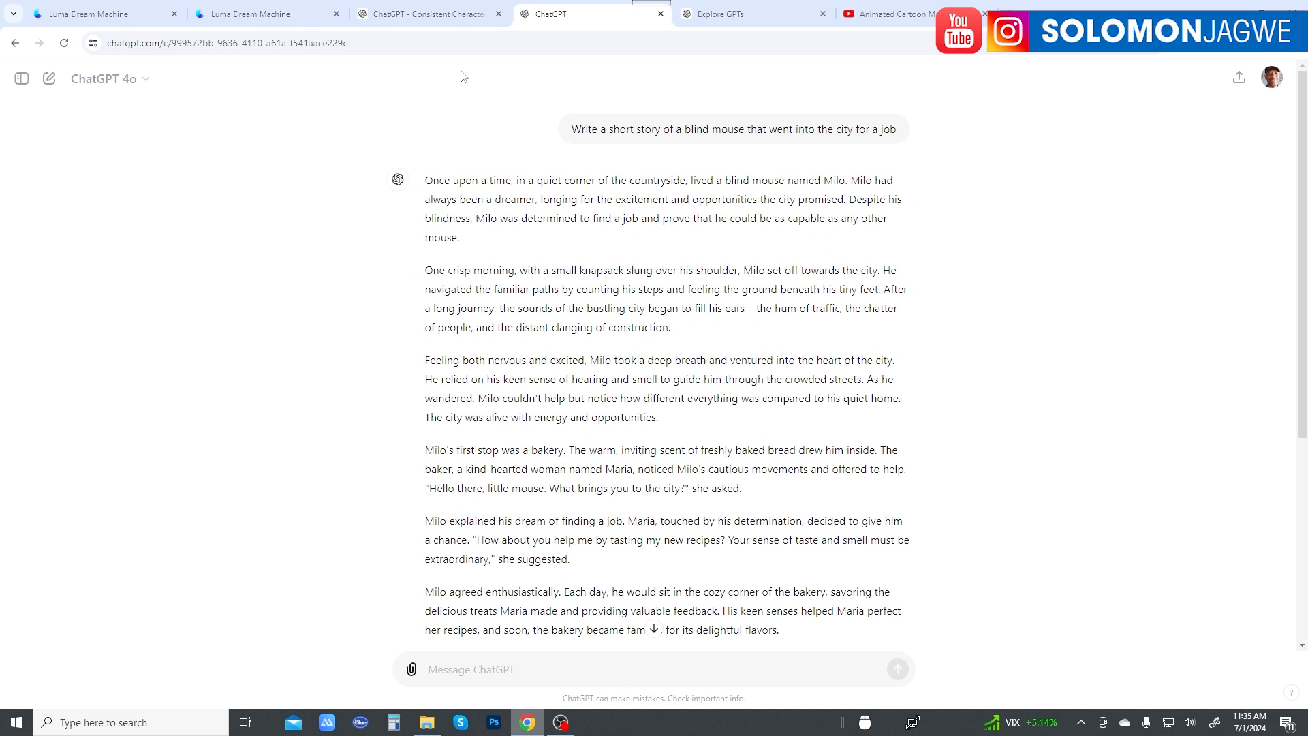
Step: Return to the Consistent Character GPT conversation and examine Milo's shots from the 16:9 portrait down to the looking-in-wonder prompt
left_click(458, 14)
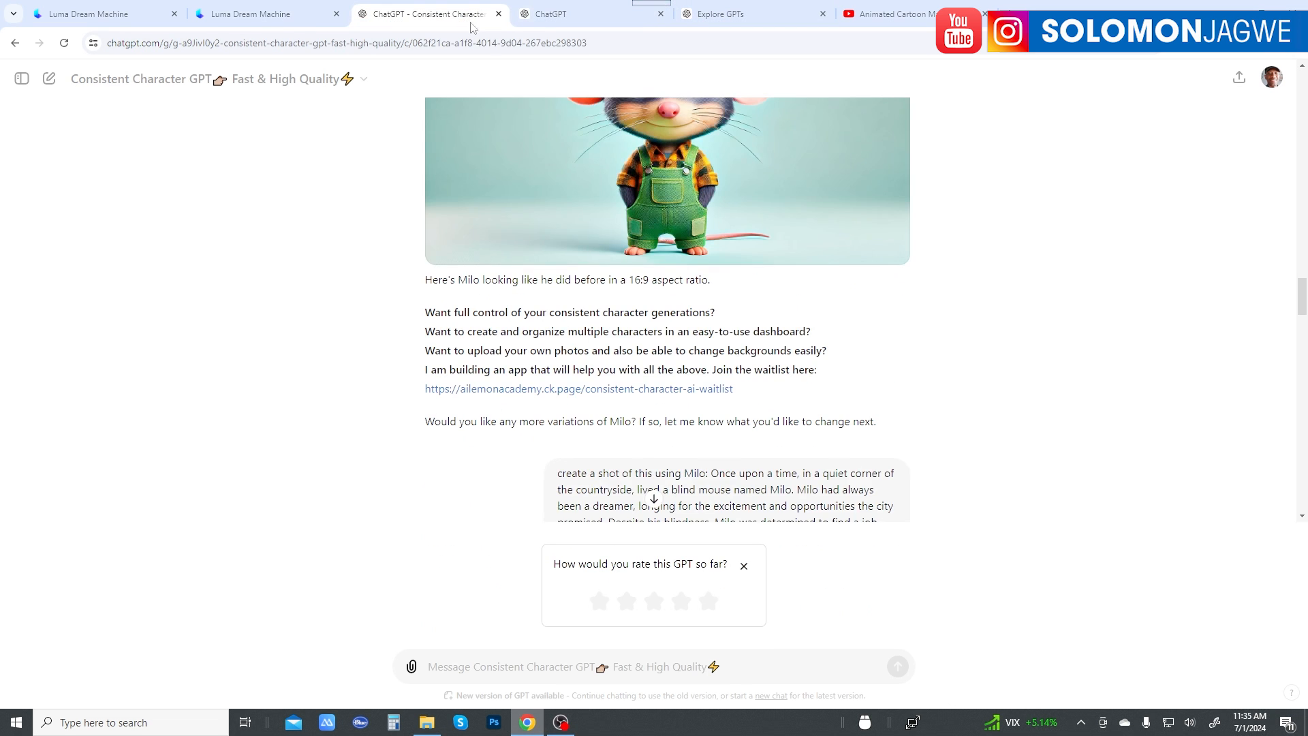
scroll(727, 398, "up", 4)
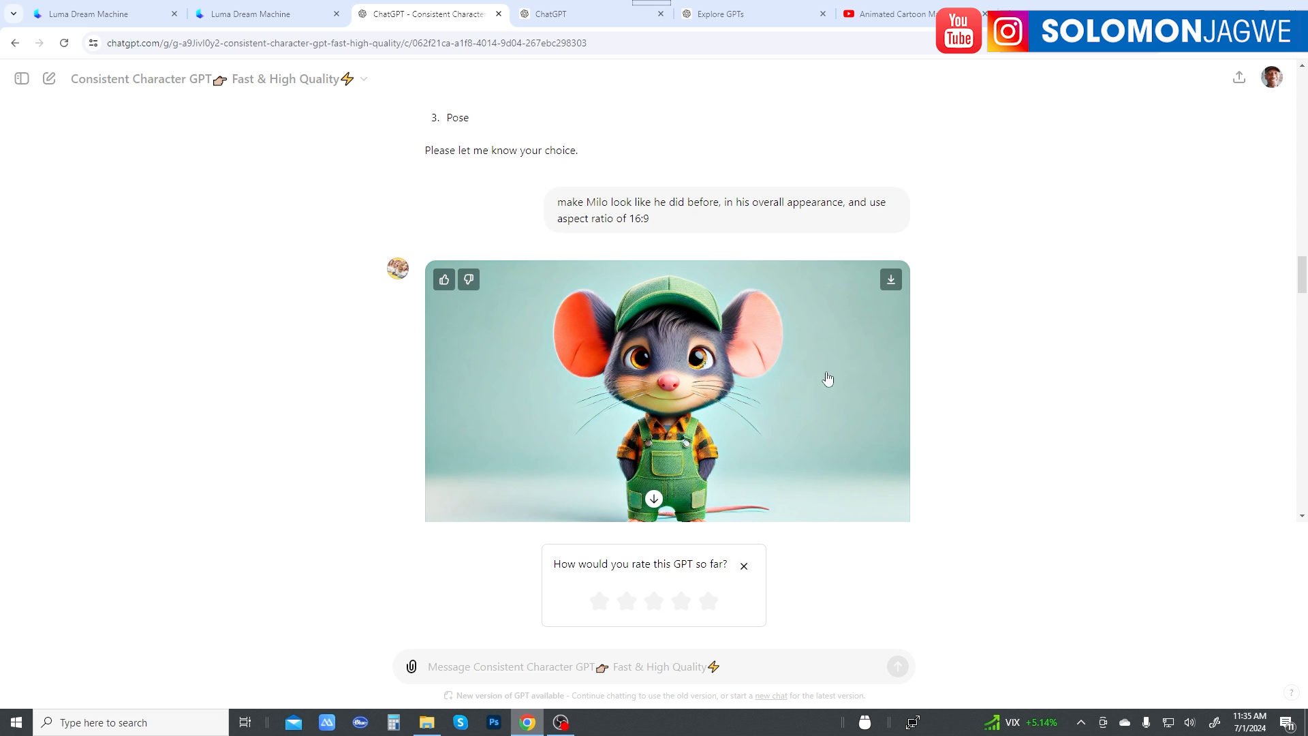
scroll(828, 379, "up", 2)
scroll(808, 365, "down", 10)
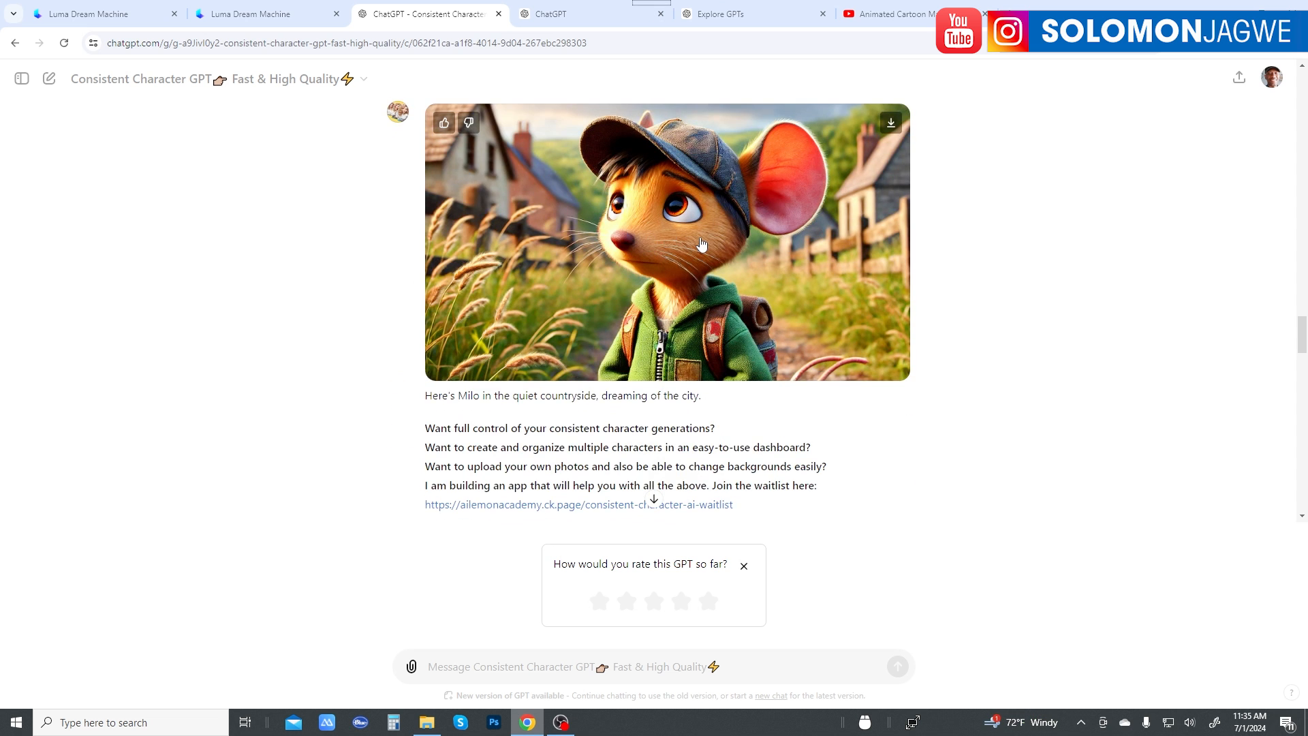
scroll(788, 252, "down", 6)
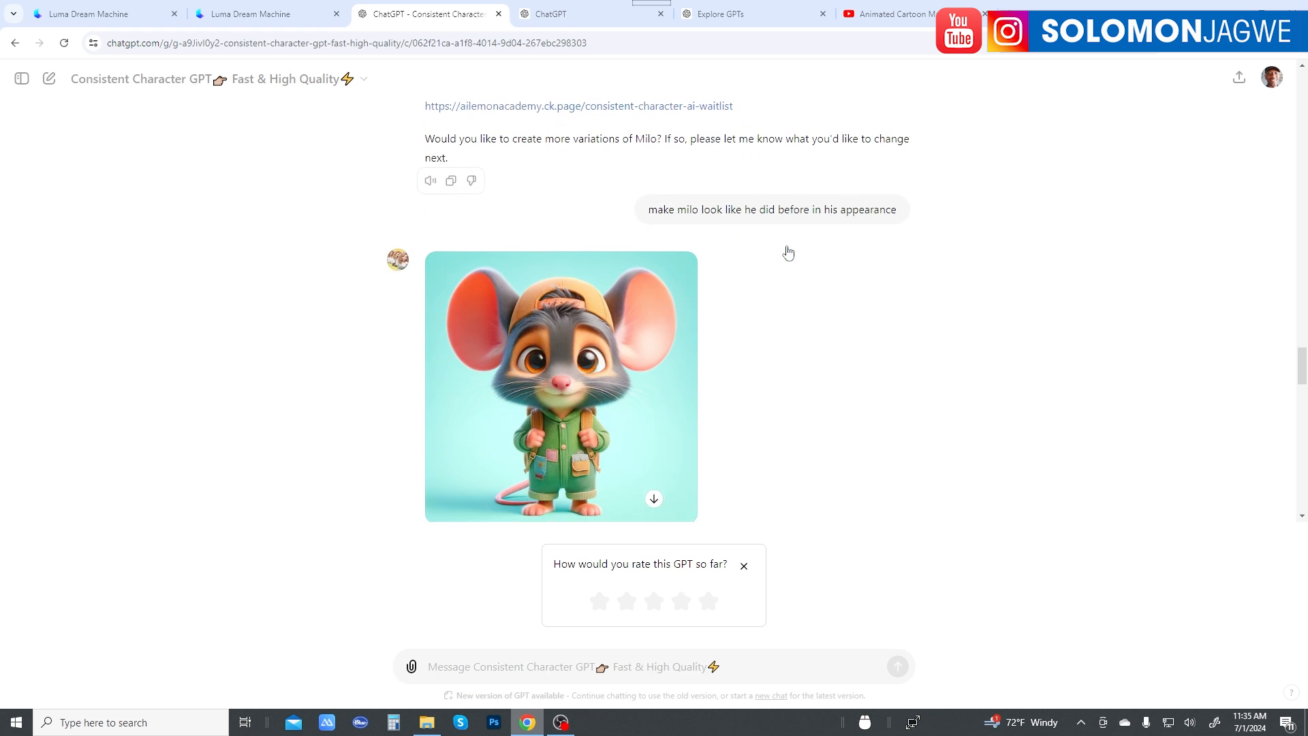
scroll(672, 359, "down", 10)
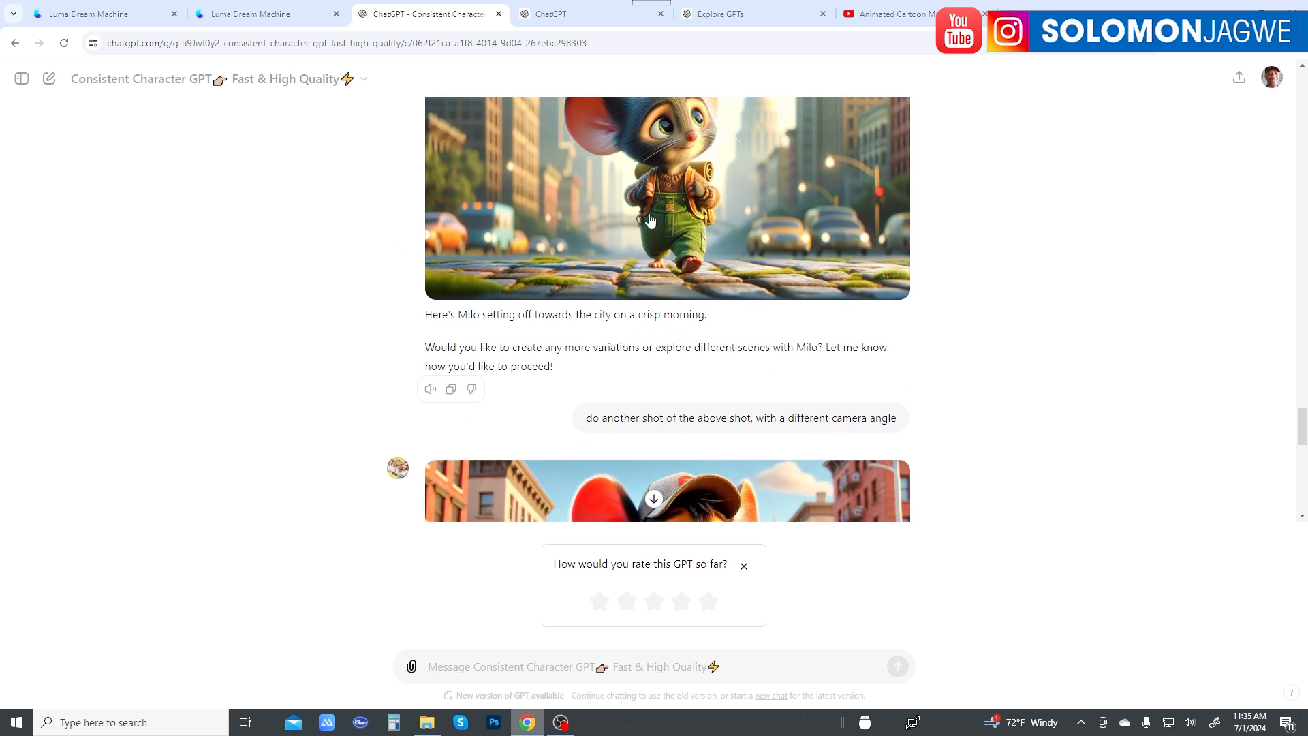
scroll(650, 220, "down", 4)
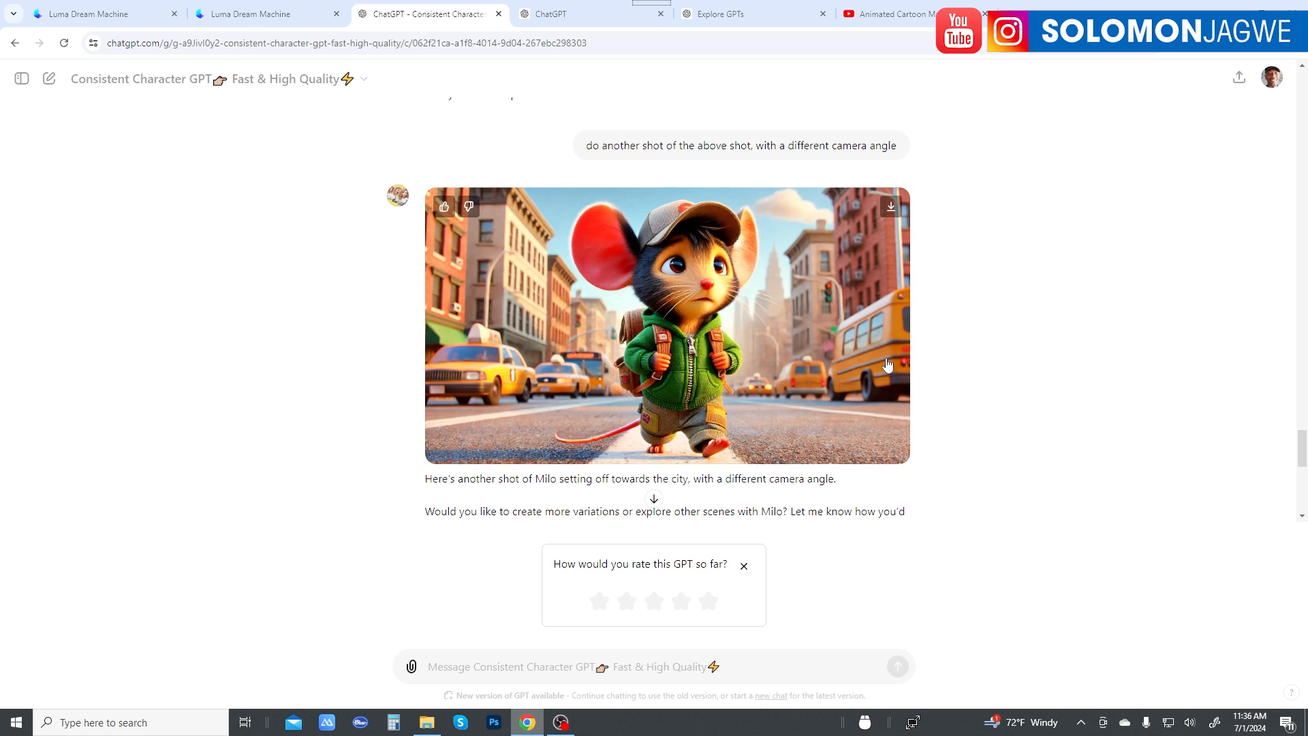
scroll(961, 368, "down", 6)
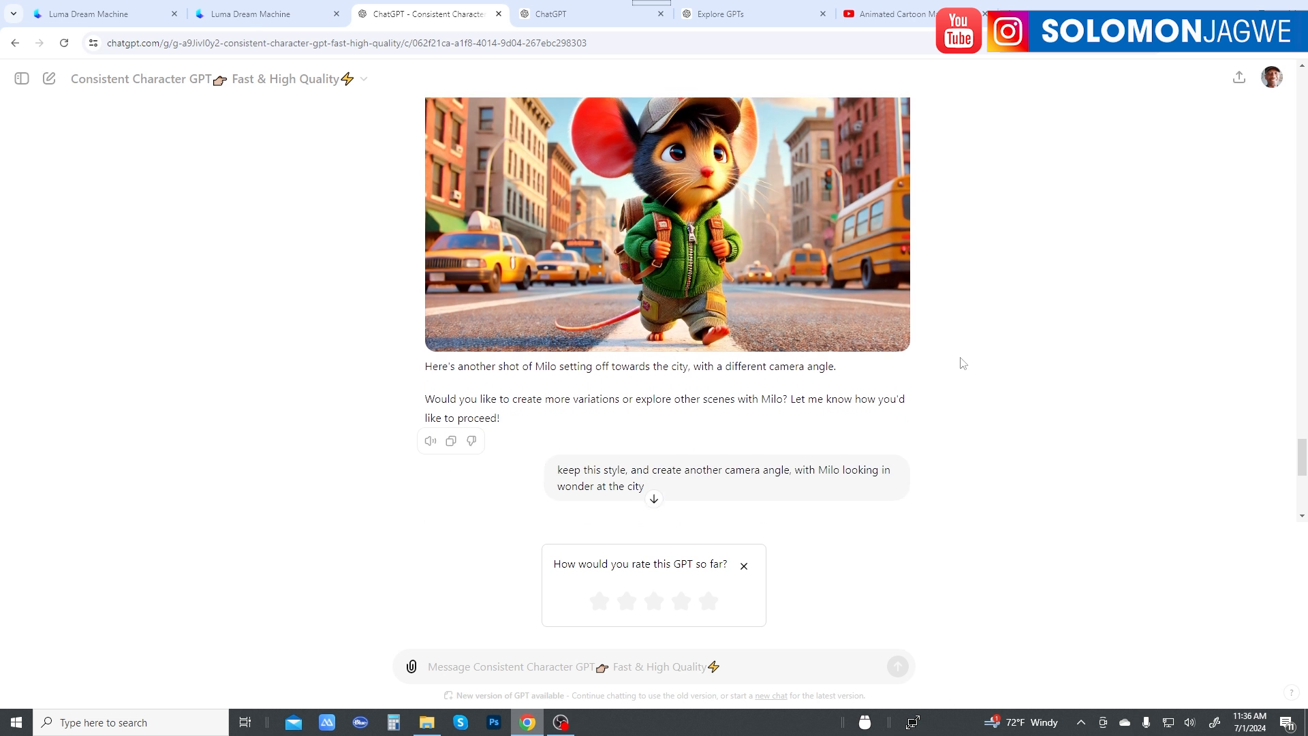
Step: Switch to the Luma creations and open the video that tracks the scared mouse walking through the city
left_click(271, 15)
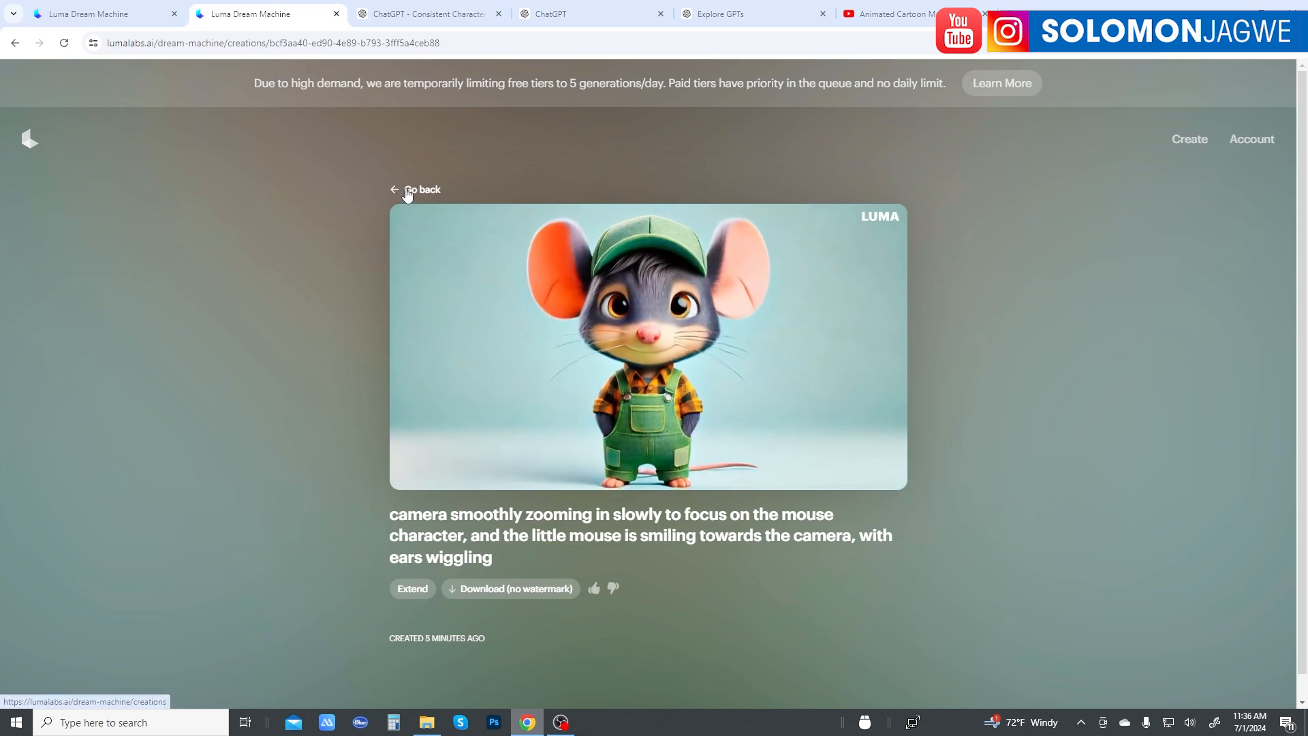
left_click(405, 190)
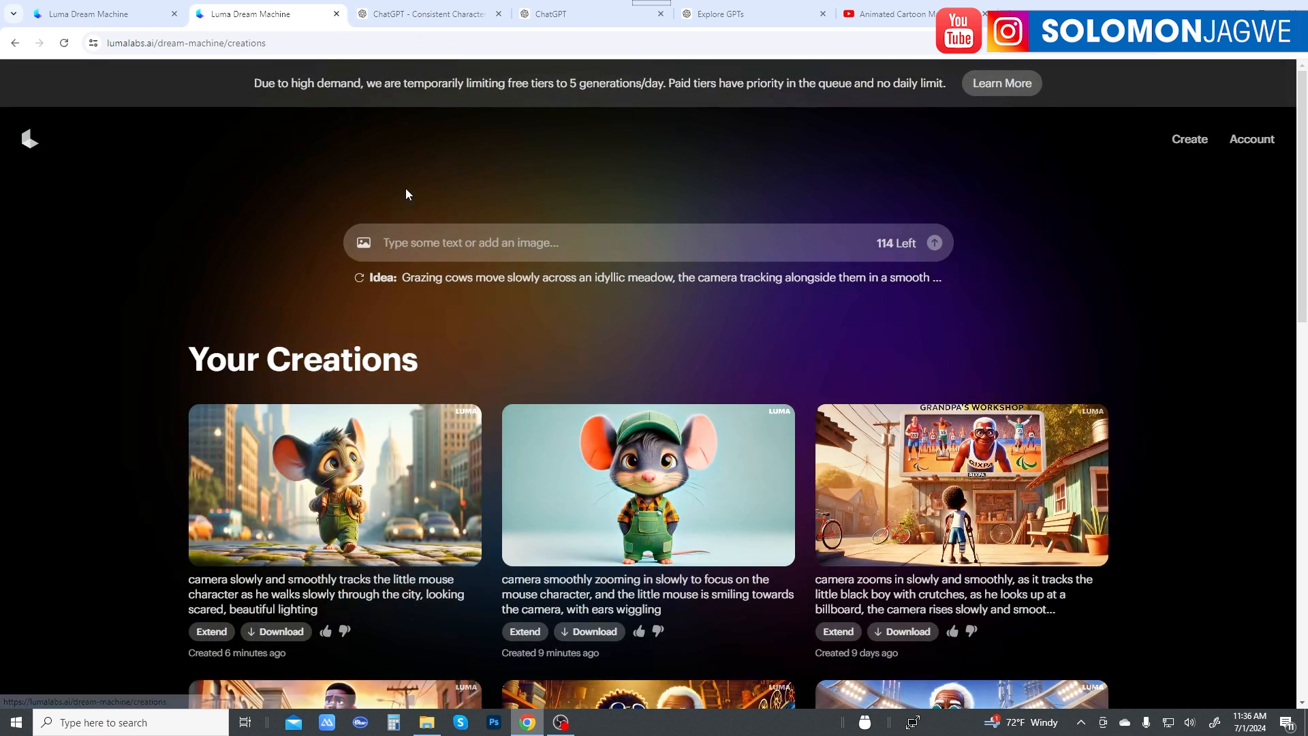
left_click(355, 488)
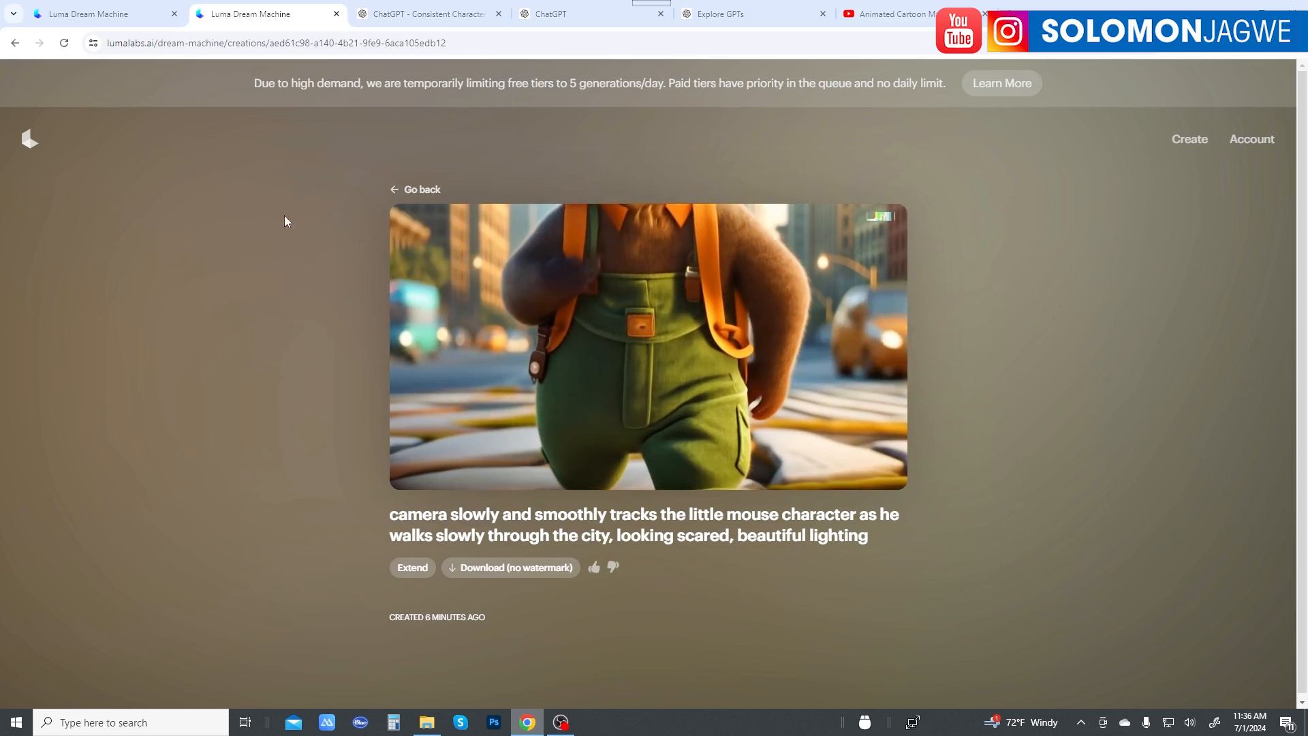
Step: Look over the Dream Machine home page, the recently used GPTs on the Explore GPTs page, and the ChatGPT story conversation
left_click(89, 14)
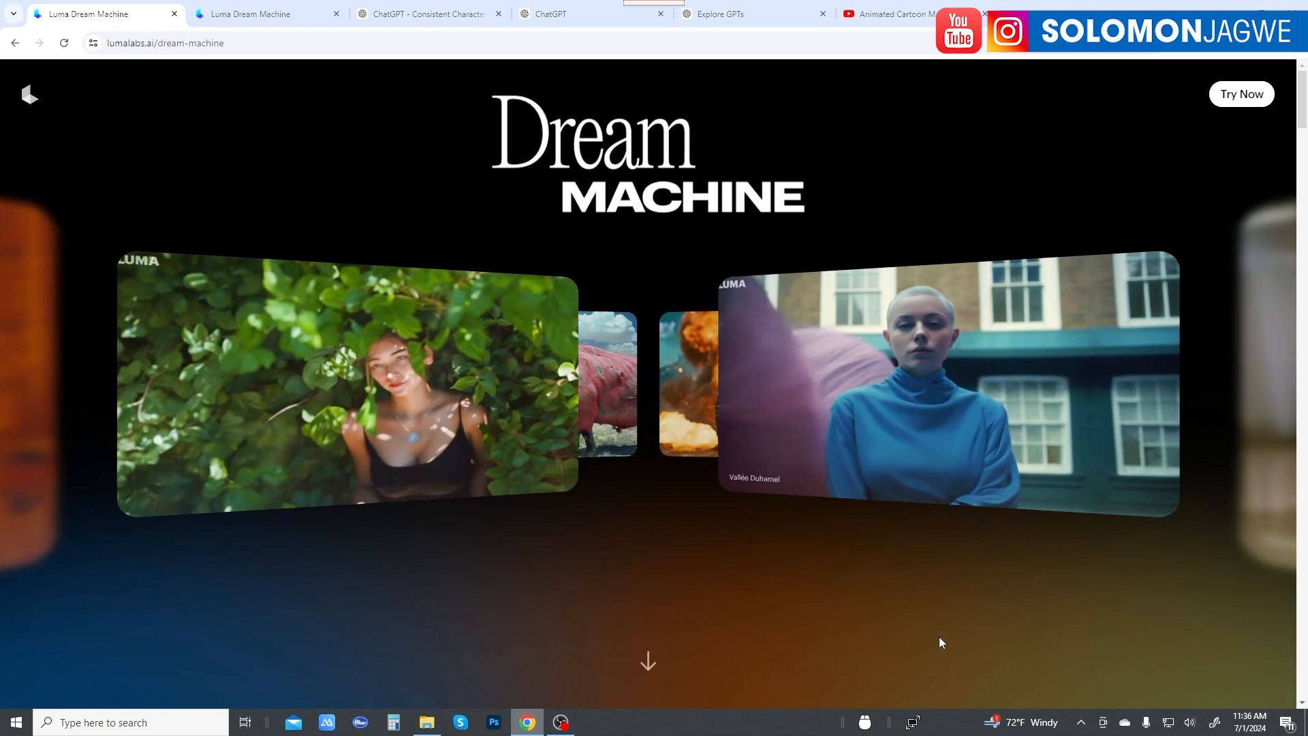
left_click(740, 14)
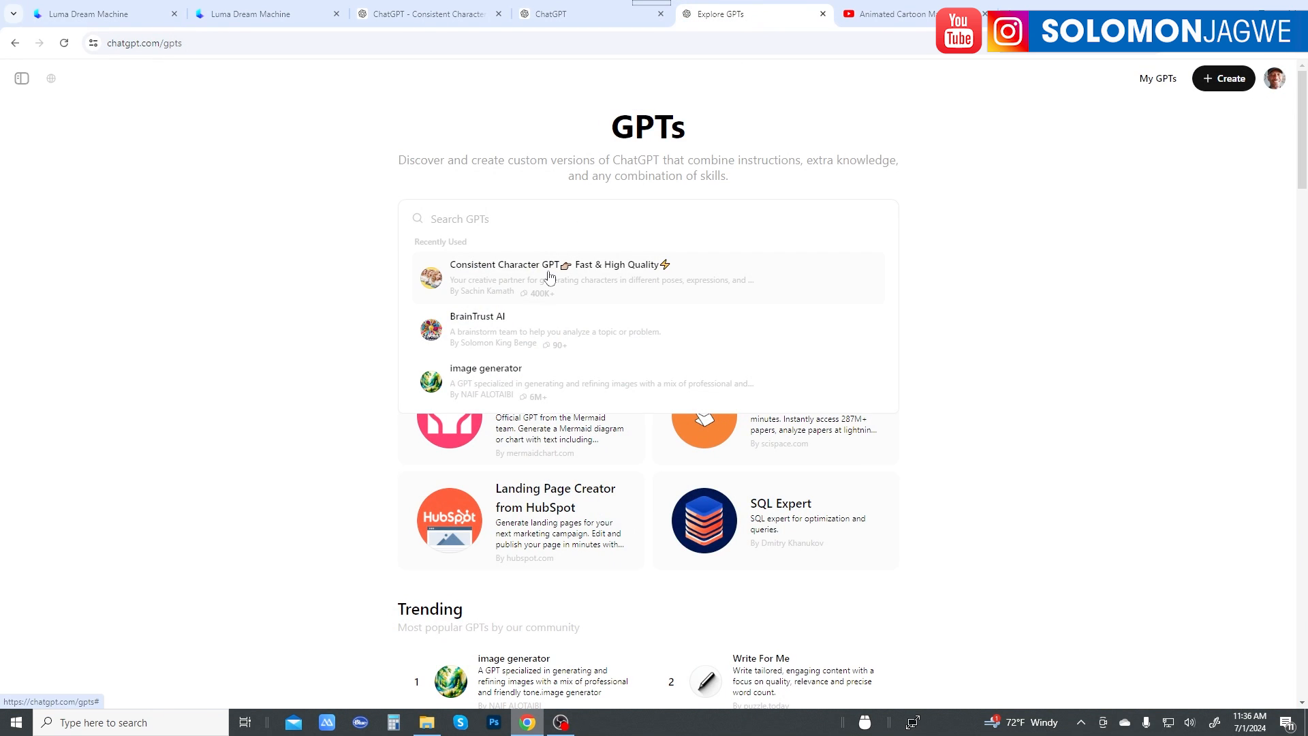
left_click(568, 17)
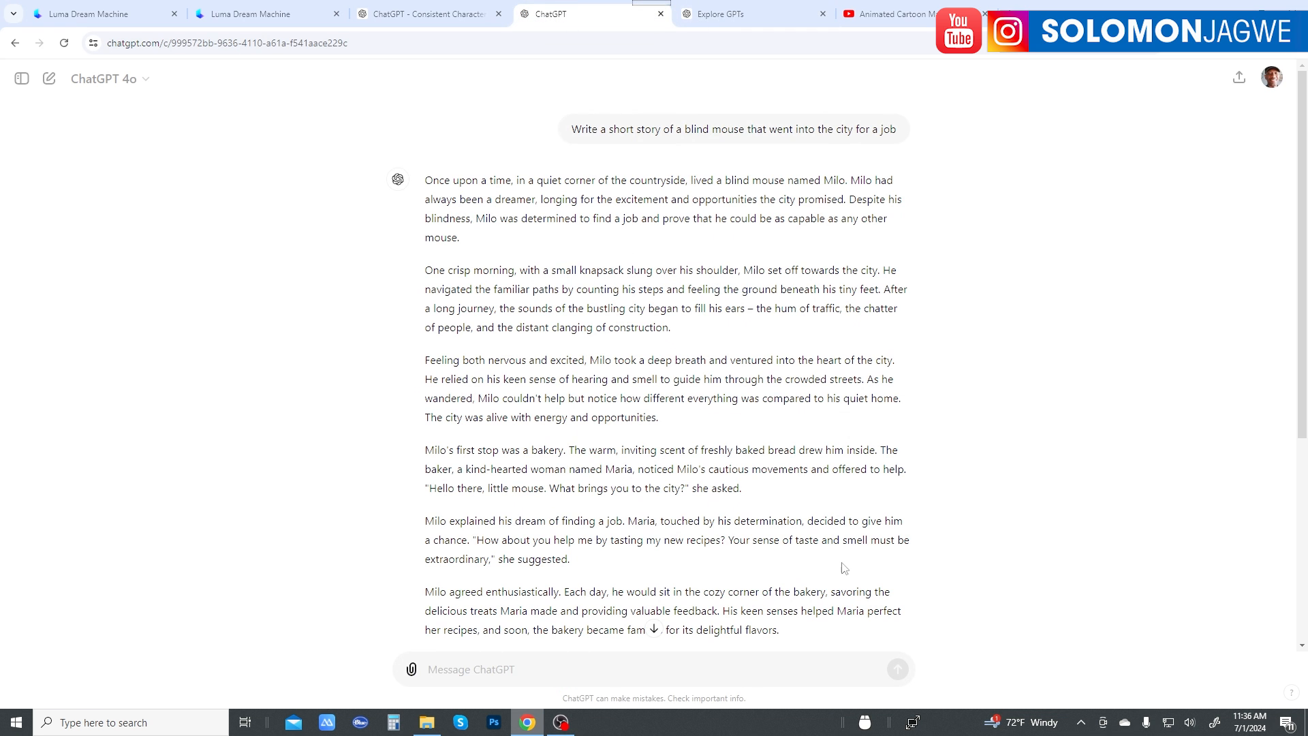
Step: Examine the shot of Milo looking in wonder at the city, and return to the ChatGPT story to view its closing paragraphs
left_click(456, 18)
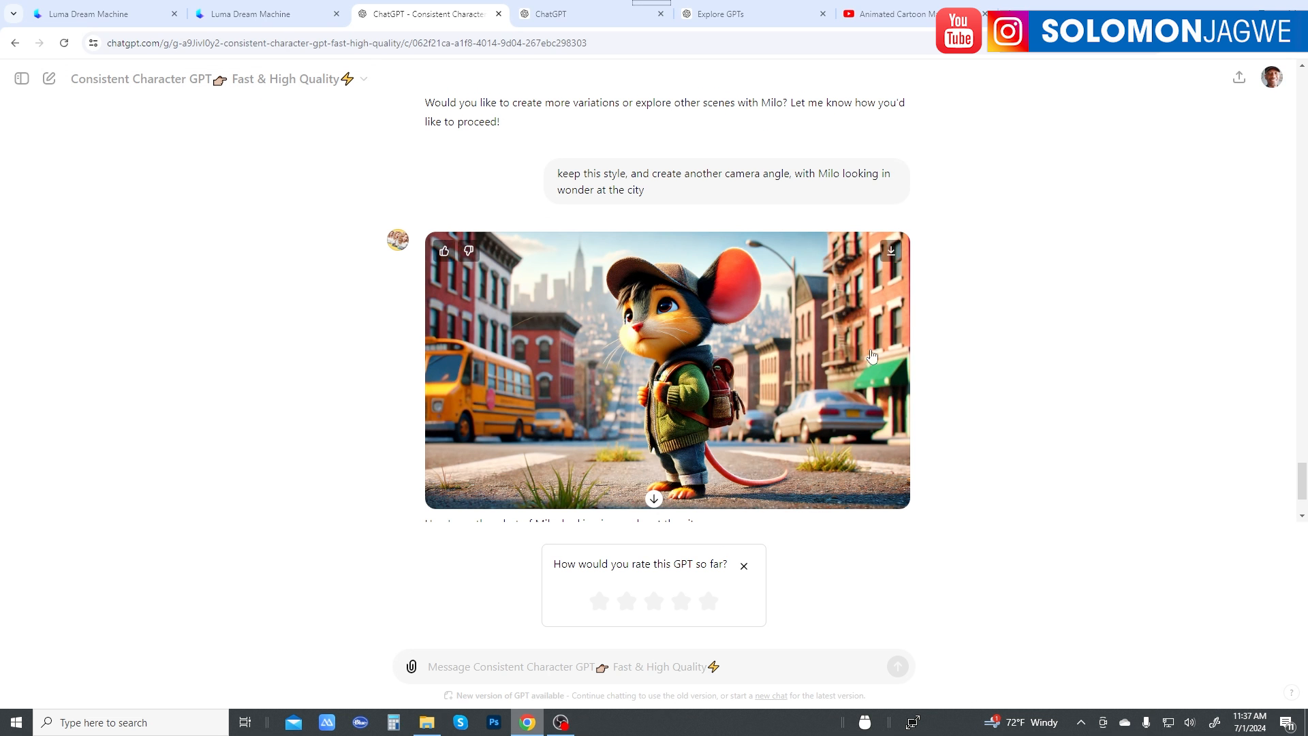
scroll(872, 356, "up", 7)
scroll(911, 318, "down", 8)
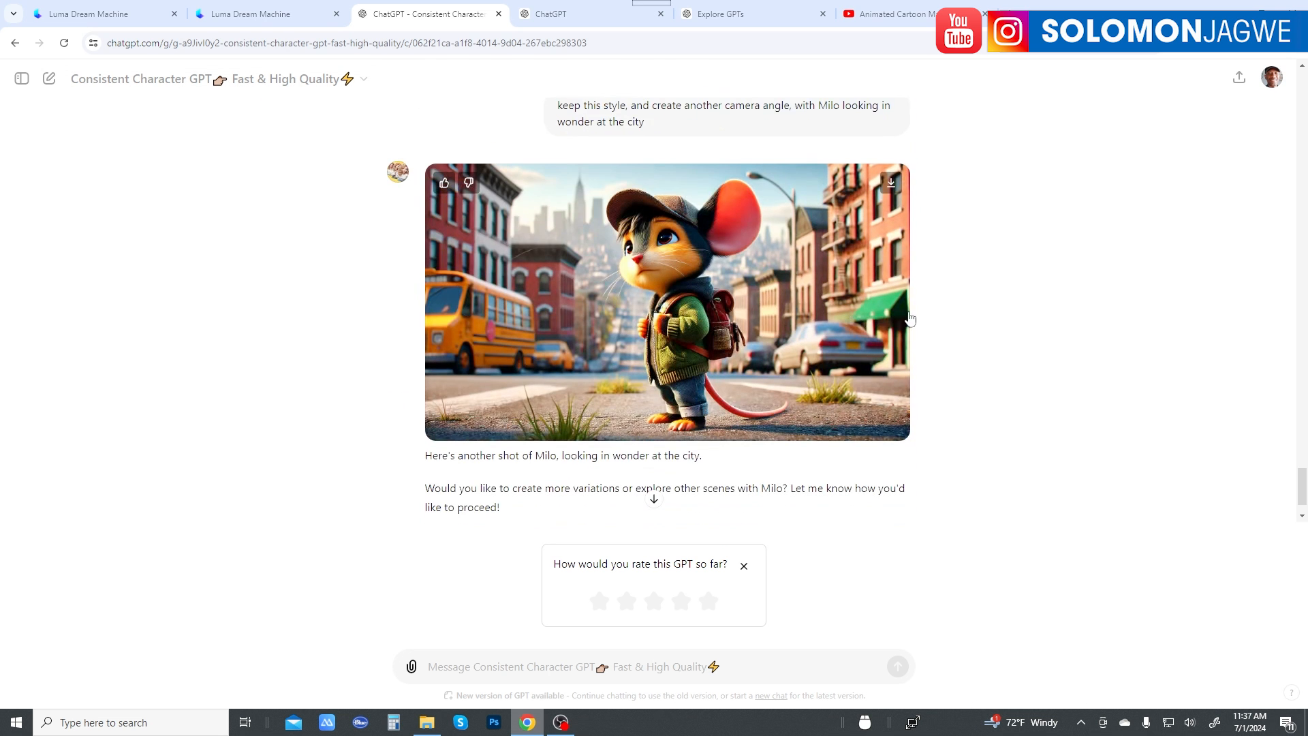
left_click(568, 14)
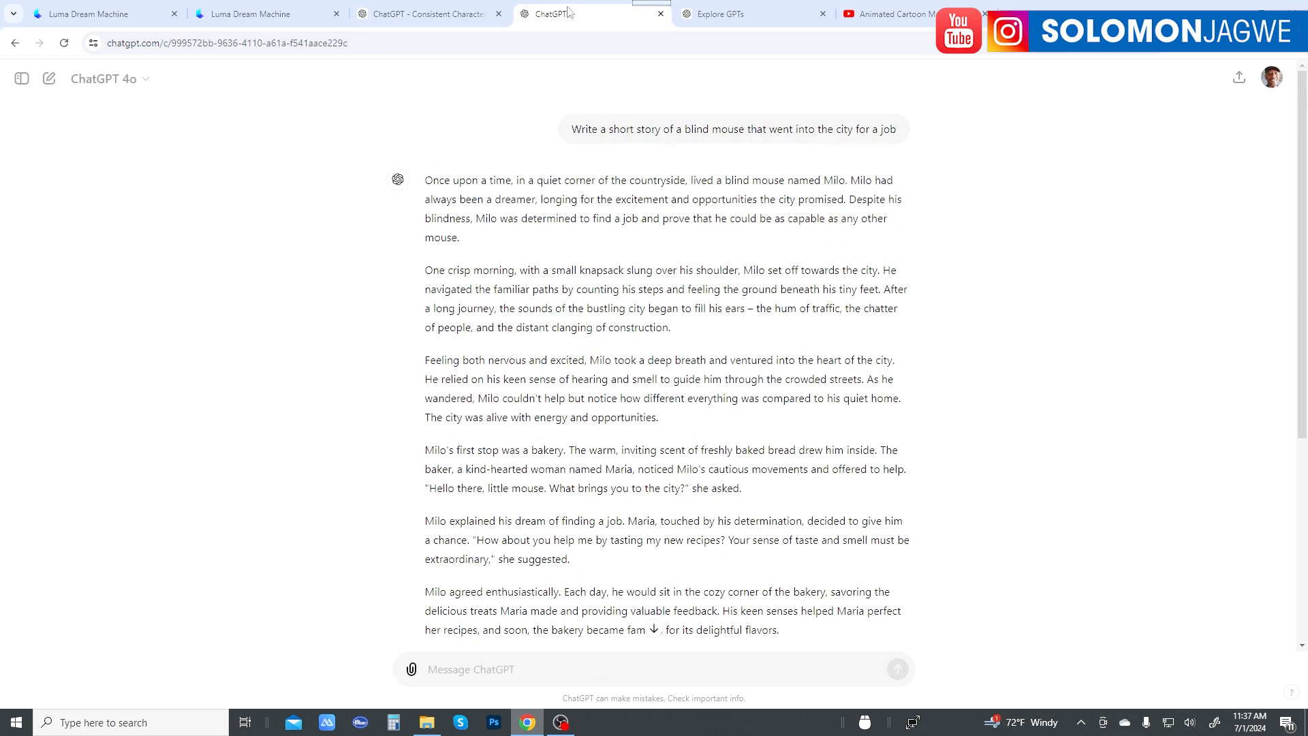
scroll(743, 359, "down", 5)
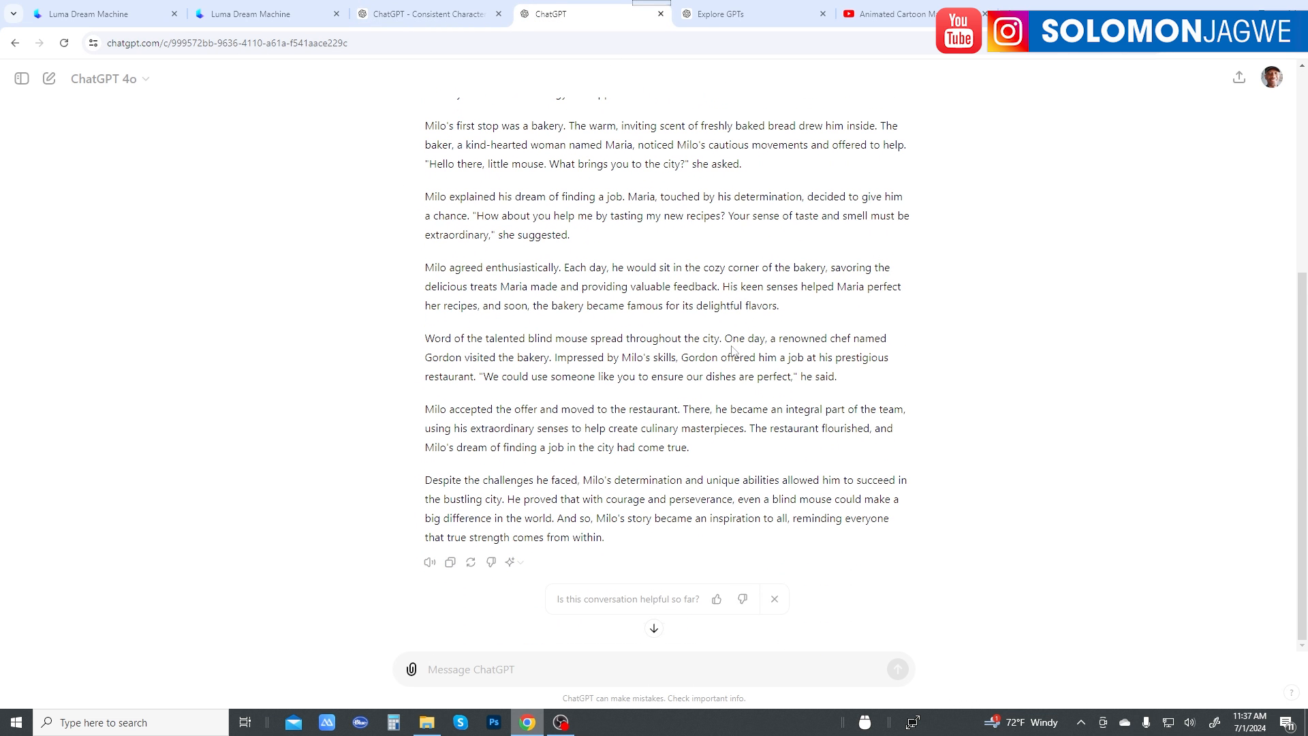
Step: Go back from the tracked mouse video to Luma's Your Creations gallery and examine the mouse clips and the older videos of the boy and grandpa
left_click(265, 16)
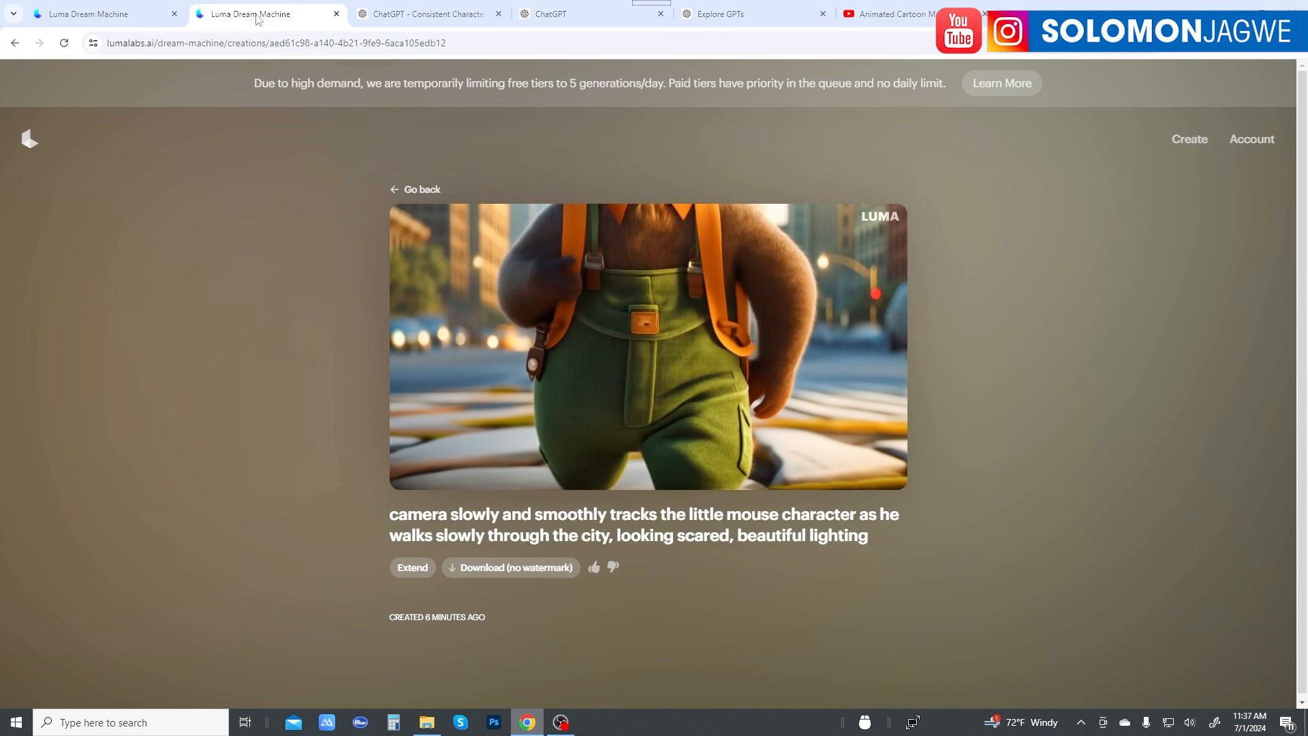
left_click(420, 191)
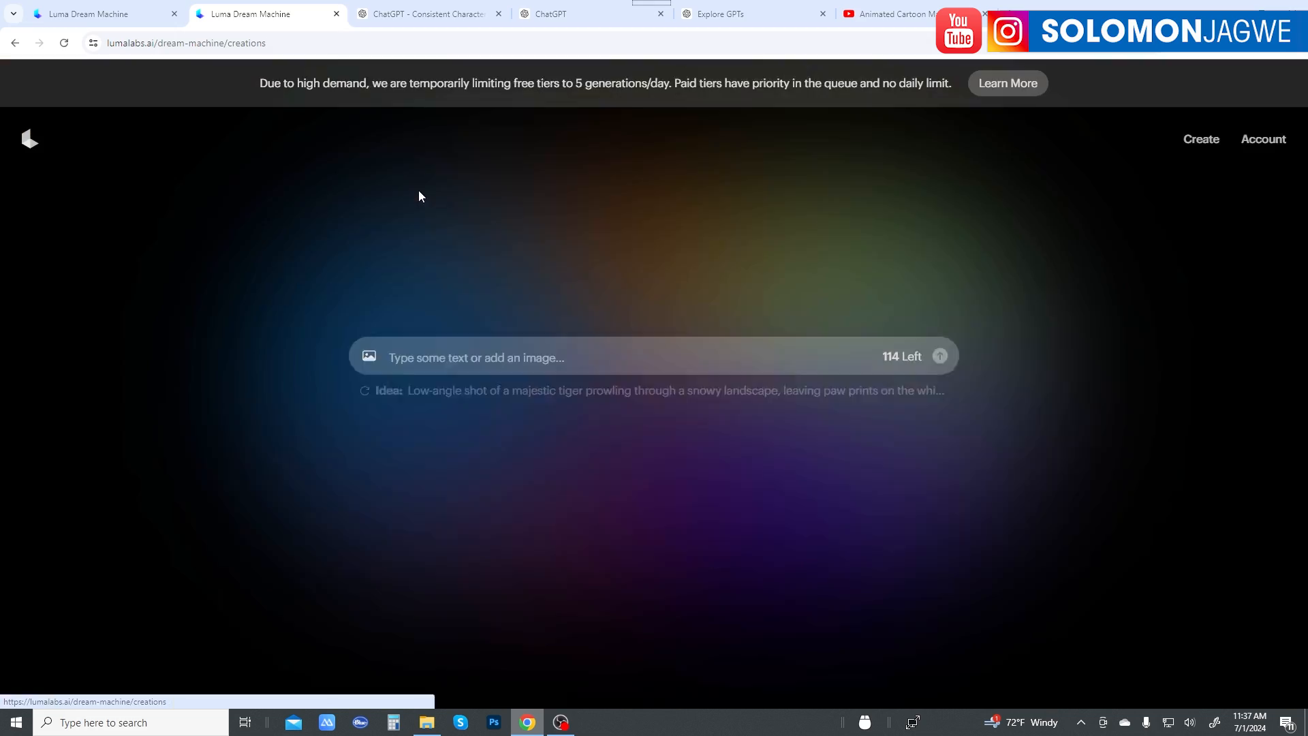
scroll(998, 377, "down", 2)
scroll(999, 377, "down", 8)
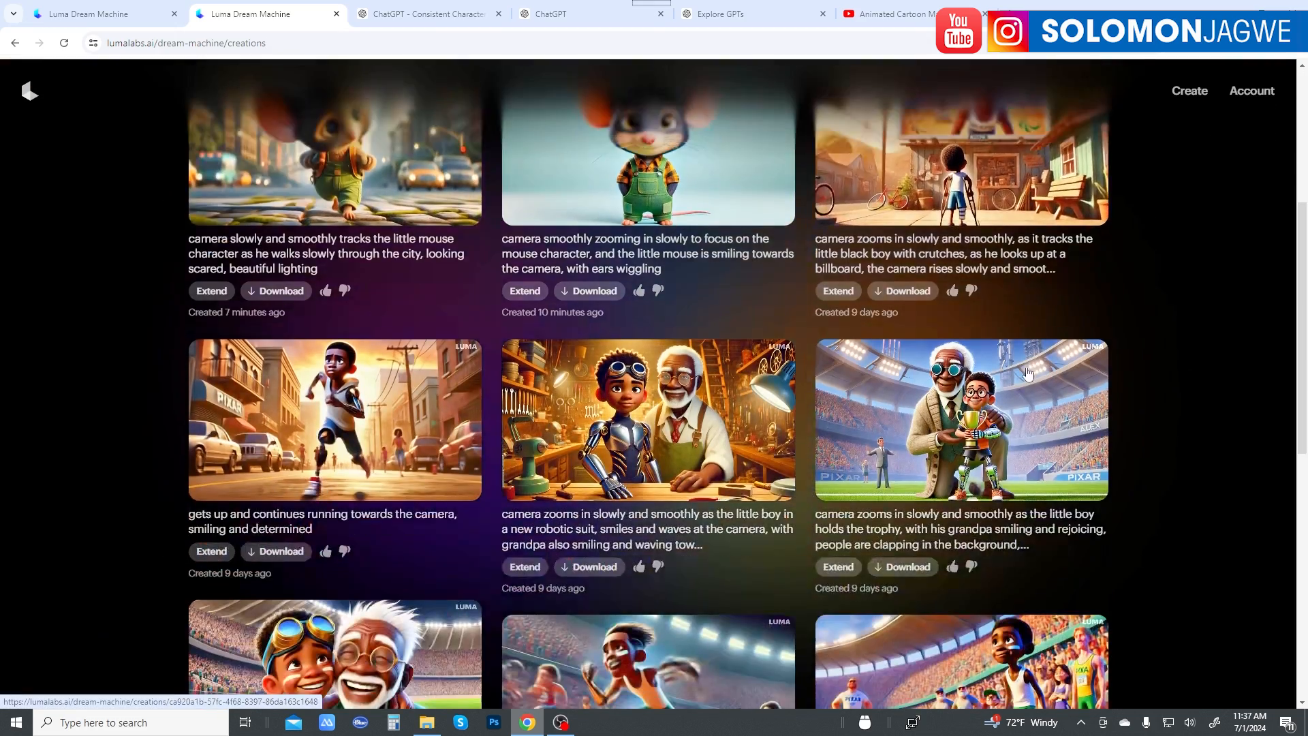
scroll(1134, 390, "down", 2)
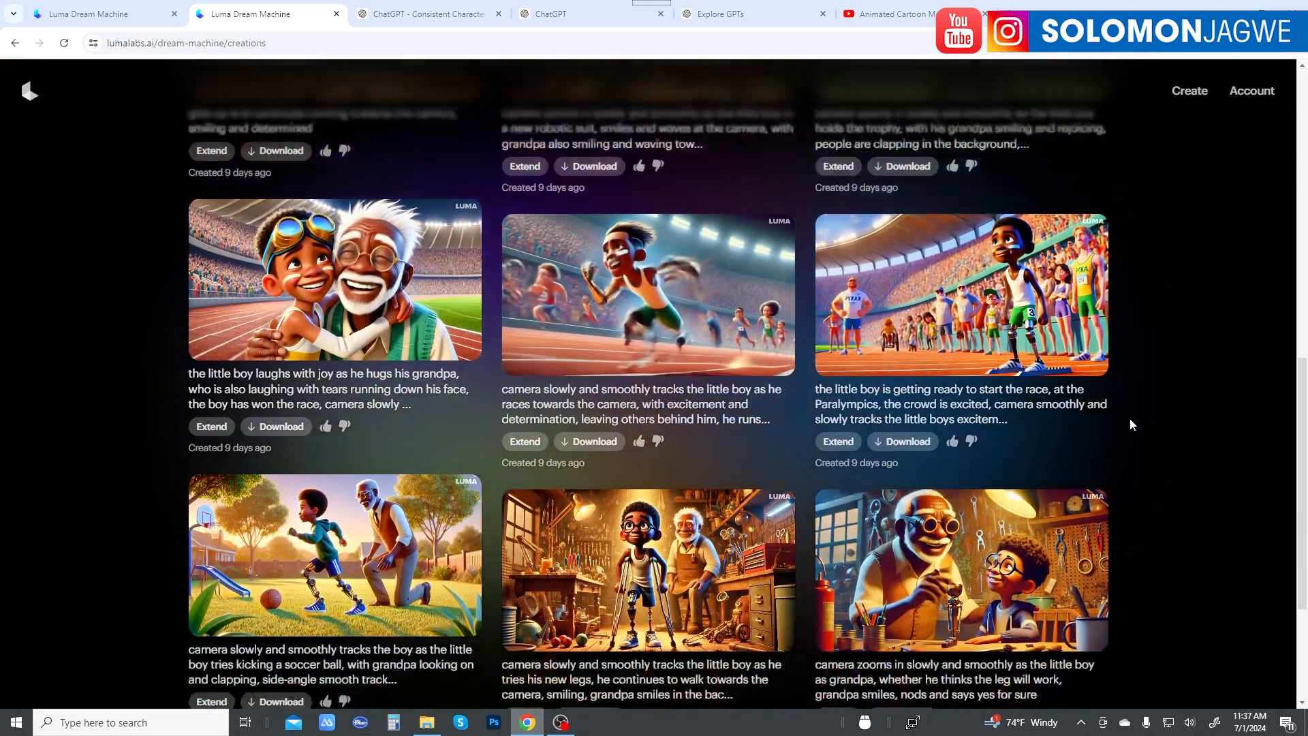
scroll(1104, 411, "down", 2)
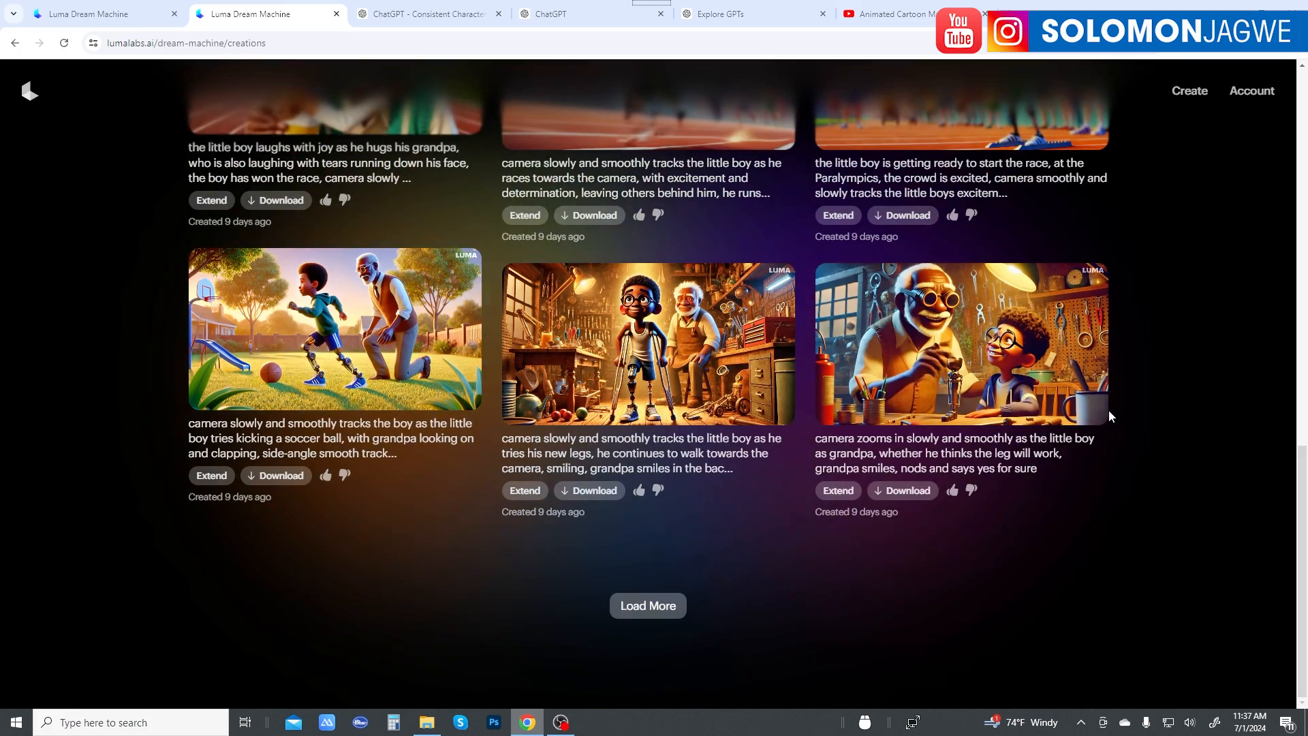
scroll(656, 233, "up", 12)
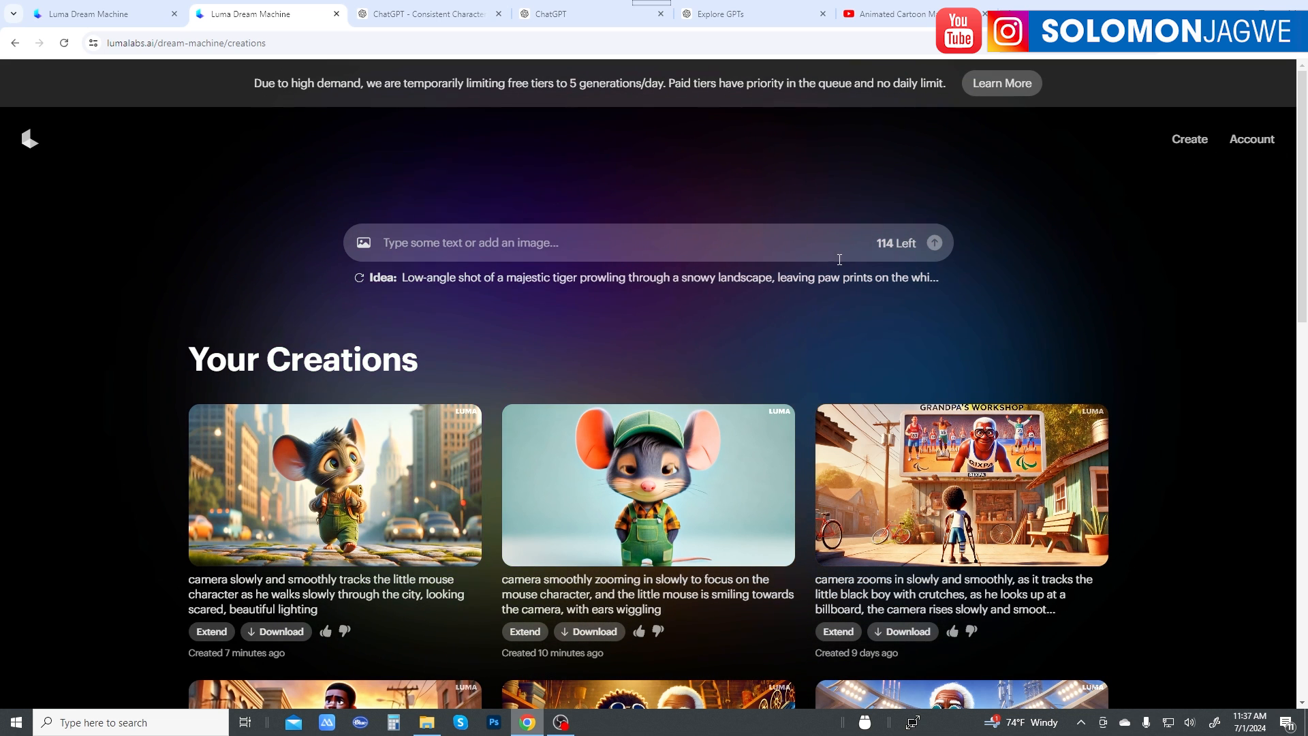
scroll(905, 271, "down", 2)
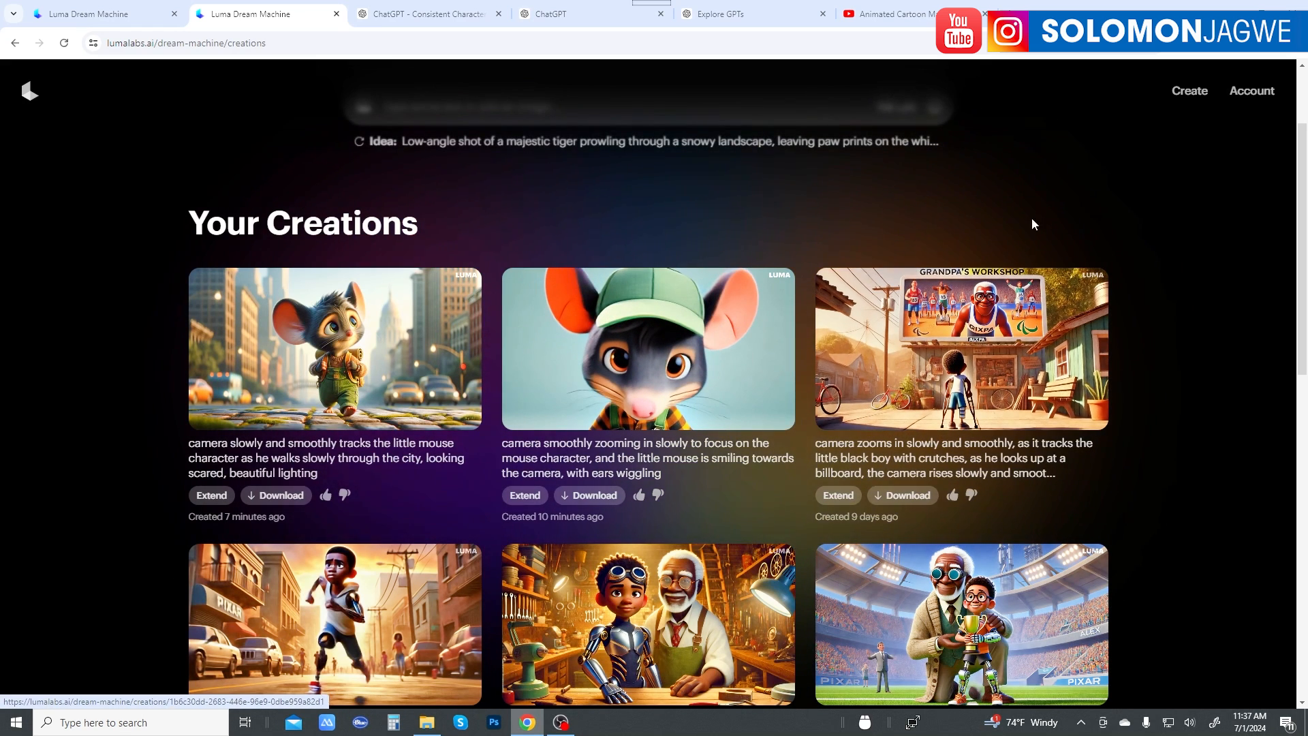
scroll(697, 240, "up", 2)
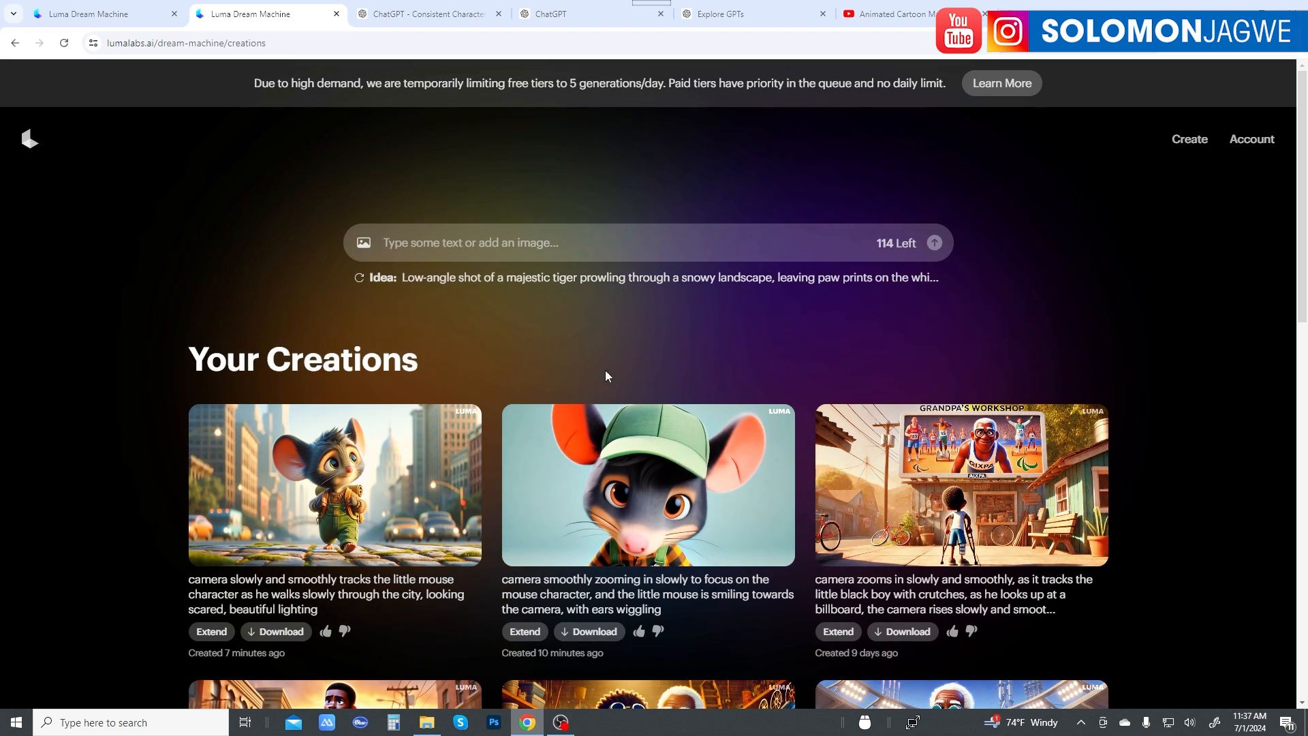
Step: Switch to the Consistent Character GPT conversation and view the shots of Milo setting off towards the city and looking at it in wonder
left_click(420, 21)
scroll(736, 247, "up", 3)
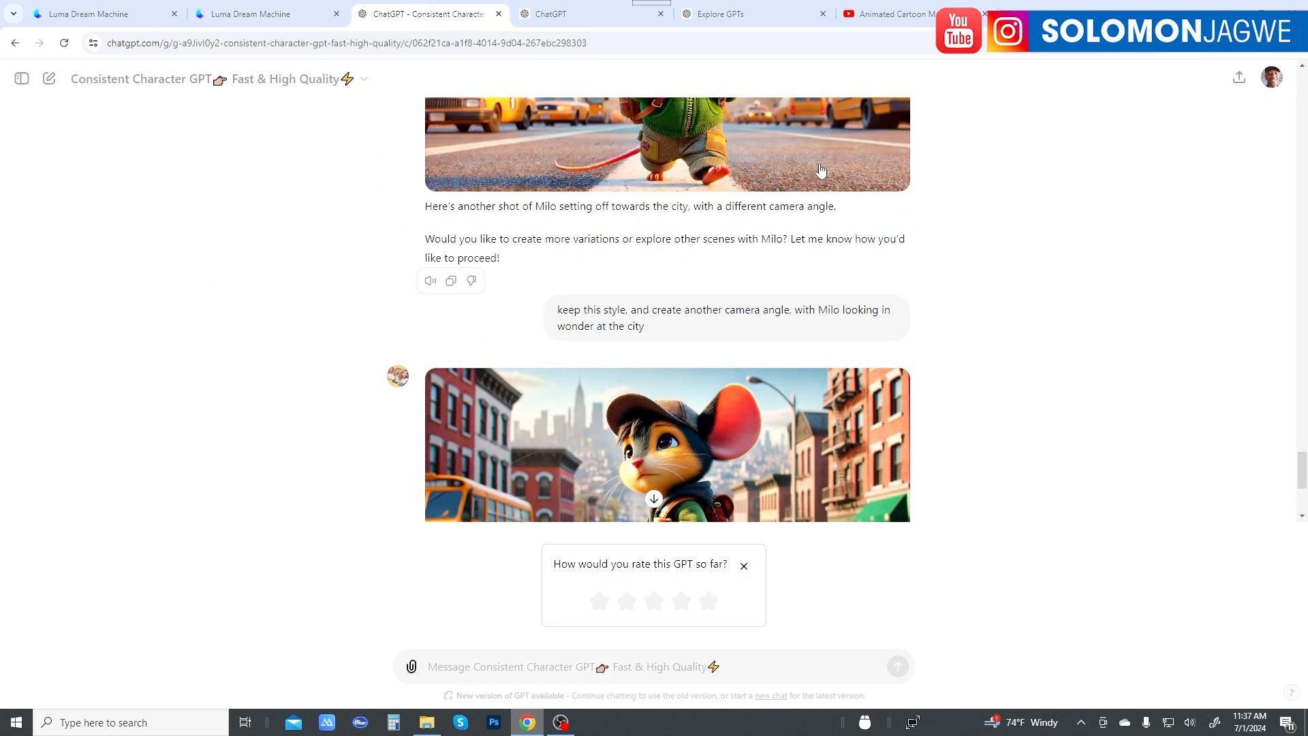